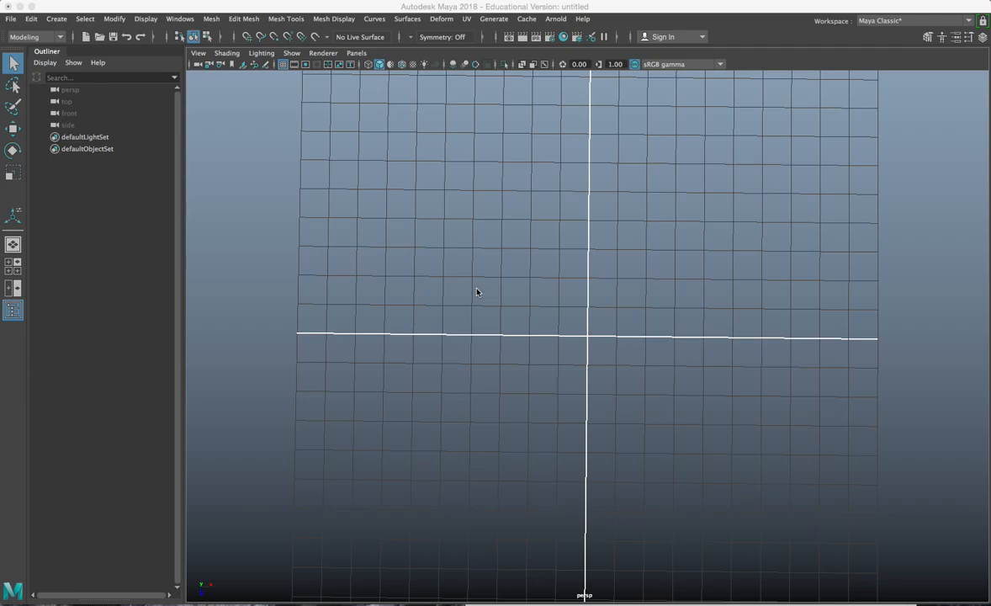
Step: Start a red grease-pencil frame and outline the first tread lug
click(13, 216)
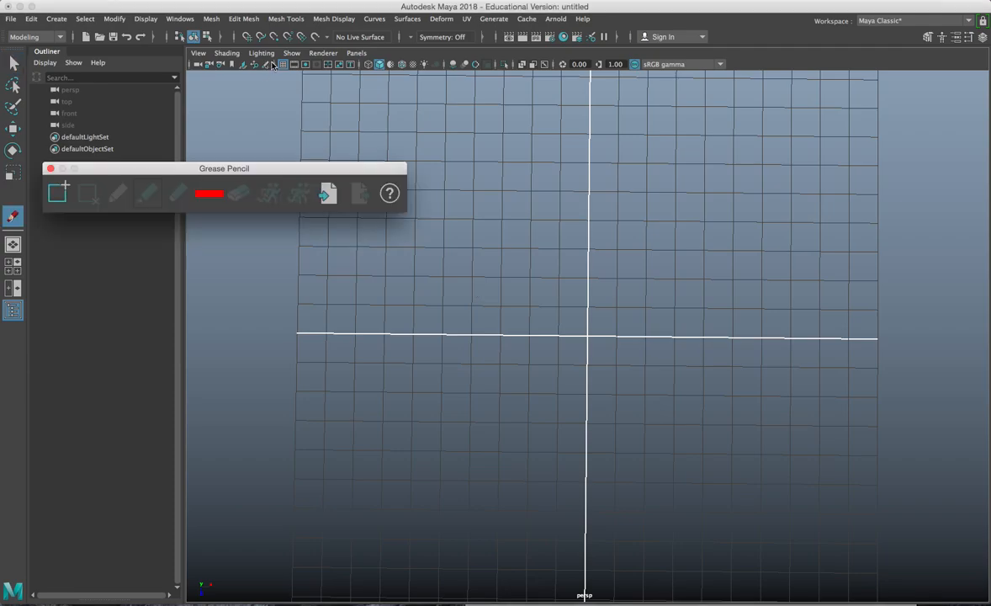
click(62, 193)
click(207, 195)
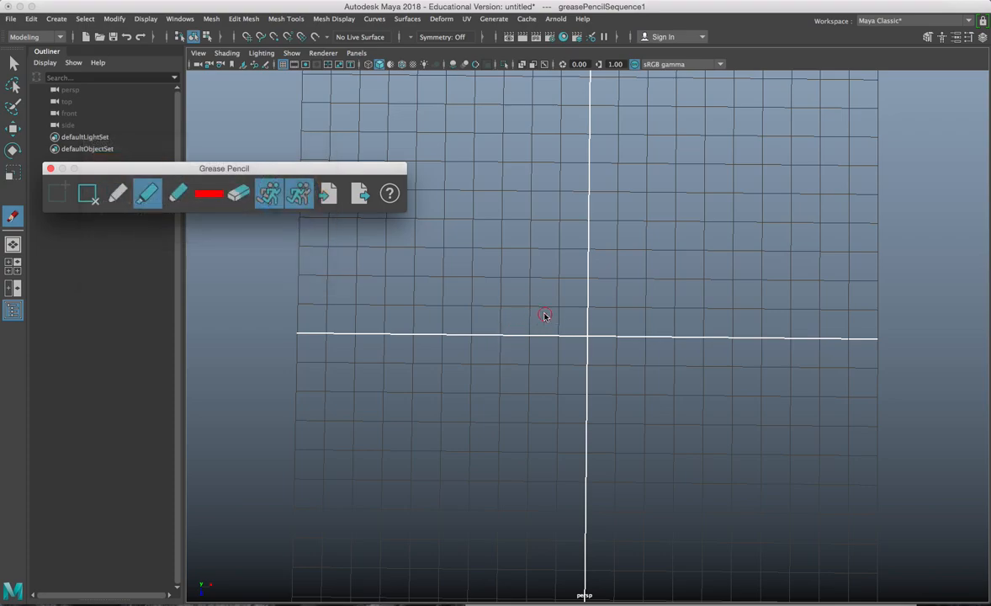
mouse_move(546, 310)
mouse_down()
mouse_move(538, 271)
mouse_move(504, 304)
mouse_up()
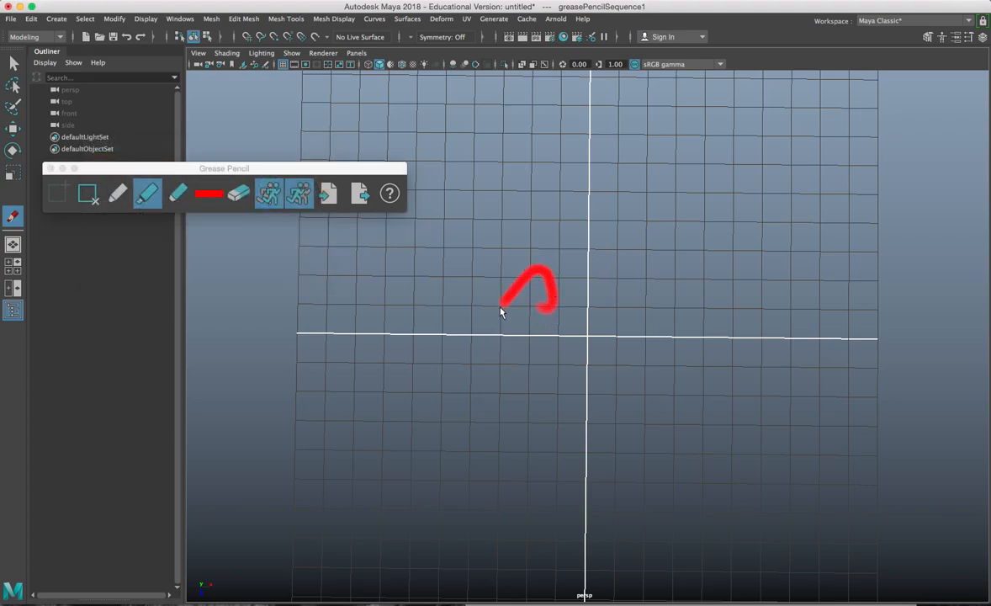
mouse_move(439, 411)
mouse_down()
mouse_move(472, 400)
mouse_move(511, 347)
mouse_move(551, 359)
mouse_move(562, 339)
mouse_move(541, 315)
mouse_up()
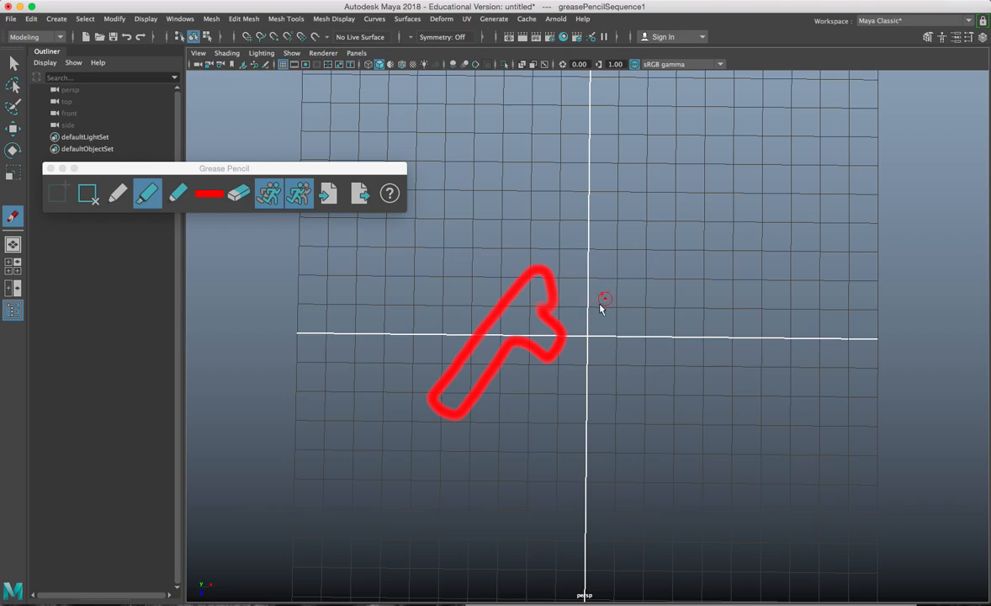
Step: Sketch four angled lug strokes on the right and four in the upper row
drag(633, 271, 555, 389)
drag(701, 282, 616, 390)
drag(768, 282, 684, 395)
drag(828, 289, 771, 377)
drag(747, 141, 801, 257)
drag(663, 144, 730, 249)
drag(578, 149, 664, 265)
drag(474, 158, 580, 261)
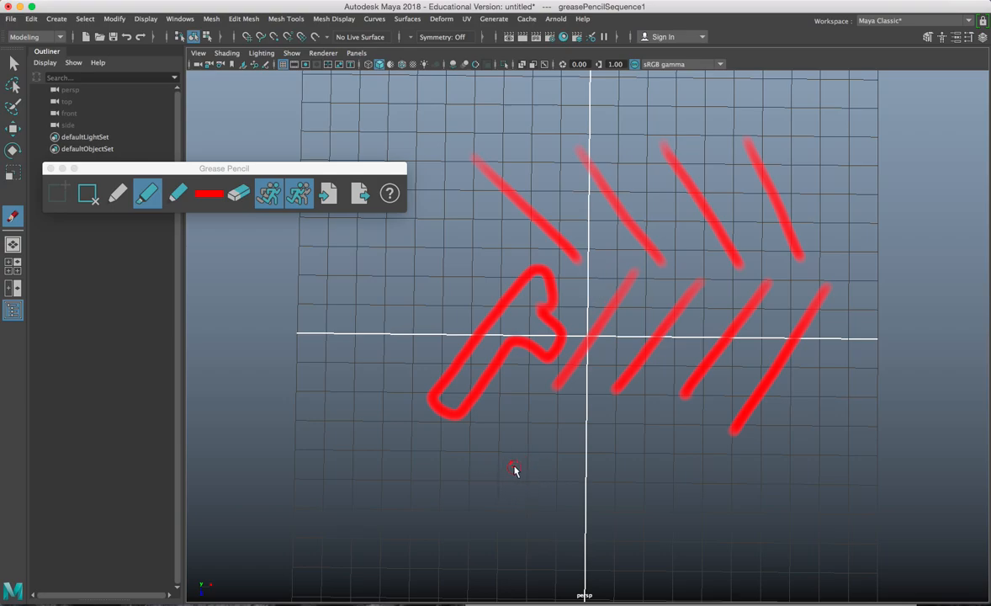
Step: Draw a circle below the lug sketch, then remove the sketch frame
mouse_move(603, 468)
mouse_down()
mouse_move(538, 520)
mouse_move(640, 579)
mouse_move(640, 463)
mouse_move(590, 465)
mouse_up()
mouse_move(539, 505)
mouse_down()
mouse_move(671, 580)
mouse_move(675, 484)
mouse_move(545, 475)
mouse_move(629, 573)
mouse_move(626, 460)
mouse_up()
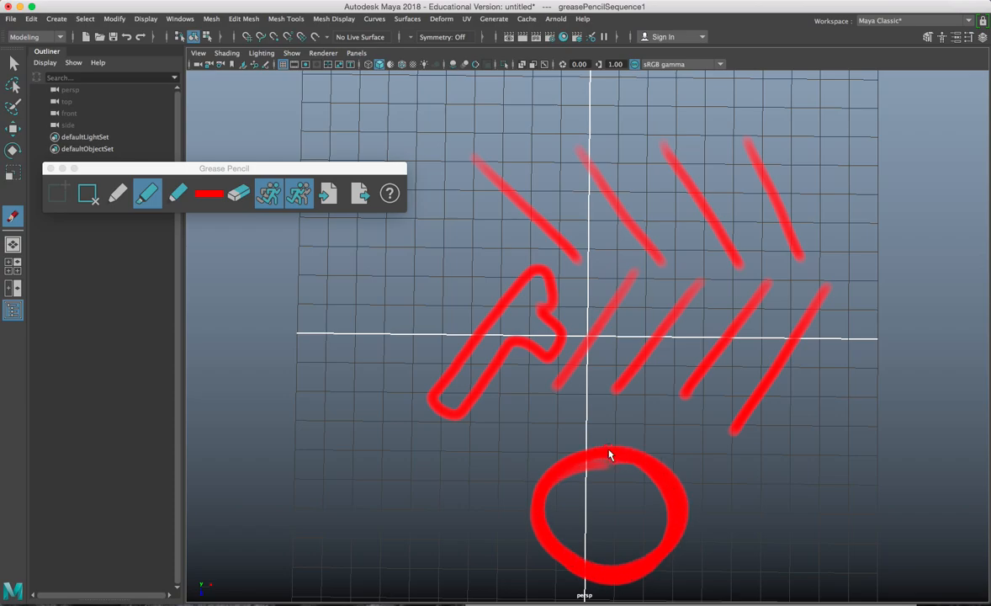
click(89, 192)
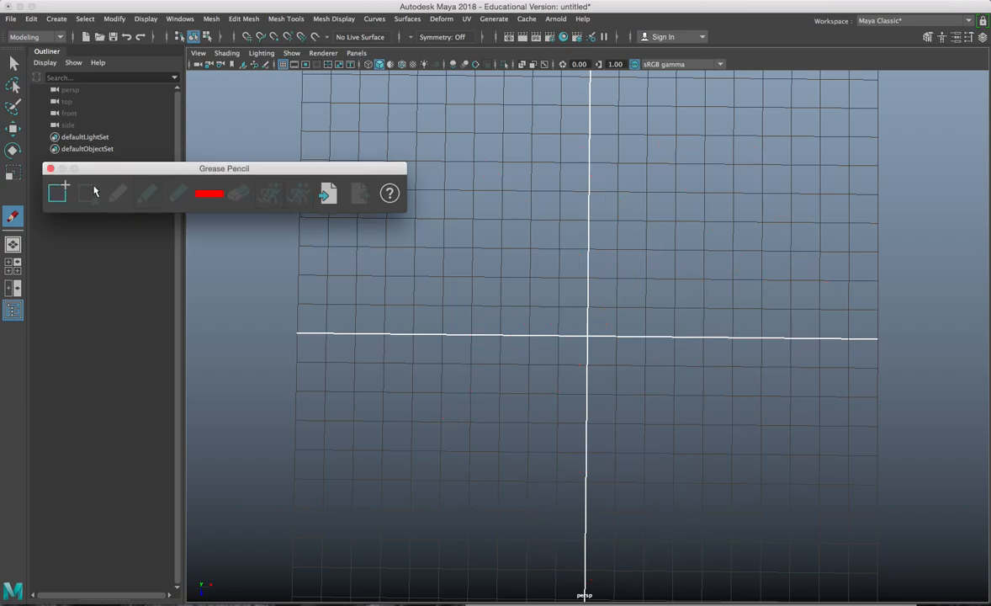
Step: Close the Grease Pencil tool and dismiss the crash error report
click(51, 169)
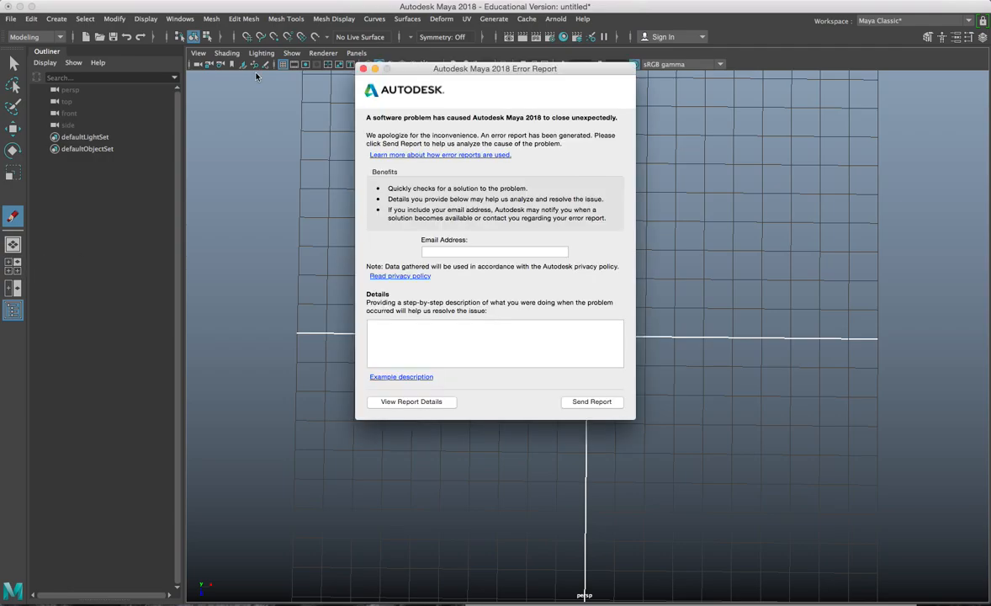
click(364, 70)
mouse_move(337, 599)
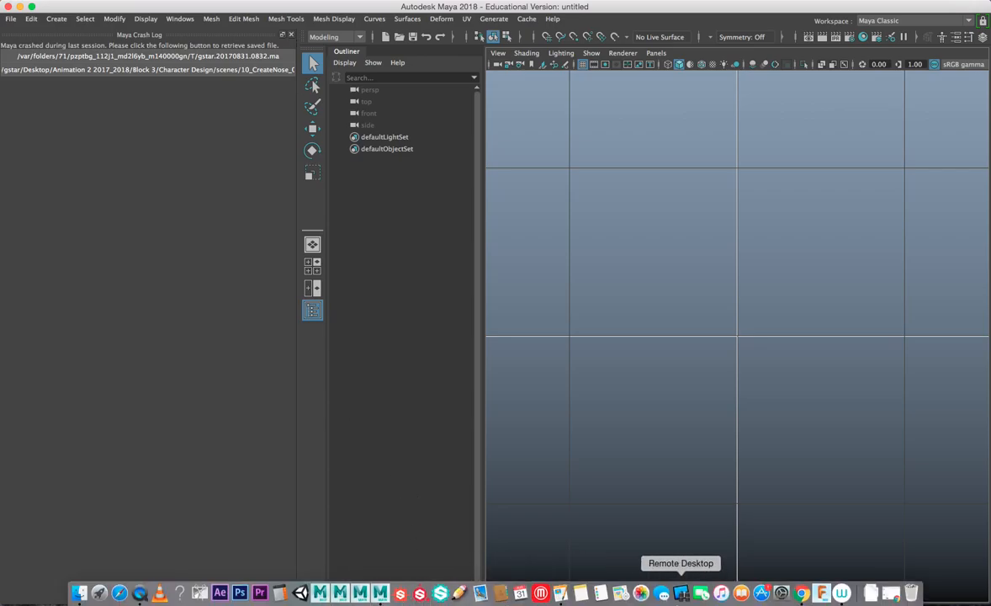
Step: Search Google Images for tire tread in a new tab and preview the tire-print sheet
click(802, 593)
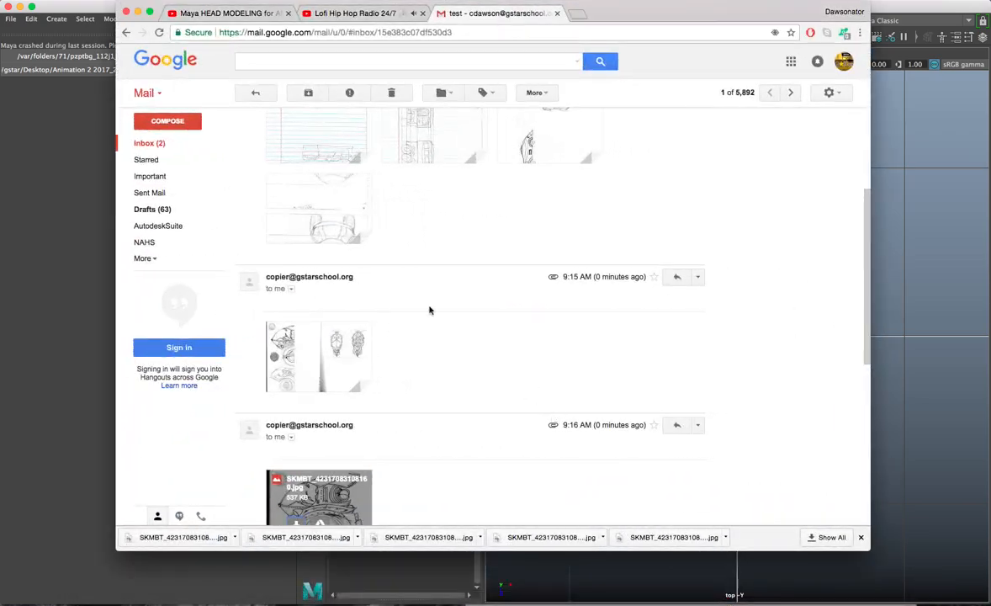
key(super+t)
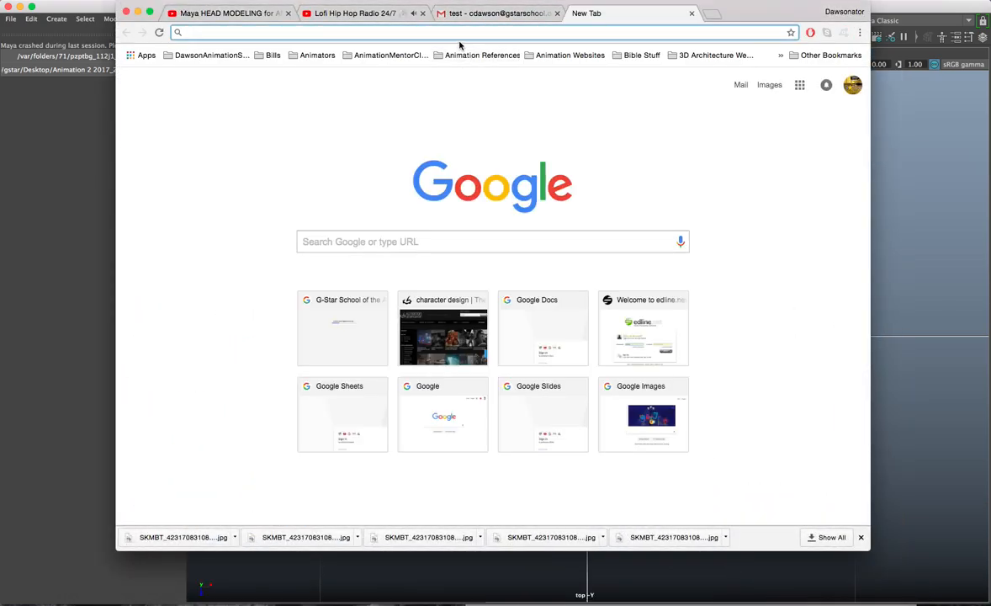
text(g)
key(BackSpace)
key(BackSpace)
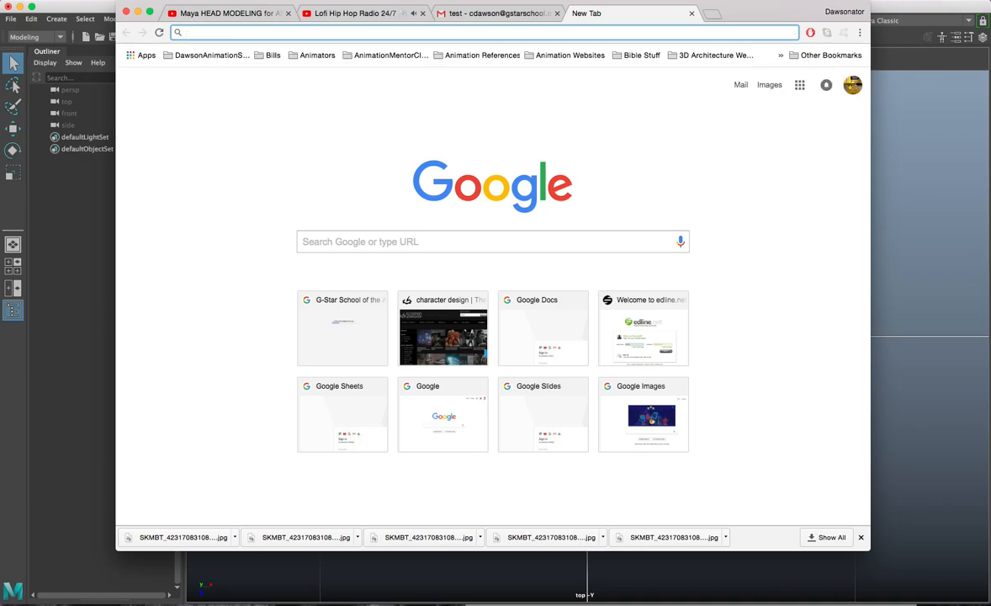
click(440, 242)
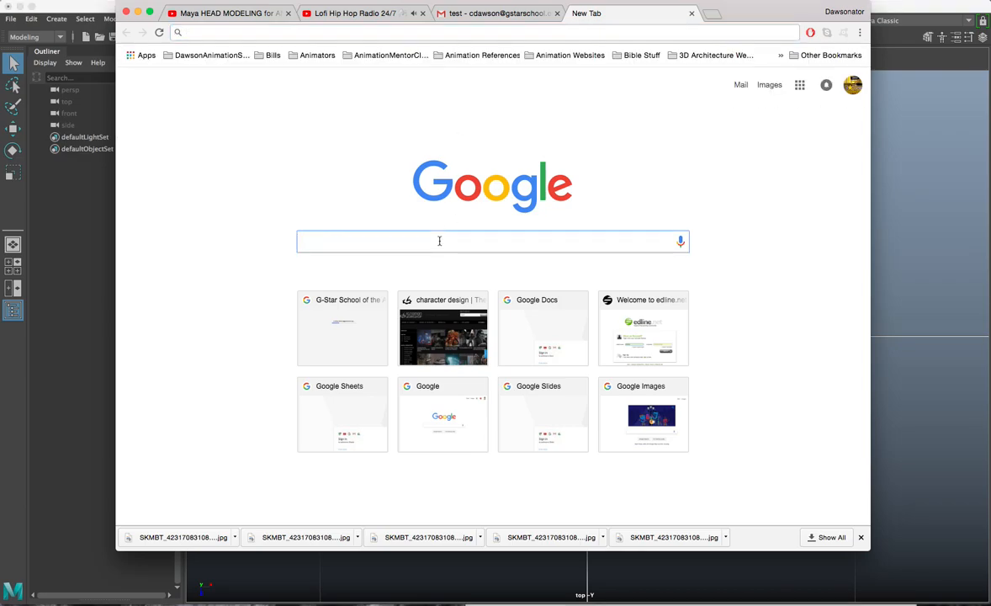
text(g)
key(BackSpace)
key(BackSpace)
text(tire)
key(Return)
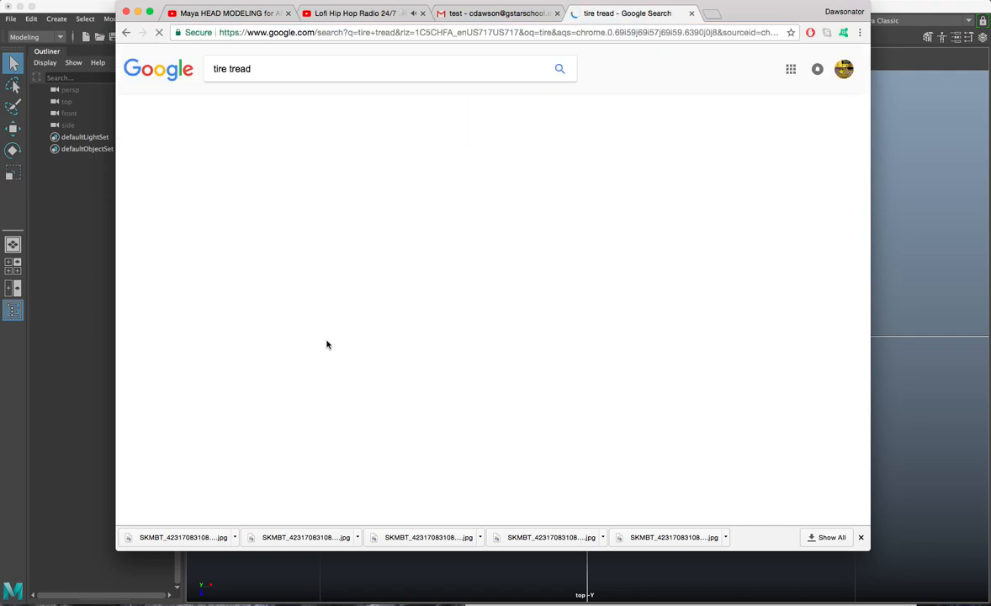
click(253, 104)
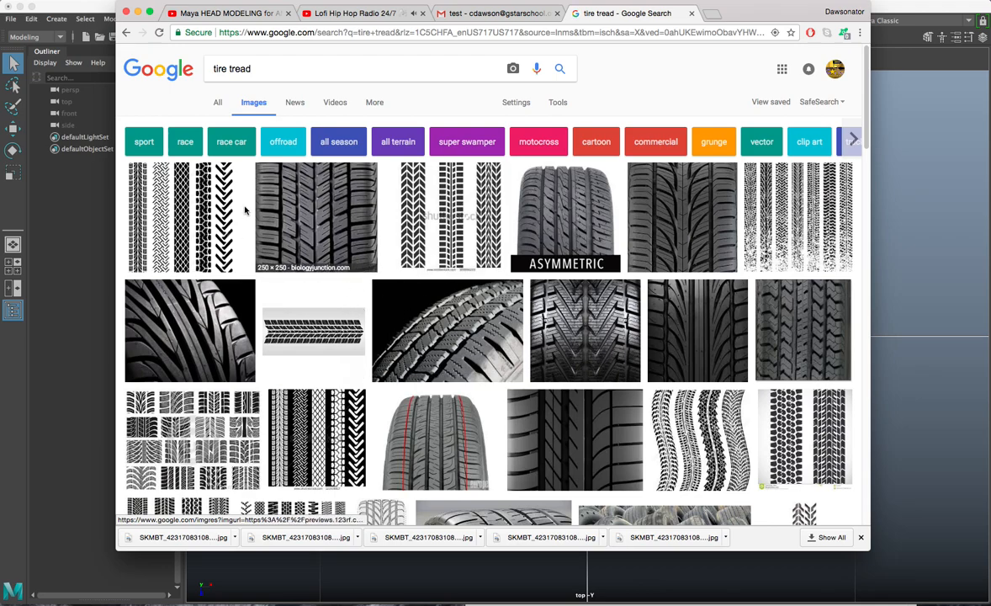
click(190, 217)
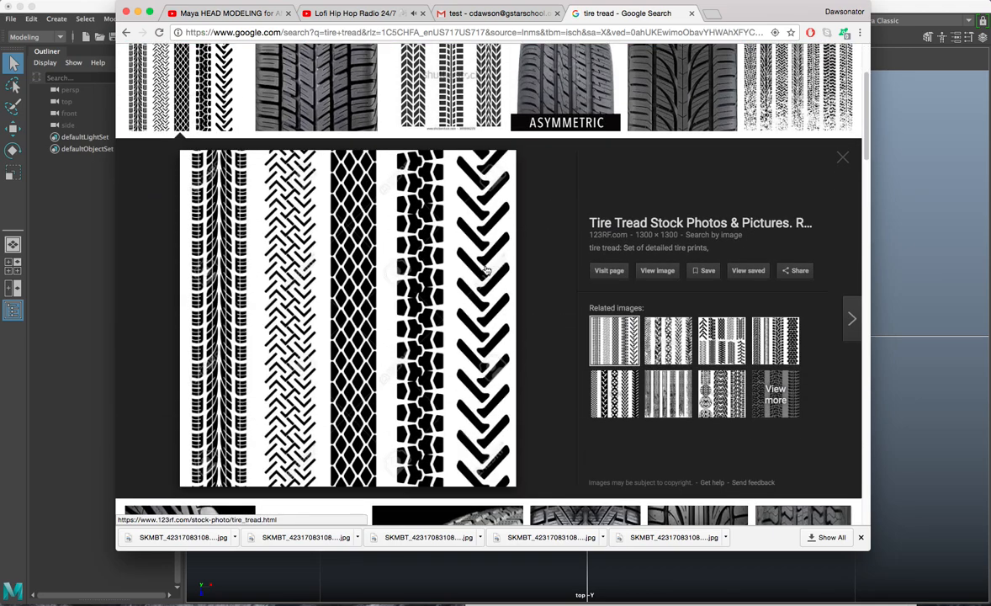
Step: Bring Maya forward and maximise the top view from the four-view layout
click(96, 8)
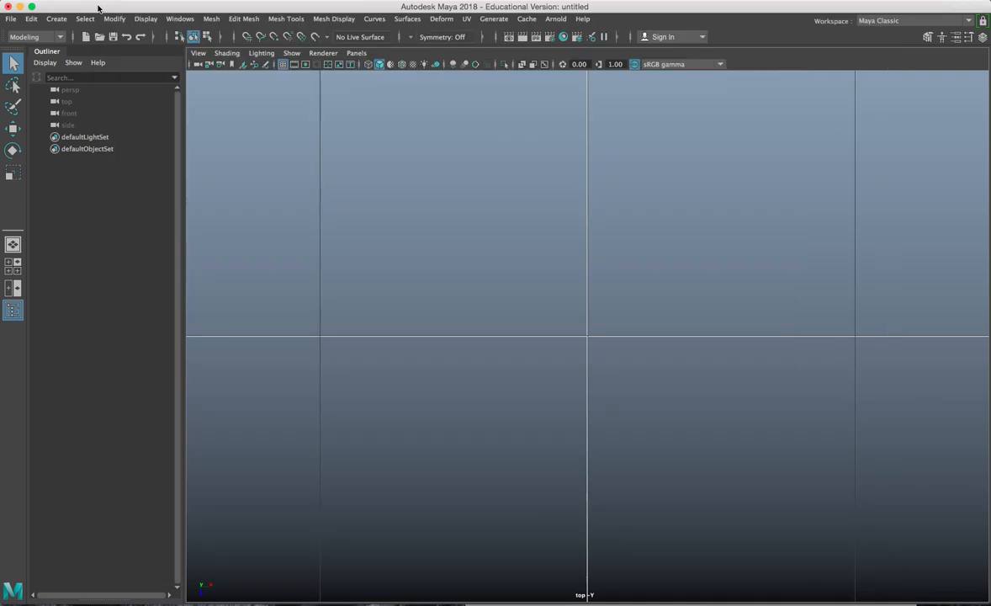
click(13, 266)
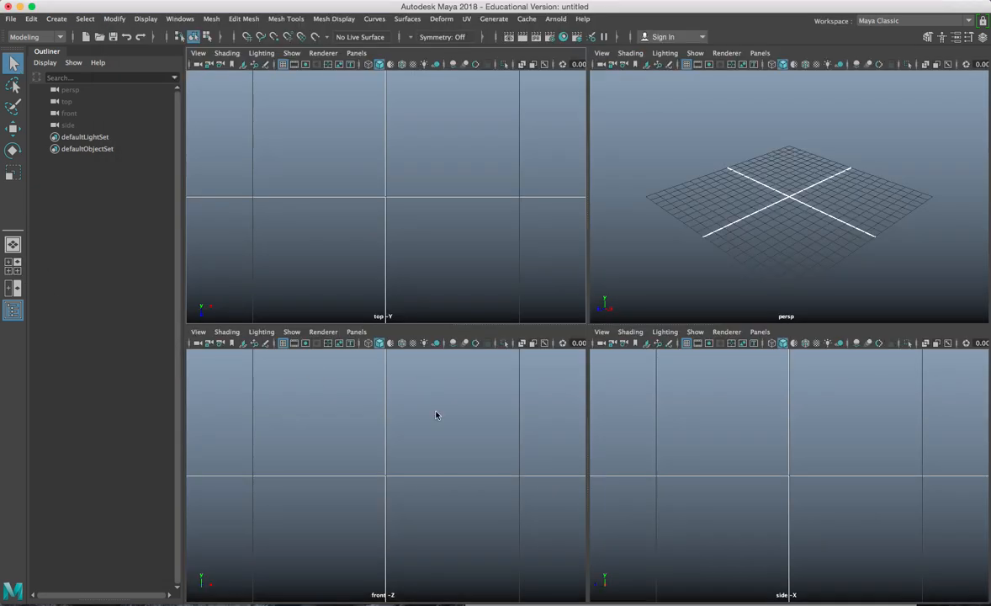
key(space)
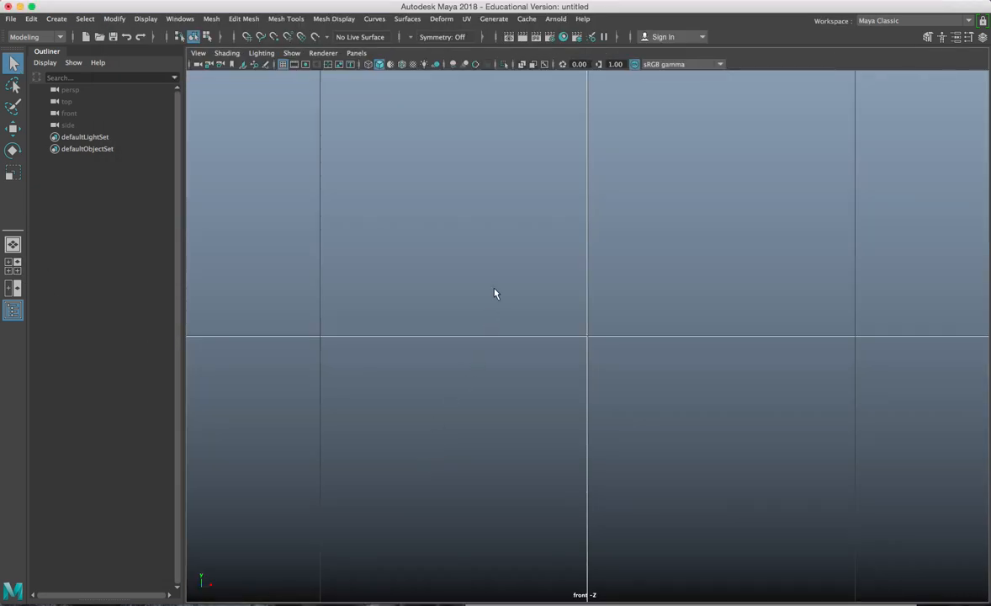
key(space)
key(space)
scroll(436, 221, down, 3)
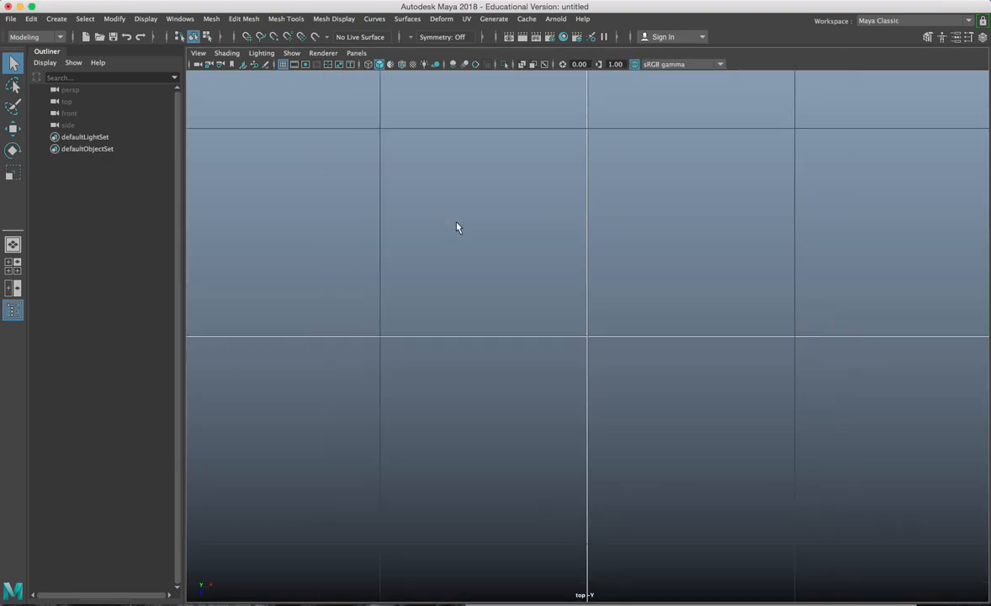
scroll(486, 245, down, 3)
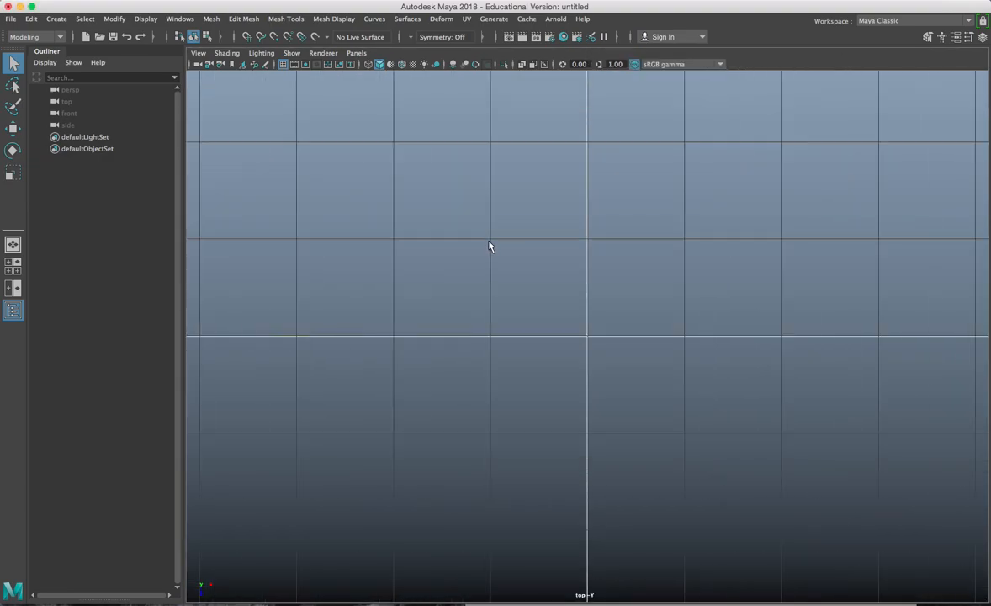
Step: Import an image plane, browsing to Vehicle_Design/sourceimages and choosing Tire Prints.jpg
click(198, 53)
mouse_move(221, 318)
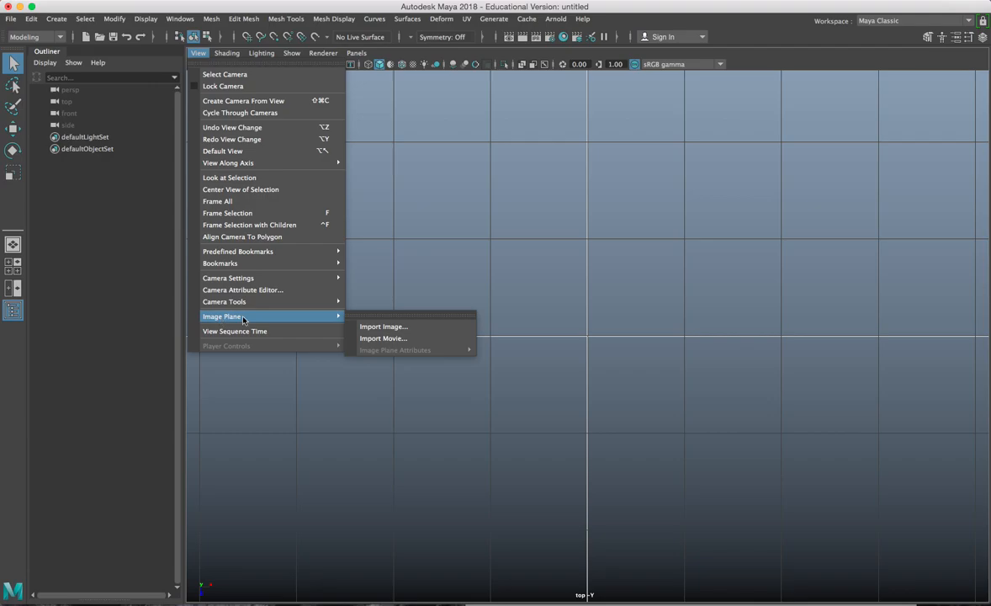
click(374, 327)
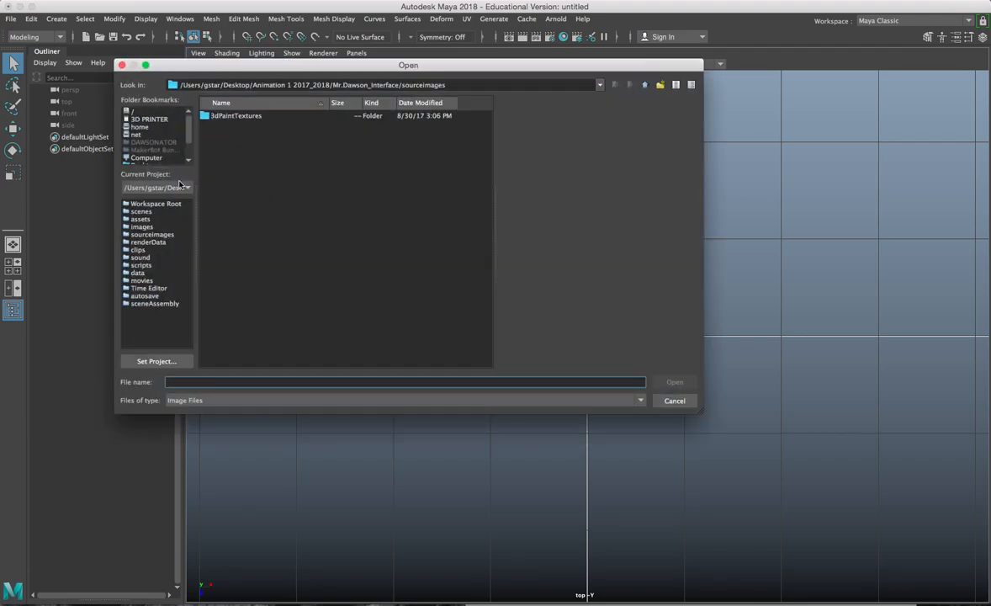
drag(187, 139, 189, 151)
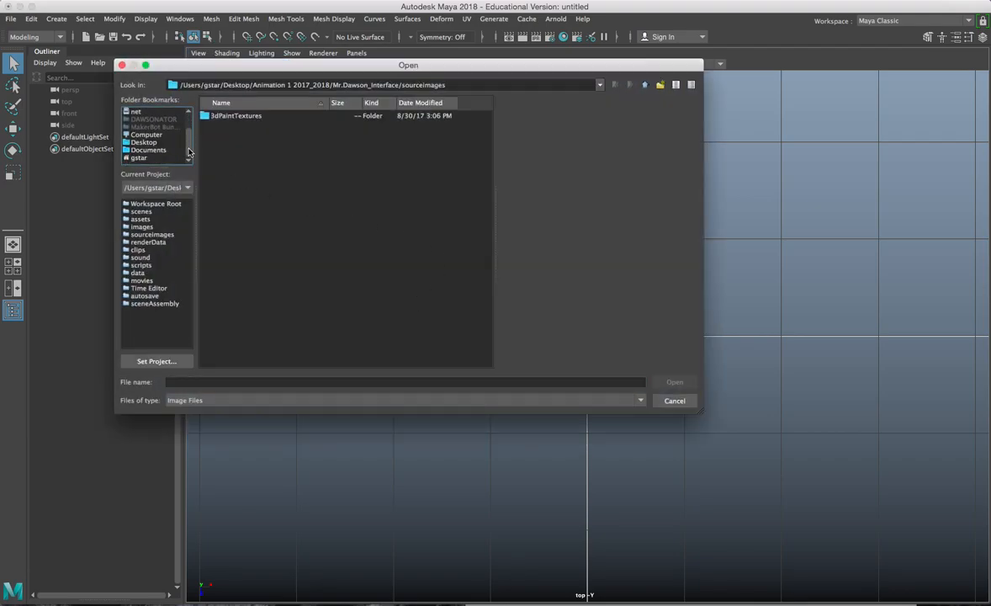
click(147, 149)
click(143, 144)
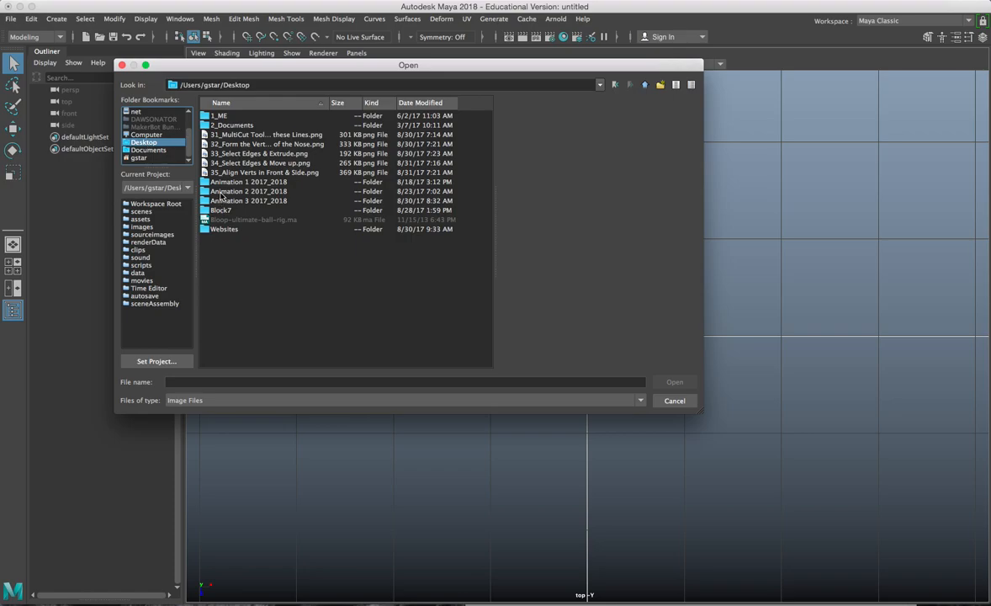
click(222, 198)
double_click(222, 200)
double_click(224, 125)
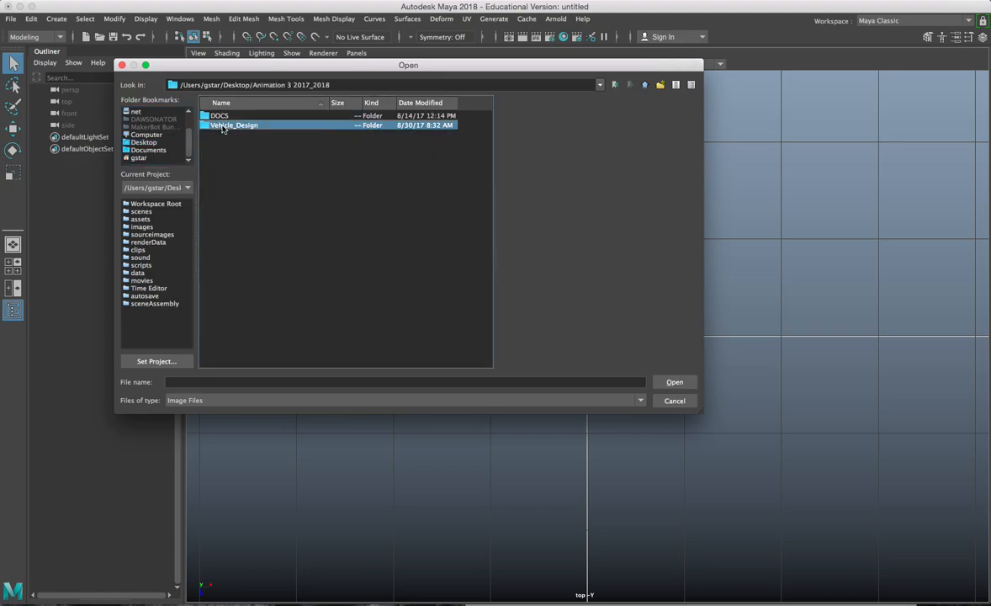
double_click(225, 229)
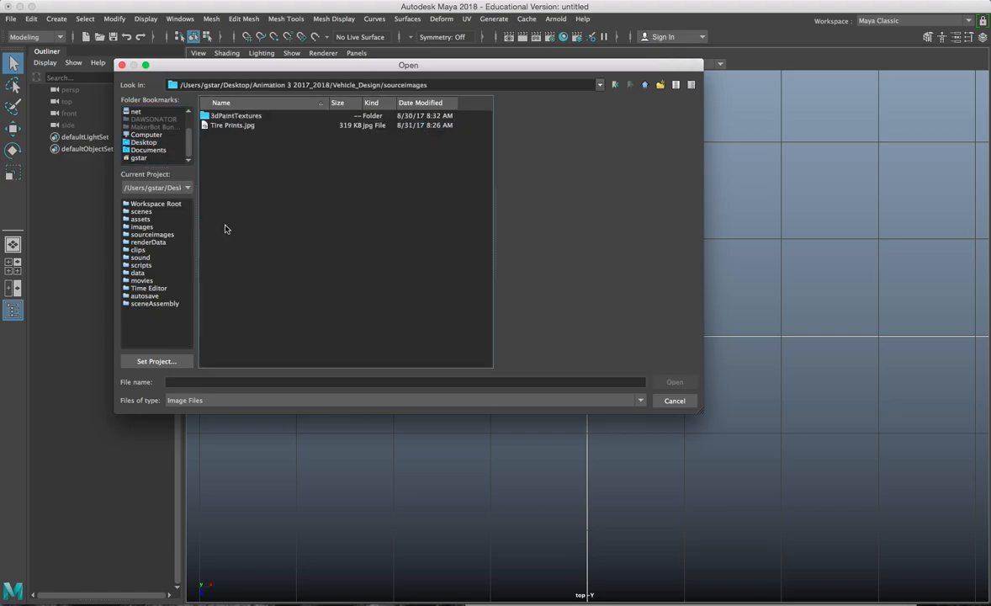
click(229, 126)
Step: Import Tire Prints.jpg as an image plane, frame it and scale it up
click(675, 382)
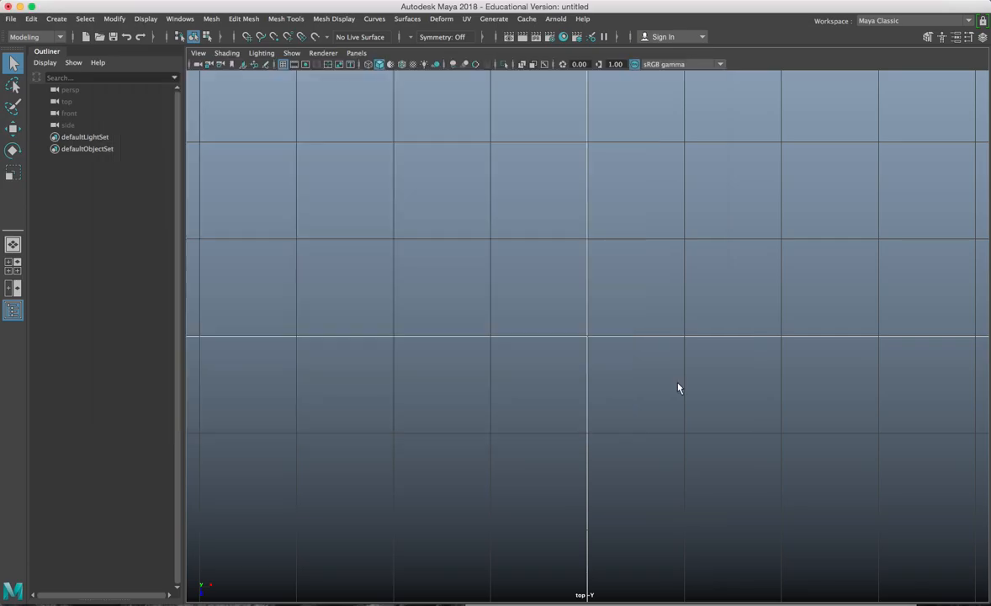
key(r)
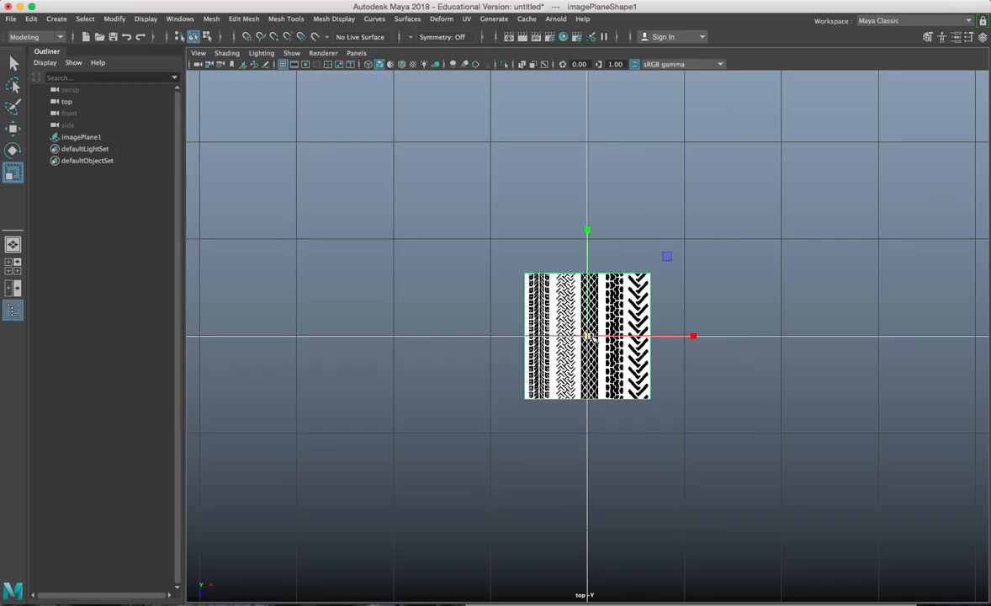
key(f)
scroll(851, 346, down, 2)
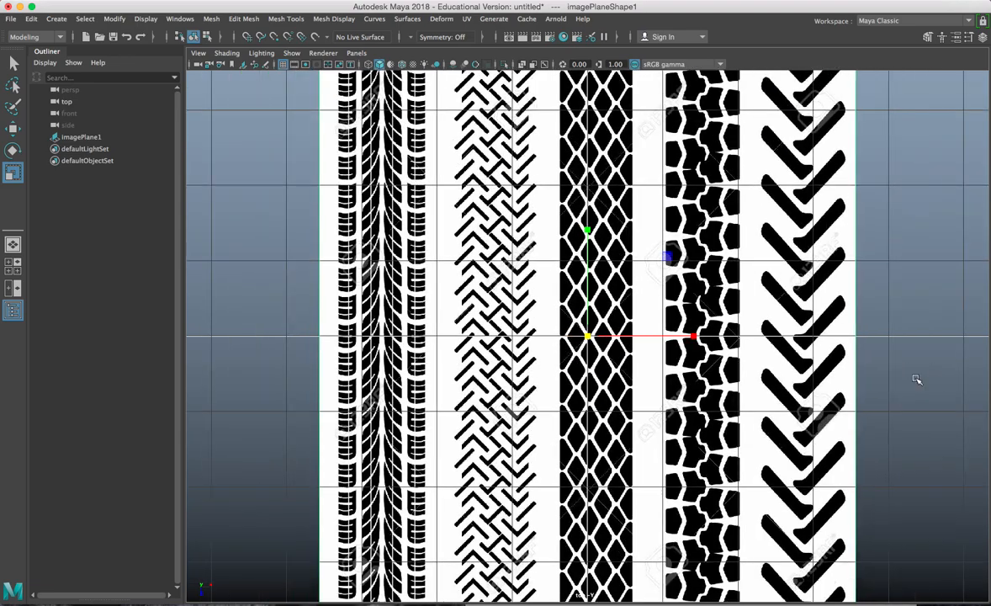
key(w)
scroll(778, 357, down, 3)
key(r)
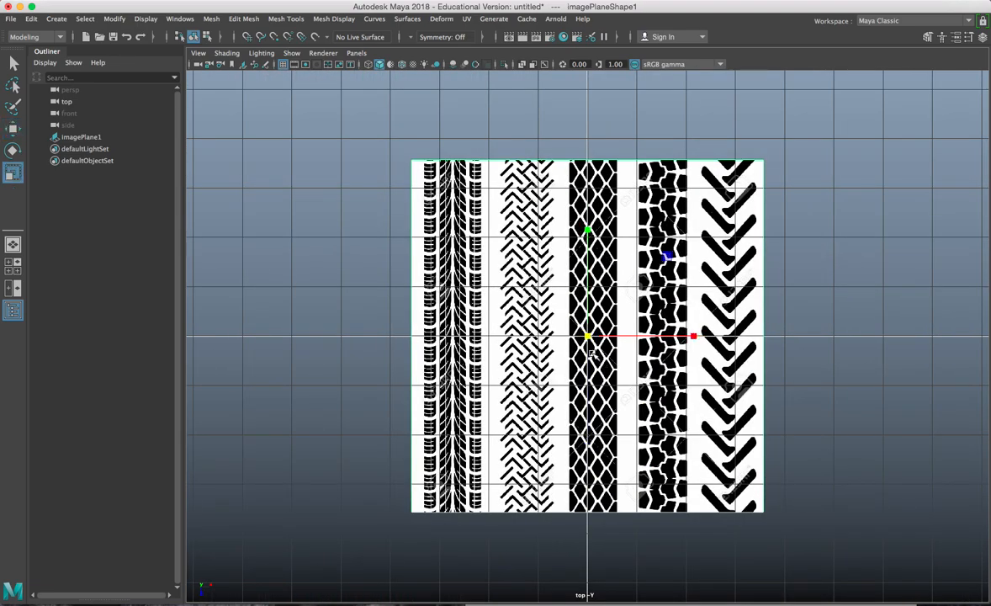
drag(587, 336, 503, 322)
key(w)
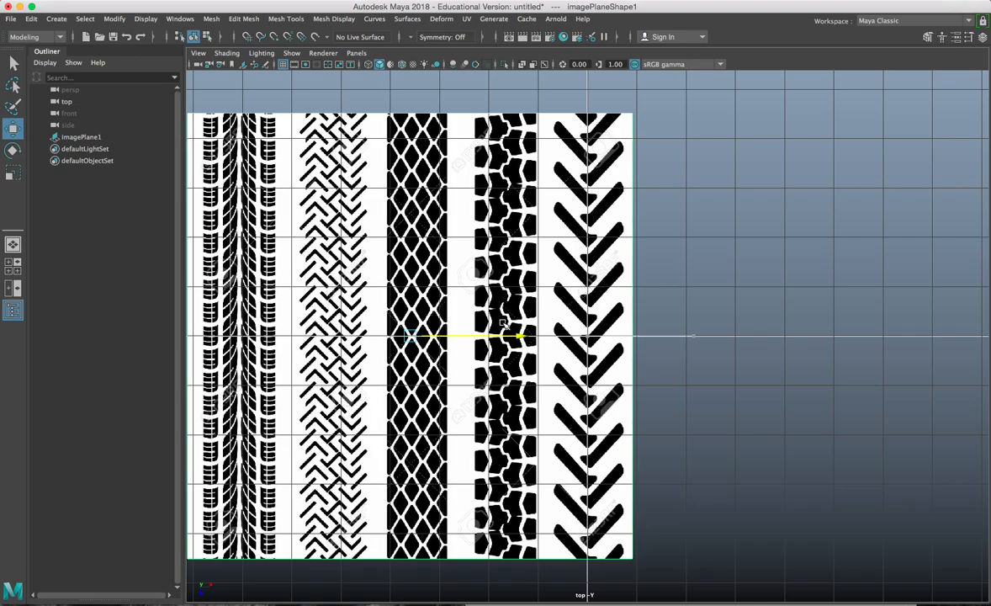
Step: Pan and zoom the top view in on one angled chevron lug
alt+middle_drag(641, 159, 622, 292)
scroll(621, 294, up, 4)
click(628, 206)
scroll(628, 205, up, 4)
alt+middle_drag(556, 121, 619, 354)
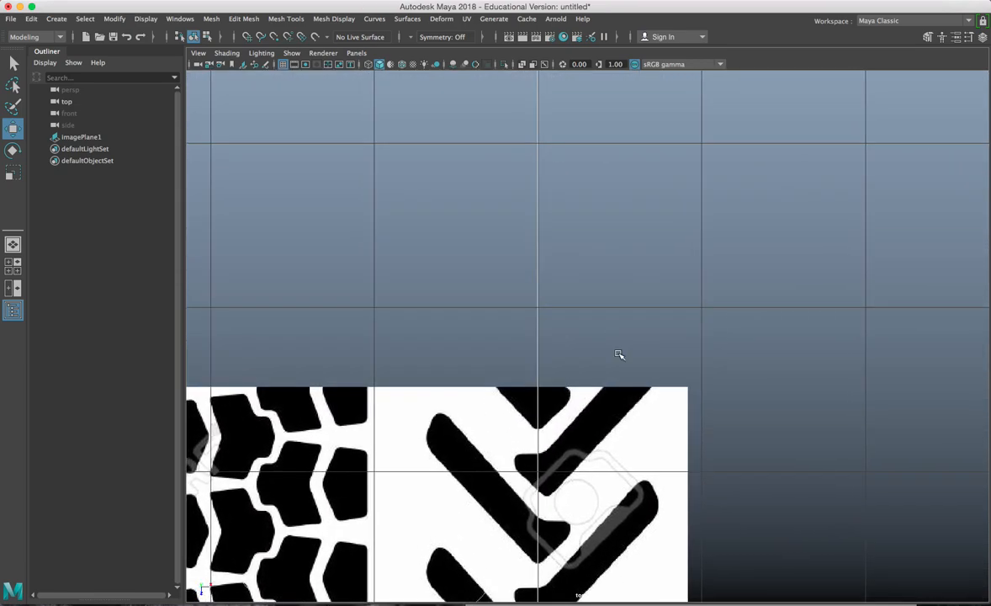
scroll(619, 340, up, 2)
alt+middle_drag(542, 327, 570, 110)
scroll(571, 338, up, 2)
scroll(564, 373, up, 1)
scroll(566, 346, up, 2)
alt+middle_drag(553, 285, 554, 205)
alt+middle_drag(545, 367, 553, 186)
alt+middle_drag(540, 292, 542, 285)
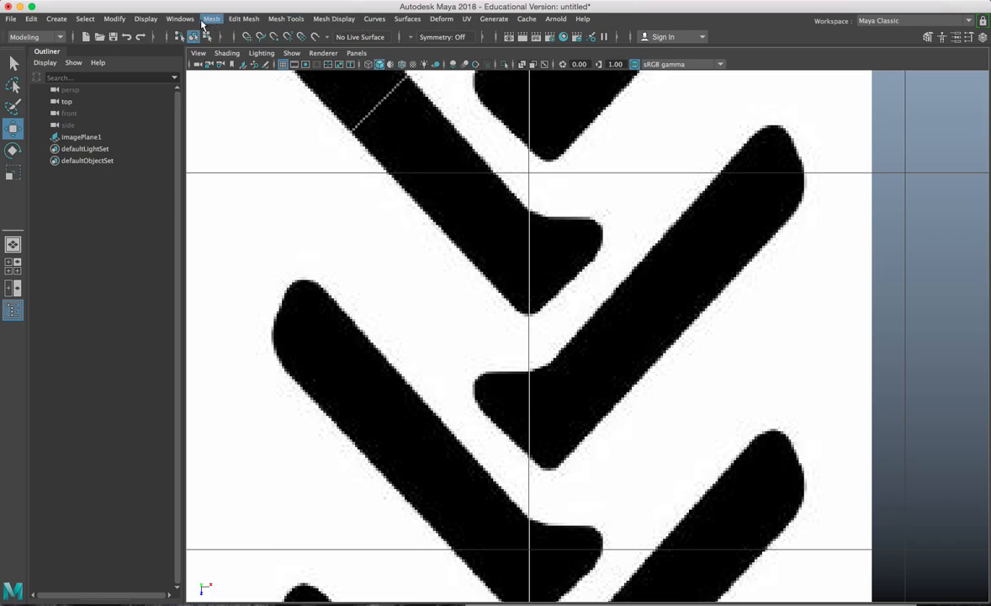
Step: Choose Create Polygon from Mesh Tools, then bring up the Grease Pencil toolbar
click(284, 19)
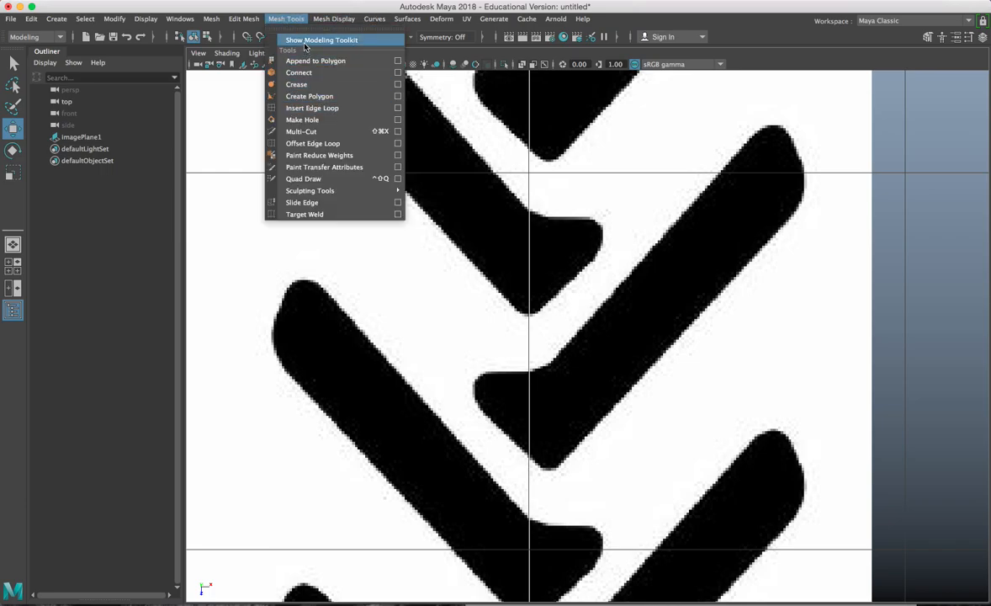
click(285, 96)
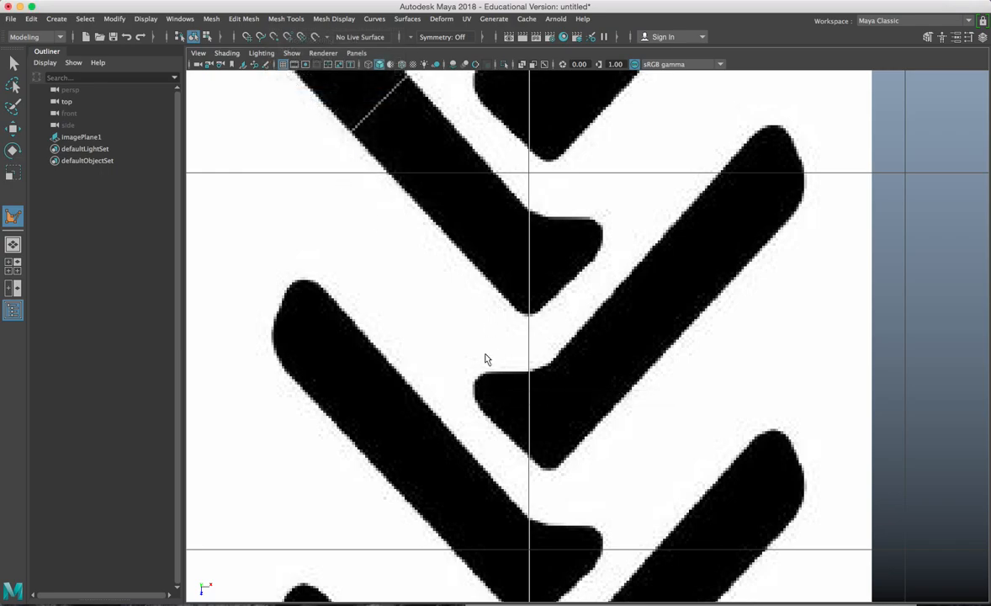
click(254, 64)
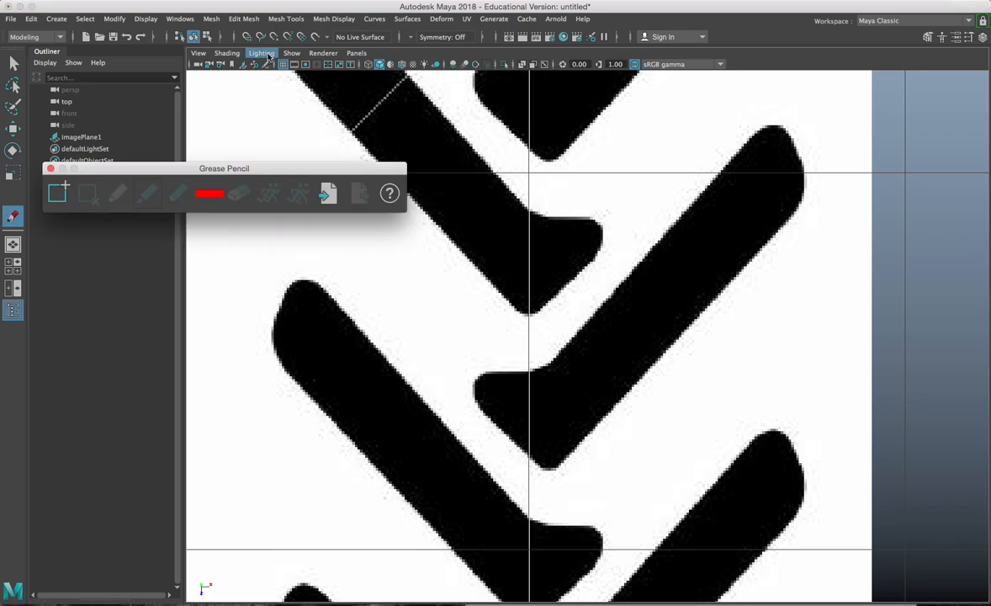
Step: Add a grease-pencil frame and dot the lug's inner corner and upper edge to its tip
click(58, 192)
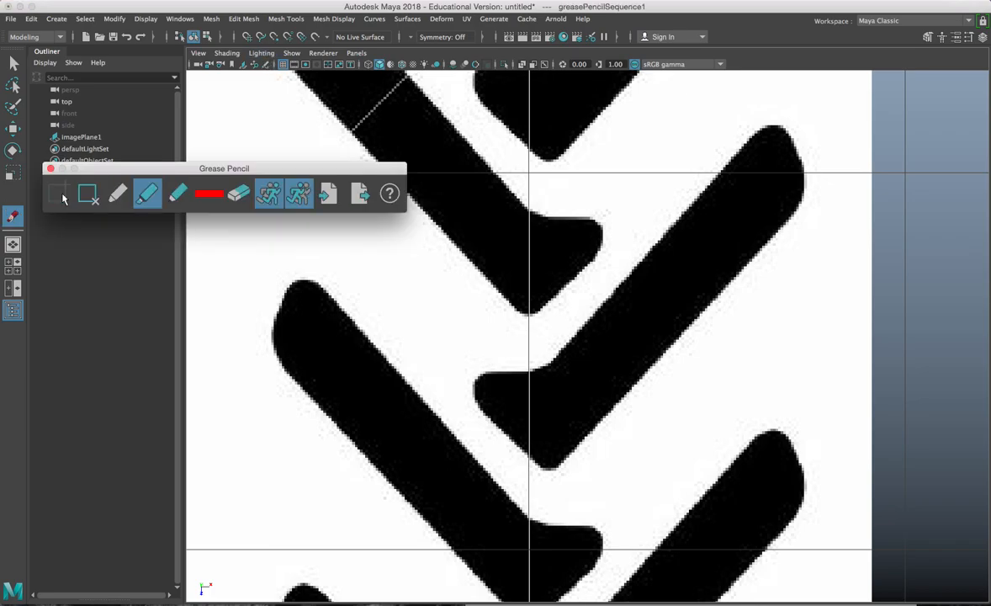
click(481, 373)
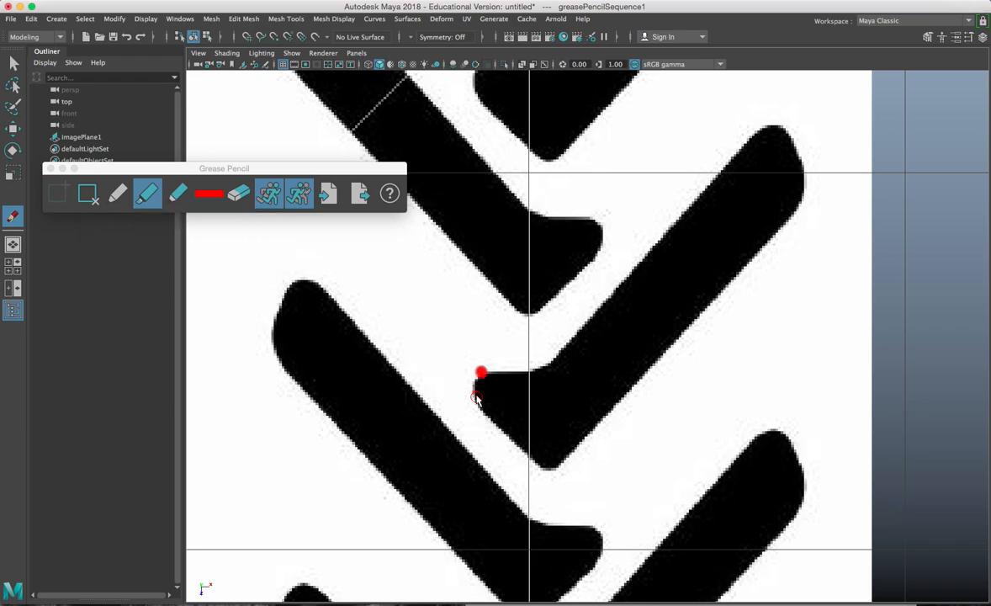
click(471, 392)
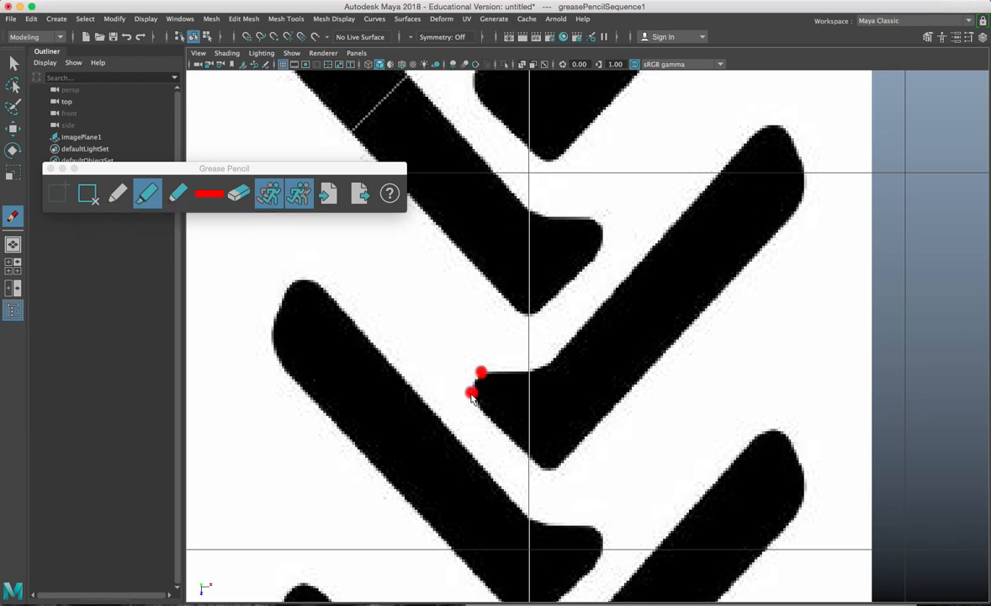
click(519, 373)
click(553, 361)
click(651, 252)
click(757, 130)
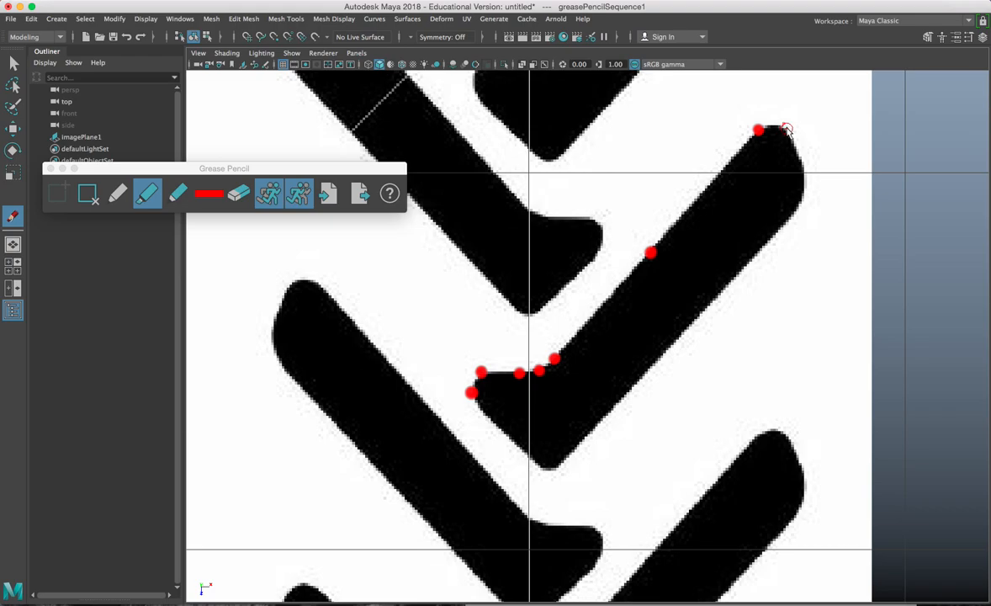
Step: Dot the lug's rounded right end and lower edge, then close the Grease Pencil toolbar
click(802, 167)
click(804, 187)
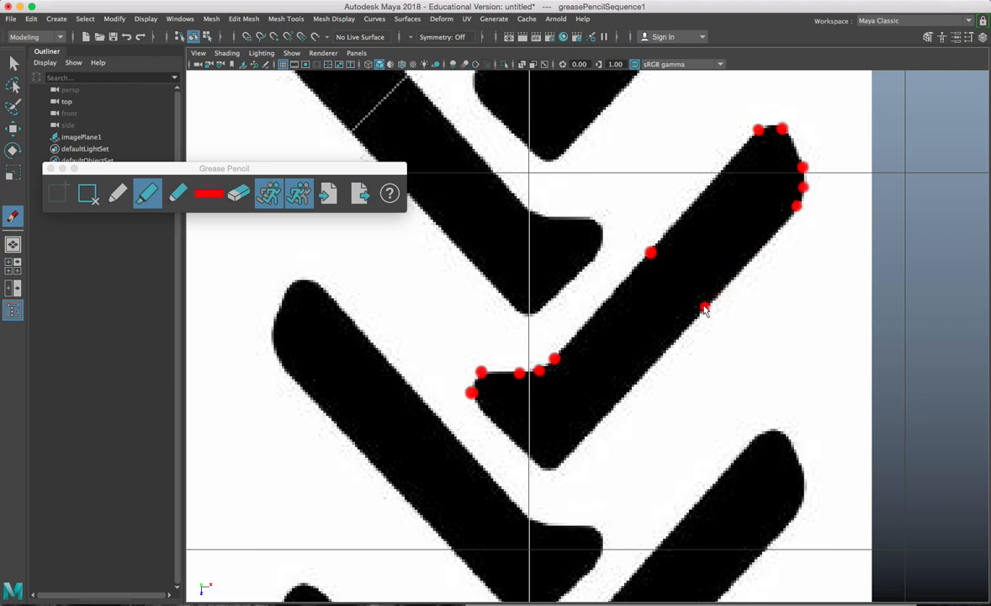
click(744, 148)
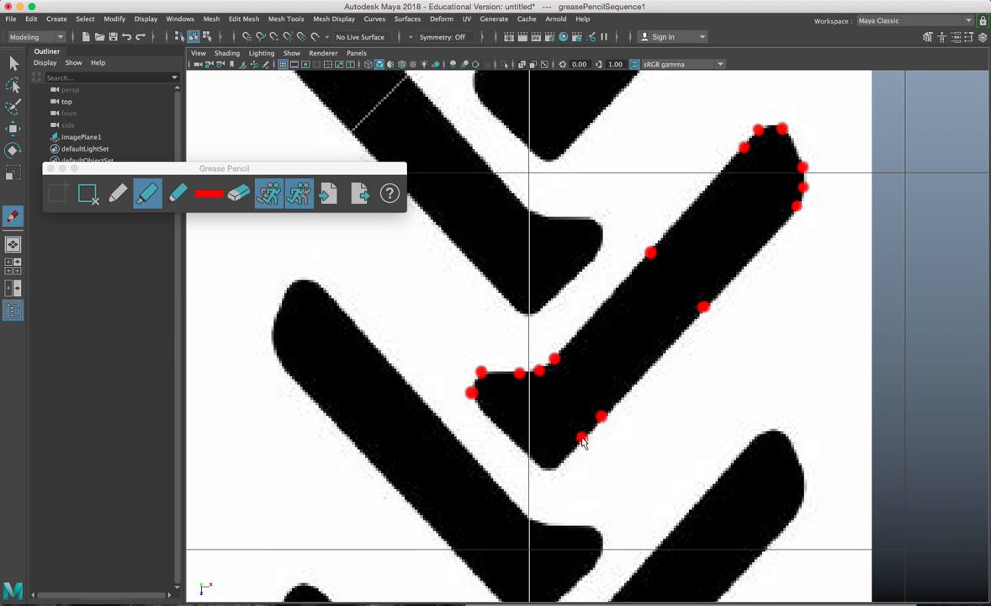
click(563, 457)
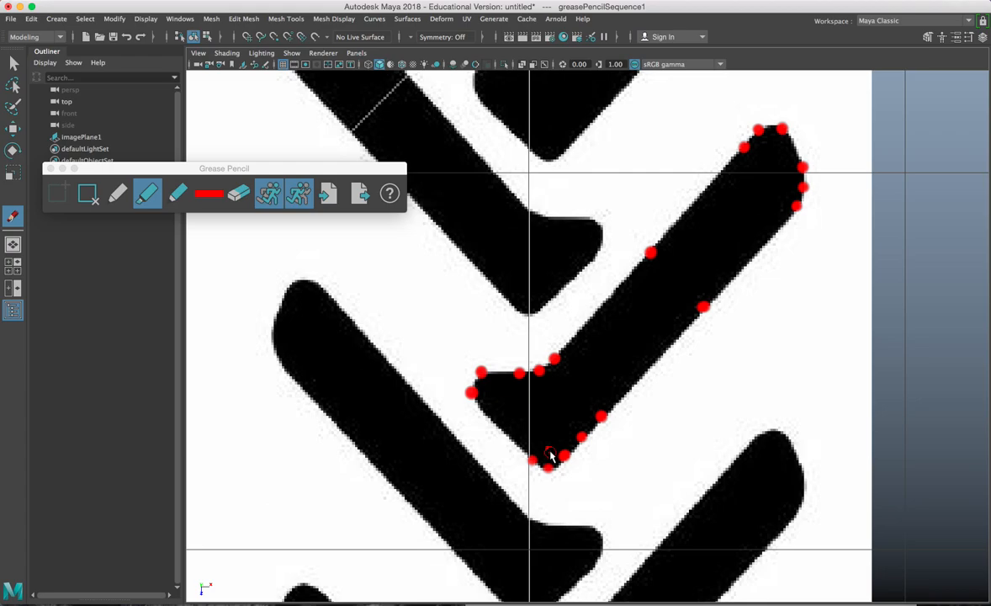
click(506, 434)
click(495, 422)
click(49, 168)
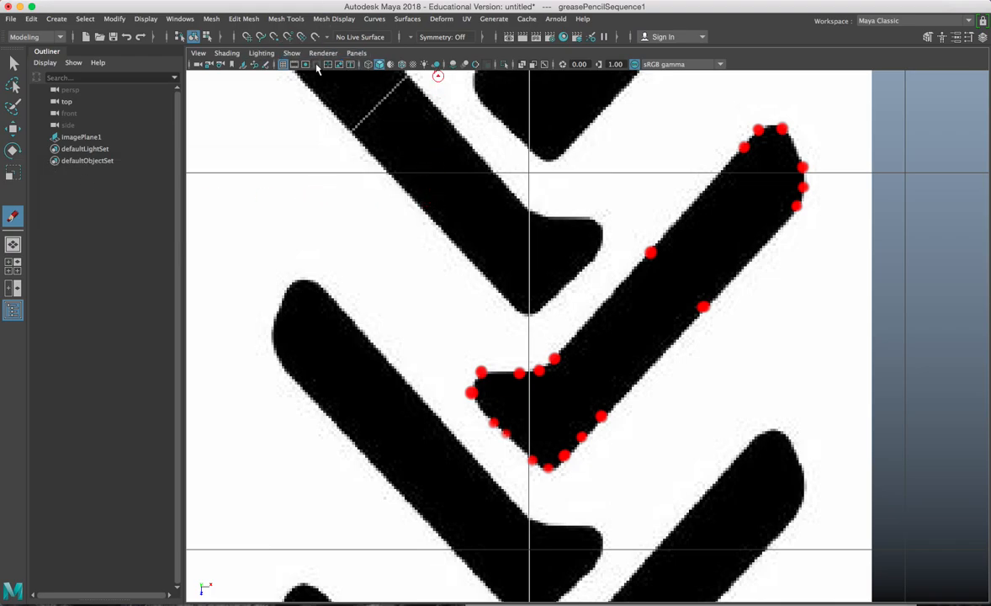
click(282, 18)
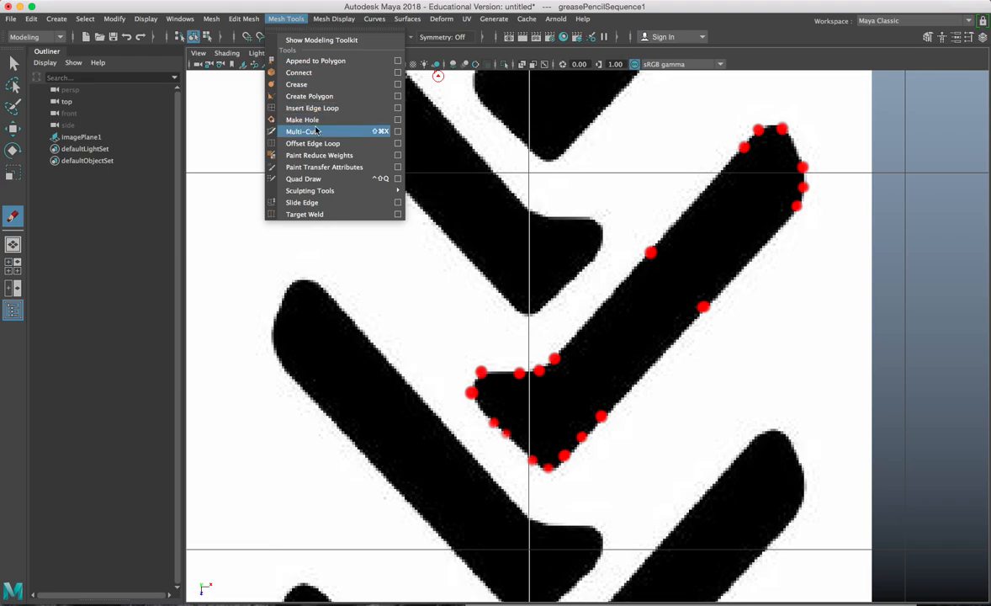
Step: Activate Create Polygon, then make and delete a test polygon beside the reference
click(318, 96)
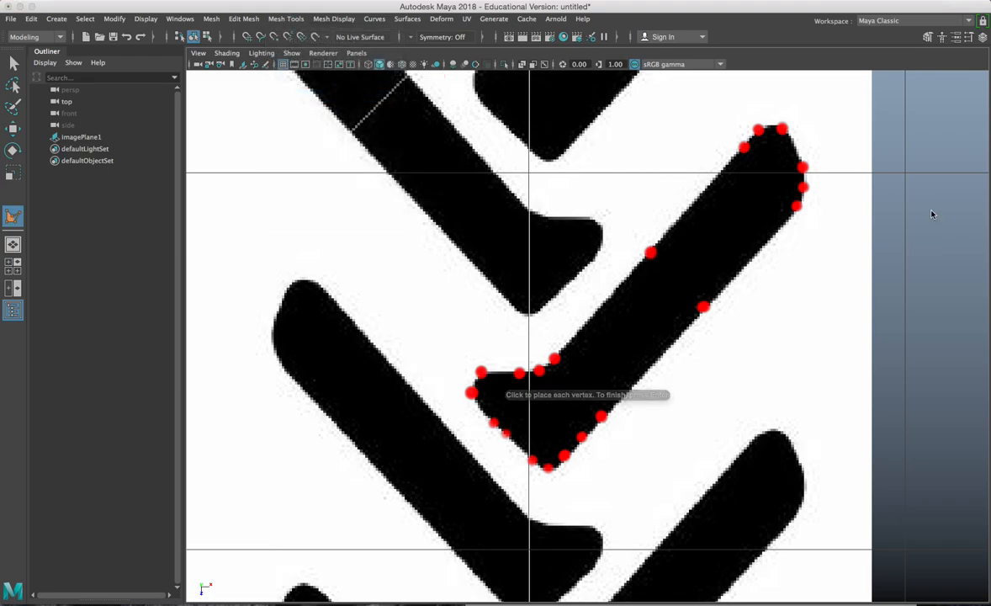
click(933, 271)
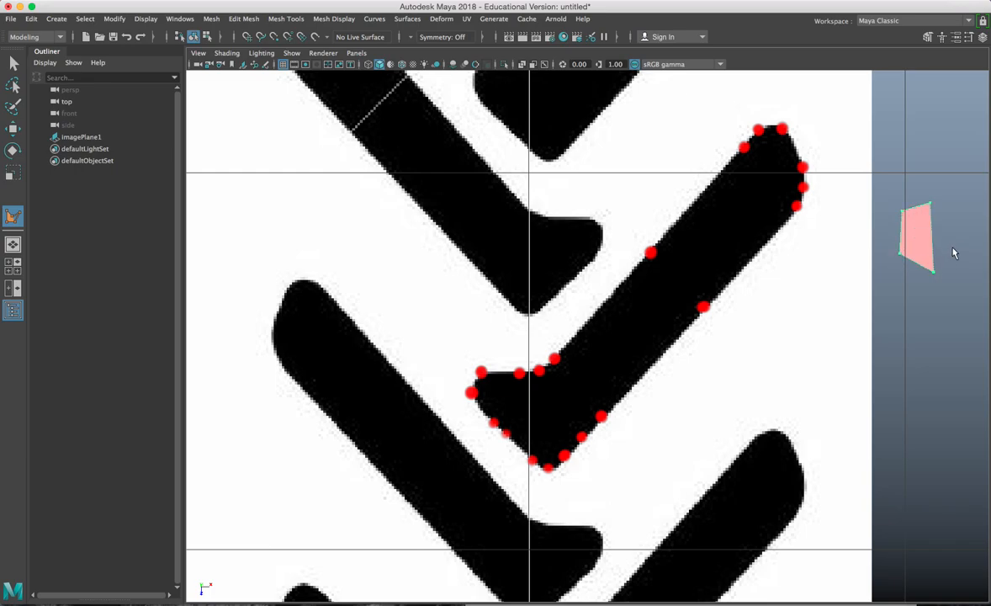
key(Return)
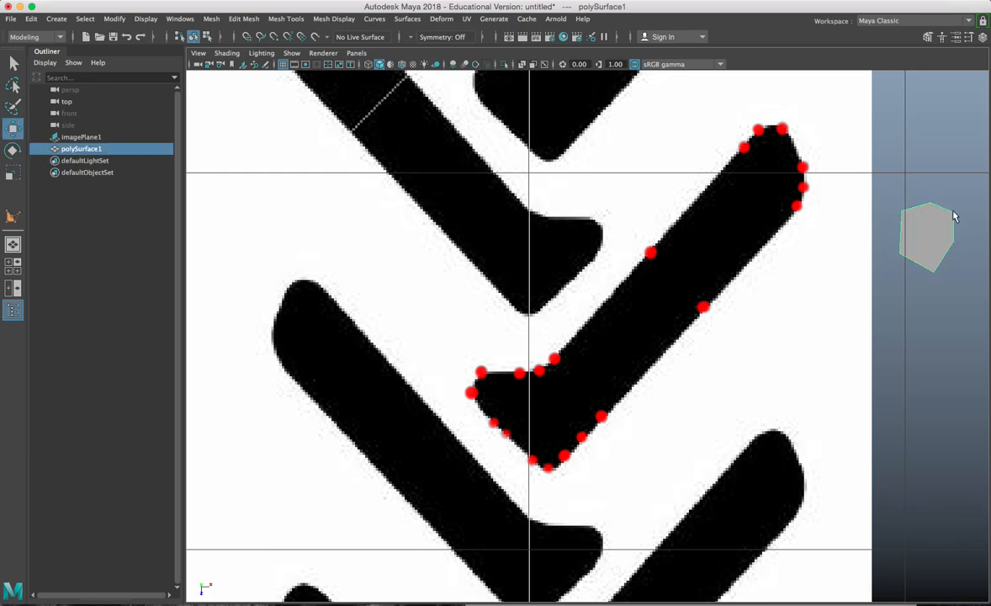
key(Delete)
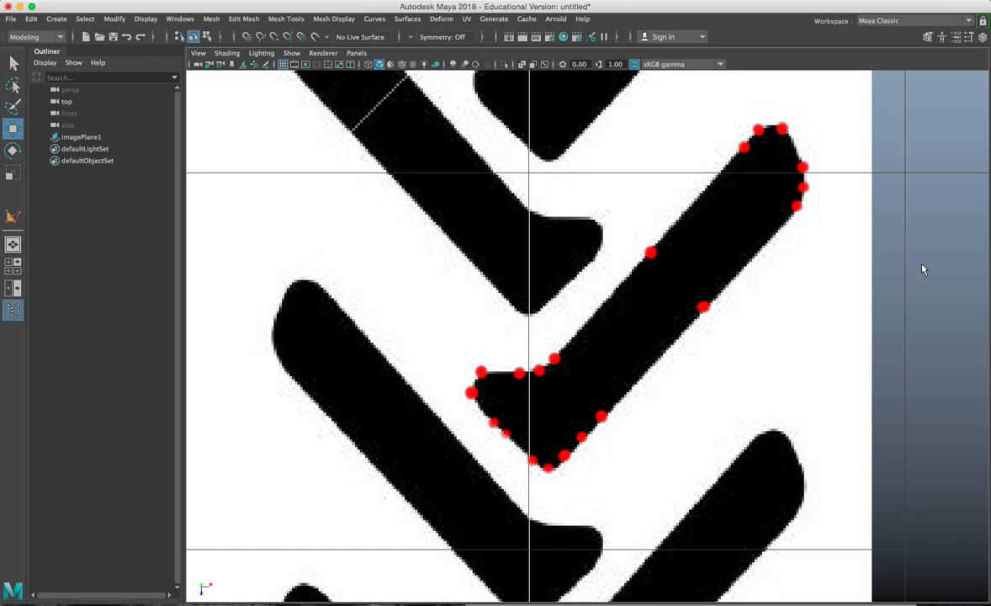
key(y)
Step: Draw a test pentagon beside the reference, delete it, and resume Create Polygon
click(943, 240)
click(940, 285)
click(902, 274)
click(890, 217)
key(Return)
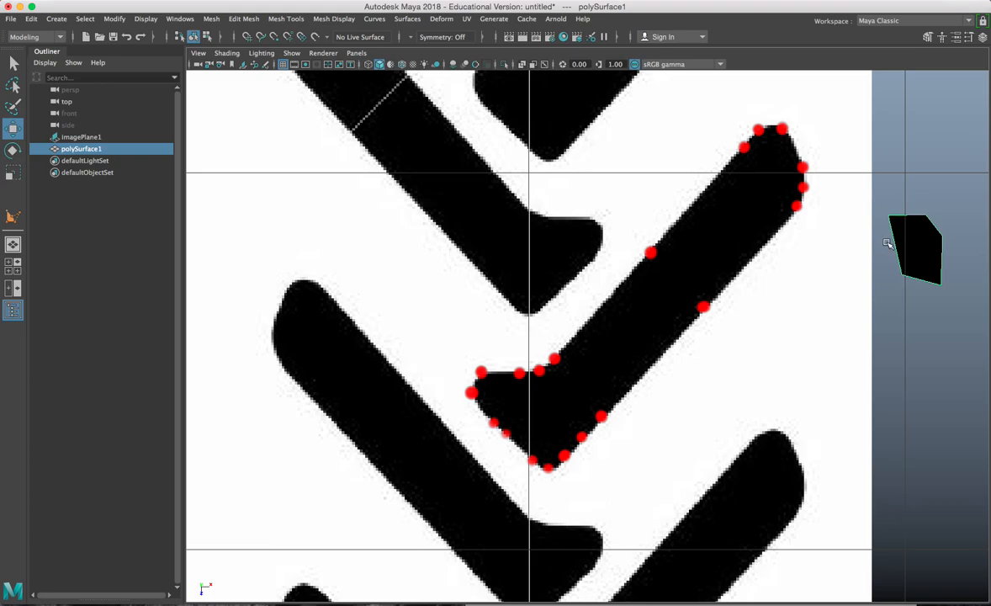
key(Delete)
key(y)
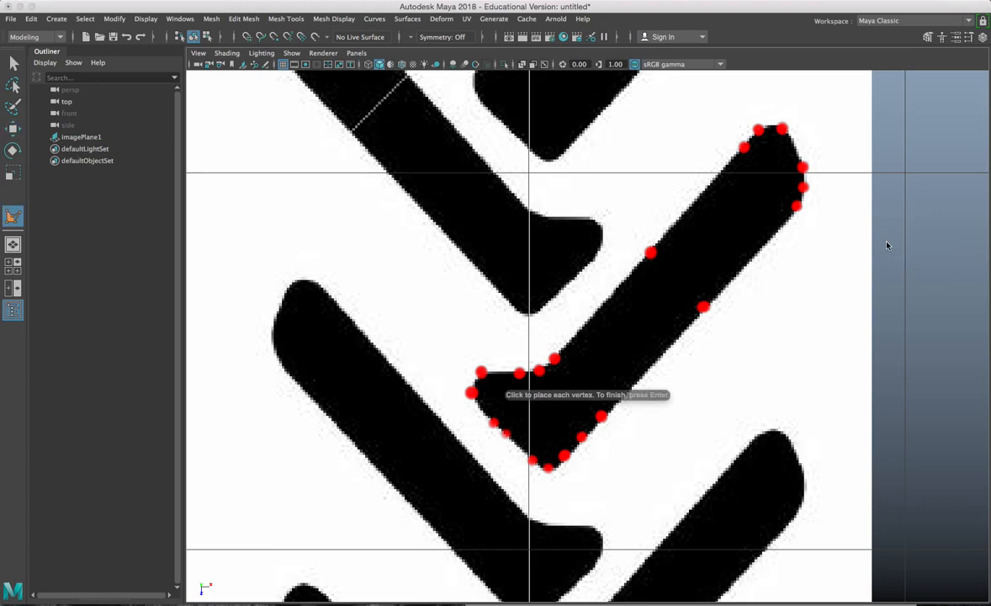
Step: Place polygon vertices from the lug's tip dots down the upper edge to the inner corner
click(783, 128)
click(758, 130)
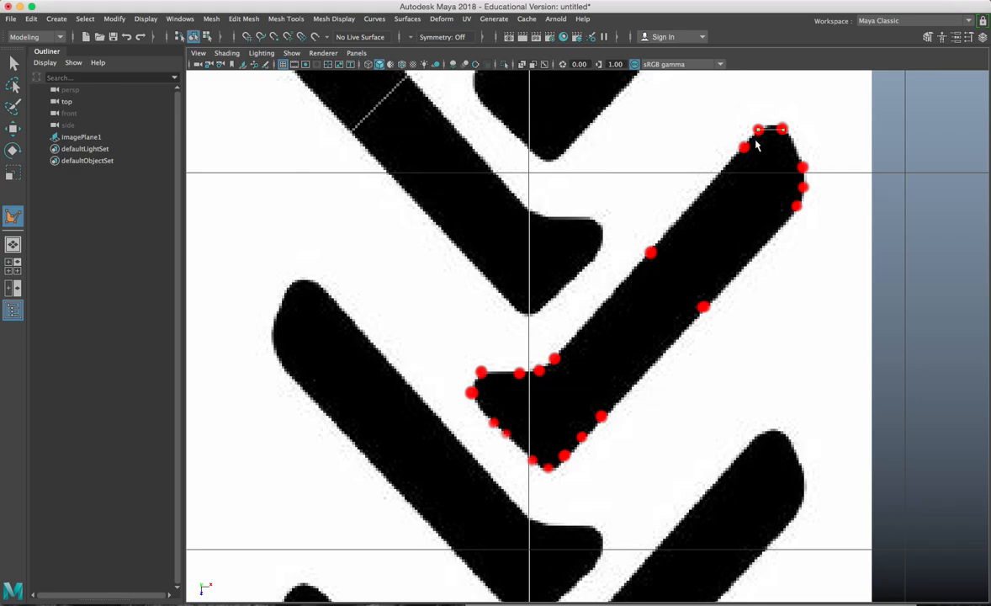
click(744, 148)
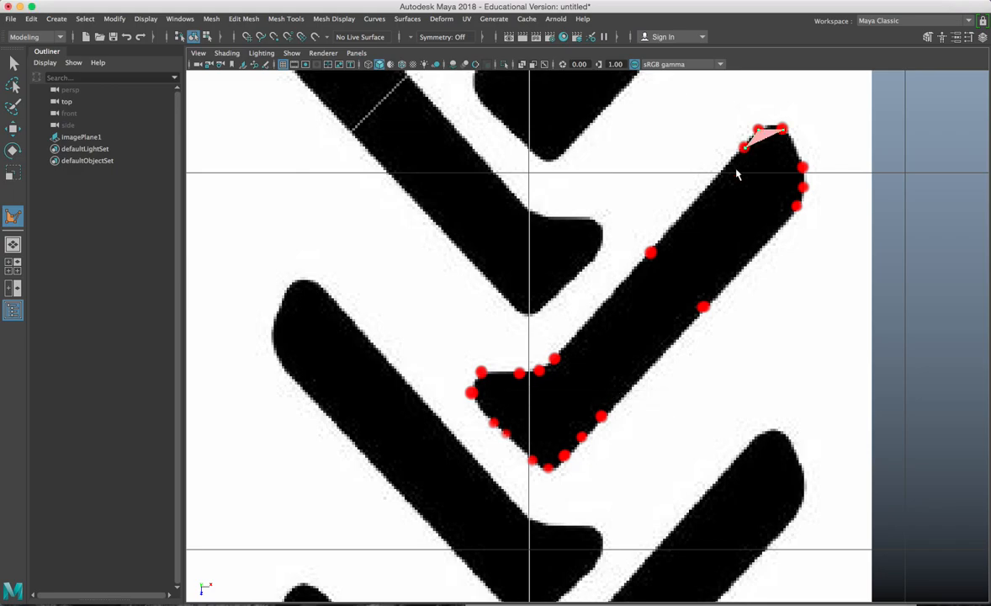
click(649, 252)
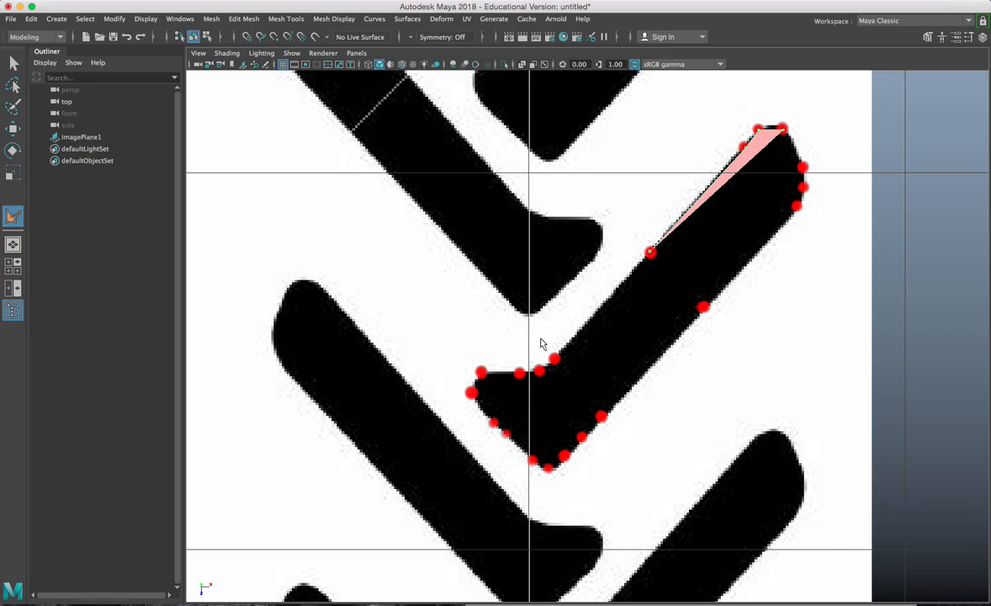
click(554, 360)
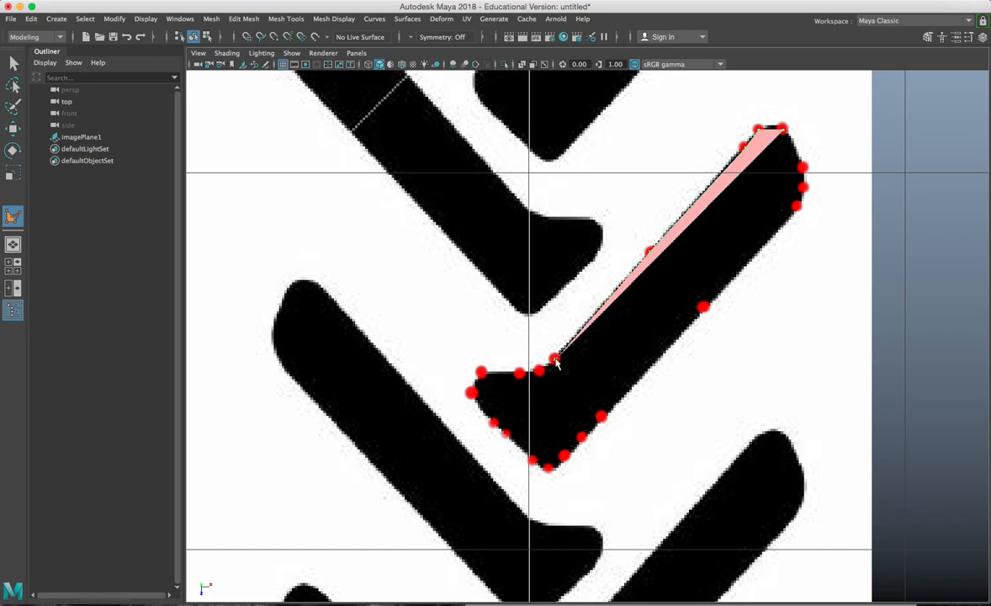
click(540, 372)
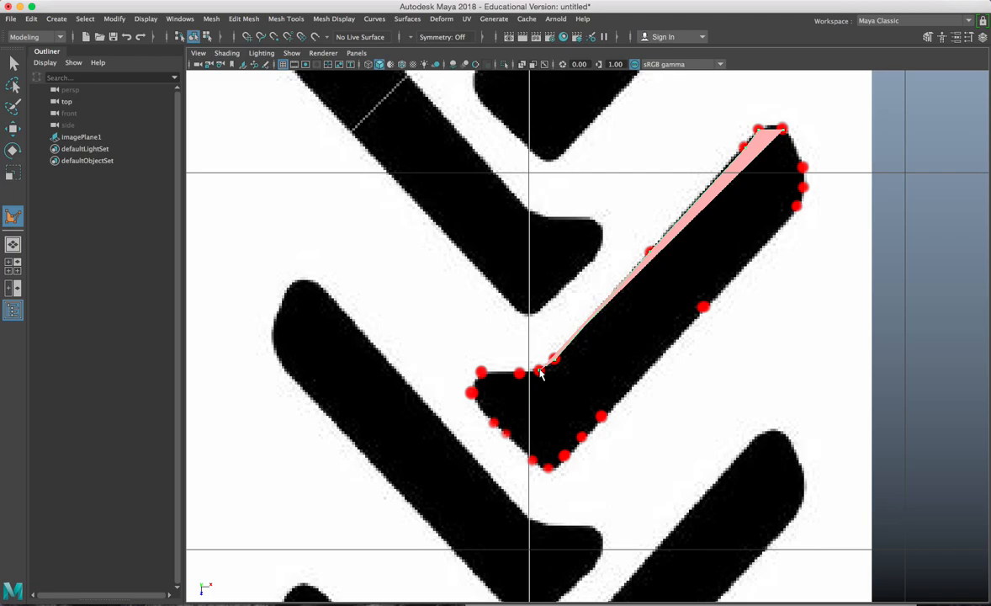
click(520, 374)
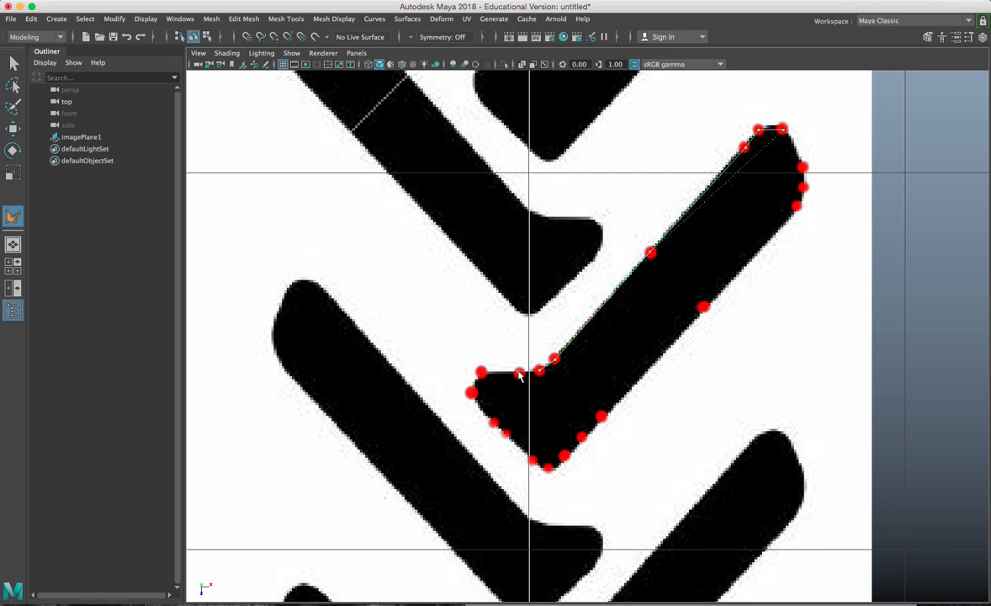
click(481, 373)
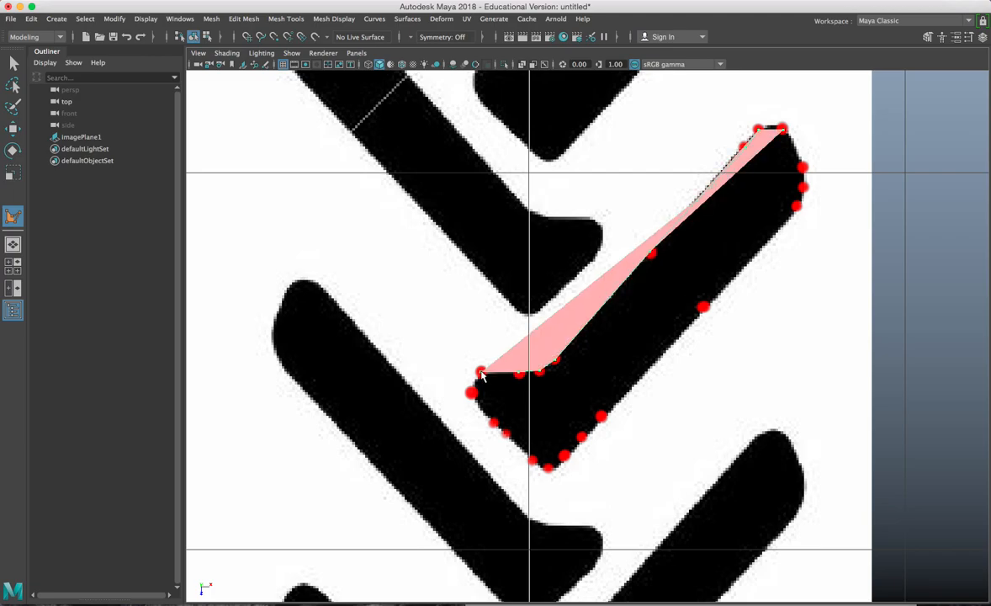
click(473, 390)
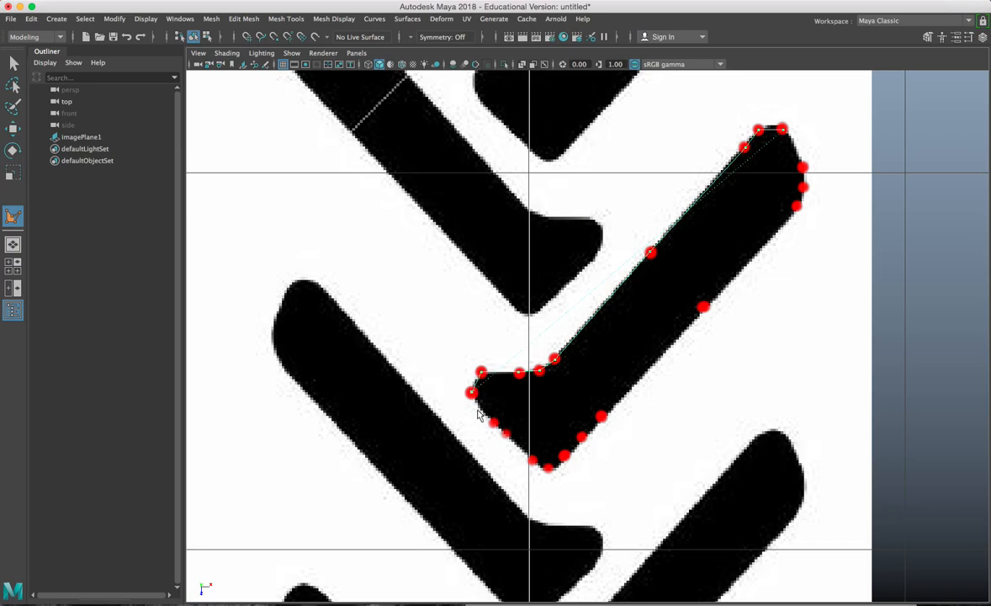
Step: Trace the lower-edge and right-end dots in wireframe and complete polySurface1
click(493, 423)
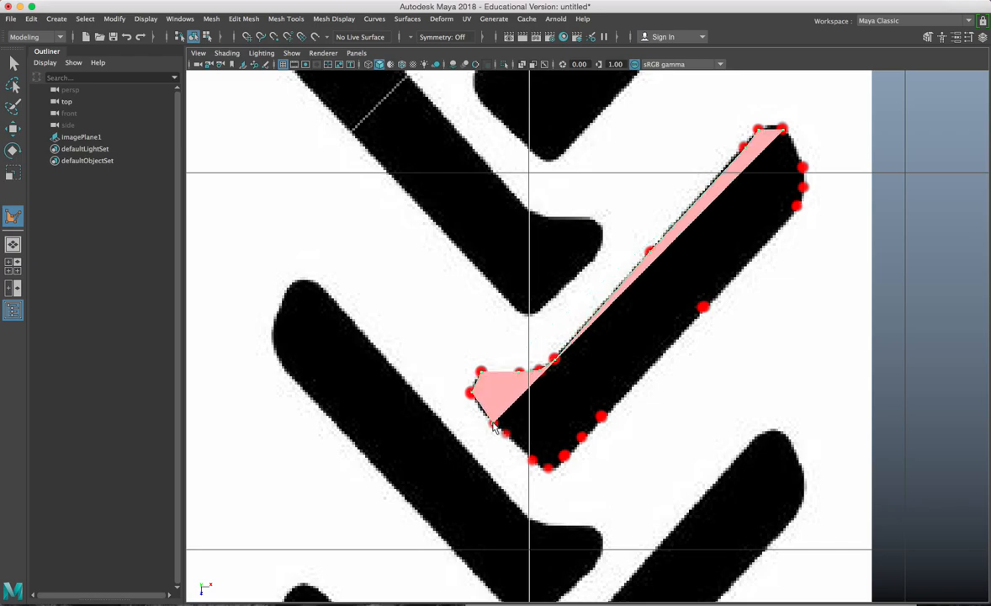
click(506, 435)
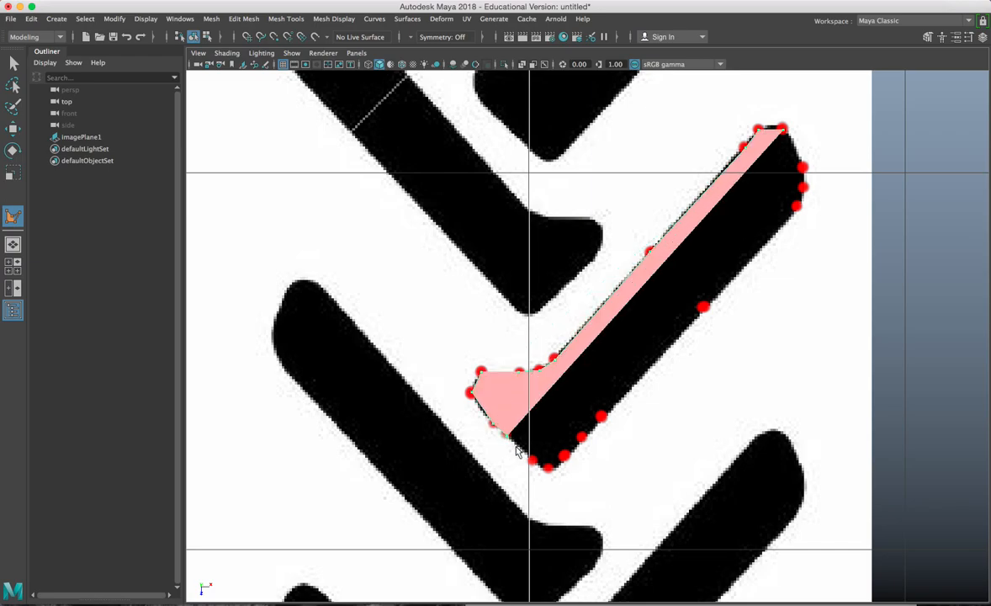
click(530, 461)
click(547, 467)
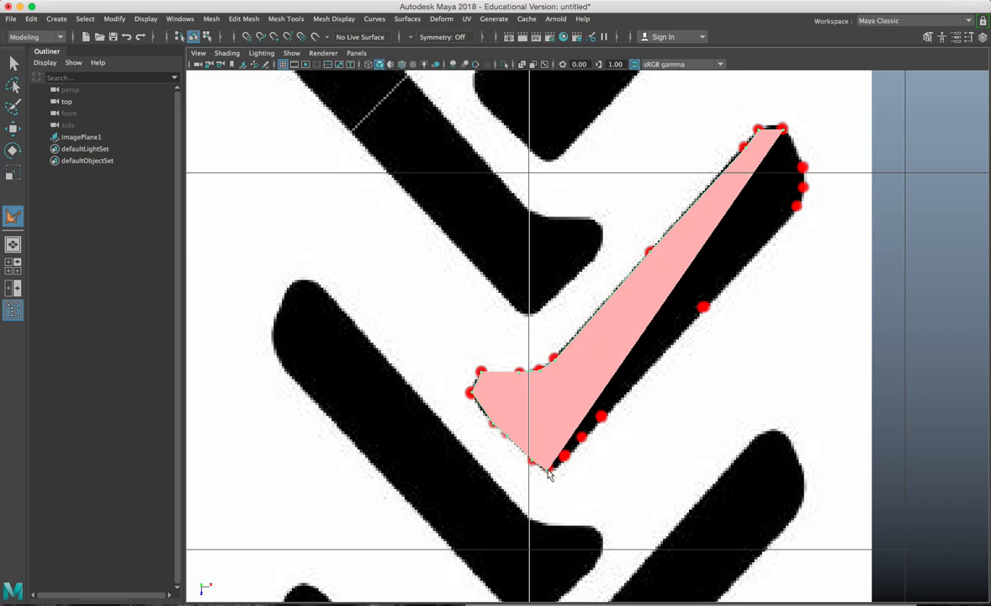
click(565, 456)
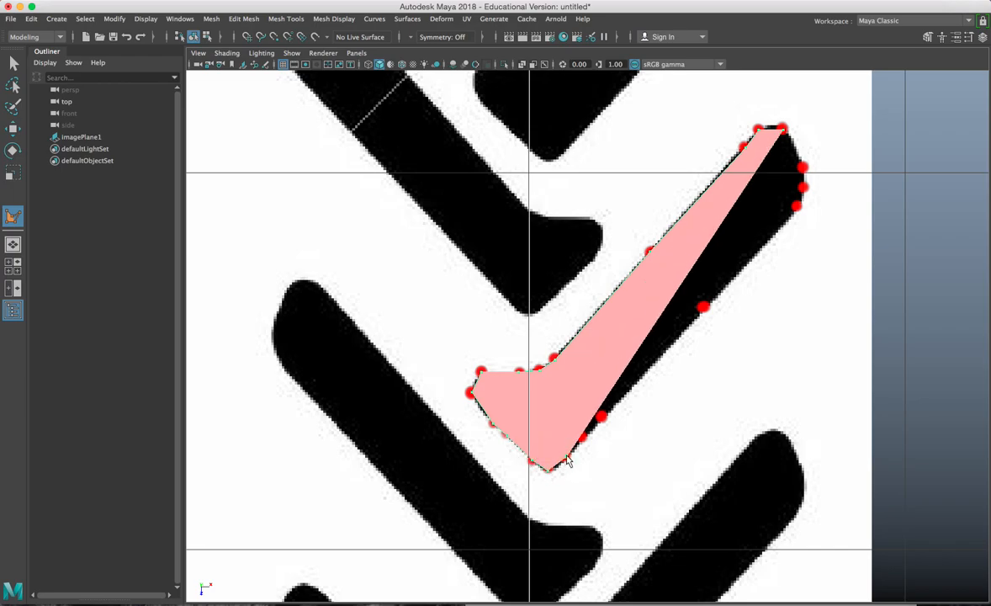
click(583, 438)
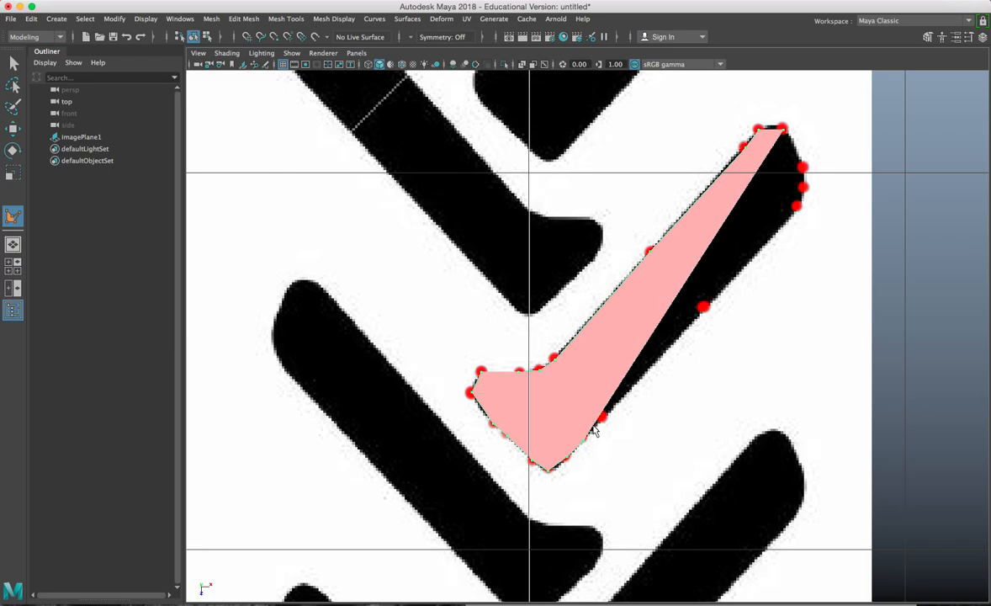
click(604, 418)
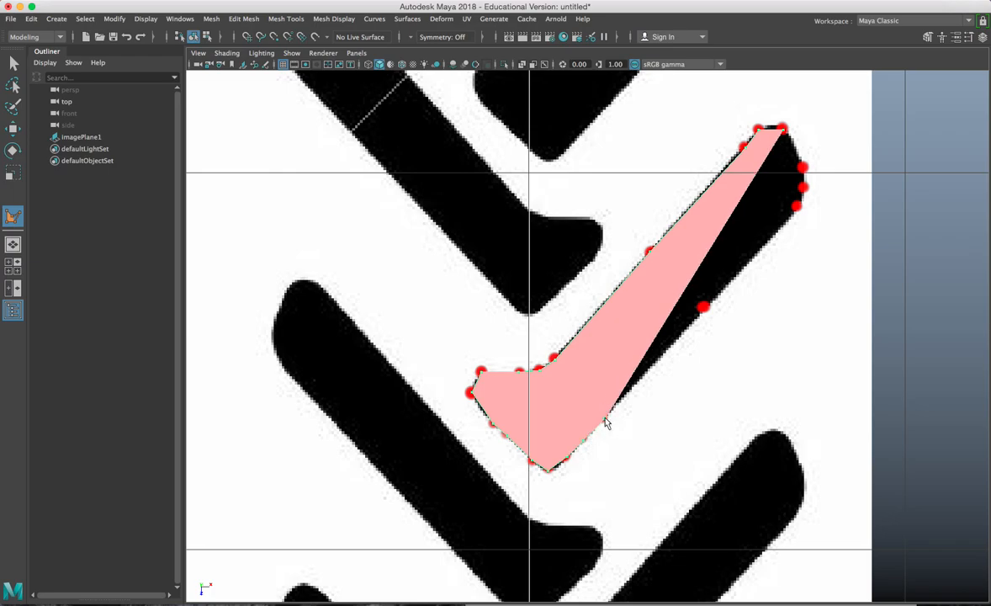
click(706, 309)
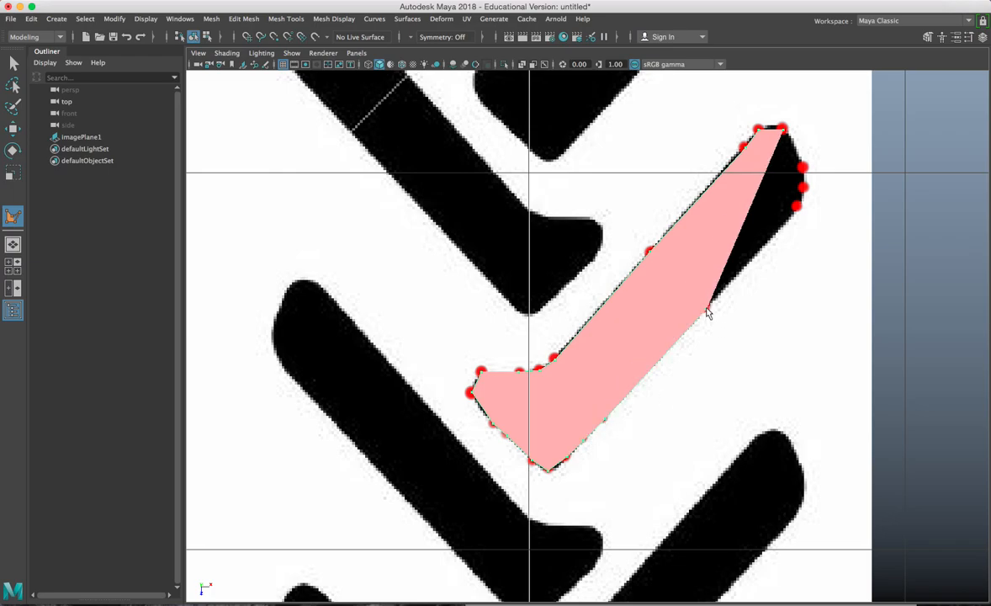
key(4)
click(796, 208)
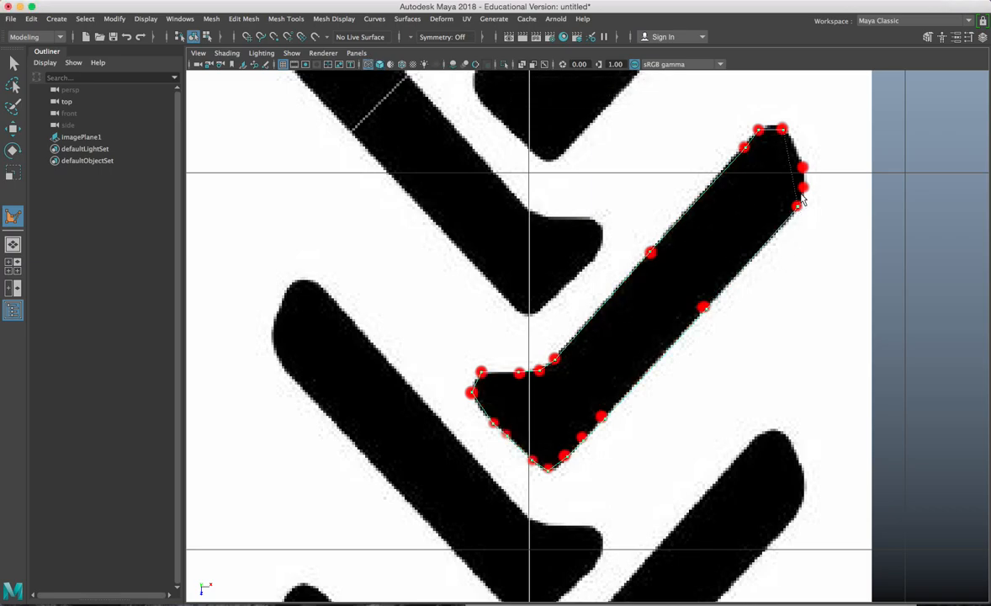
click(803, 188)
key(Return)
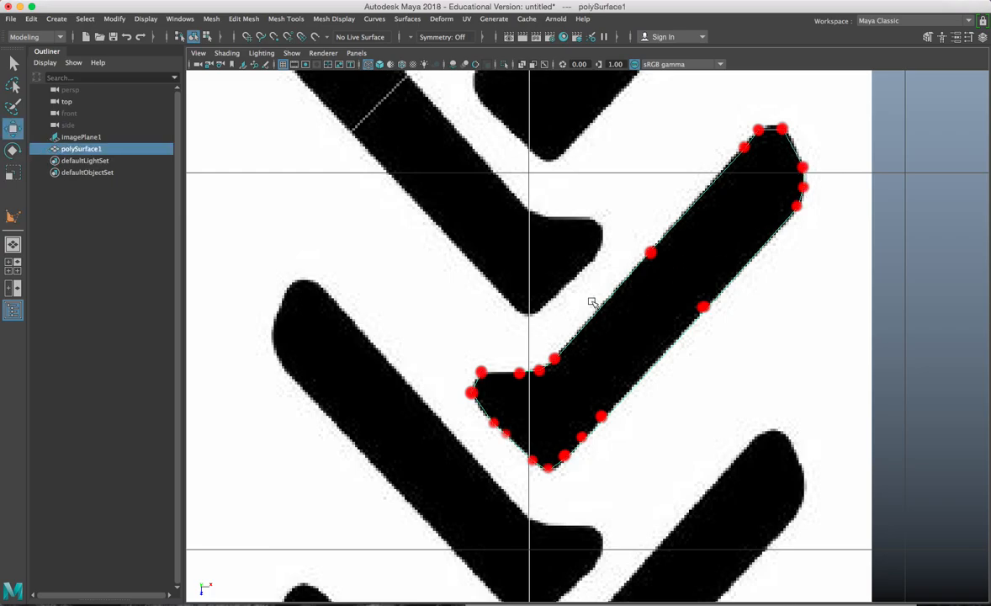
Step: Zoom out and clear the red guide dots from the grease-pencil frame
scroll(716, 257, down, 3)
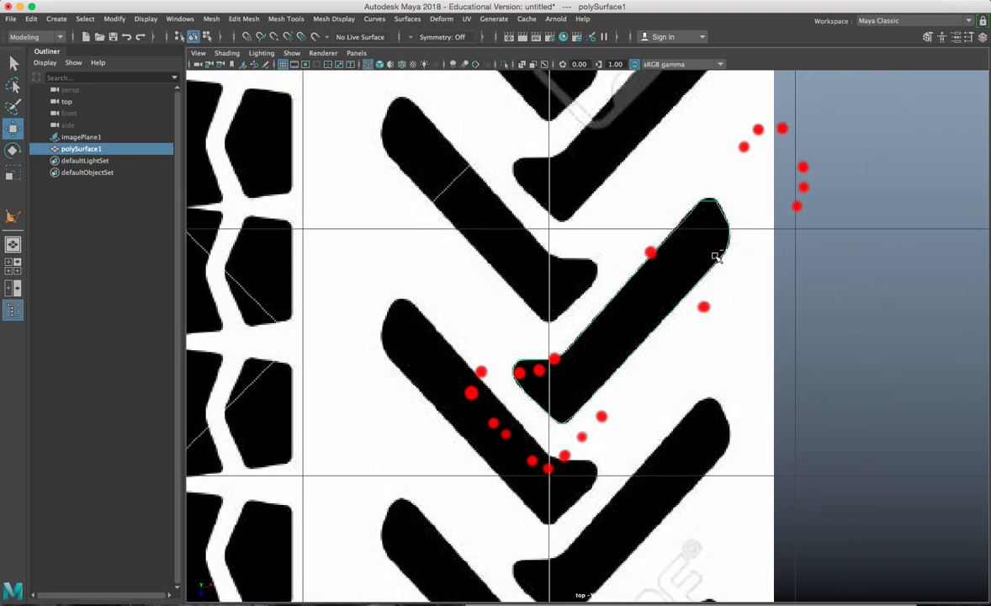
scroll(715, 258, down, 5)
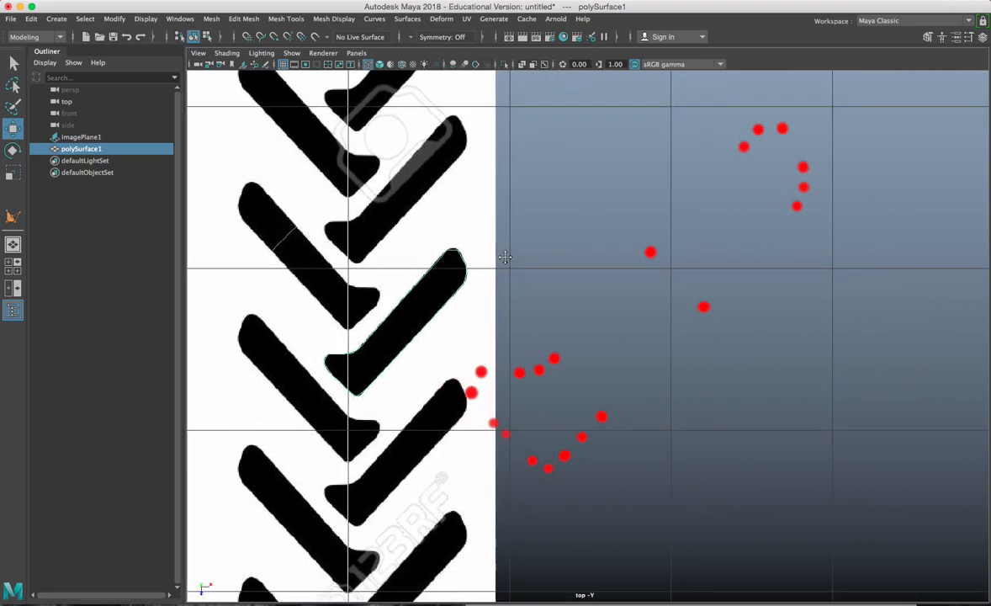
alt+middle_drag(509, 200, 485, 204)
click(266, 67)
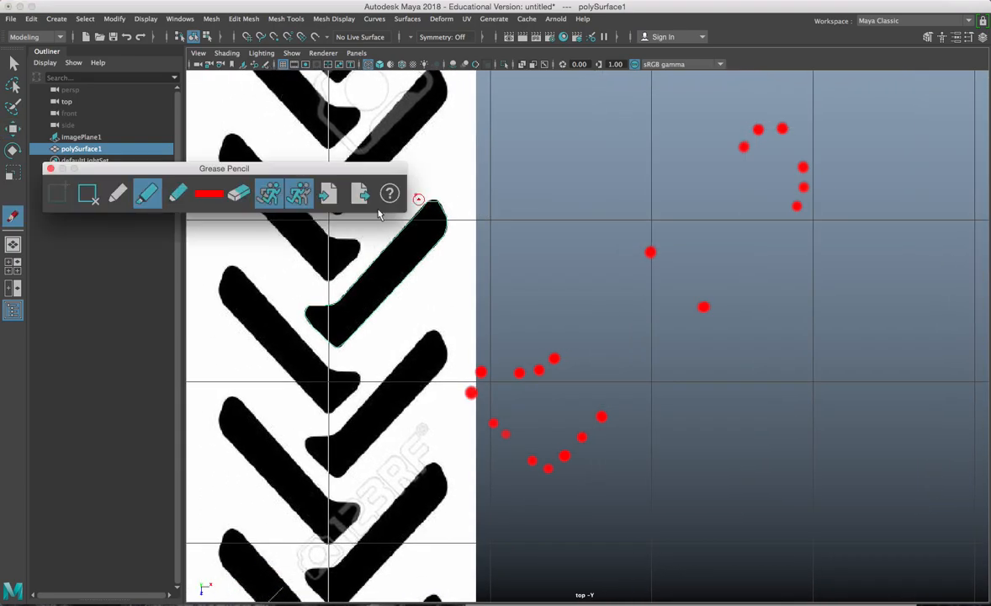
click(78, 192)
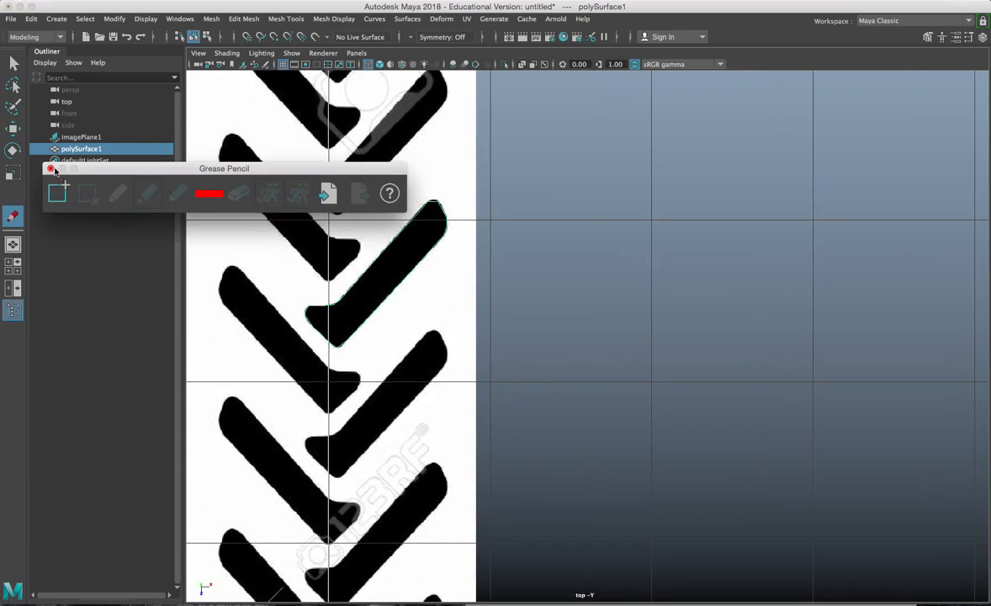
click(49, 168)
Step: Put the tread reference image plane on new display layer layer1 and hide it
key(w)
click(468, 155)
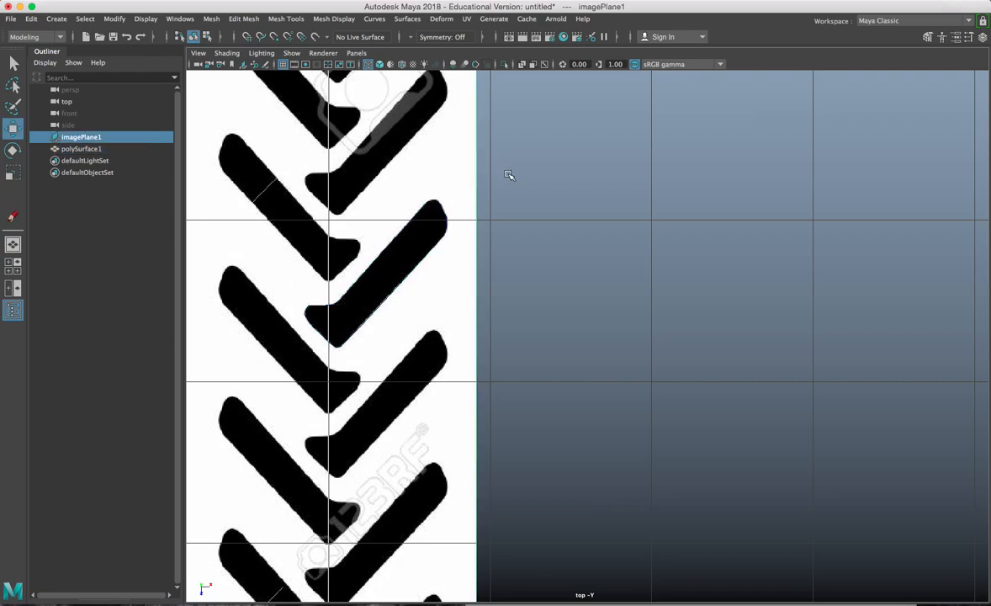
key(ctrl+a)
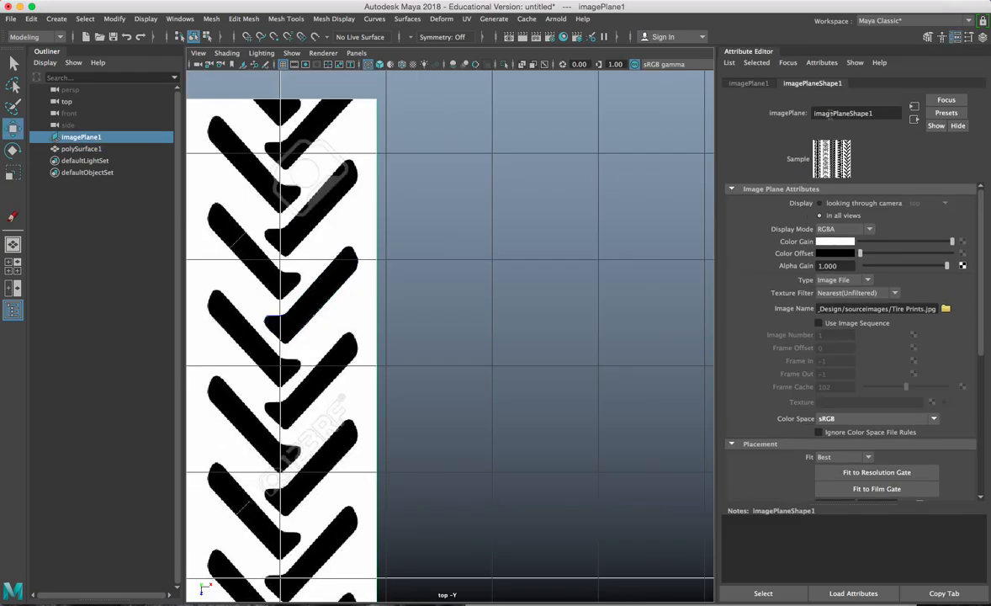
key(ctrl+a)
drag(299, 201, 293, 275)
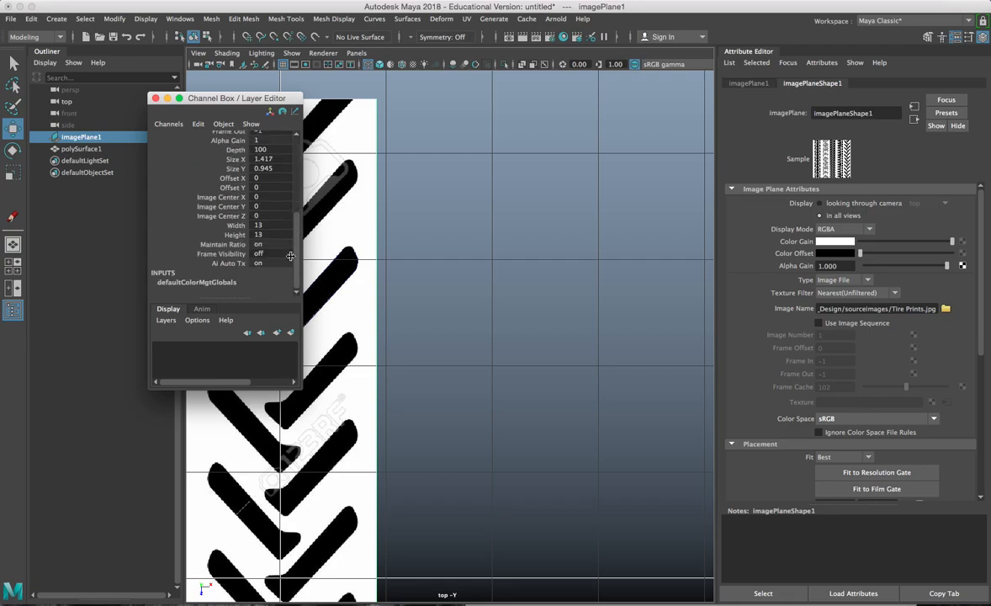
drag(239, 99, 564, 147)
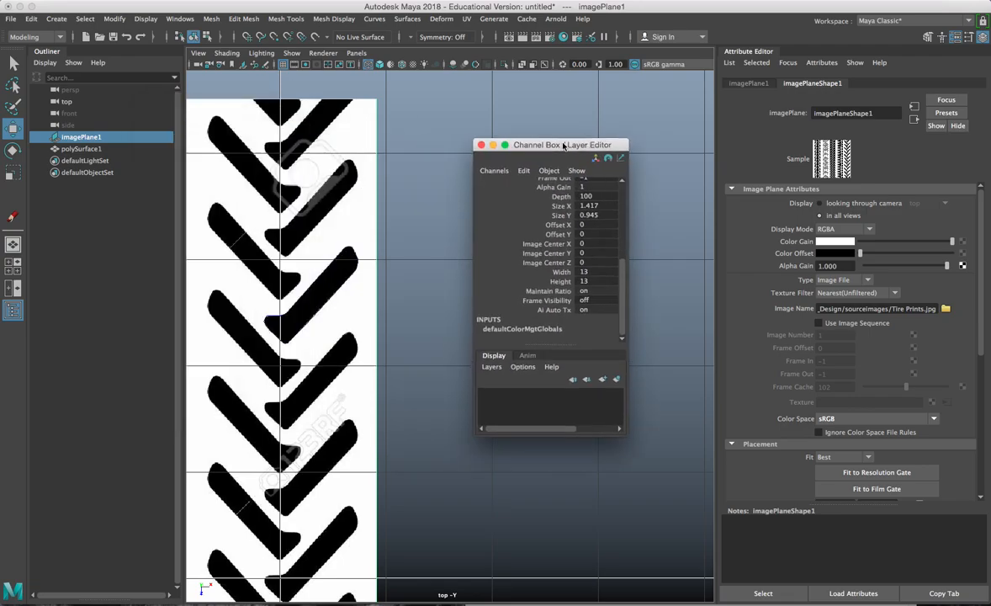
click(617, 379)
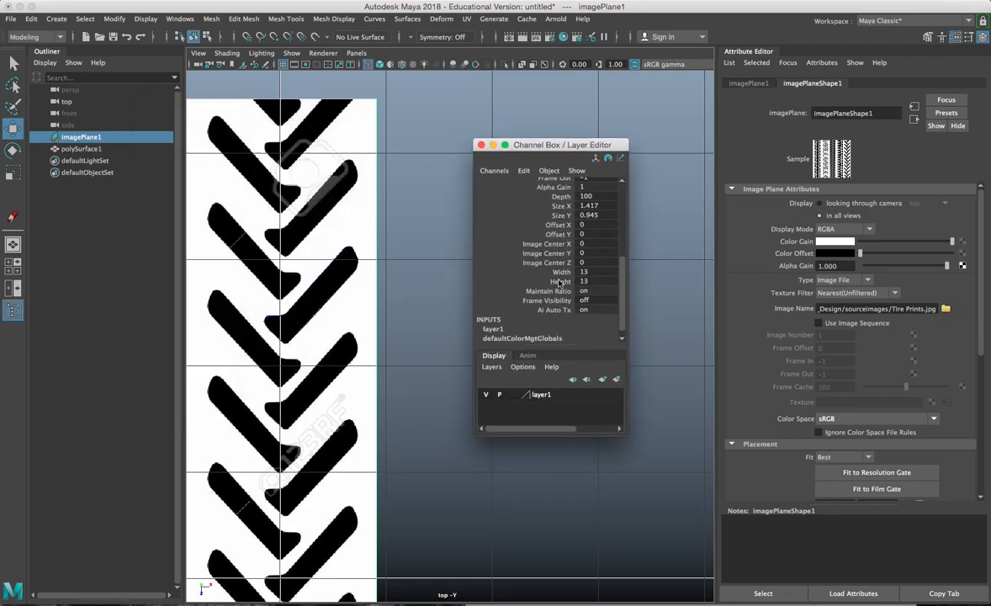
click(487, 394)
Step: Close the layer editor and attribute panel, then select the traced polySurface1 lug
click(481, 145)
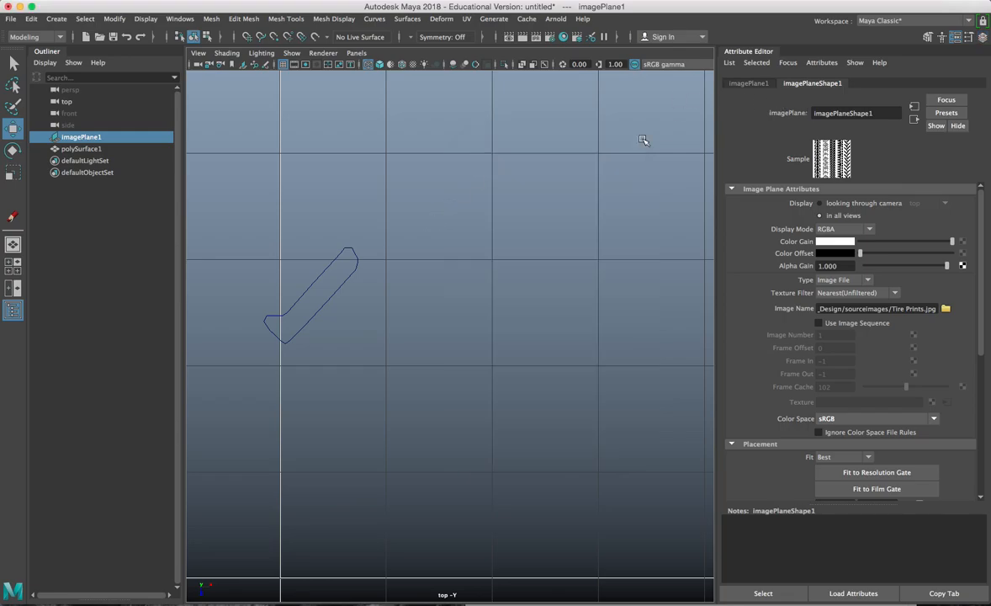
key(ctrl+a)
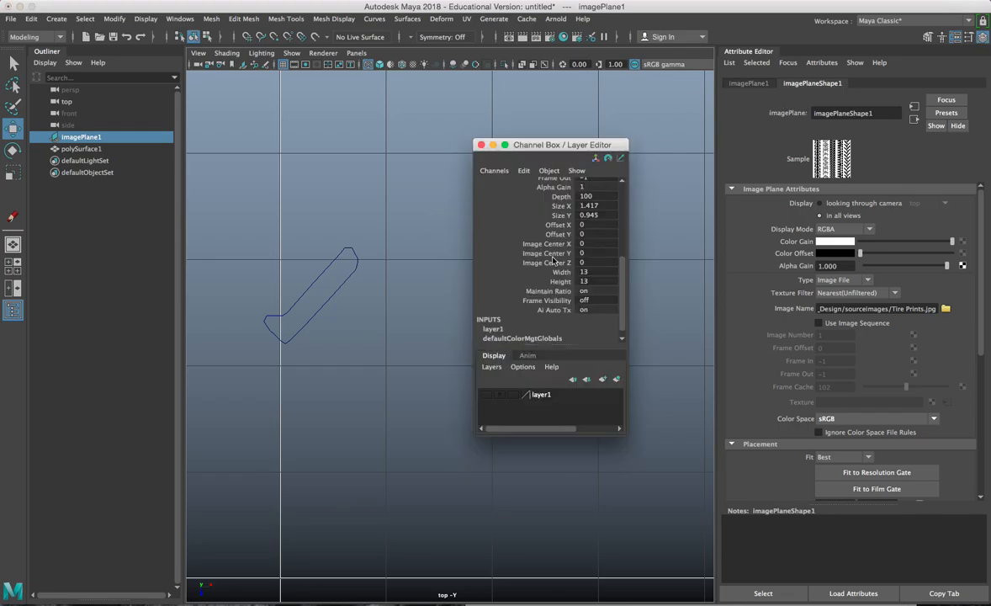
click(481, 146)
click(957, 37)
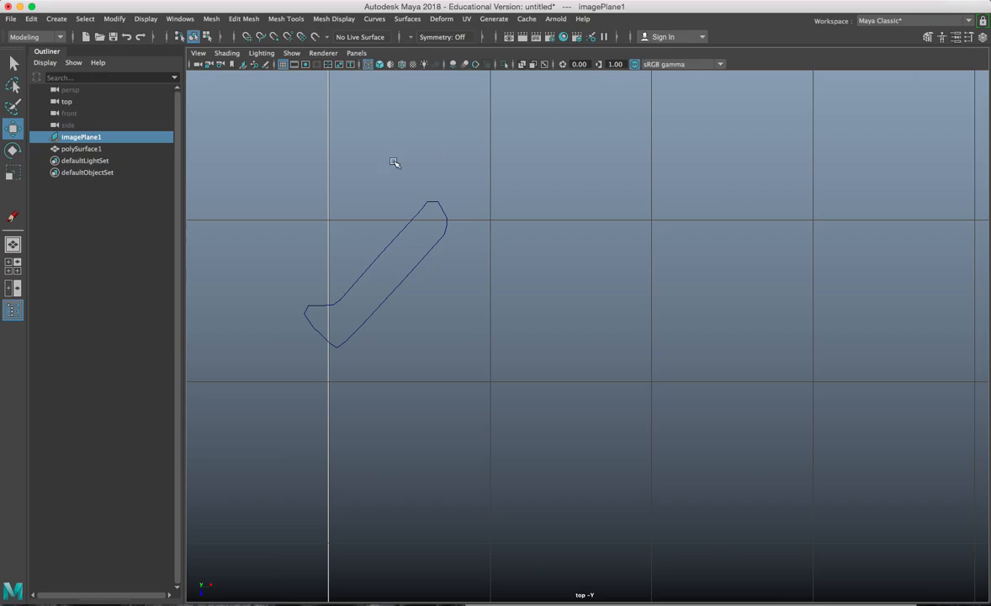
click(427, 221)
Step: Frame the lug in shaded view and Multi-Cut a first edge from its top vertex across the arm
key(f)
key(5)
alt+middle_drag(445, 272, 407, 325)
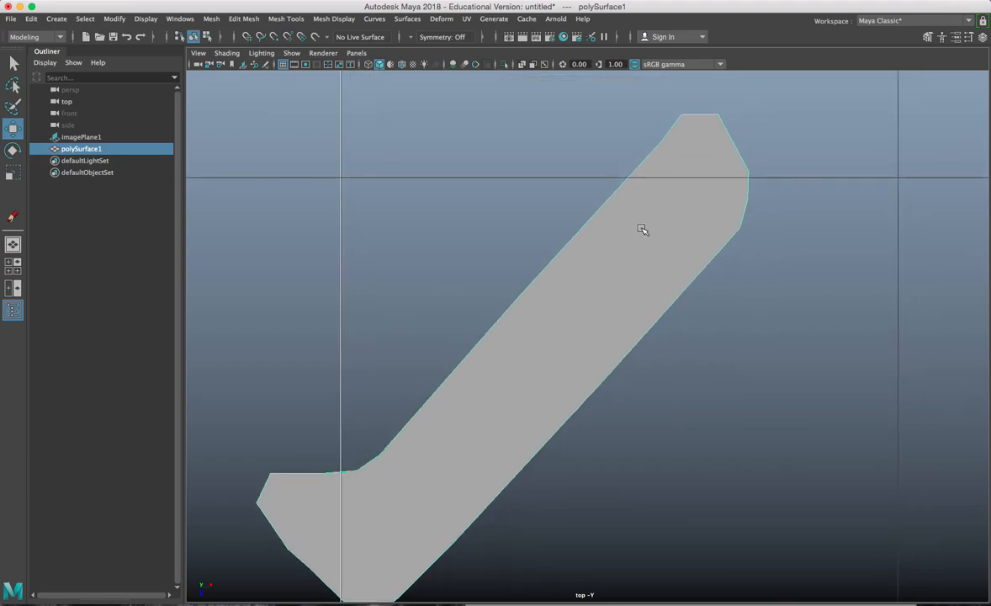
click(333, 19)
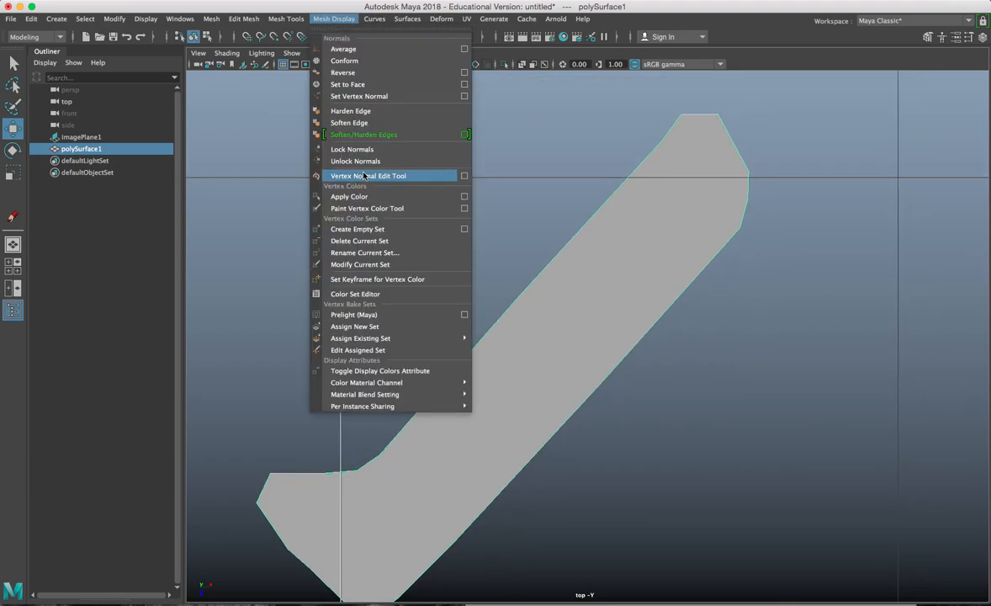
mouse_move(286, 19)
click(312, 132)
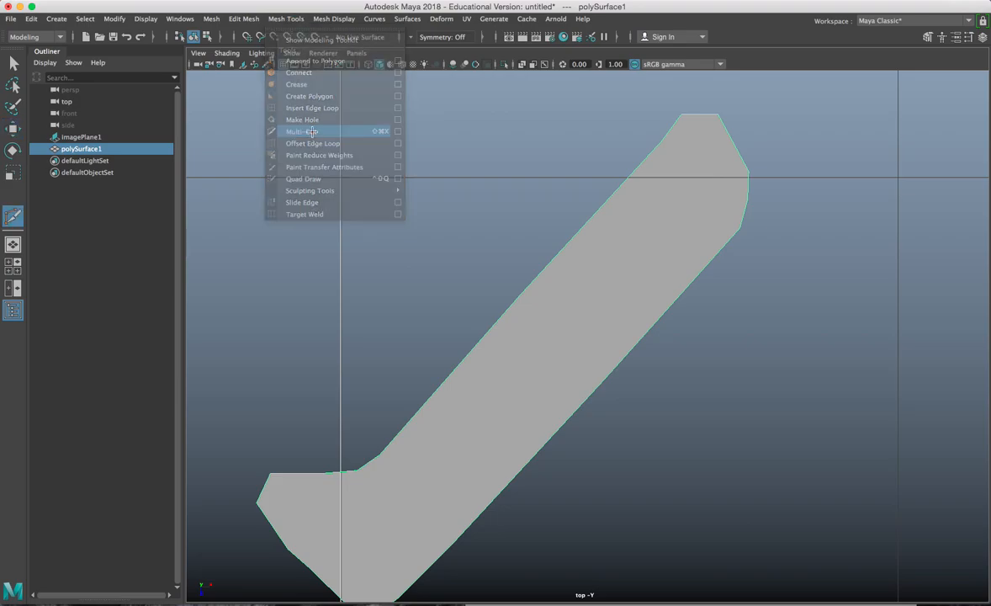
click(682, 115)
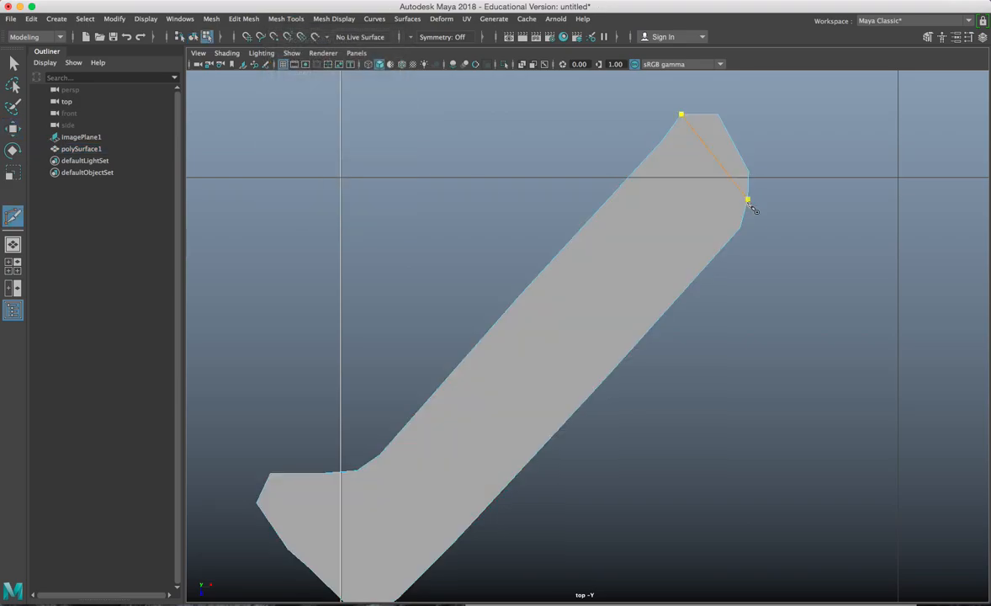
click(748, 200)
Step: Add more cut edges across the arm's width toward the middle and bend
click(663, 140)
click(740, 228)
alt+middle_drag(603, 337, 668, 248)
click(579, 195)
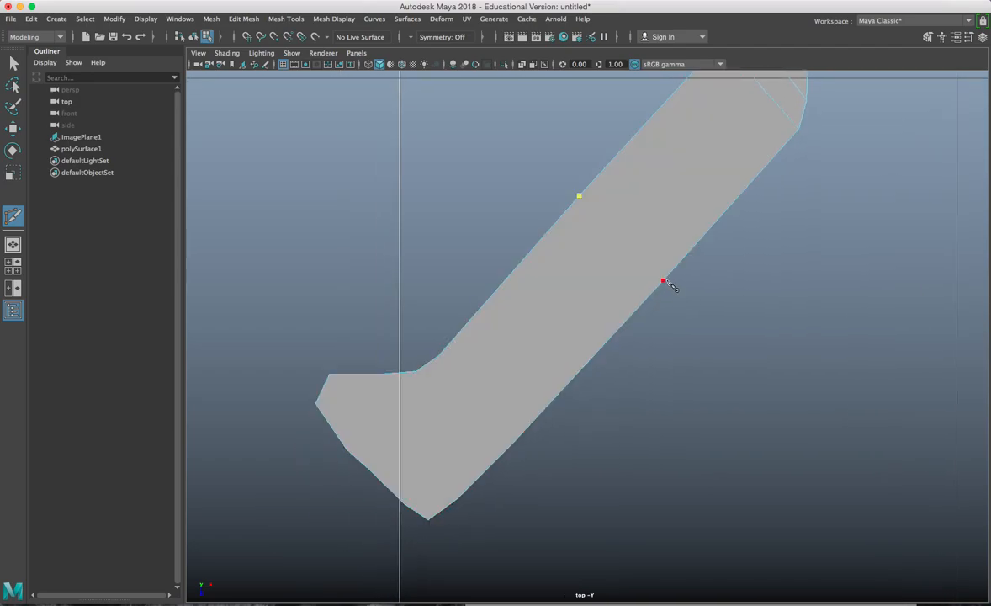
click(666, 280)
click(513, 444)
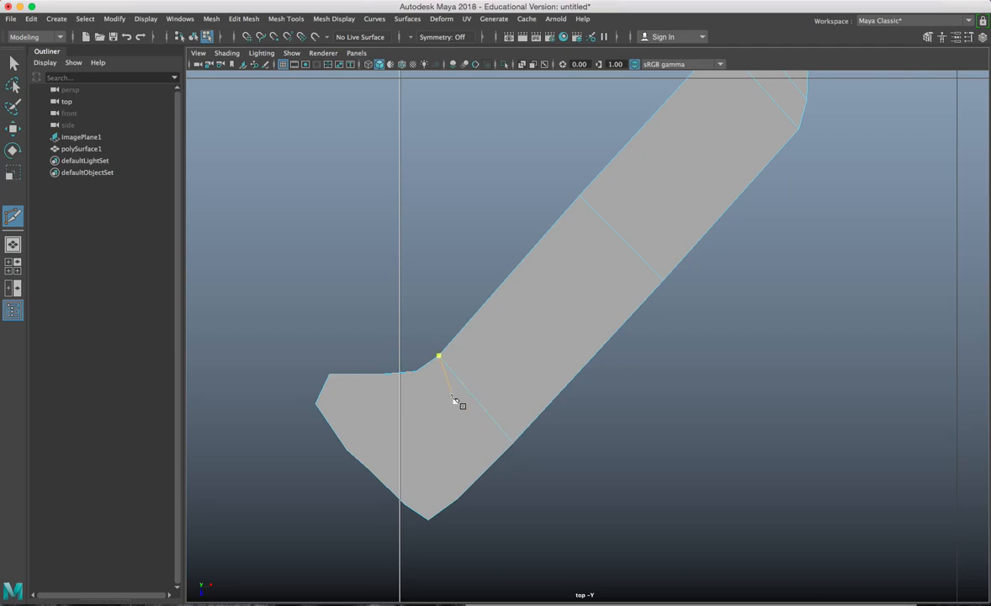
Step: Cut new edges around the lug's bend and across its foot
click(483, 478)
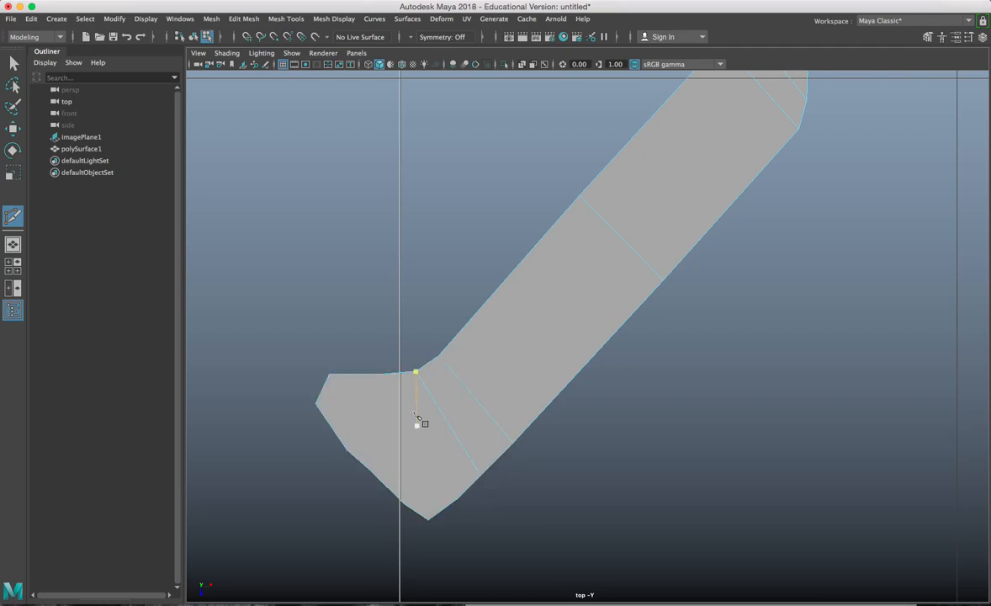
click(385, 375)
click(348, 449)
click(455, 499)
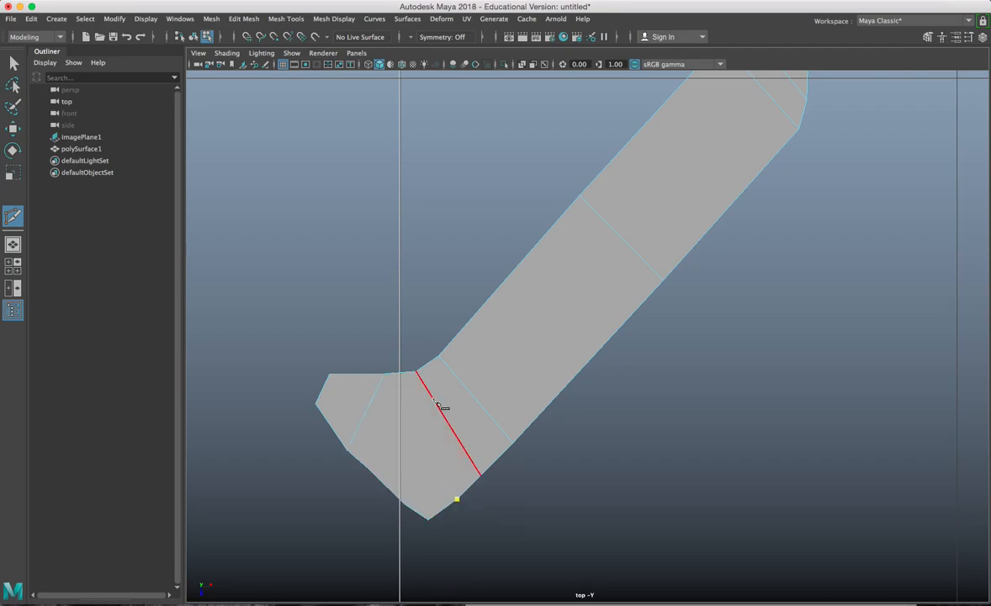
click(369, 411)
drag(369, 413, 396, 383)
key(Return)
click(405, 505)
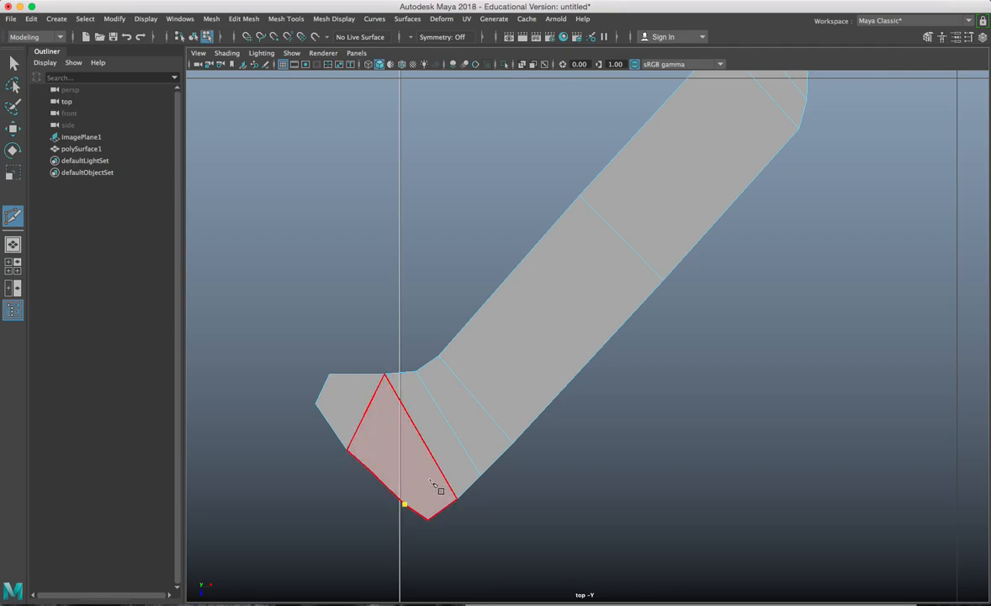
drag(448, 471, 442, 471)
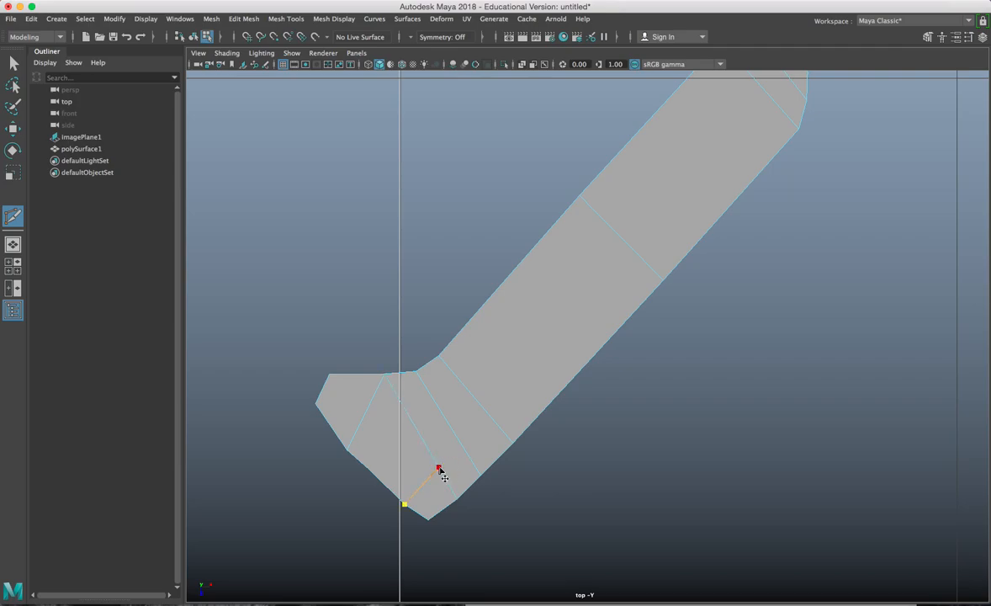
ctrl+click(464, 469)
Step: Cut a first lengthwise edge line from the lug's foot up to its top edge
click(367, 469)
scroll(417, 438, down, 2)
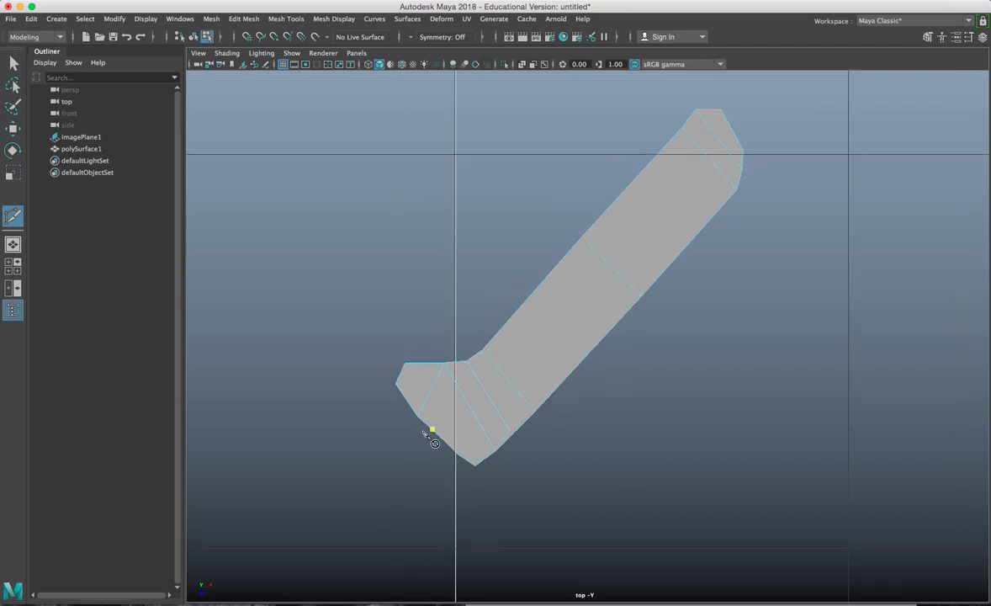
click(464, 396)
click(478, 379)
click(492, 362)
click(595, 251)
click(693, 140)
click(711, 126)
key(Return)
Step: Cut a second lengthwise edge line from the bottom to the upper-right edge
click(484, 432)
click(500, 415)
click(623, 279)
click(717, 168)
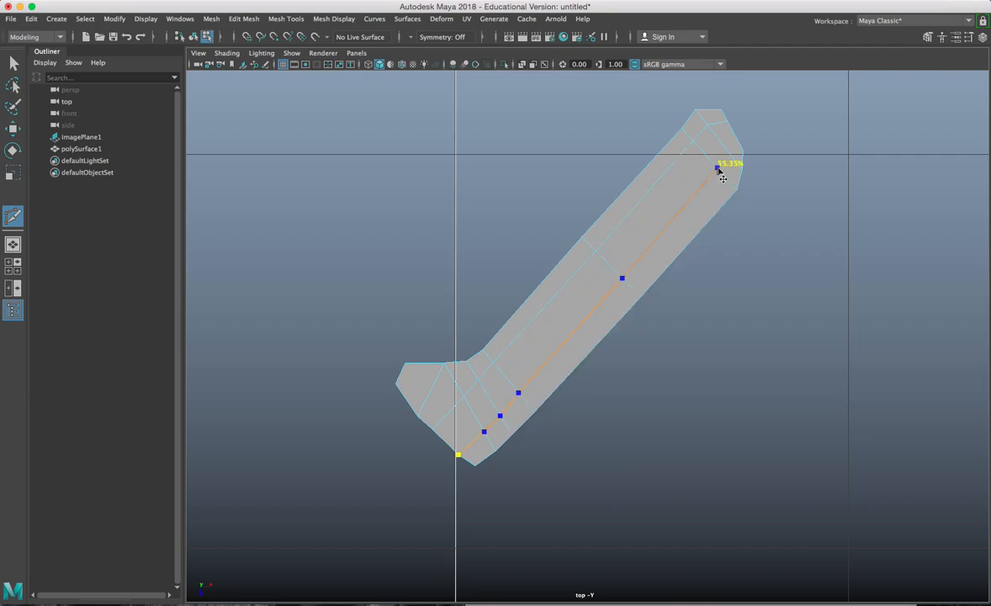
click(734, 153)
key(Return)
Step: In vertex mode, move the corner vertices at the lug's lower end to round it
key(w)
scroll(582, 270, up, 5)
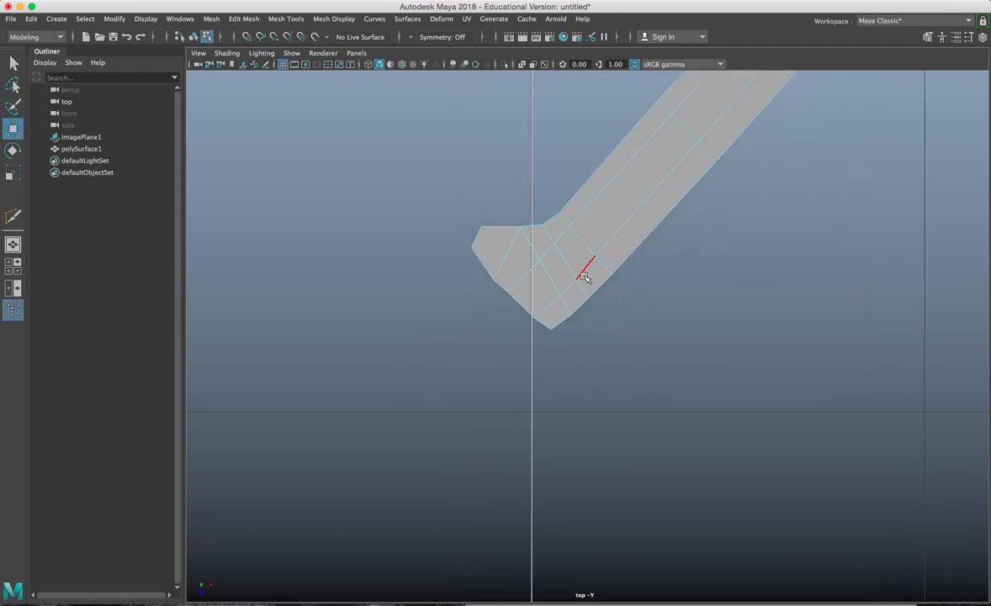
alt+middle_drag(585, 278, 650, 352)
key(F9)
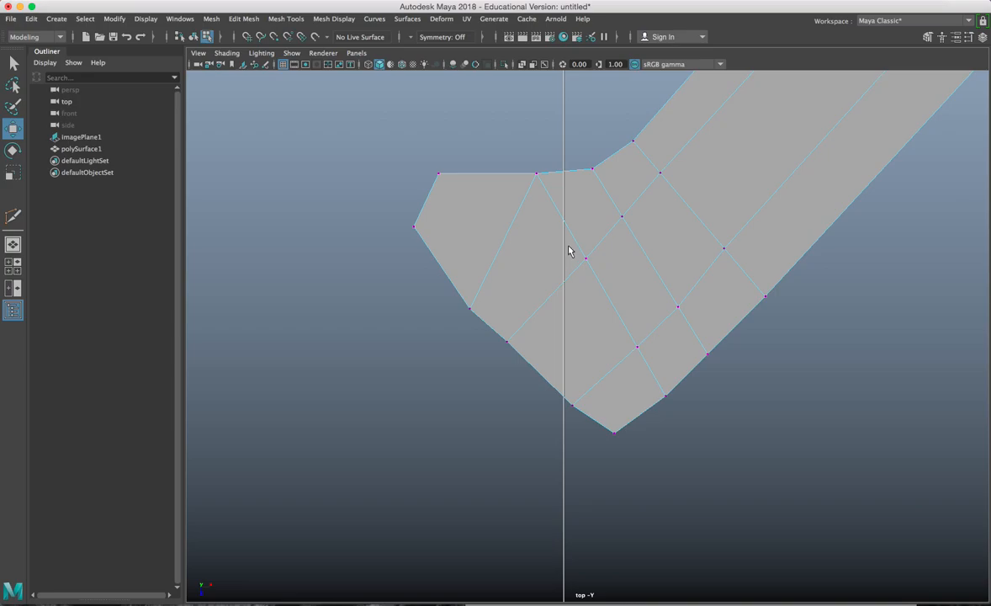
right_drag(568, 250, 513, 238)
drag(428, 145, 449, 177)
drag(391, 203, 426, 236)
click(451, 263)
mouse_move(458, 289)
mouse_down()
mouse_move(481, 325)
mouse_move(455, 290)
mouse_up()
Step: Adjust the lower-edge, bottom-tip and inner vertices to even out the heel's grid
click(506, 342)
drag(507, 343, 504, 351)
drag(579, 410, 621, 426)
click(613, 432)
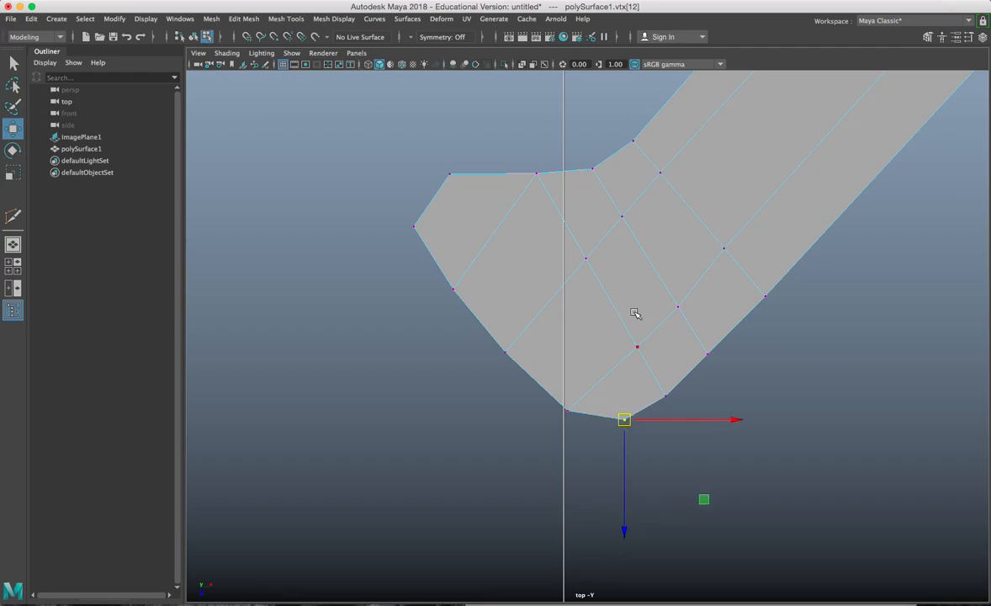
alt+middle_drag(578, 307, 565, 342)
click(573, 292)
drag(573, 292, 557, 314)
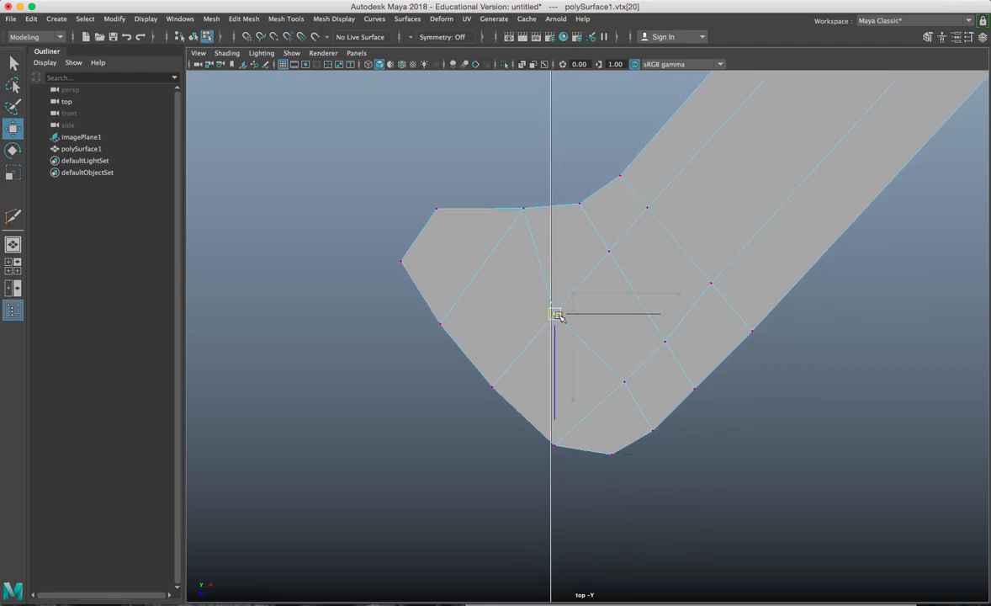
drag(633, 396, 632, 395)
drag(628, 386, 623, 388)
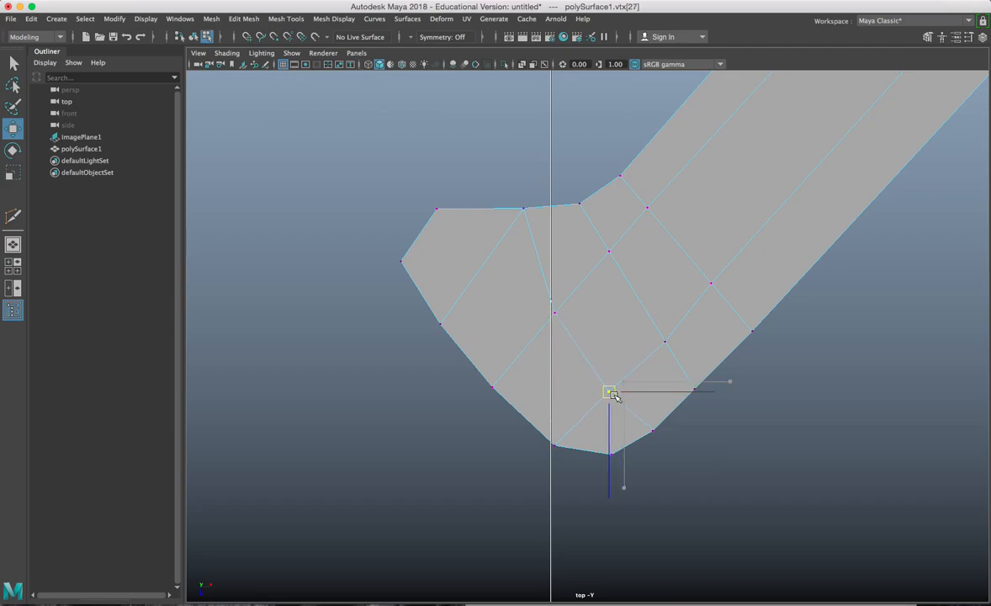
scroll(599, 354, down, 6)
alt+middle_drag(648, 264, 584, 368)
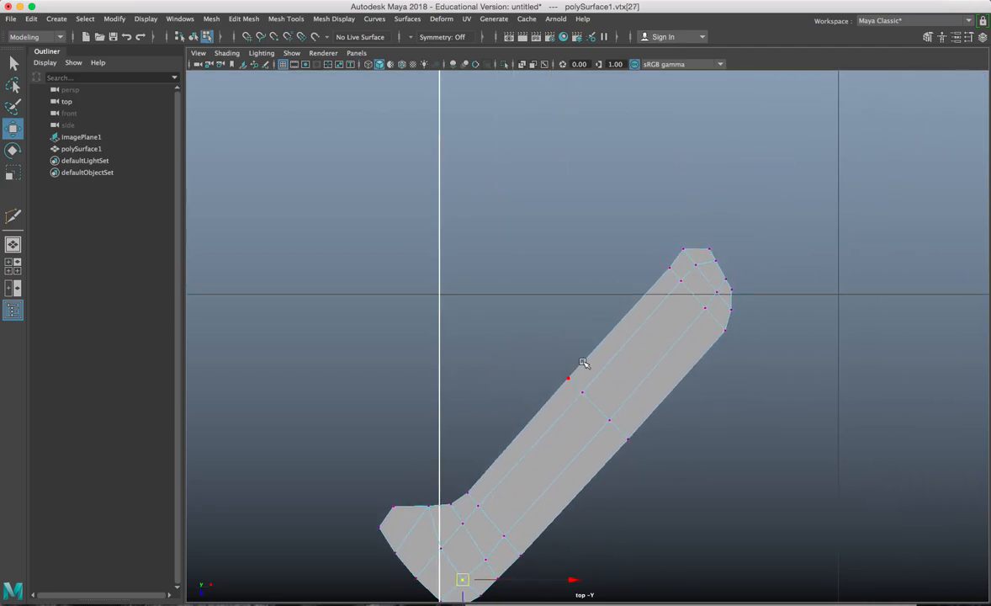
Step: Nudge the vertices around the lug's tip to round its upper end
scroll(621, 287, up, 3)
scroll(626, 281, up, 2)
alt+middle_drag(679, 253, 582, 272)
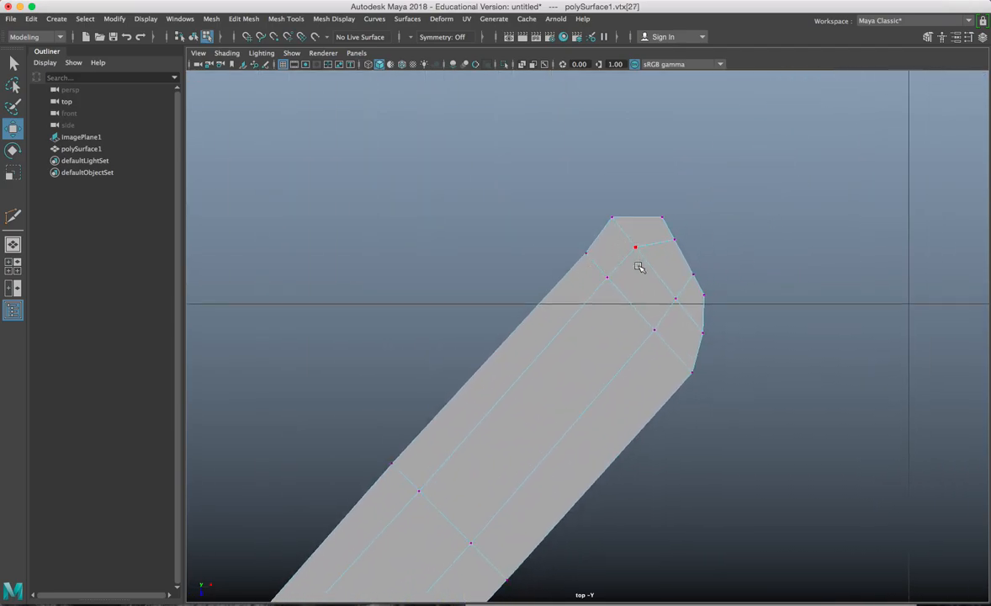
drag(606, 214, 657, 222)
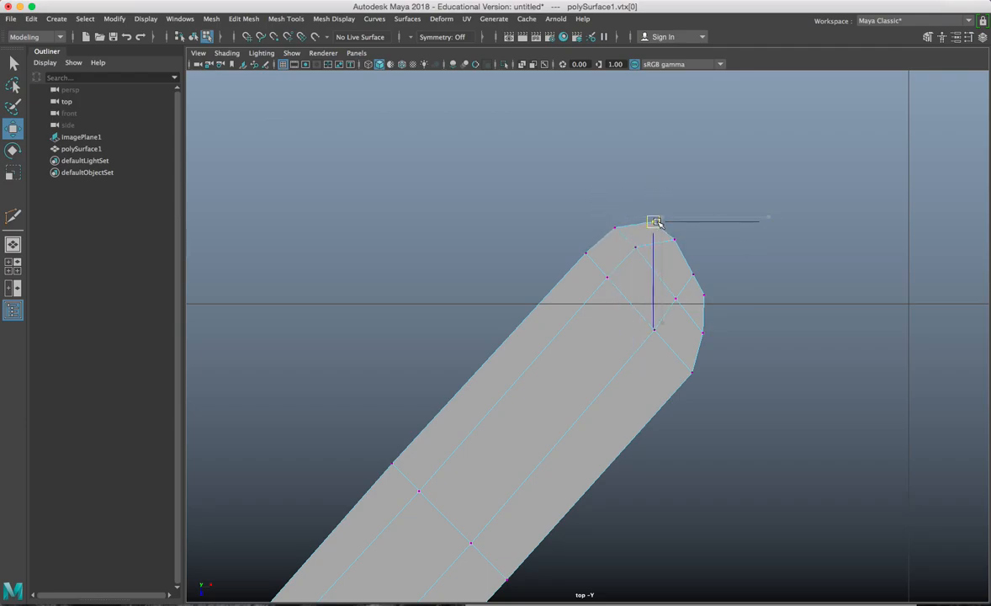
click(633, 247)
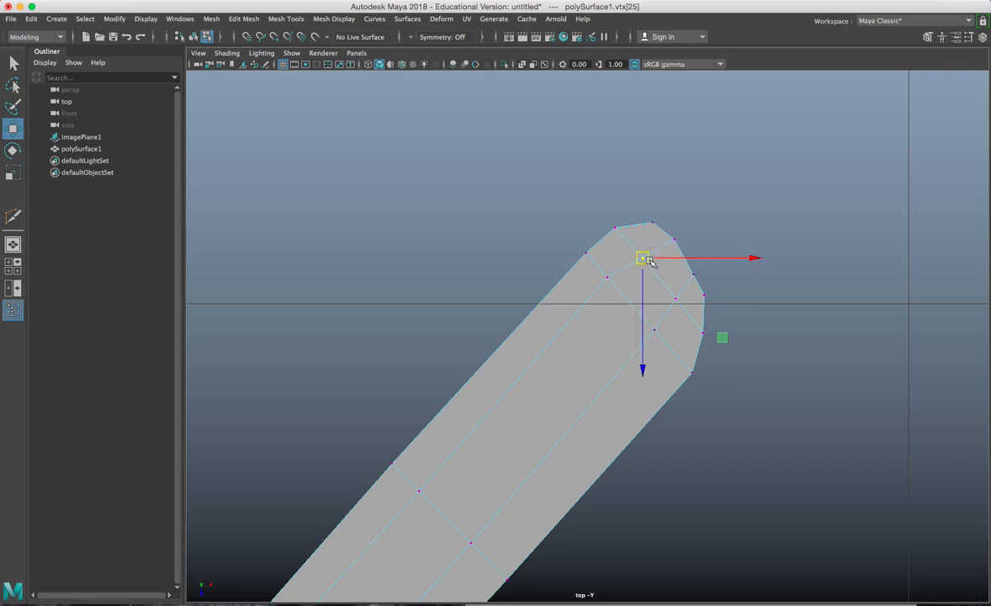
drag(687, 253, 688, 254)
drag(683, 245, 681, 247)
click(693, 275)
drag(620, 302, 616, 283)
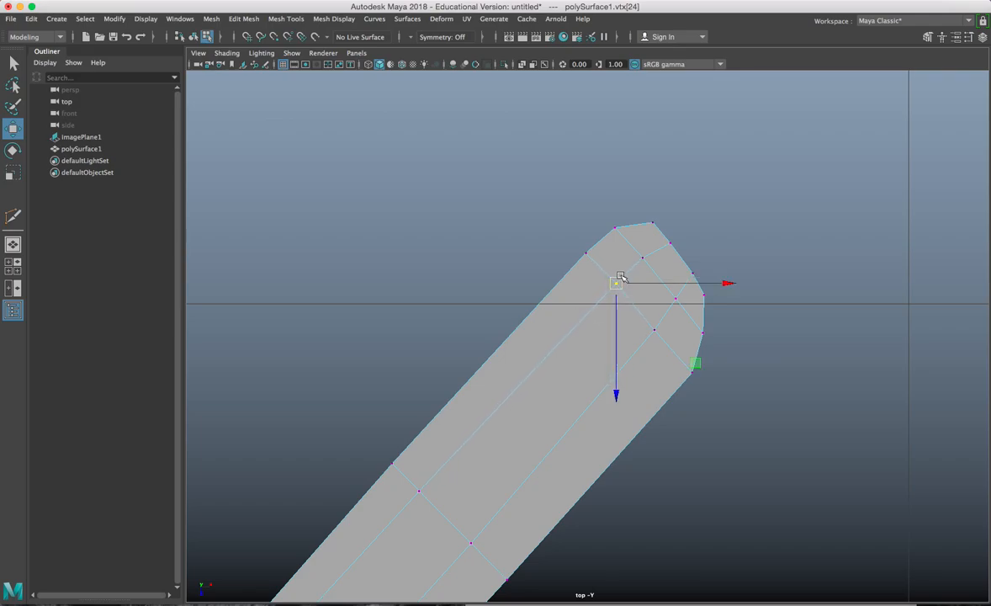
shift+drag(657, 311, 657, 310)
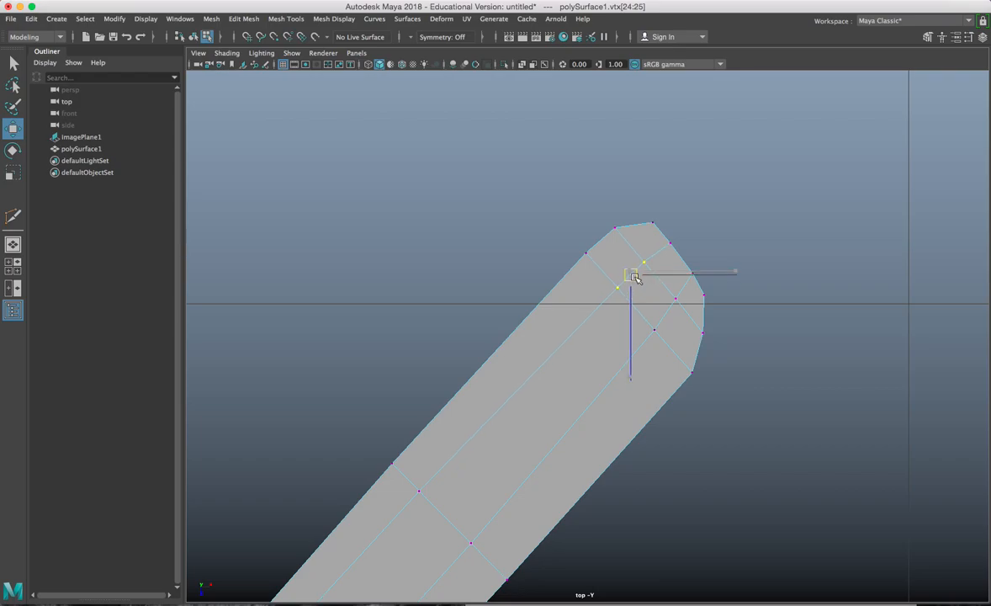
Step: Shift the topmost tip vertices, straighten the arm's upper edge, and return to Object Mode
alt+middle_drag(594, 345, 662, 142)
drag(686, 152, 685, 153)
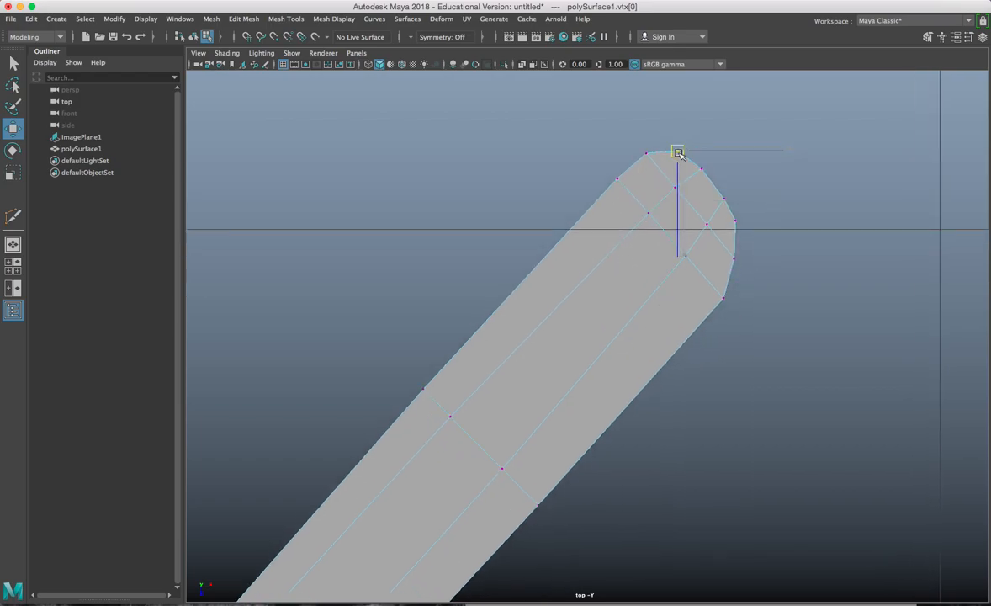
click(736, 221)
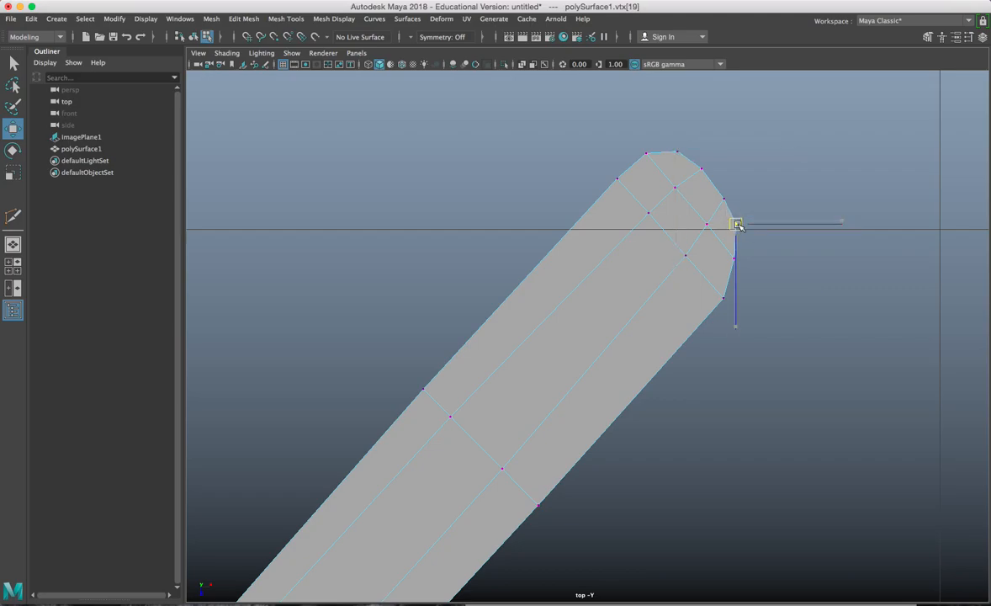
drag(645, 154, 645, 156)
drag(649, 195, 636, 169)
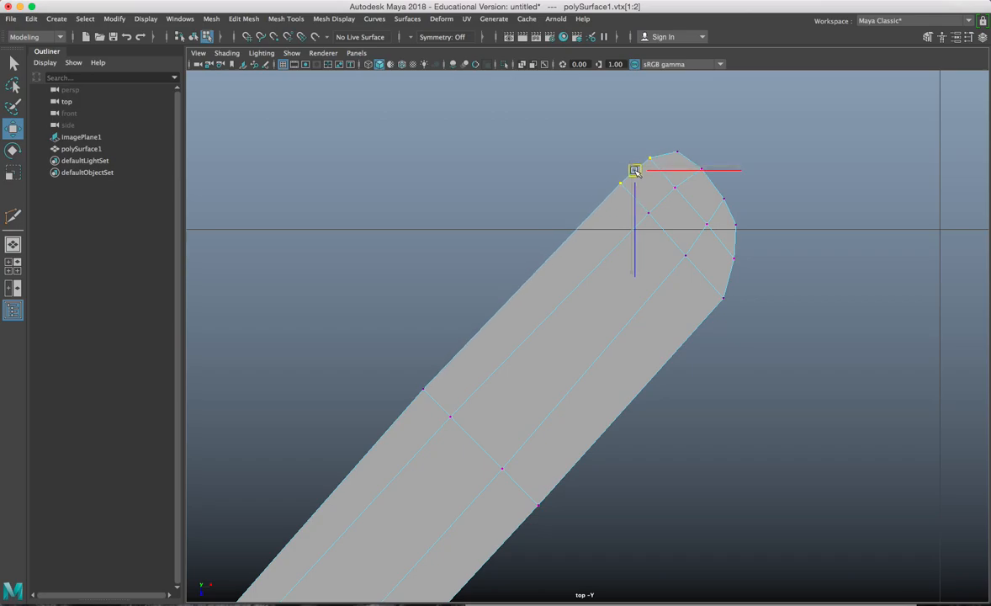
alt+middle_drag(501, 366, 558, 297)
click(481, 321)
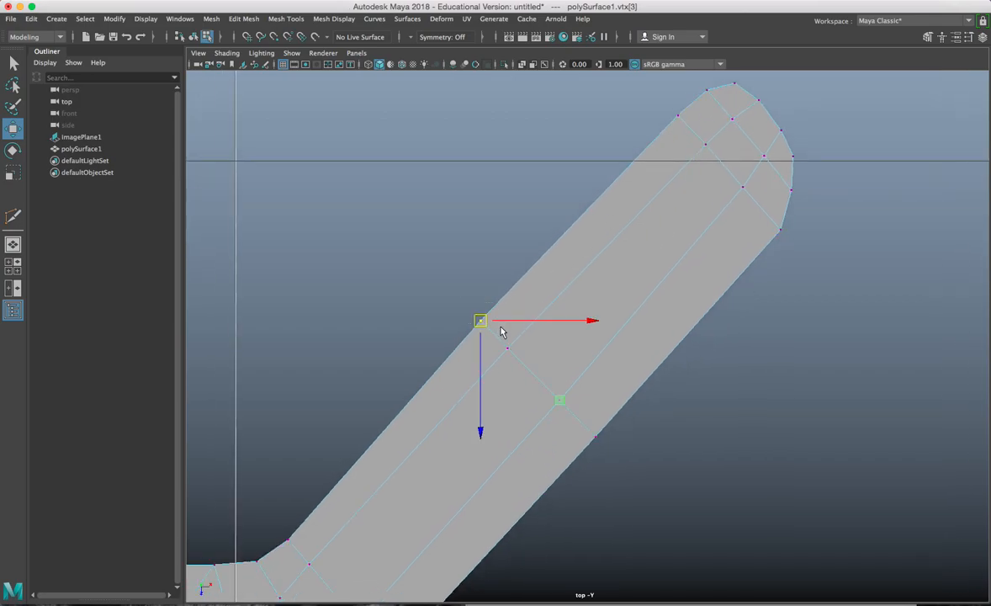
drag(480, 321, 483, 324)
alt+right_drag(502, 401, 545, 383)
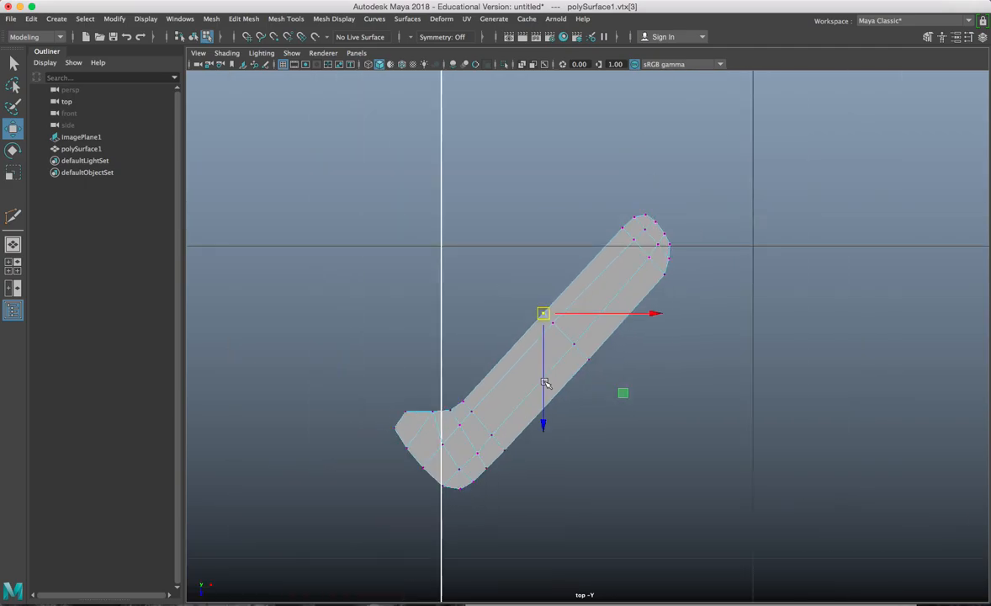
right_drag(610, 274, 624, 270)
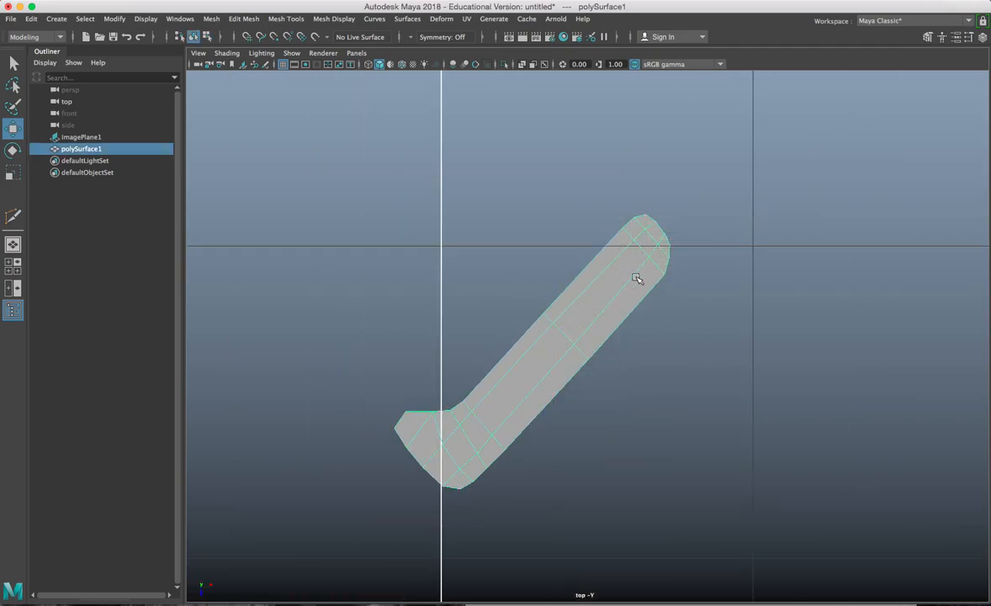
Step: In the perspective view, centre the outline's pivot with Modify > Center Pivot
key(space)
key(space)
alt+drag(719, 219, 501, 332)
scroll(559, 387, down, 10)
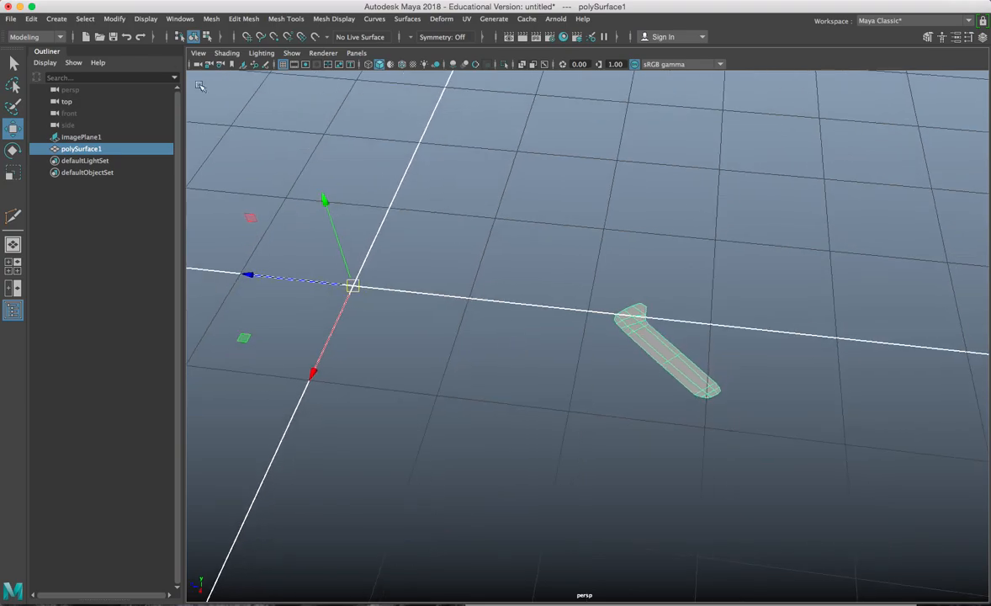
click(115, 19)
click(130, 97)
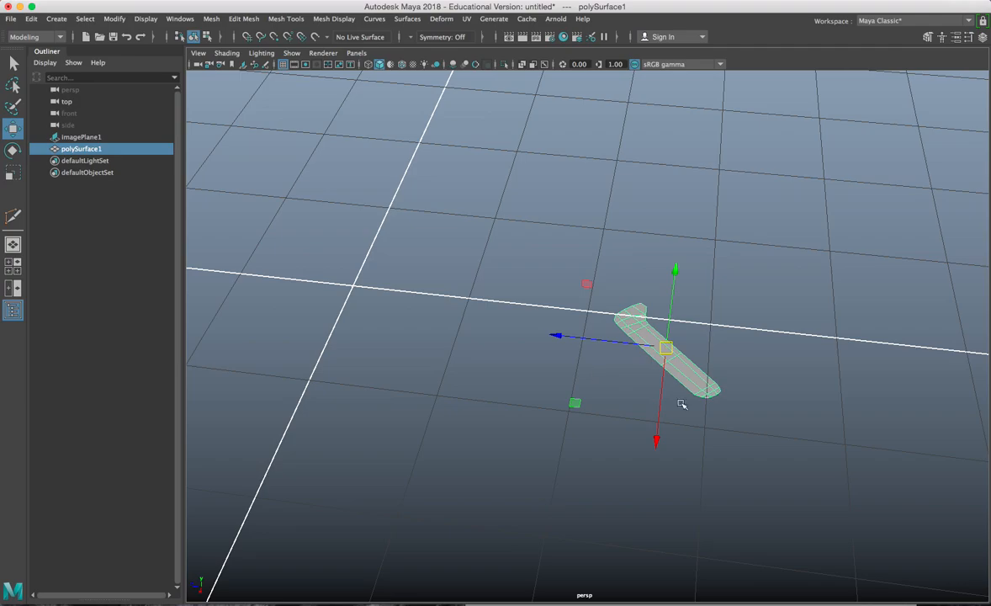
key(f)
alt+drag(611, 380, 640, 360)
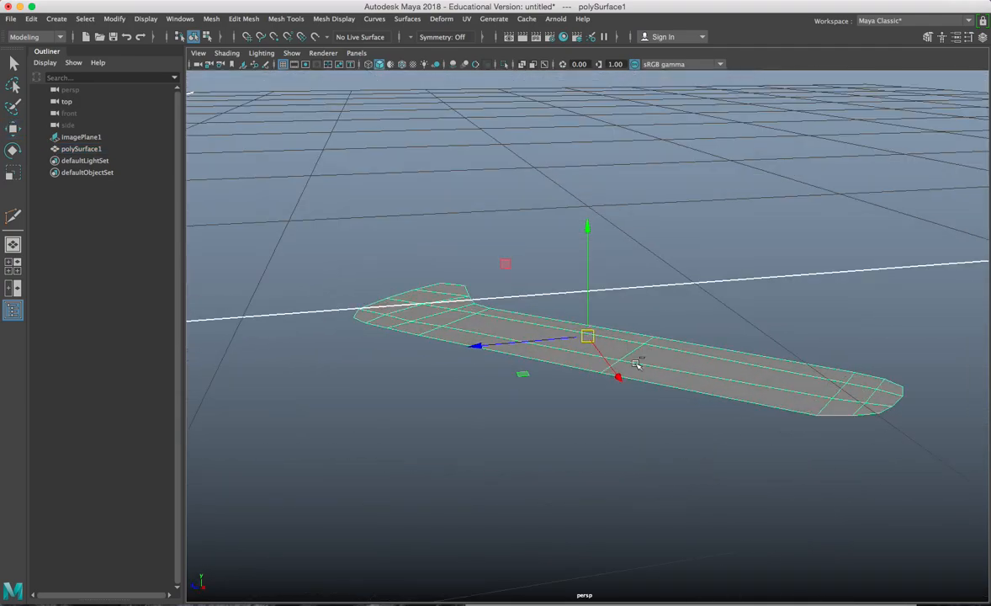
Step: Extrude the outline's faces to a Local Translate Z of 0.921
key(ctrl+e)
drag(899, 318, 909, 260)
alt+drag(841, 360, 720, 371)
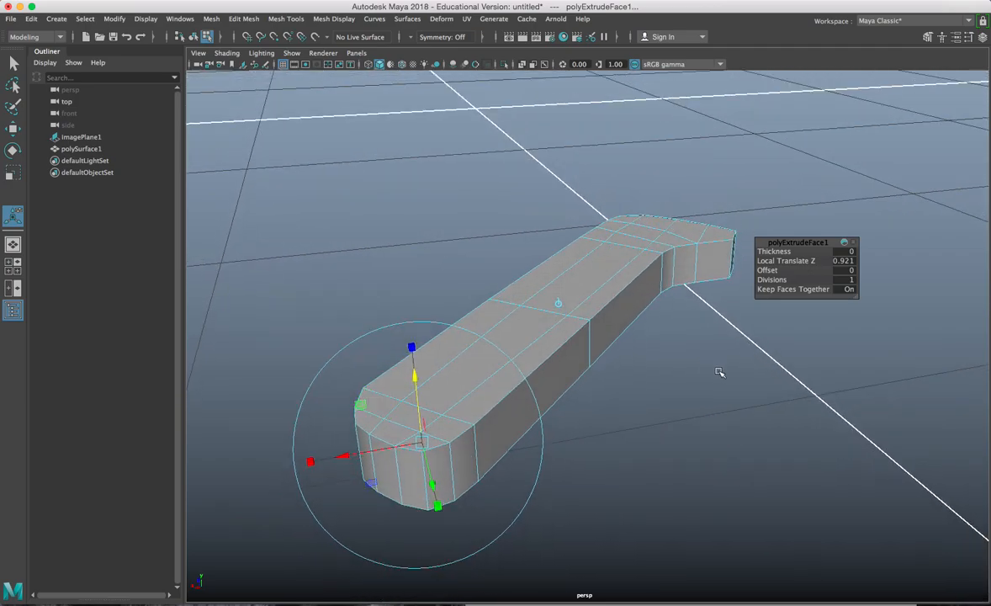
Step: Give the top extrusion an Offset of 0.2 and Local Translate Z of 0.335
alt+drag(576, 353, 595, 346)
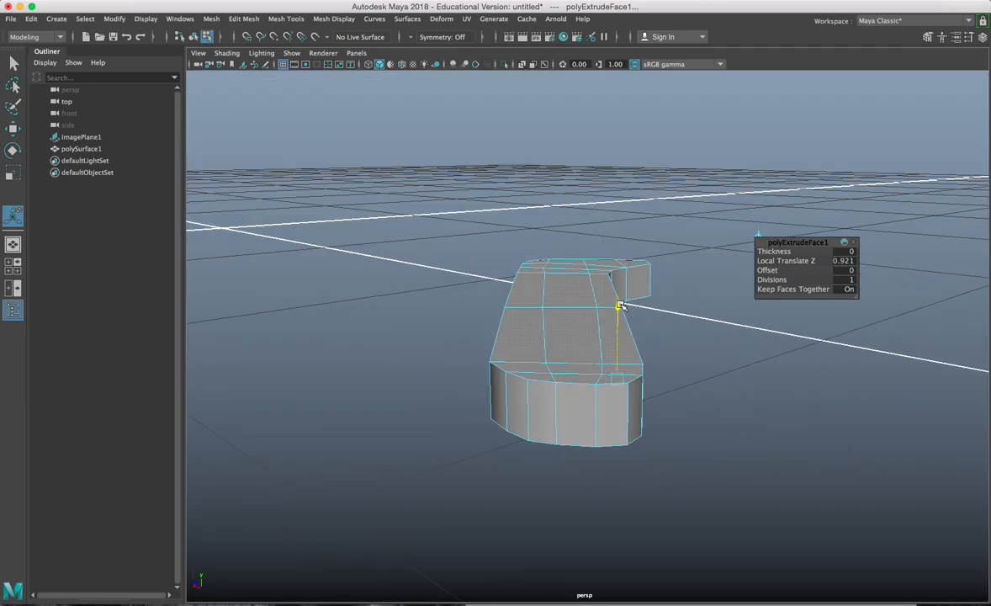
drag(619, 307, 619, 307)
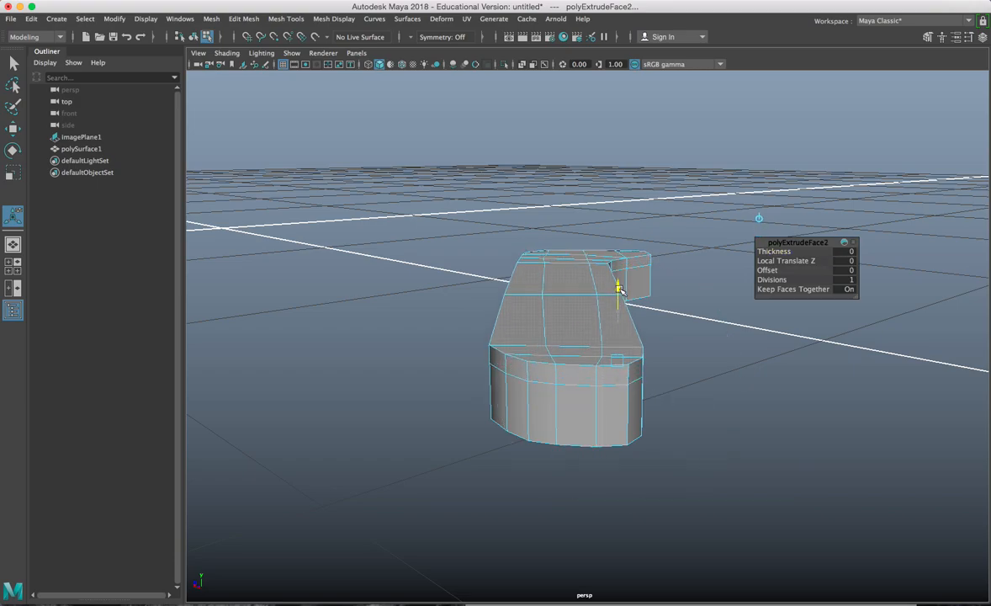
middle_drag(619, 308, 631, 308)
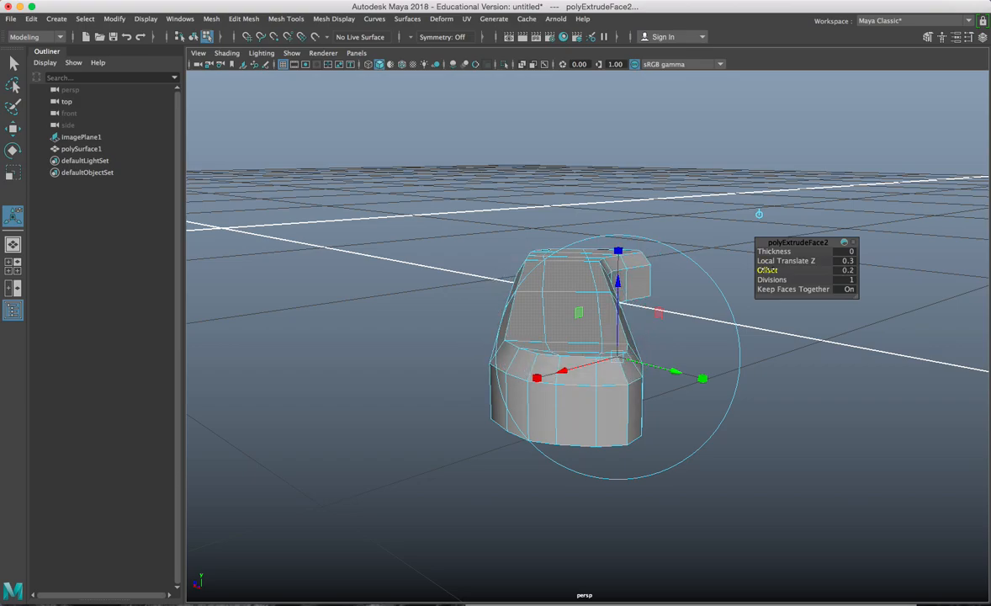
drag(618, 290, 562, 357)
Step: Select the top faces one by one along the lug's arm, orbiting to reach each
key(w)
click(552, 388)
double_click(569, 339)
alt+drag(569, 338, 603, 310)
shift+click(682, 350)
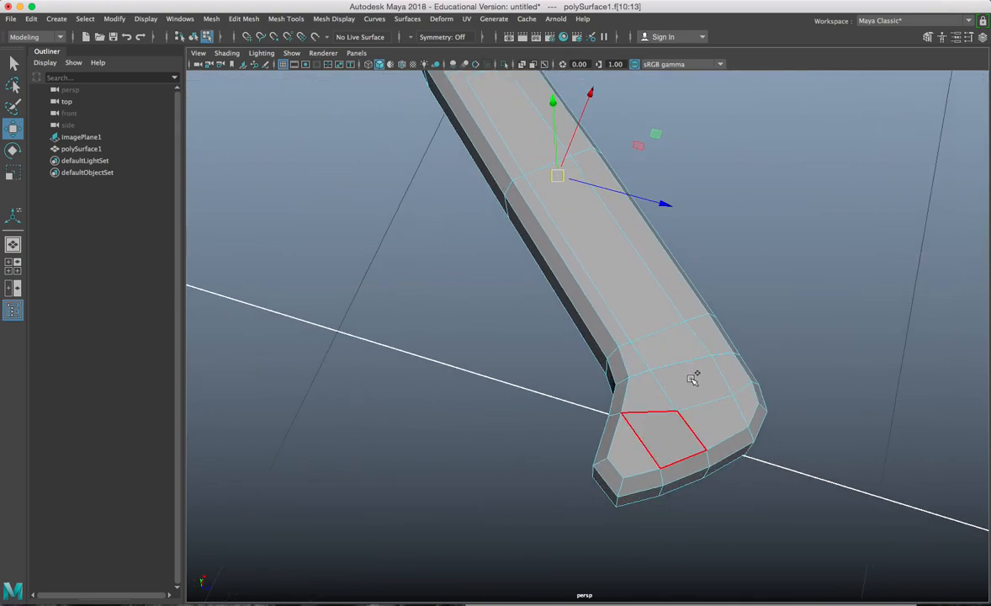
shift+click(692, 388)
alt+drag(692, 389, 674, 371)
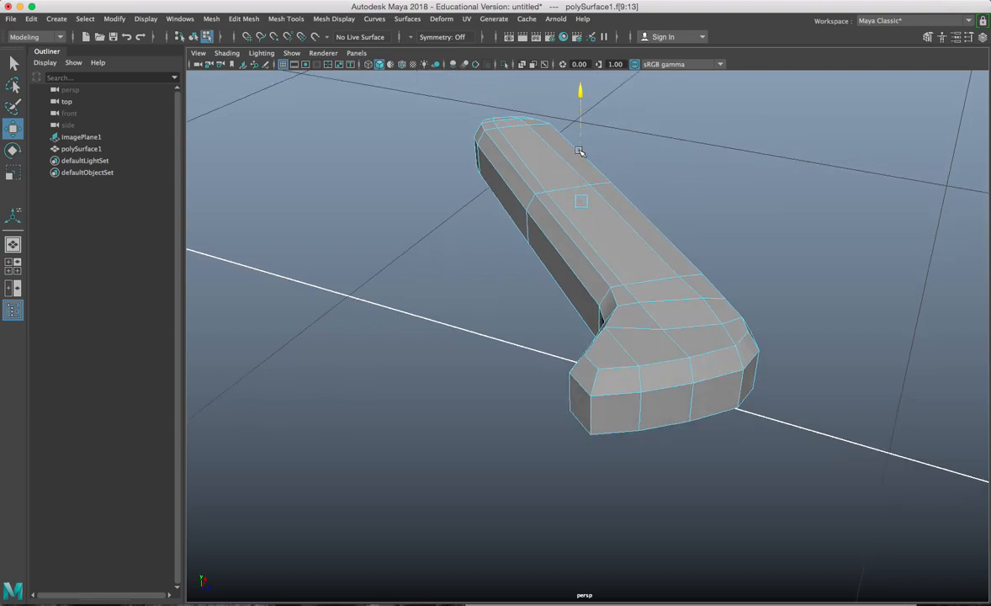
alt+drag(581, 145, 630, 305)
key(ctrl+z)
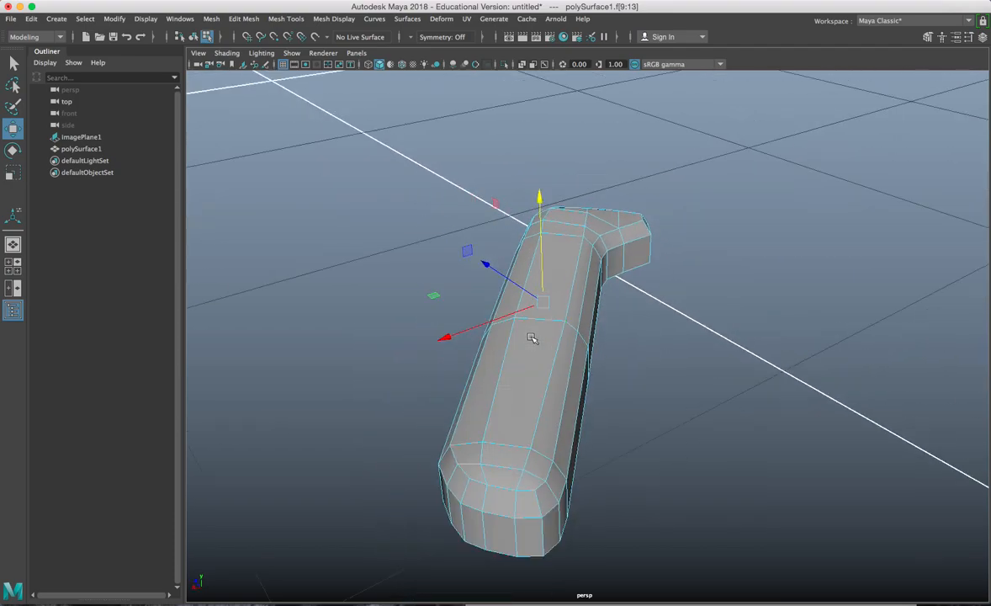
right_click(552, 254)
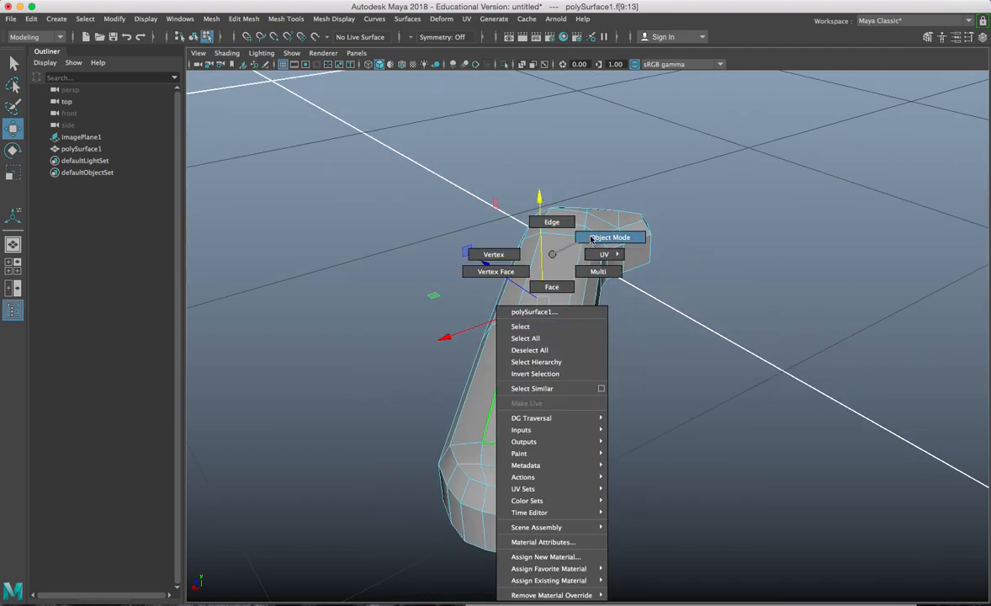
alt+drag(552, 260, 553, 303)
alt+drag(725, 265, 652, 330)
Step: Add the last arm face and extrude the selection with an Offset of 0.2
shift+click(346, 452)
alt+drag(346, 452, 420, 442)
key(ctrl+e)
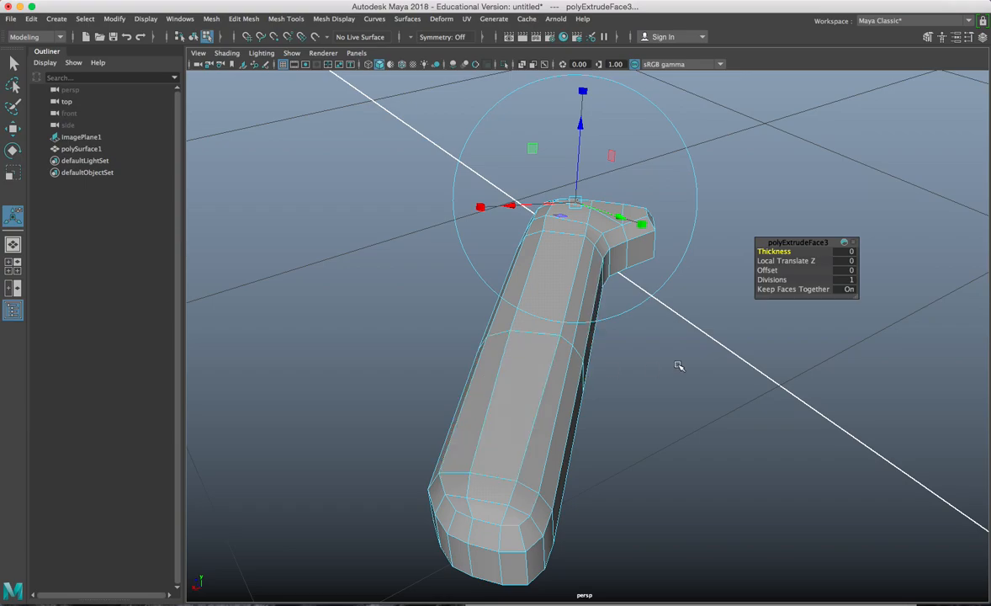
middle_drag(589, 379, 615, 378)
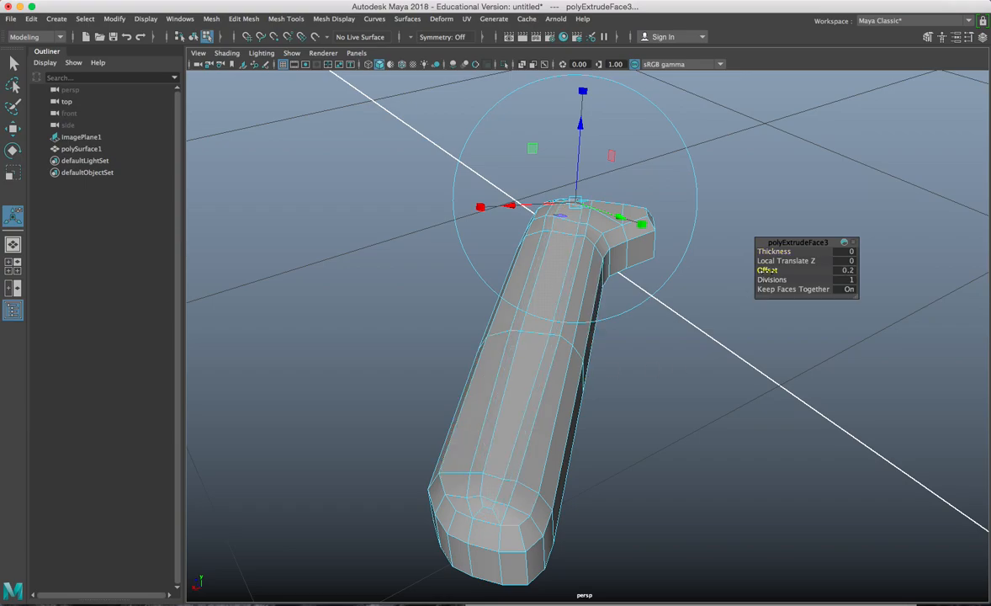
alt+drag(769, 270, 608, 279)
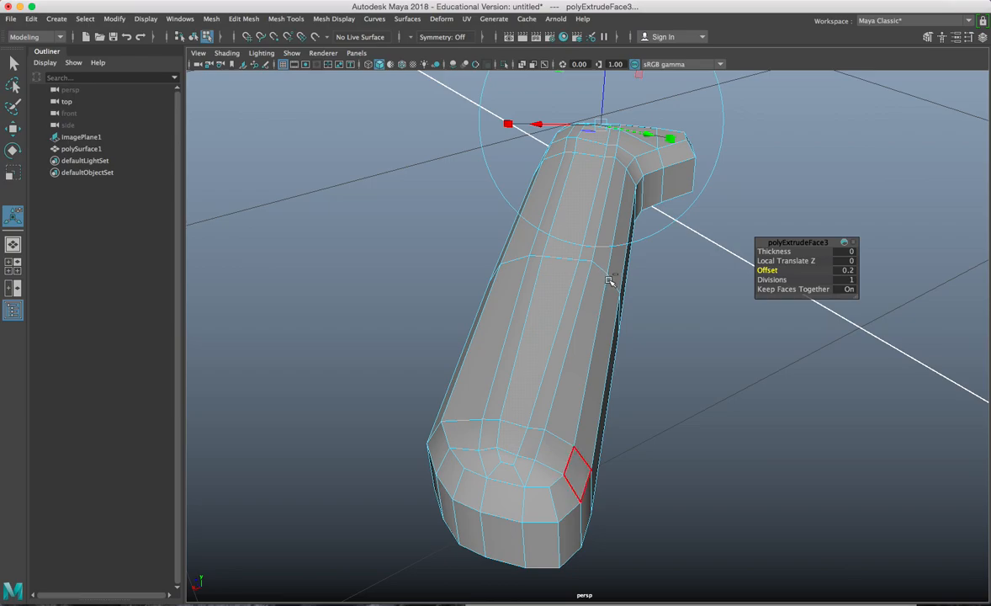
Step: Extrude the faces downward, then extrude one face and sink it to -0.198
key(ctrl+e)
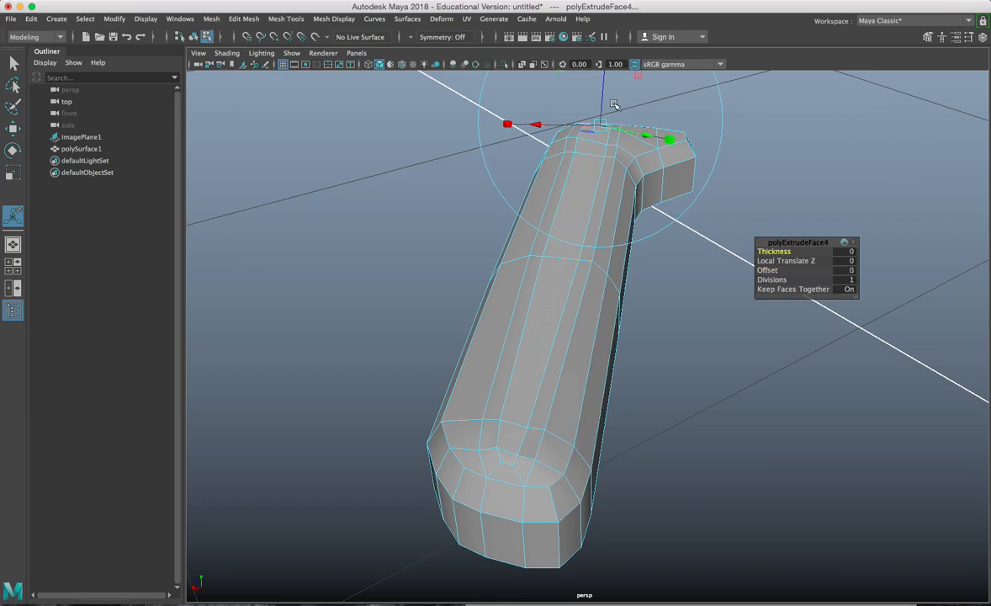
key(q)
key(t)
middle_drag(603, 101, 559, 323)
scroll(560, 324, up, 4)
click(568, 256)
scroll(572, 244, down, 3)
key(ctrl+e)
drag(605, 104, 499, 186)
Step: Preview the lug smoothed with 3, then return to low-poly with 1
key(ctrl+e)
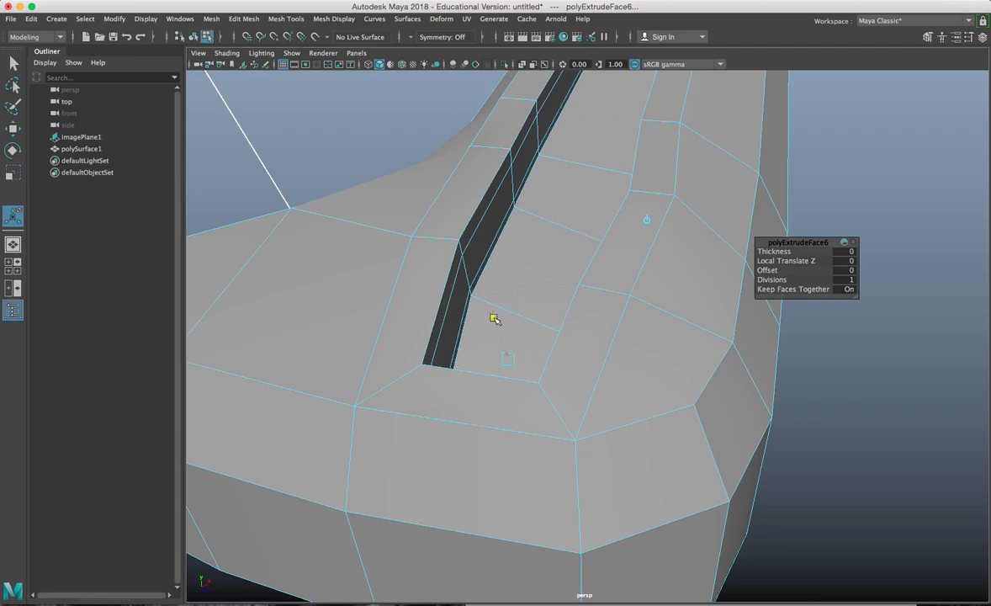
key(3)
alt+drag(505, 289, 545, 270)
key(1)
Step: Select single faces and bands of faces across the lug's top to inspect them
key(w)
click(524, 233)
double_click(522, 164)
click(532, 156)
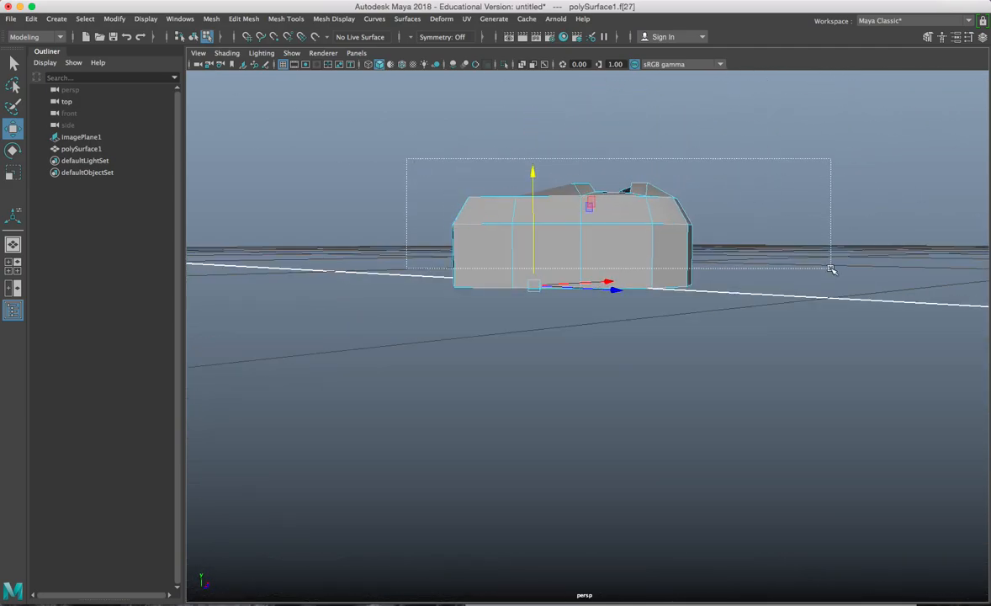
drag(839, 263, 839, 263)
alt+drag(839, 263, 501, 192)
drag(384, 113, 844, 432)
alt+drag(606, 367, 588, 327)
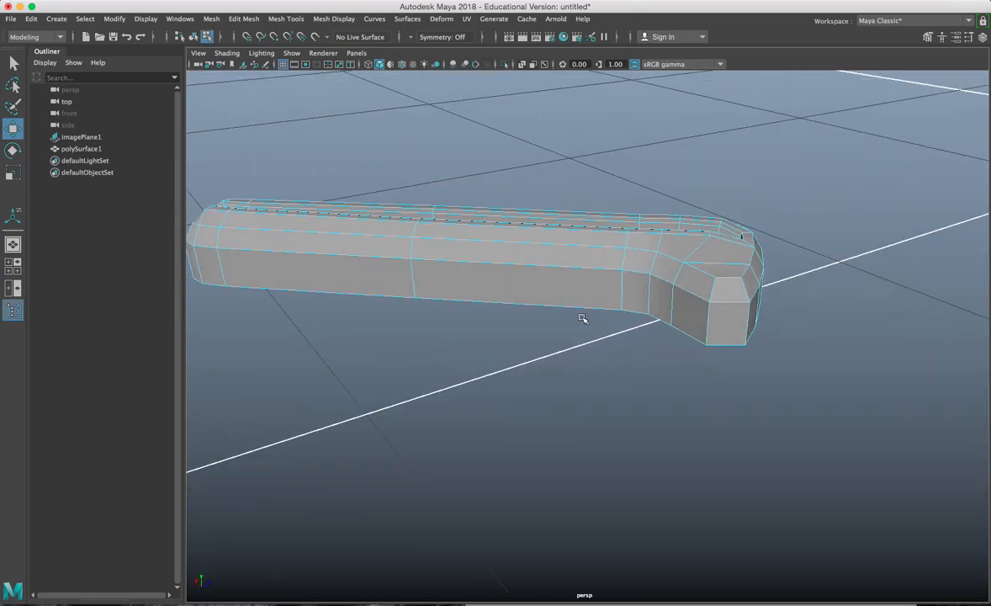
Step: Extrude the lug's bottom border edges outward into a flat skirt (Local Translate Z 0.55)
right_drag(571, 253, 571, 298)
right_drag(568, 225, 569, 223)
click(575, 312)
alt+drag(576, 313, 580, 338)
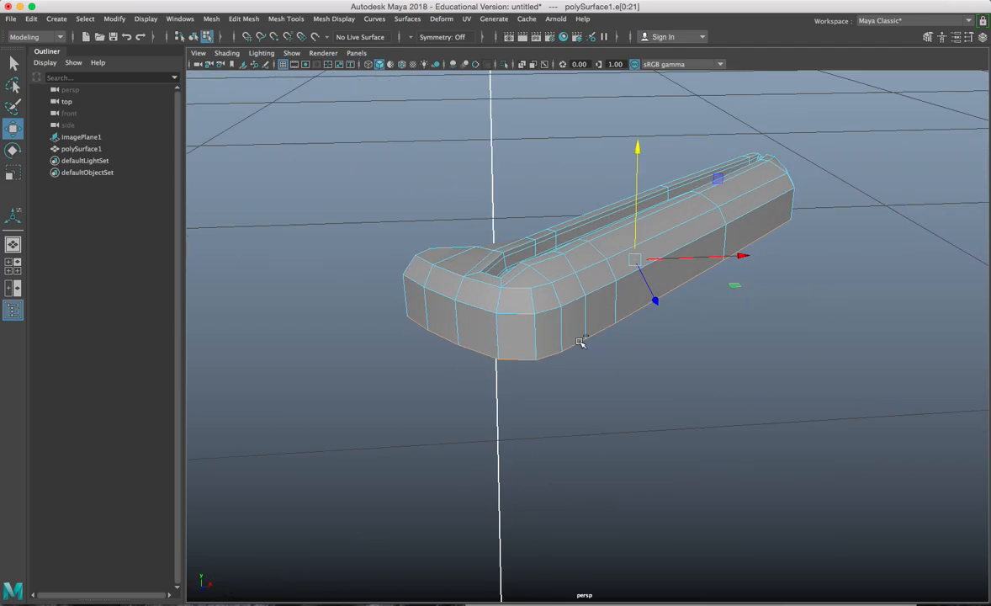
key(ctrl+e)
alt+drag(681, 331, 731, 252)
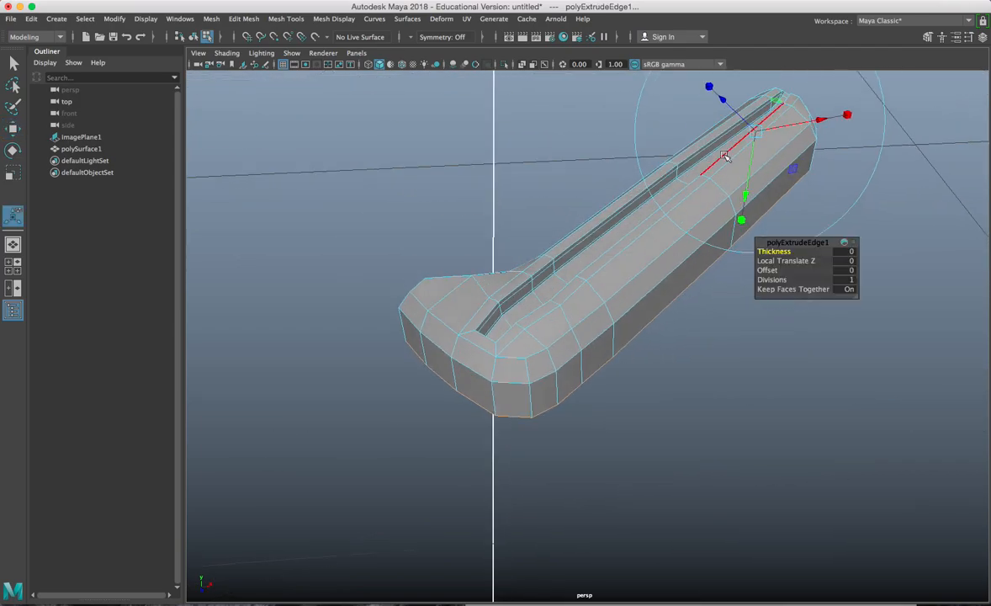
click(724, 97)
drag(723, 96, 716, 86)
alt+drag(575, 202, 556, 270)
Step: With the Move tool active, return to Object Mode and select the lug polySurface1
key(w)
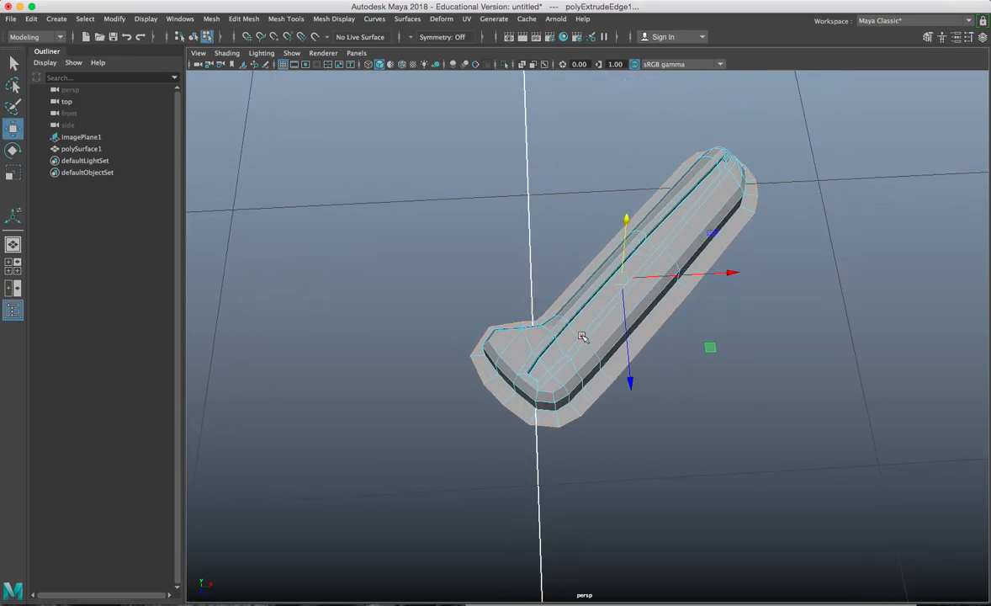
alt+drag(580, 341, 579, 348)
right_drag(580, 253, 616, 238)
click(587, 223)
alt+drag(587, 224, 599, 285)
click(613, 306)
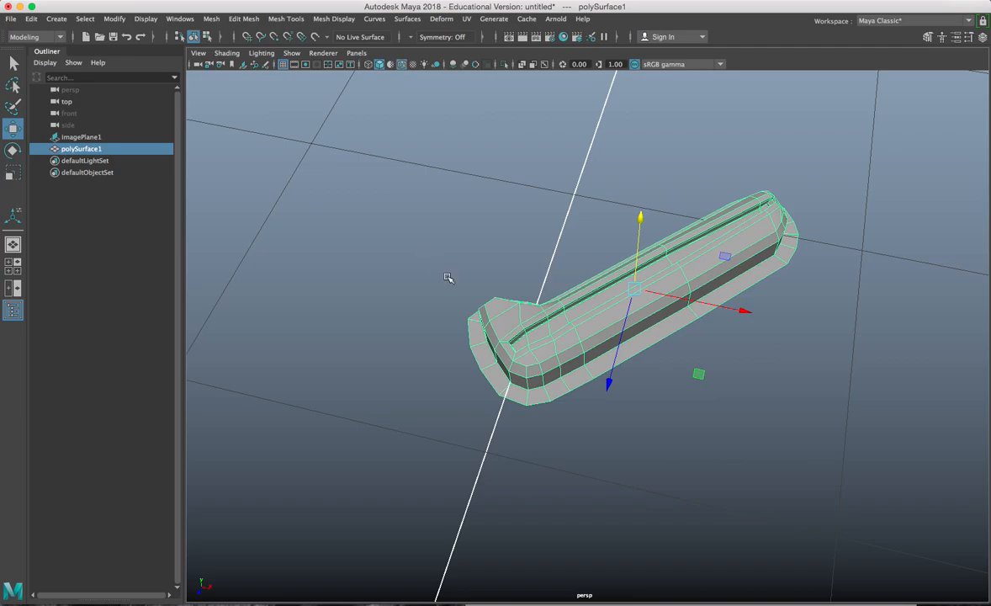
click(406, 248)
alt+drag(406, 248, 634, 376)
click(532, 336)
scroll(534, 338, down, 3)
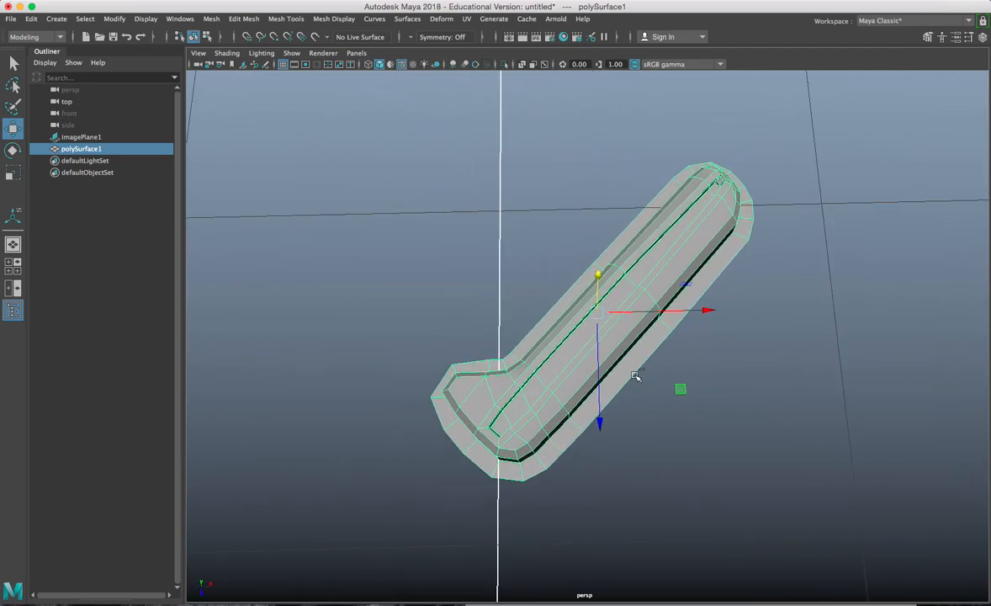
Step: Duplicate the lug and slide the copy, polySurface2, beside the original
key(ctrl+d)
drag(599, 408, 567, 304)
alt+middle_drag(567, 304, 527, 386)
scroll(617, 344, up, 5)
alt+middle_drag(620, 343, 571, 343)
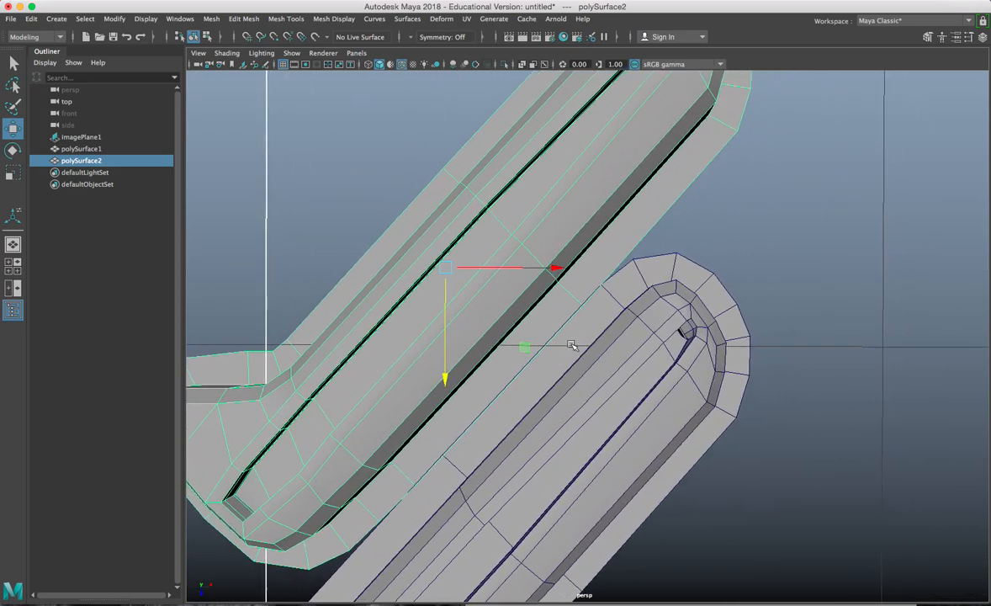
alt+drag(600, 292, 586, 180)
drag(568, 242, 568, 237)
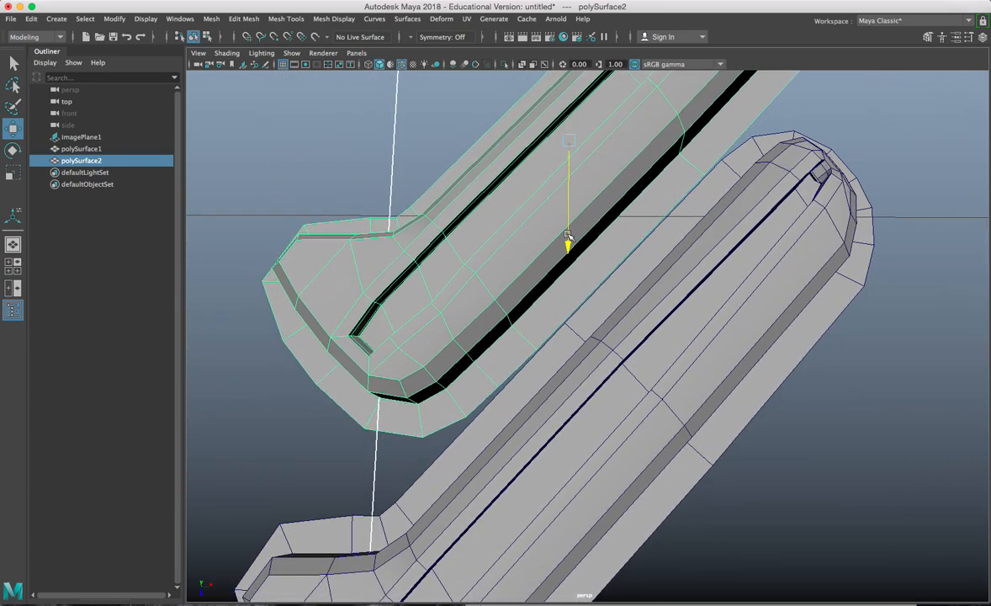
alt+middle_drag(534, 303, 601, 277)
scroll(602, 278, down, 3)
alt+drag(564, 316, 570, 314)
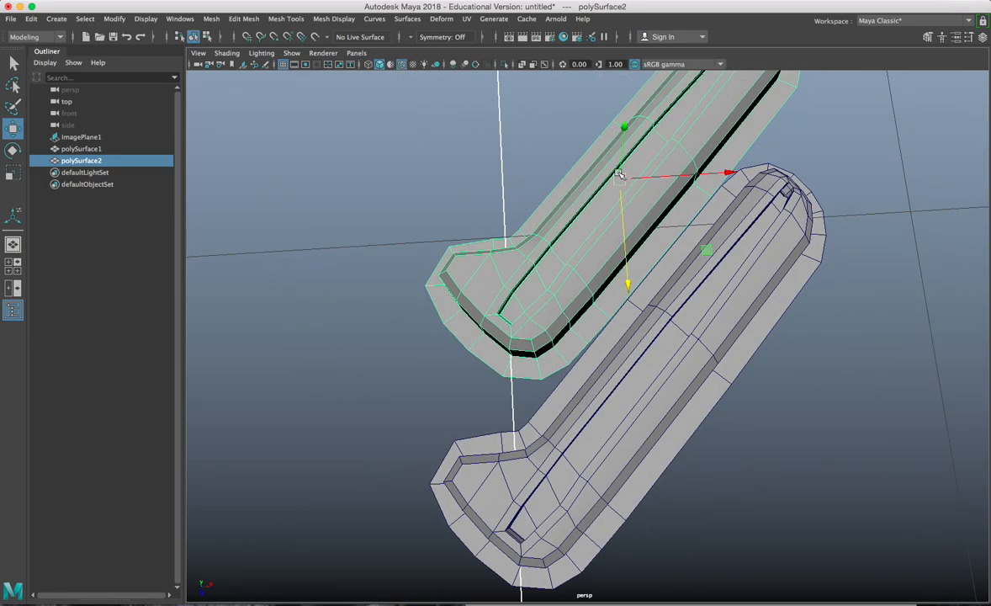
Step: Vertex-snap polySurface2 against the original lug, then duplicate it for a third lug
key(v)
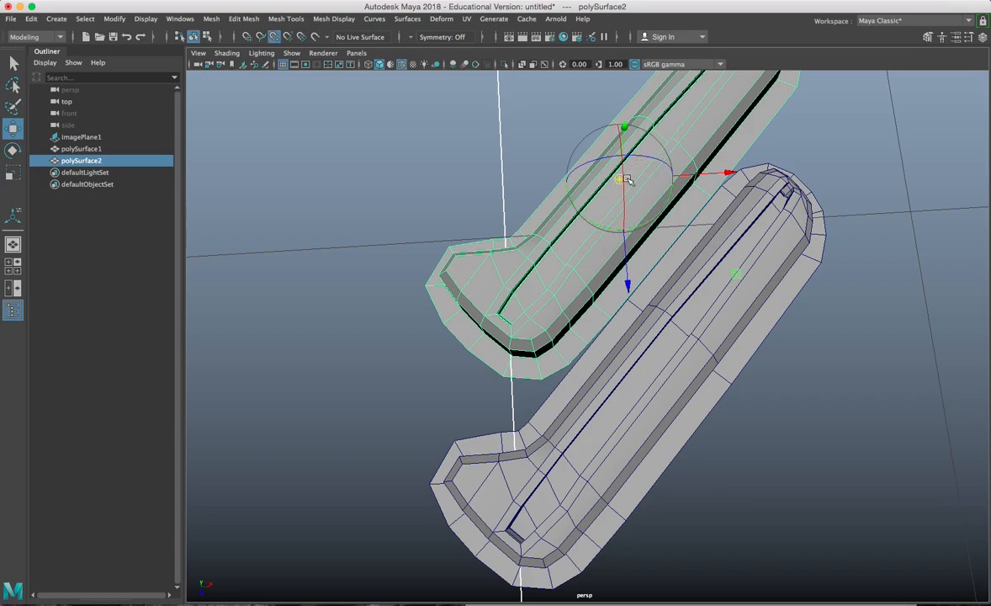
drag(619, 179, 599, 363)
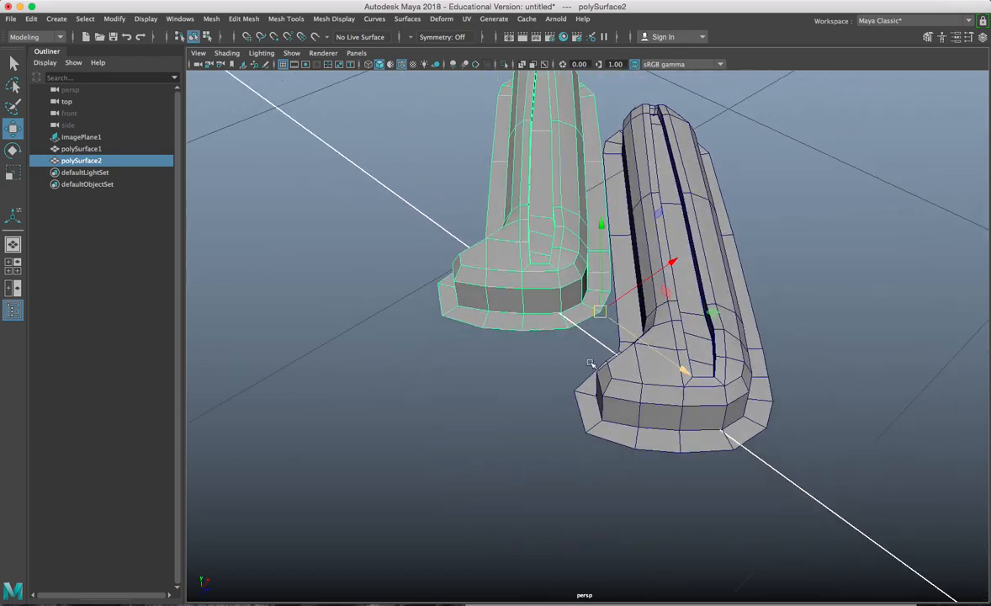
click(635, 384)
click(535, 299)
click(589, 391)
alt+drag(589, 391, 609, 412)
click(560, 379)
alt+drag(559, 378, 775, 602)
key(ctrl+d)
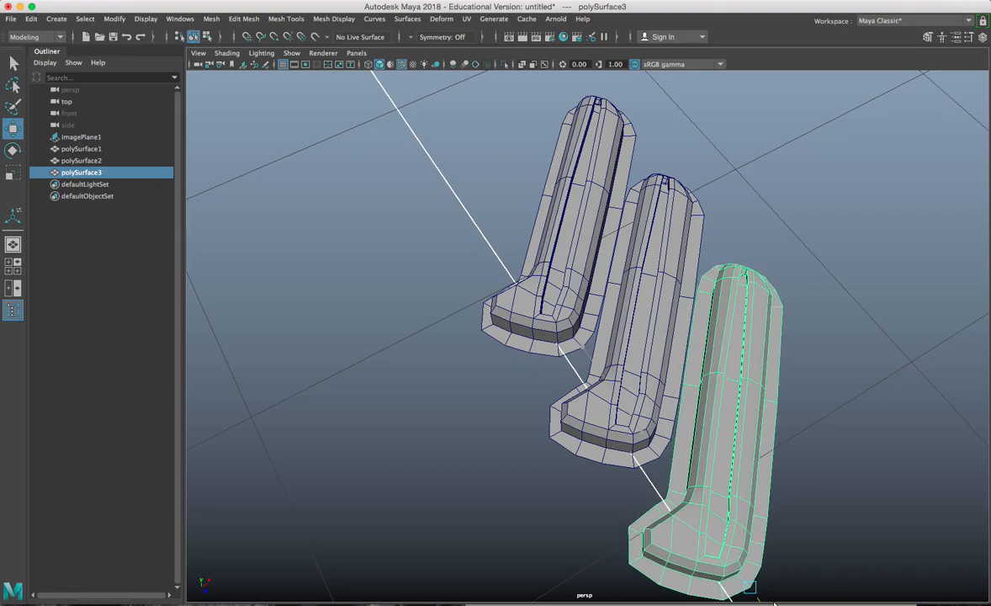
Step: Select the upper lug polySurface2 and switch to editing its vertices
alt+drag(781, 343, 602, 357)
scroll(603, 357, up, 3)
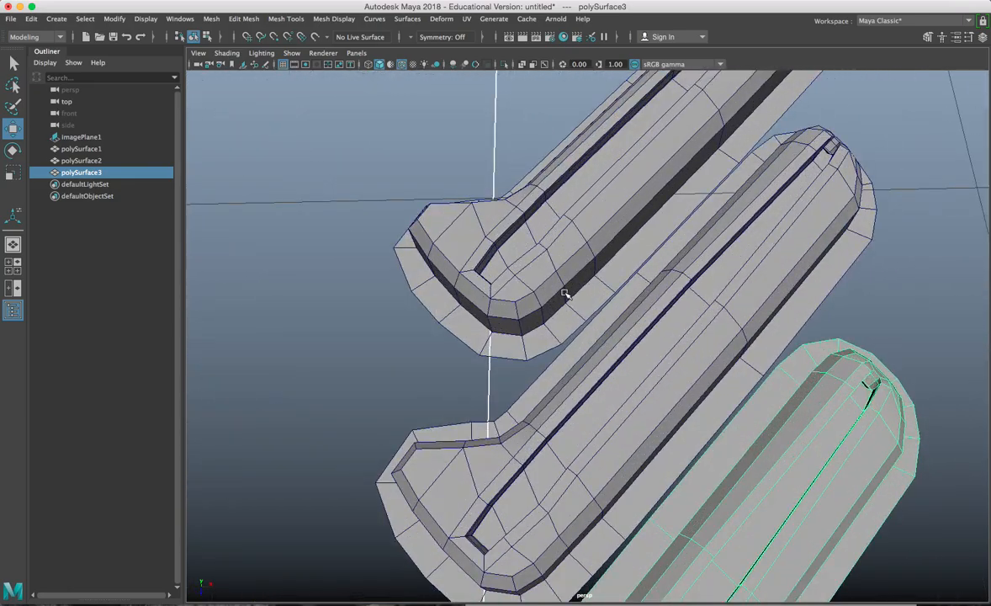
click(569, 289)
scroll(589, 303, up, 2)
shift+click(629, 283)
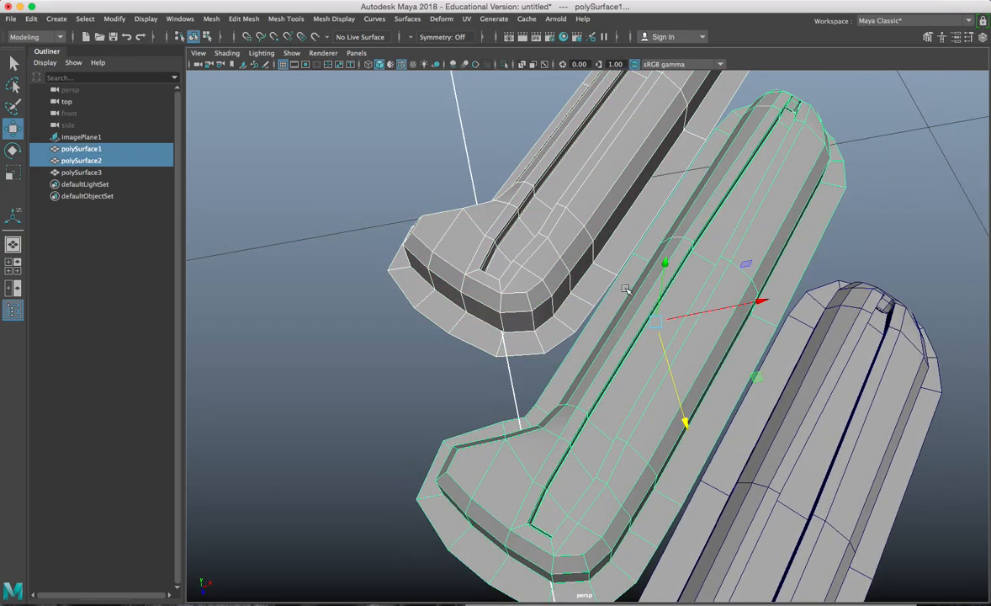
shift+click(607, 289)
drag(548, 373, 549, 373)
scroll(627, 286, up, 5)
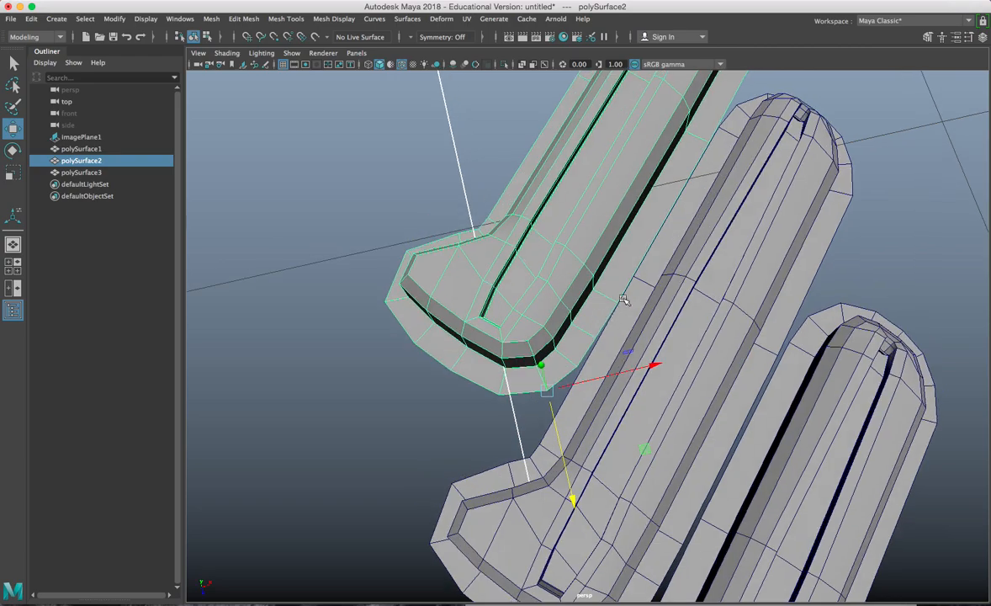
right_drag(628, 254, 576, 254)
click(644, 301)
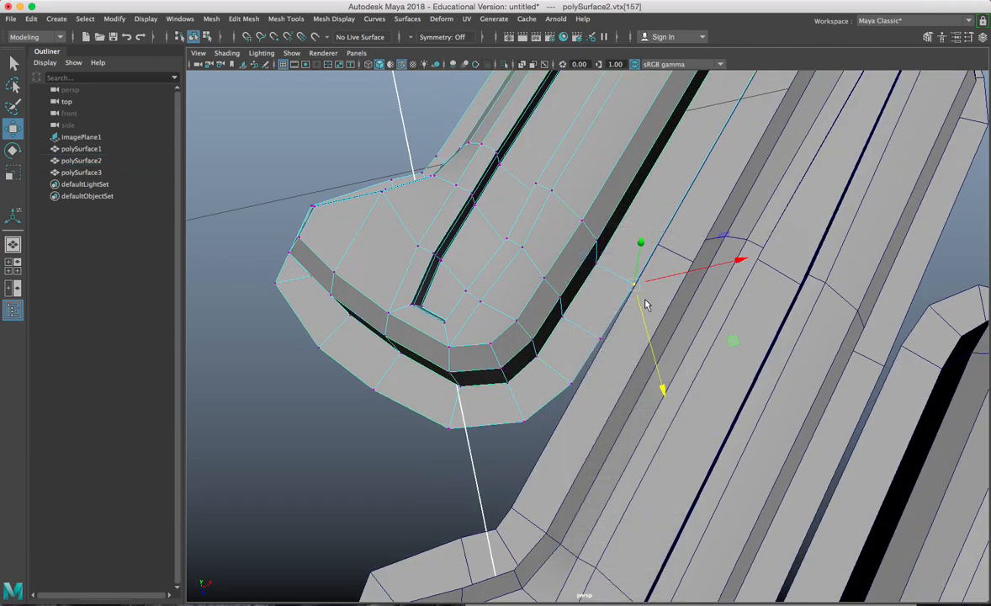
Step: Pull the upper lug's base vertices down to meet the lower lug, snapping the corner
drag(637, 288, 649, 262)
alt+drag(574, 361, 576, 330)
click(517, 331)
alt+drag(516, 332, 553, 352)
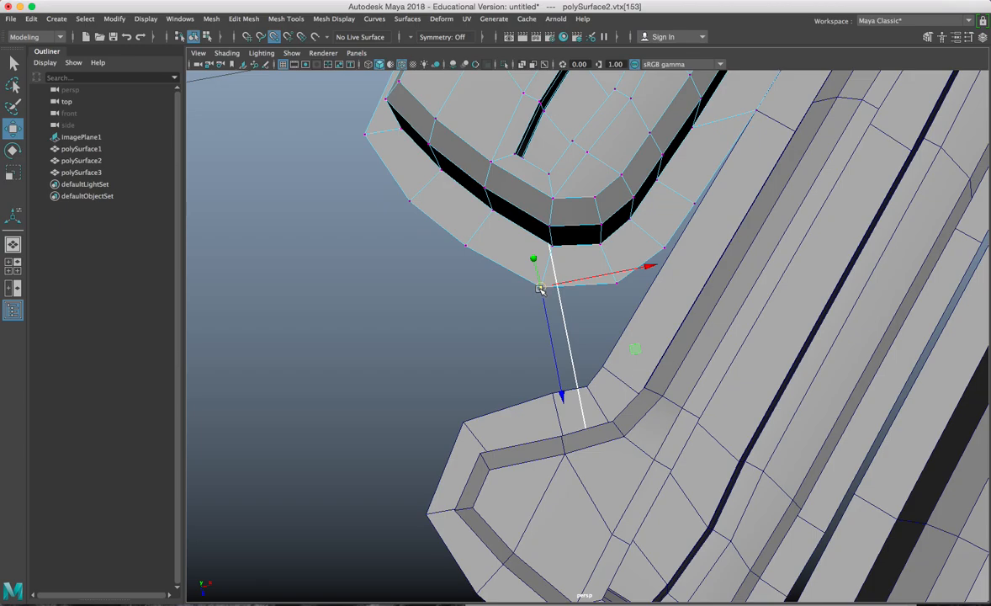
drag(540, 289, 489, 398)
click(600, 280)
drag(600, 280, 548, 362)
click(662, 244)
drag(662, 244, 592, 380)
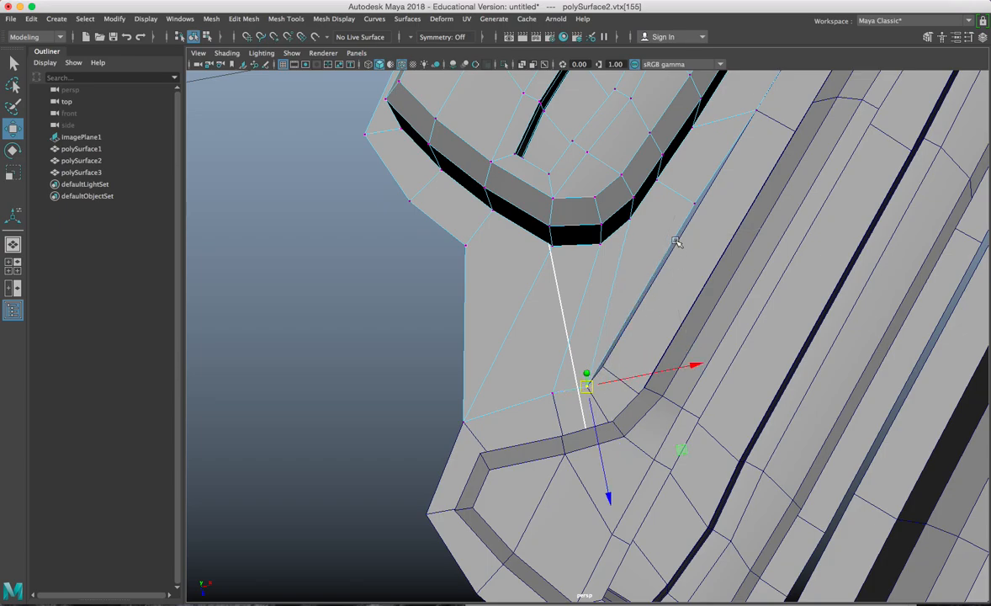
click(697, 205)
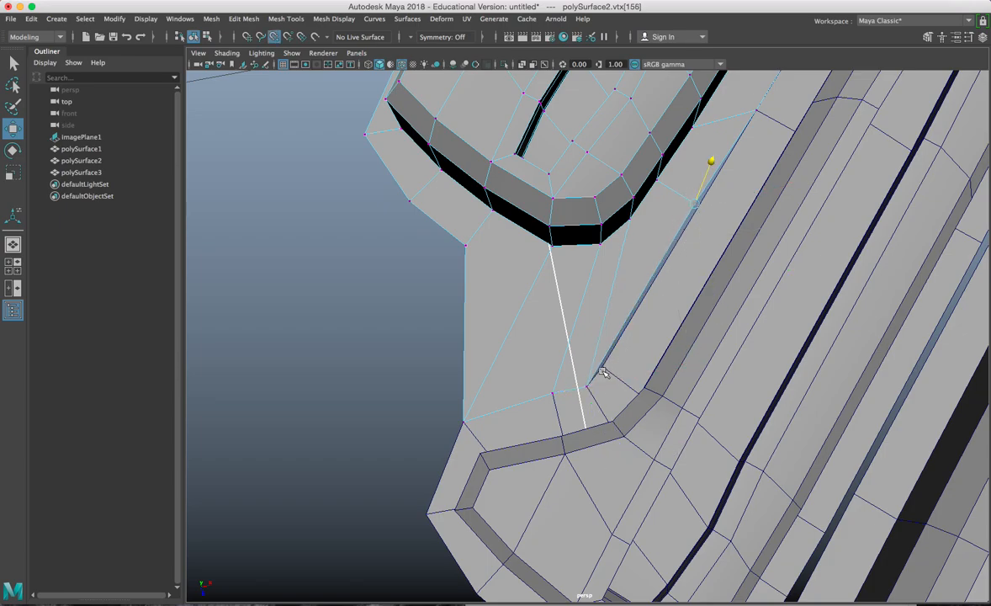
drag(697, 204, 621, 371)
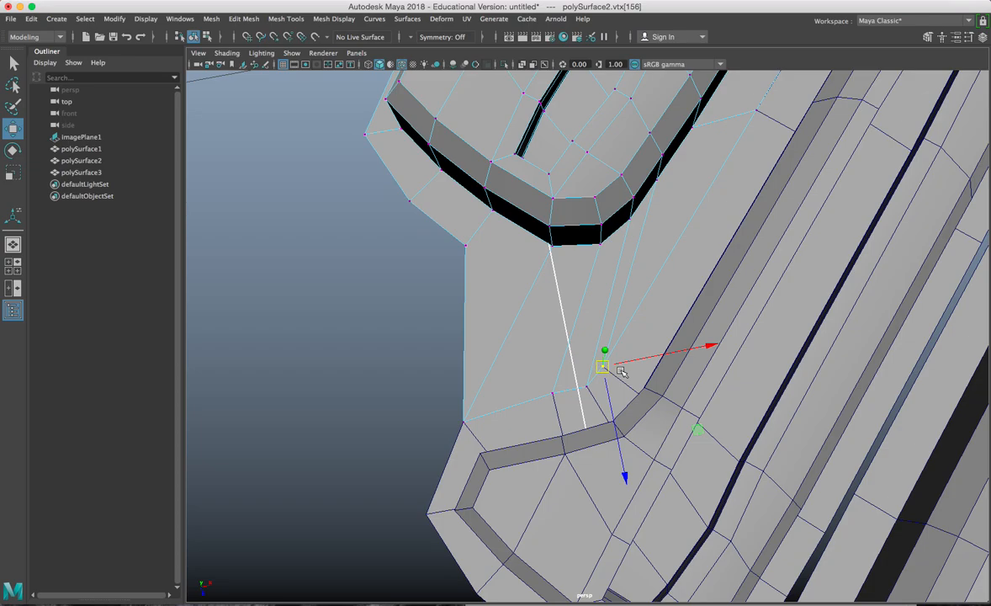
Step: Push the outer base corner outward and align the corner vertex with the edge
scroll(621, 371, down, 4)
alt+drag(562, 348, 532, 364)
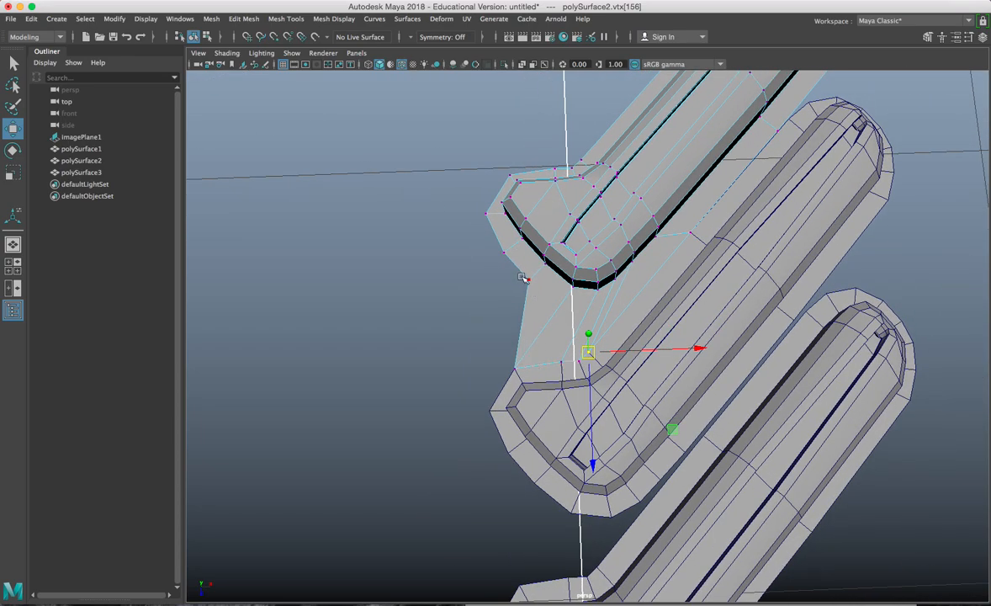
click(521, 278)
alt+drag(522, 277, 586, 332)
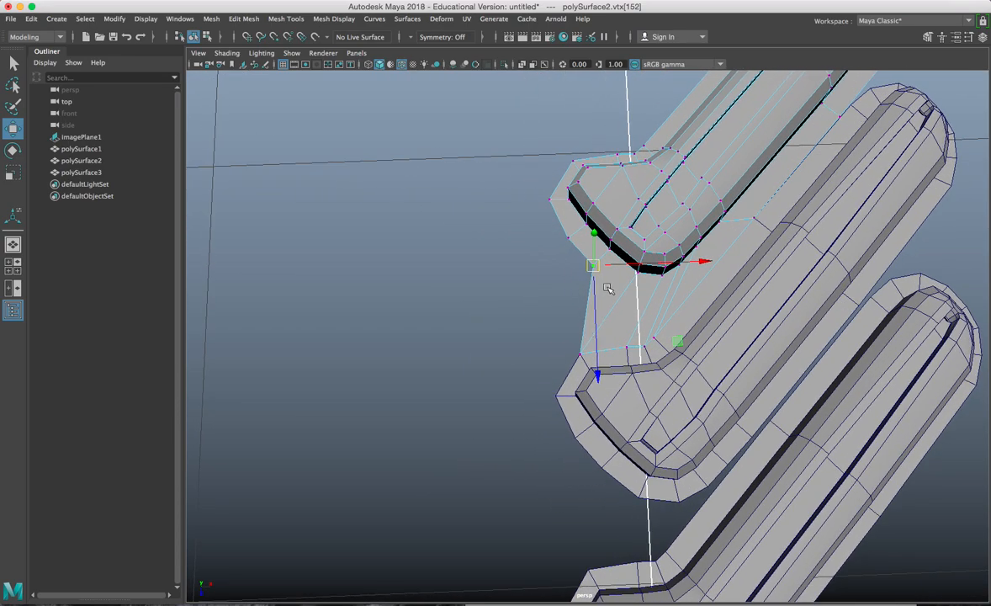
drag(617, 267, 552, 396)
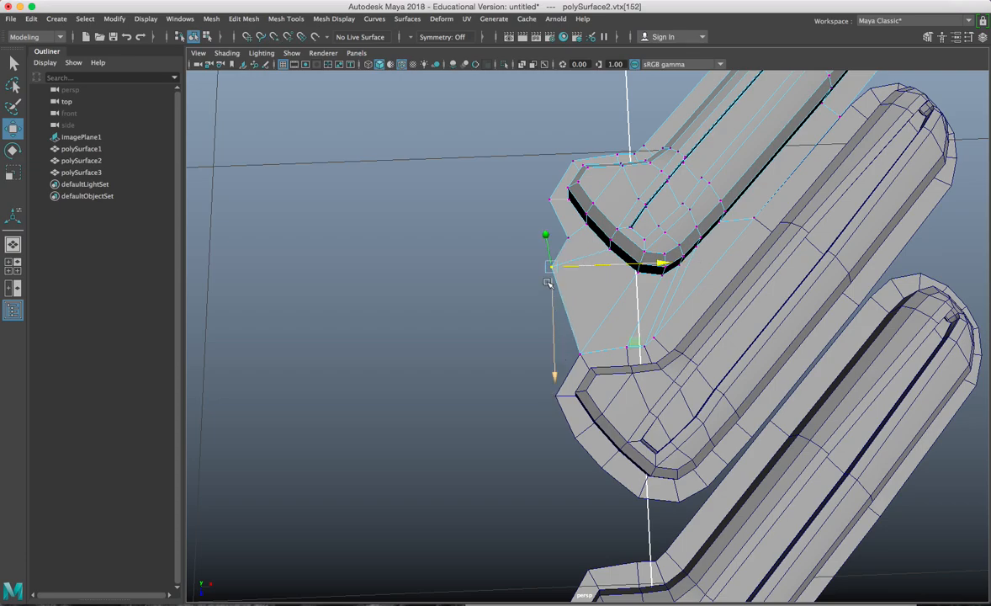
click(567, 238)
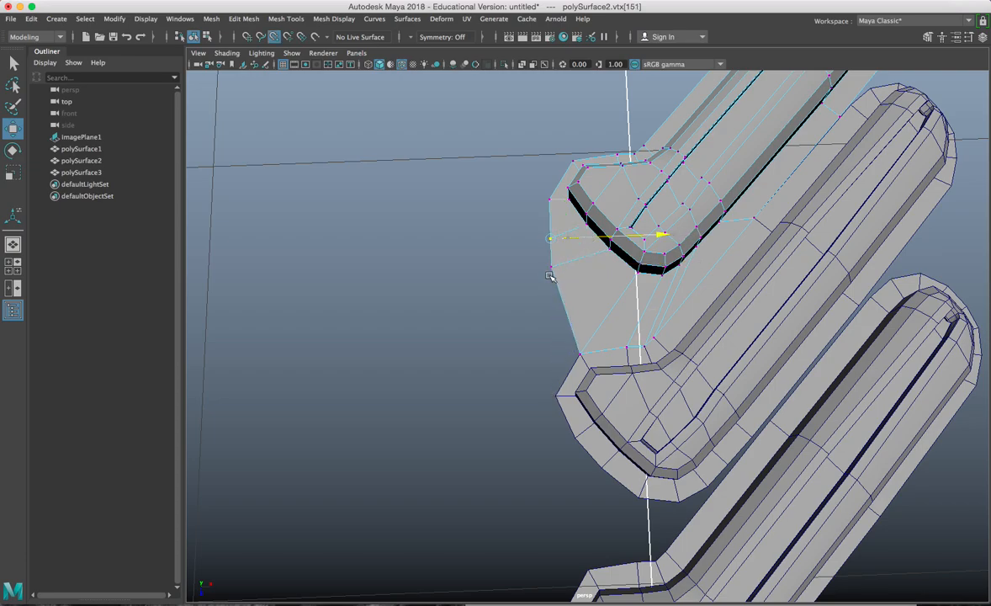
click(570, 197)
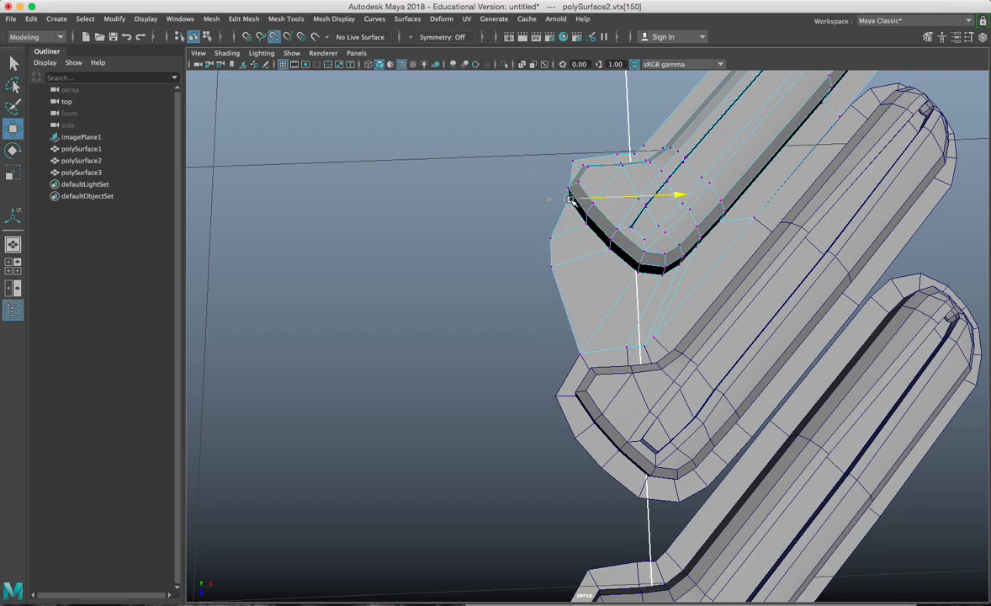
click(580, 356)
middle_drag(580, 356, 545, 305)
Step: Enter vertex mode on the middle lug and push its base corner and outer vertices outward
click(554, 370)
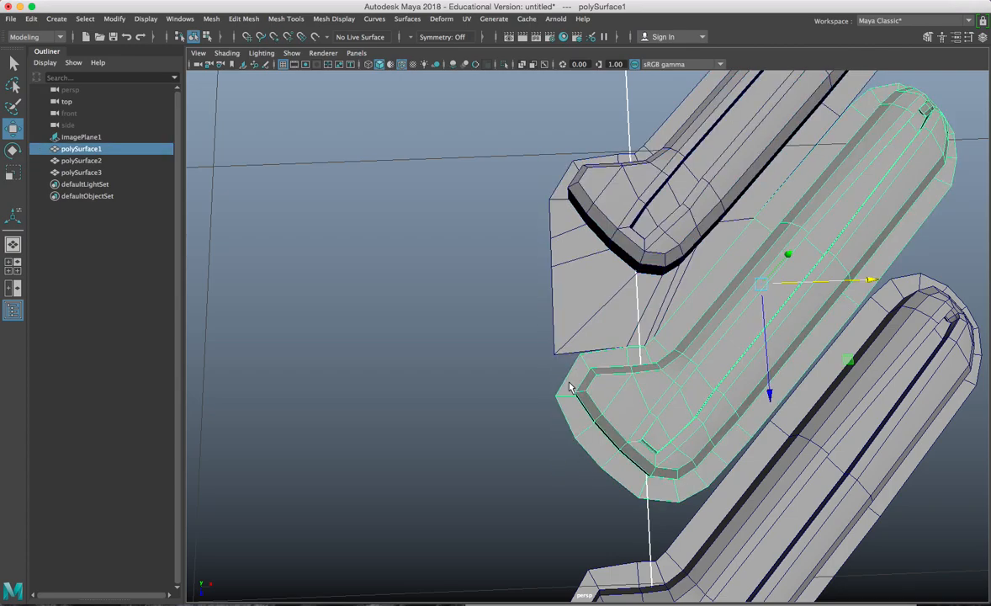
right_drag(491, 335, 473, 312)
right_drag(579, 254, 518, 252)
drag(587, 362, 563, 350)
click(574, 394)
drag(582, 406, 547, 369)
alt+drag(558, 452, 567, 339)
click(592, 299)
mouse_move(618, 303)
mouse_down()
mouse_move(561, 296)
mouse_move(579, 221)
mouse_move(579, 312)
mouse_move(621, 340)
mouse_move(617, 302)
mouse_up()
Step: Snap the middle lug's remaining base vertices down onto the lower lug and slide the seam vertex outward
click(608, 317)
alt+drag(600, 374, 497, 487)
click(532, 413)
click(567, 393)
key(v)
drag(566, 394, 516, 490)
key(F8)
right_drag(577, 253, 516, 254)
click(586, 362)
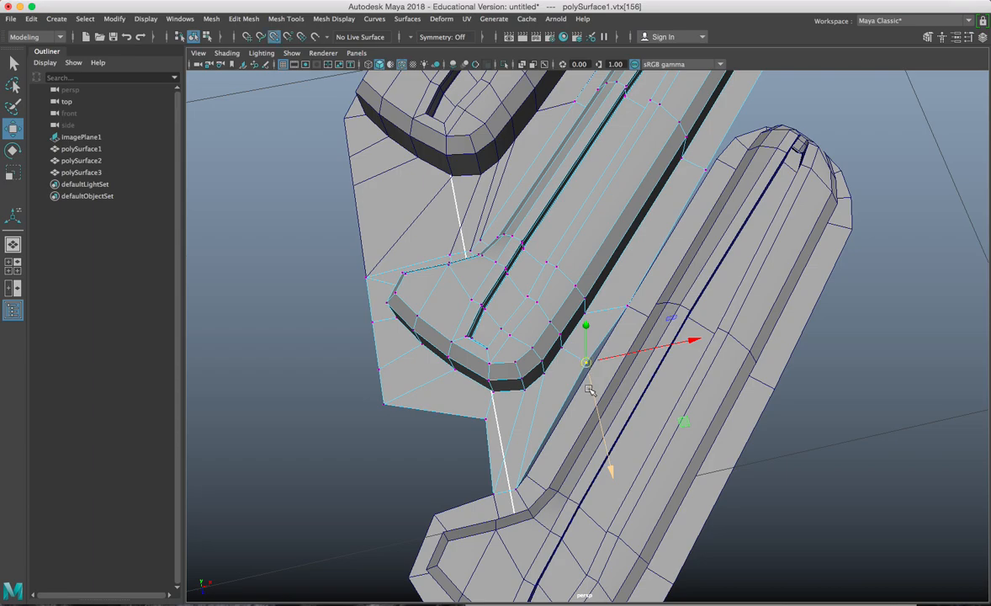
drag(588, 363, 578, 389)
click(579, 303)
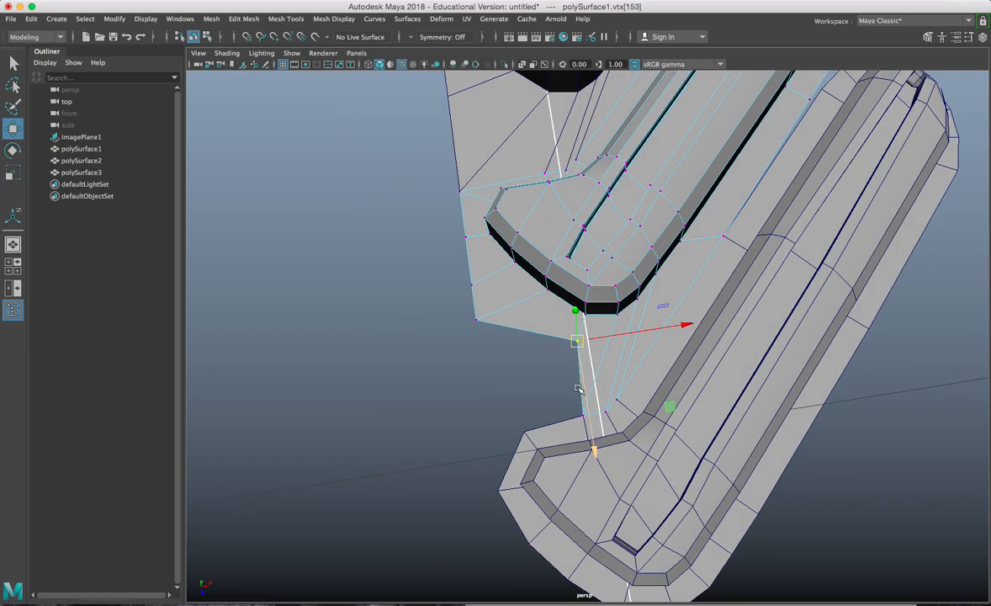
drag(602, 328, 462, 314)
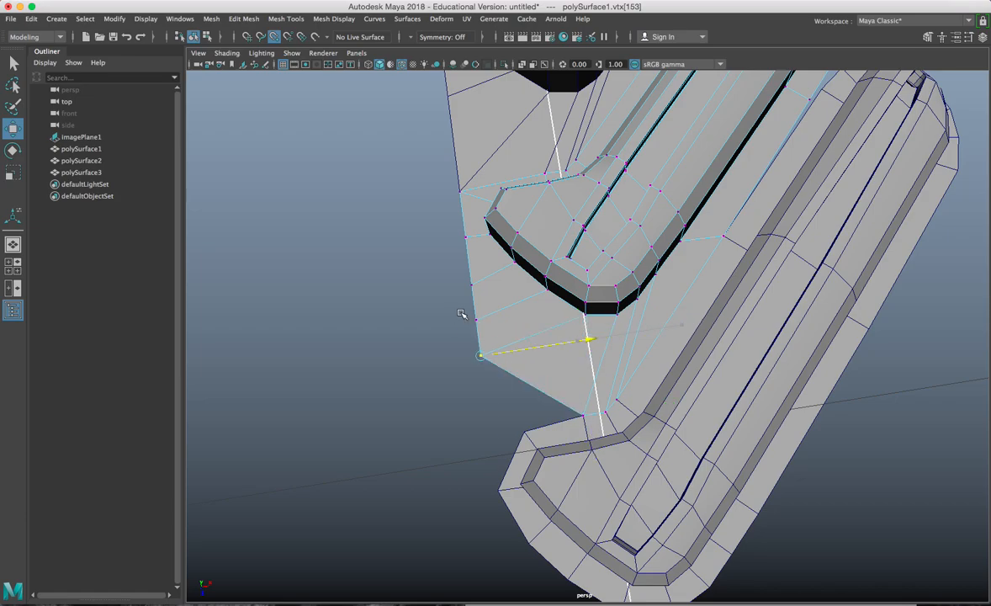
Step: Push the lower lug's corner vertices outward and snap the middle lug's corner onto them
click(547, 440)
right_drag(546, 254, 488, 254)
click(529, 433)
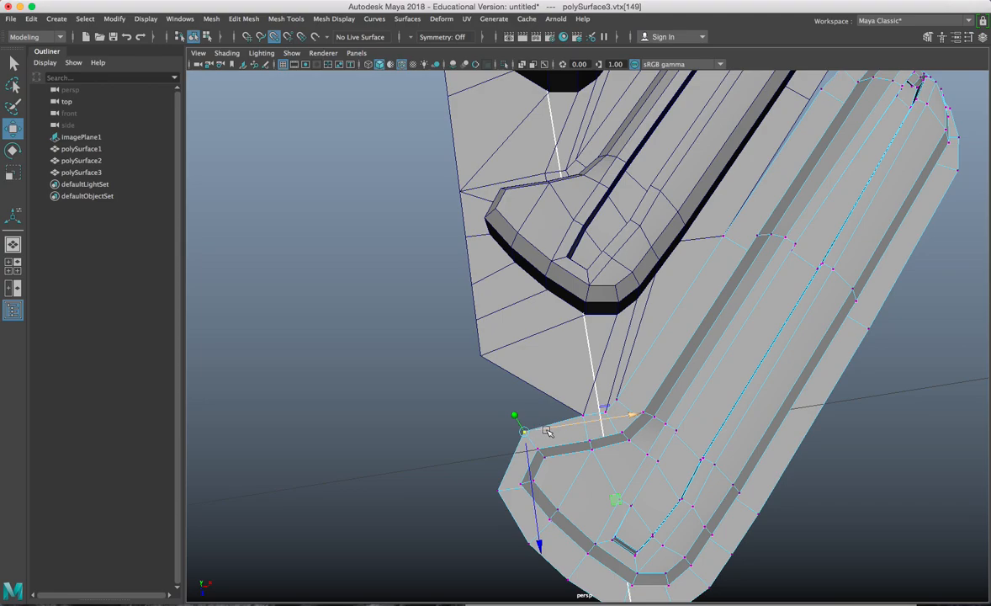
drag(548, 431, 514, 409)
drag(579, 410, 472, 408)
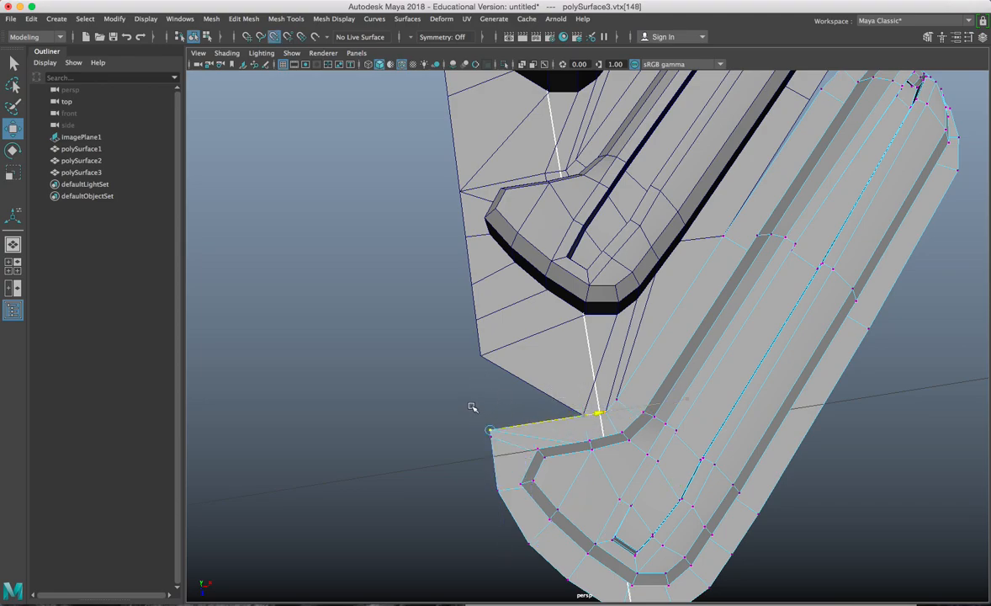
click(526, 370)
right_drag(539, 240, 492, 233)
drag(558, 381, 508, 413)
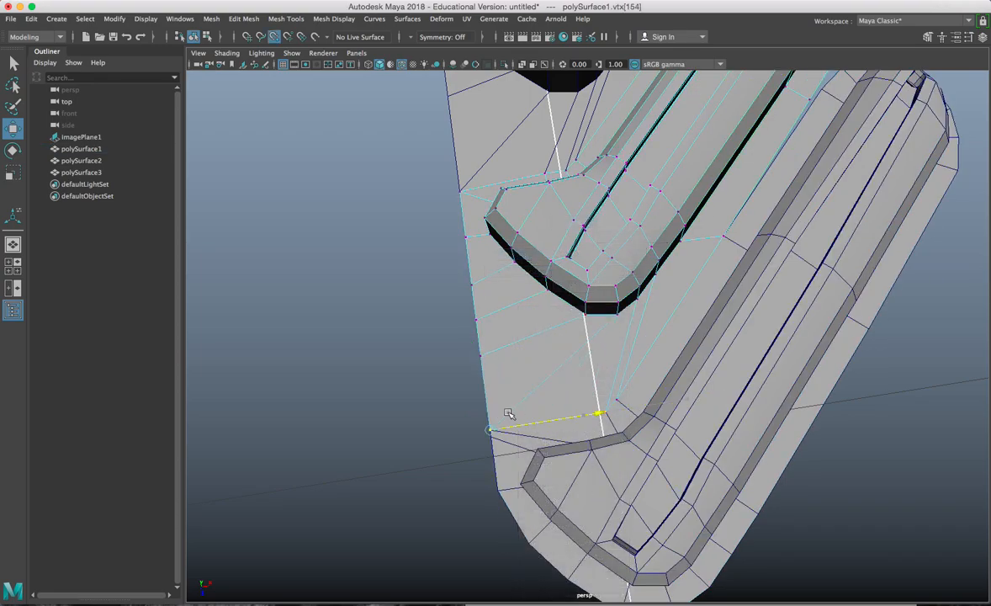
alt+drag(508, 462, 615, 347)
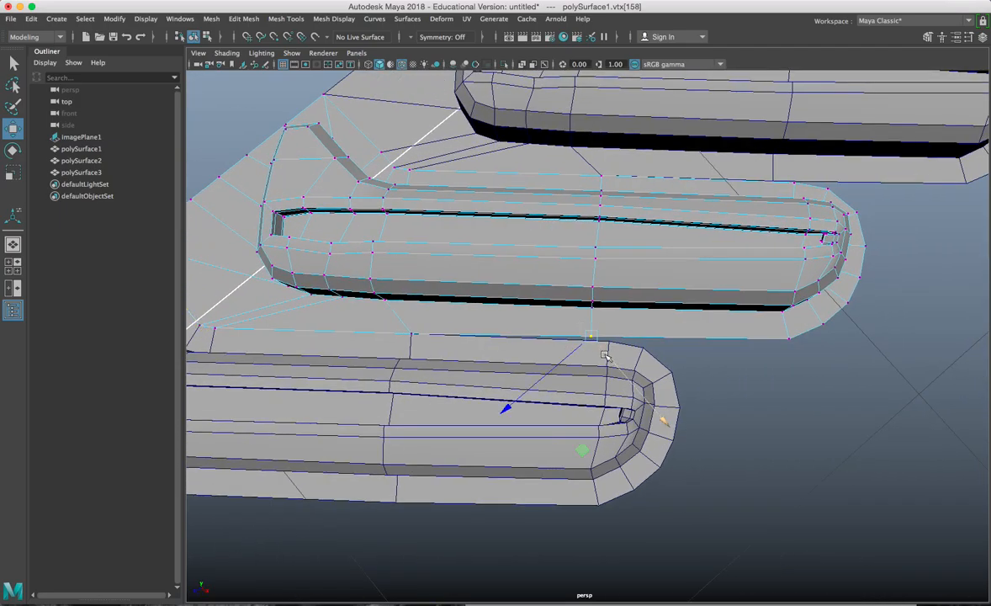
Step: Nudge a flange vertex near the lug tip left and select a few of the lower lug's vertices
alt+drag(625, 353, 746, 235)
click(809, 213)
alt+middle_drag(808, 213, 788, 213)
drag(774, 212, 773, 202)
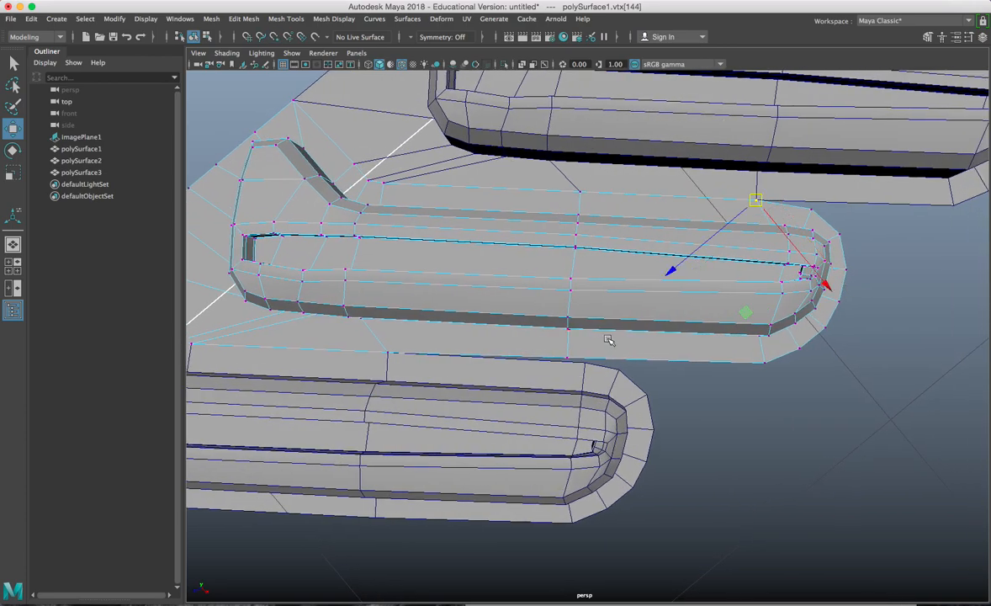
click(594, 372)
right_drag(596, 257, 543, 255)
drag(558, 349, 641, 353)
Step: Return to Object Mode, marquee-select all three lugs, deselect, and frame the strip from above
alt+drag(664, 353, 497, 312)
alt+drag(622, 327, 632, 221)
right_drag(631, 221, 673, 209)
scroll(653, 303, down, 4)
alt+drag(650, 324, 644, 326)
scroll(644, 326, up, 6)
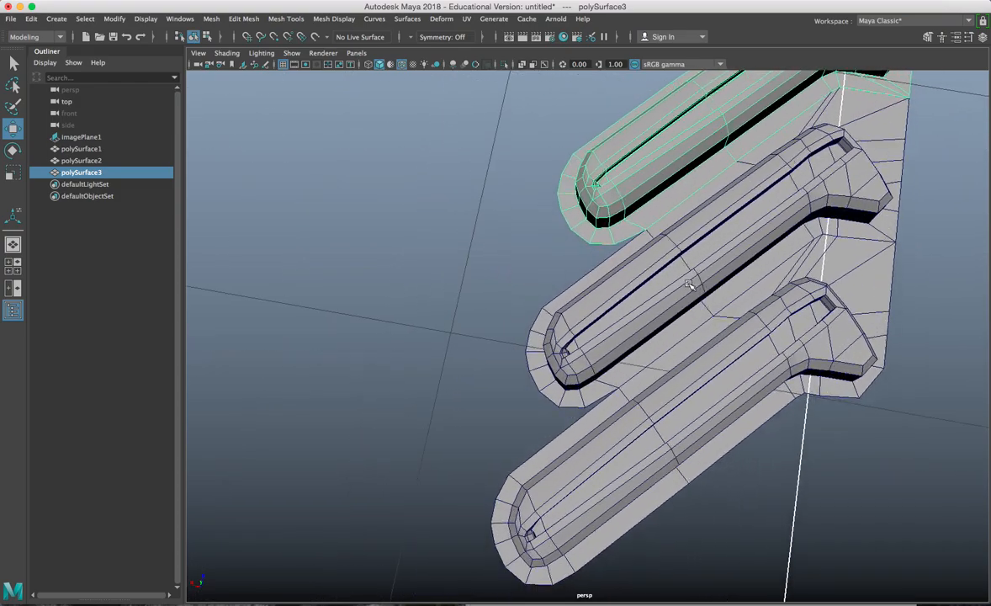
drag(604, 486, 558, 343)
scroll(563, 341, down, 5)
click(554, 312)
alt+middle_drag(558, 245, 544, 317)
mouse_move(544, 317)
alt+mouse_down()
mouse_move(533, 309)
mouse_move(539, 318)
alt+mouse_up()
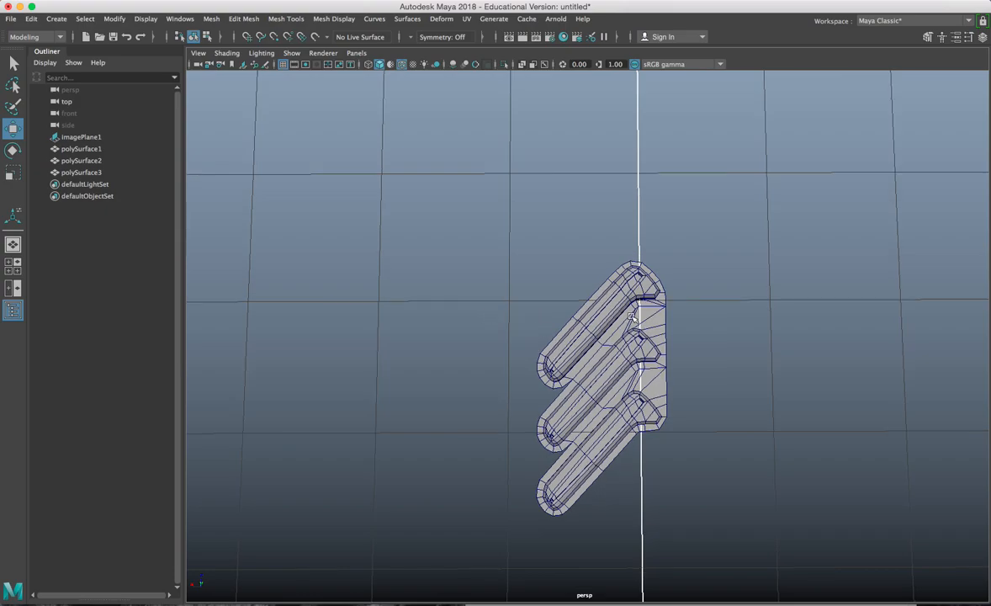
Step: Create a polygon cube, pCube1, drawn as a long box on empty grid beside the lugs
alt+middle_drag(515, 350, 737, 332)
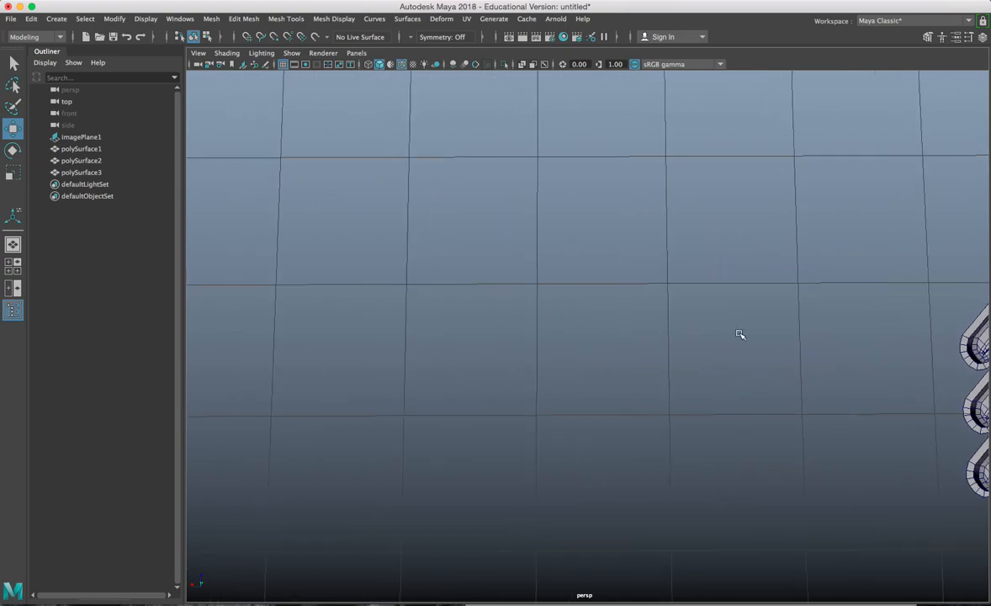
click(56, 18)
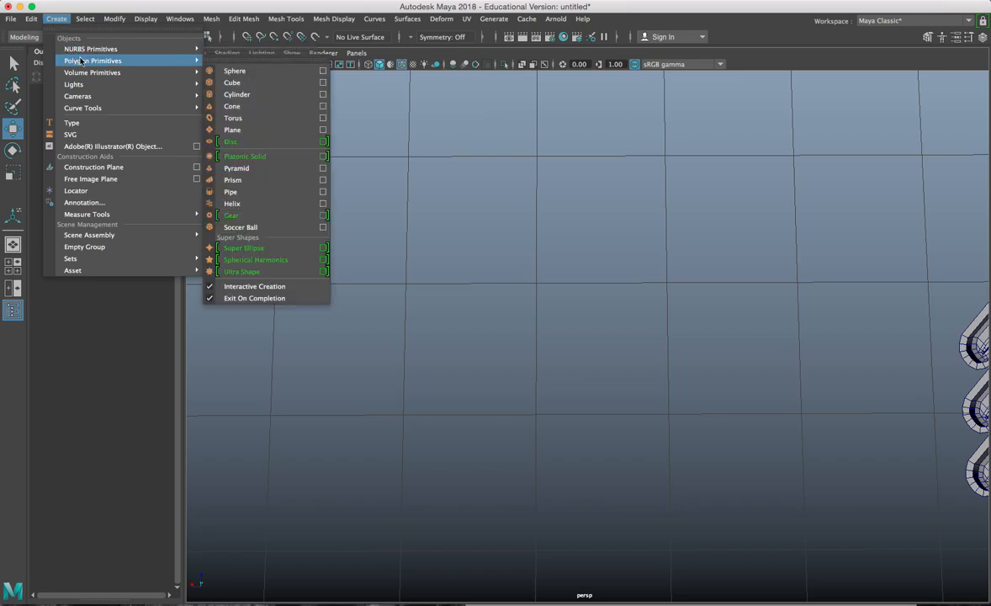
mouse_move(176, 72)
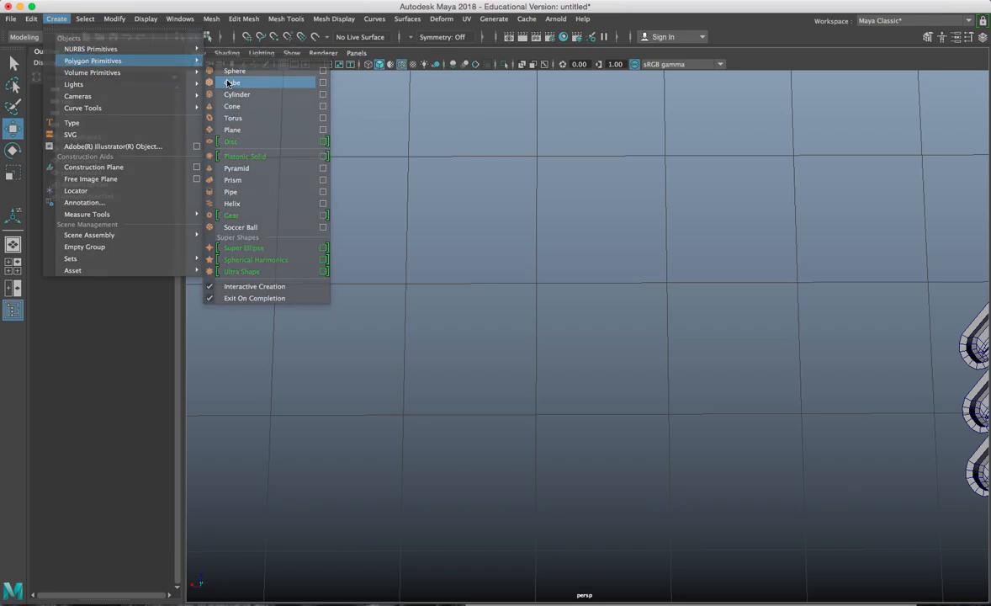
click(227, 81)
drag(449, 294, 617, 339)
alt+drag(603, 336, 599, 306)
drag(528, 285, 585, 324)
Step: Insert an edge loop near the box's left end with Multi-Cut
alt+drag(505, 305, 482, 331)
shift+right_drag(552, 269, 471, 286)
click(436, 260)
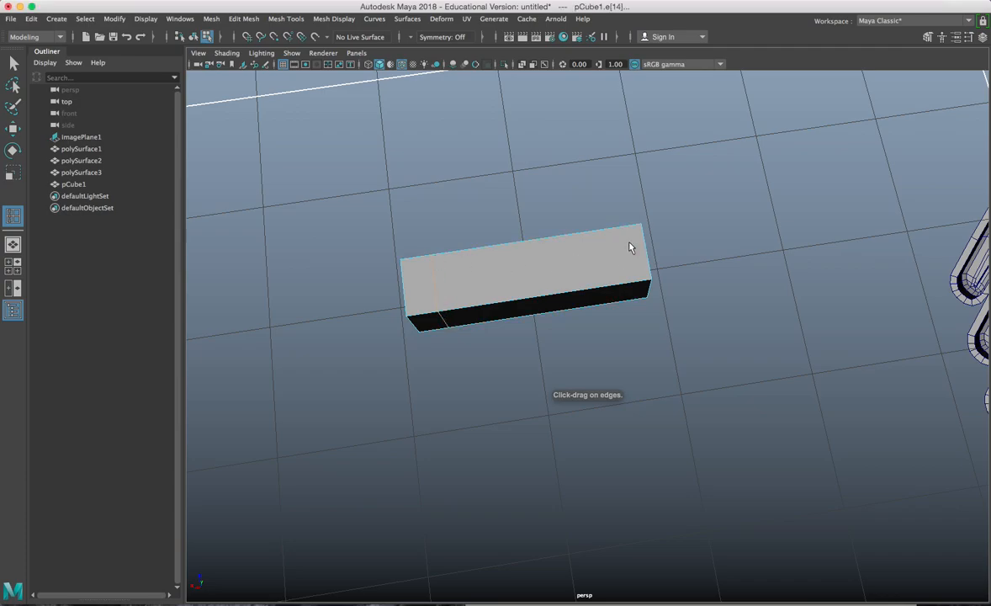
Step: Cut a second edge loop near the right end and lower the right-end vertices
click(606, 233)
key(w)
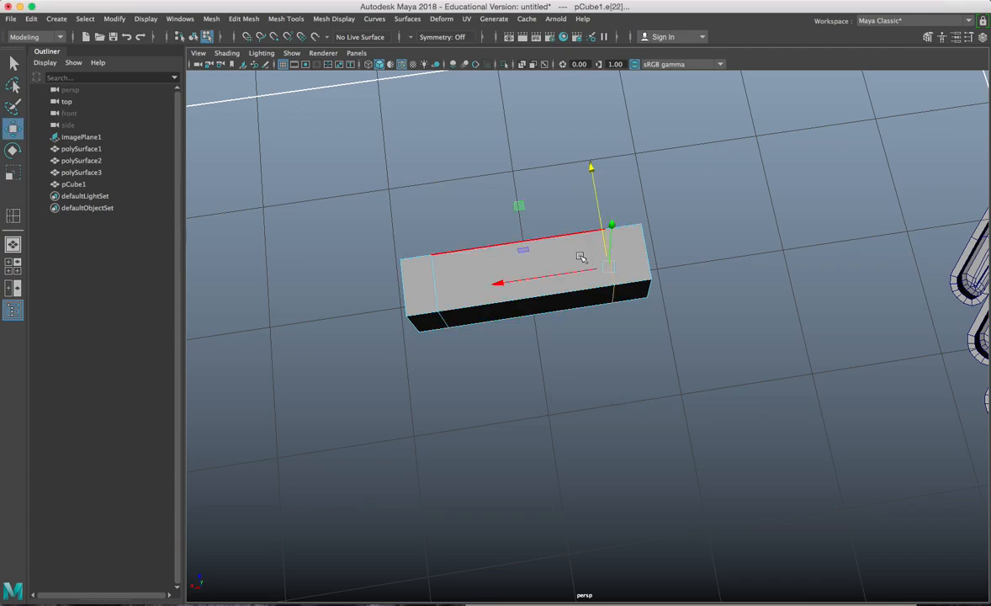
right_drag(580, 261, 515, 257)
drag(549, 176, 664, 376)
drag(613, 172, 617, 259)
Step: Delete the bottom and end faces to open the box's underside
alt+drag(594, 324, 530, 257)
right_drag(526, 255, 526, 294)
right_drag(528, 234, 522, 296)
alt+drag(522, 310, 510, 229)
click(508, 232)
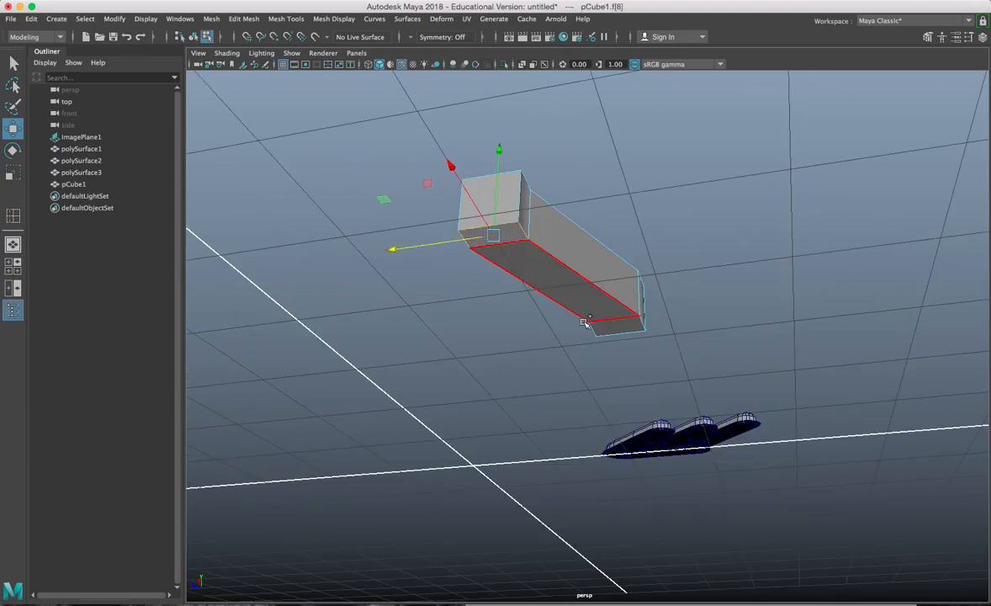
shift+double_click(615, 329)
key(Delete)
Step: Extrude the open bottom edges into a flange with Thickness 1.6
alt+drag(531, 280, 606, 326)
right_drag(603, 254, 606, 318)
click(600, 360)
alt+drag(600, 360, 583, 313)
key(ctrl+e)
drag(770, 252, 775, 251)
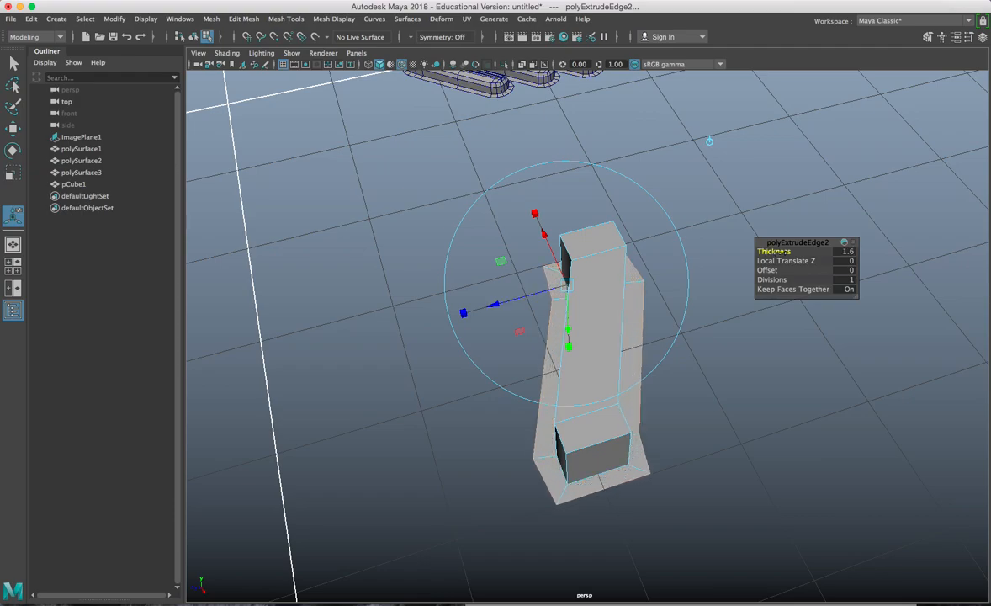
alt+drag(693, 319, 582, 308)
Step: Switch to vertex mode with the Move tool and select a corner vertex
key(w)
right_drag(575, 254, 515, 254)
alt+drag(515, 254, 534, 266)
click(527, 249)
Step: Scale the selected vertices so the bottom-edge vertices sit on one level
shift+drag(619, 235, 622, 241)
key(r)
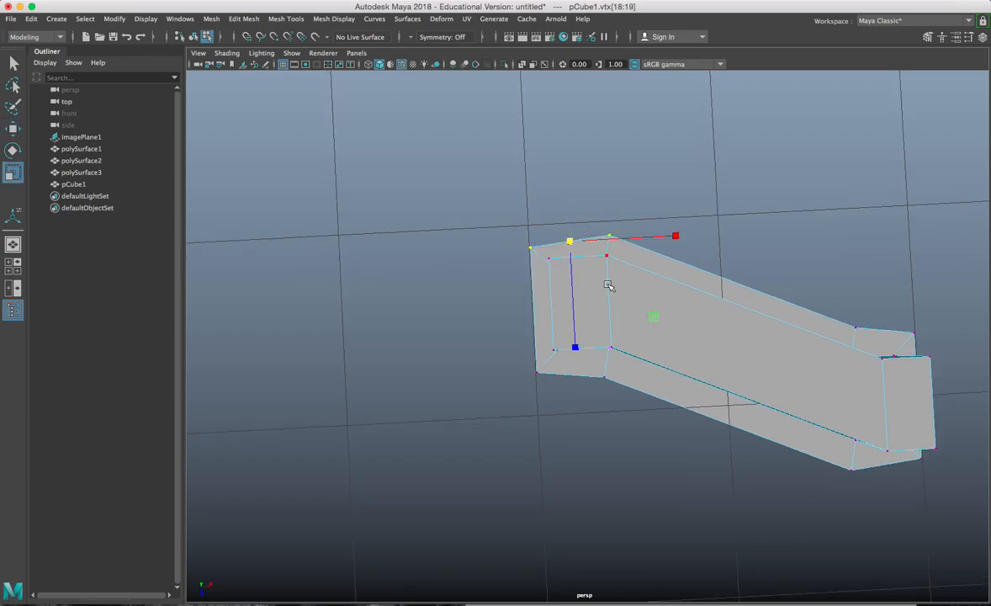
drag(574, 346, 583, 402)
drag(575, 479, 578, 376)
Step: Select the right-end corner vertices and nudge the bottom corner vertex upward
alt+middle_drag(700, 376, 579, 339)
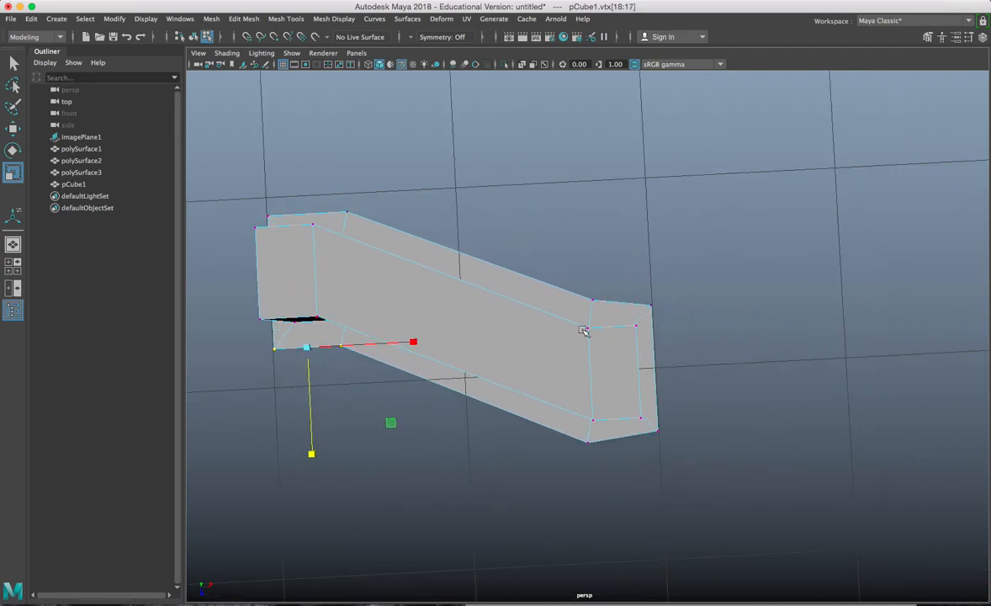
drag(662, 310, 660, 311)
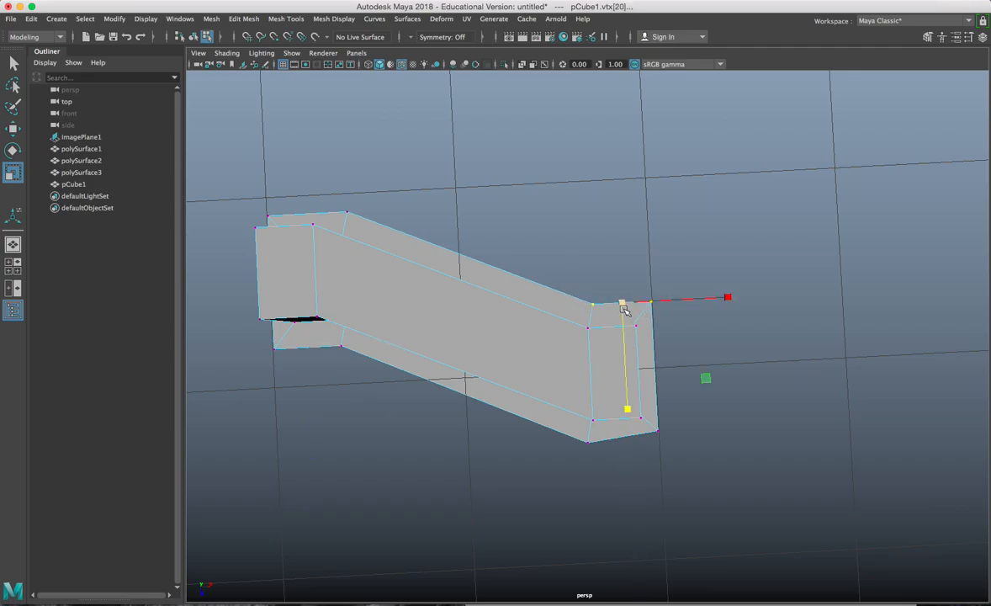
drag(618, 459, 619, 460)
drag(623, 539, 630, 464)
drag(694, 450, 694, 450)
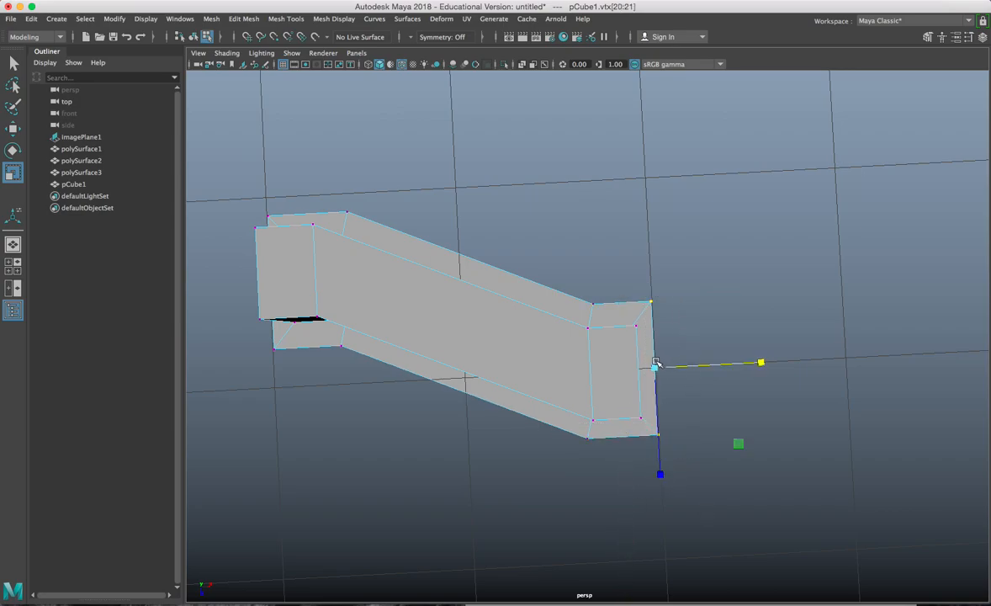
key(w)
Step: Select the left-edge vertices, then return to object mode and switch to face selection
alt+drag(477, 319, 560, 221)
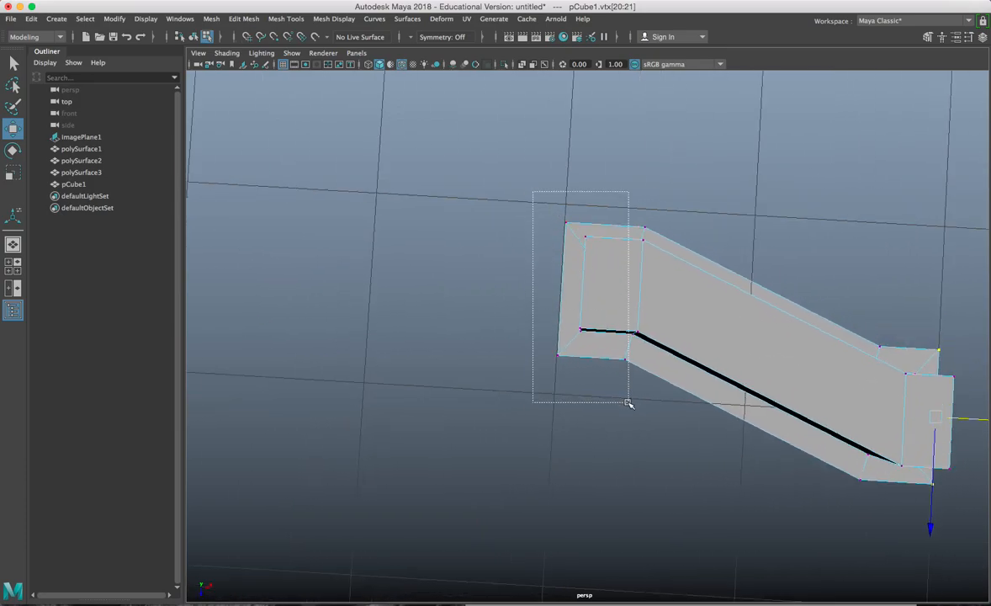
drag(572, 385, 571, 389)
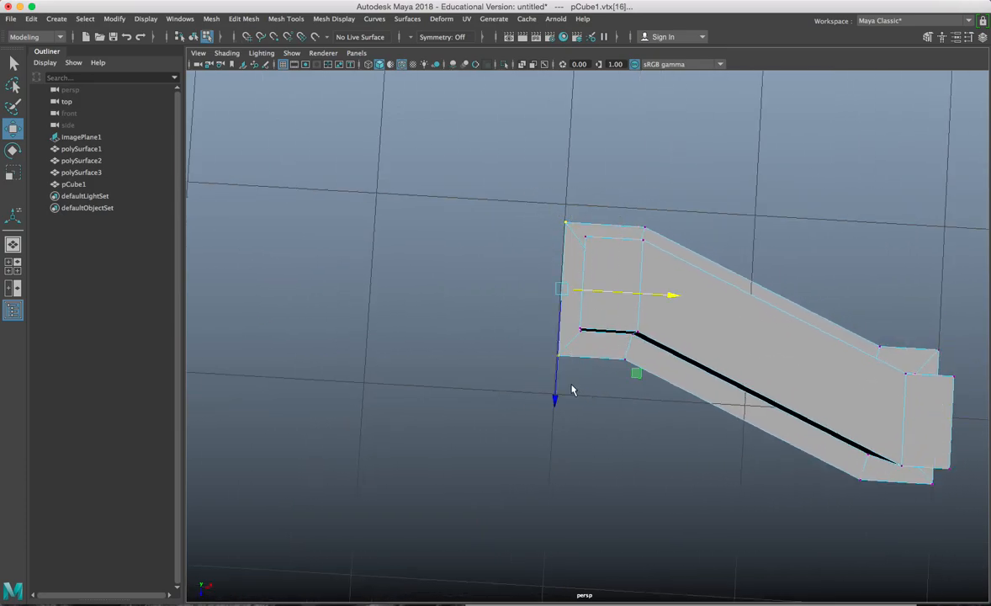
alt+drag(619, 301, 567, 266)
right_drag(566, 257, 629, 237)
mouse_move(587, 244)
alt+mouse_down()
mouse_move(646, 258)
mouse_move(485, 220)
mouse_move(576, 248)
alt+mouse_up()
right_drag(571, 248, 564, 270)
alt+drag(564, 261, 572, 284)
Step: Extrude the lug's end face with Offset 0.3 and push it inward by 0.16
click(578, 293)
key(ctrl+e)
alt+right_drag(578, 294, 734, 278)
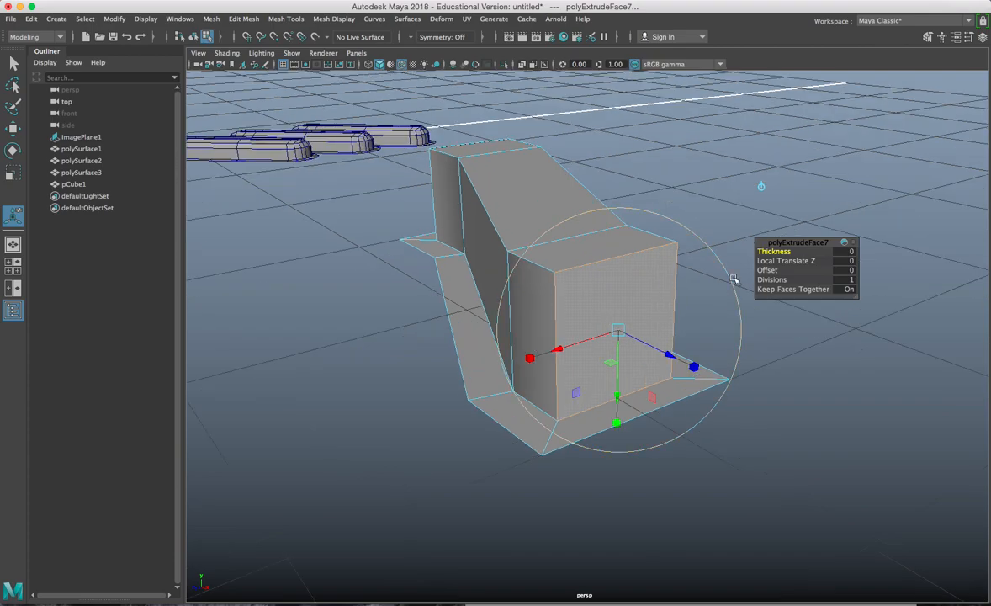
drag(769, 270, 770, 270)
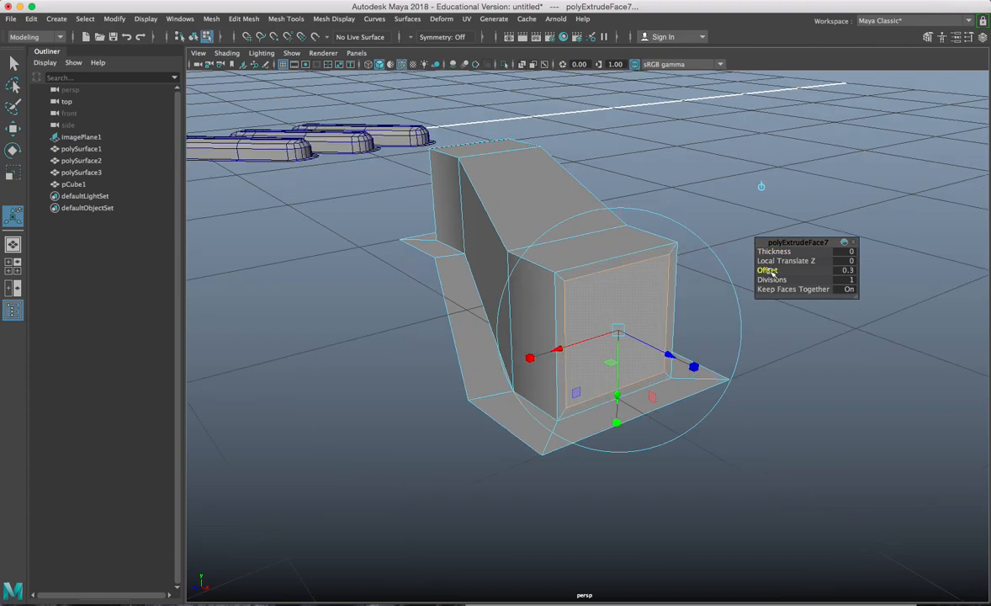
scroll(667, 330, up, 2)
click(676, 354)
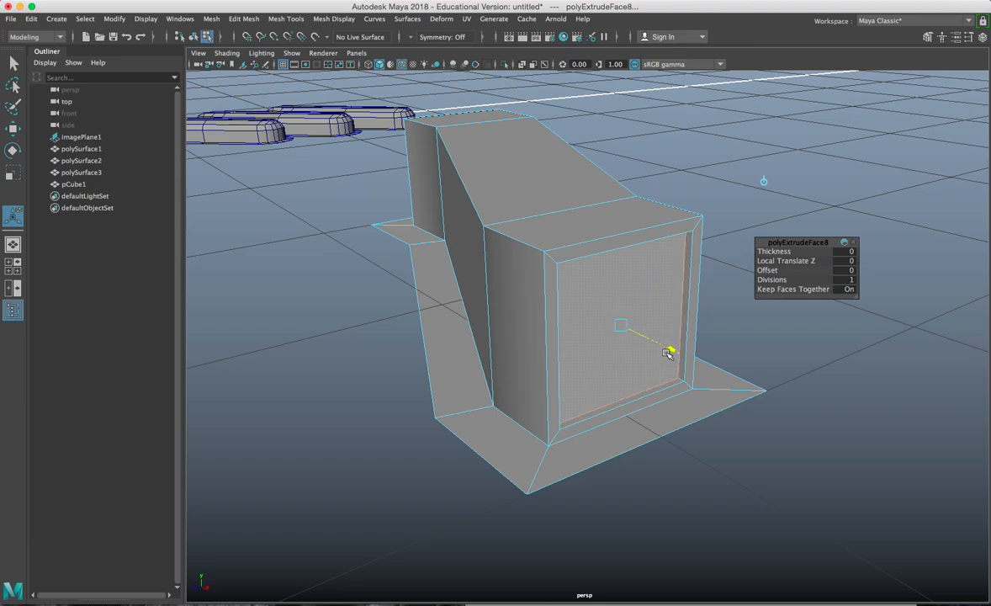
drag(670, 353, 463, 267)
Step: Extrude the inset face again to deepen the recess, then select an opening edge
alt+drag(374, 240, 451, 274)
key(ctrl+e)
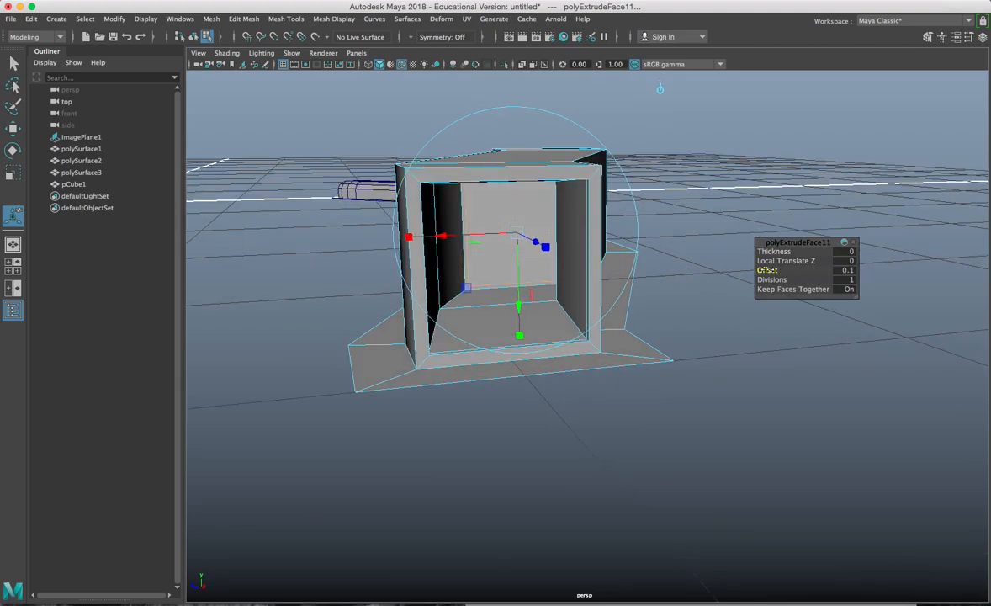
right_drag(560, 210, 623, 161)
alt+drag(623, 161, 608, 202)
right_drag(542, 195, 539, 168)
click(507, 192)
alt+drag(529, 219, 593, 216)
Step: Select the vertices at the block's end and scale them
right_drag(562, 182, 503, 182)
key(f)
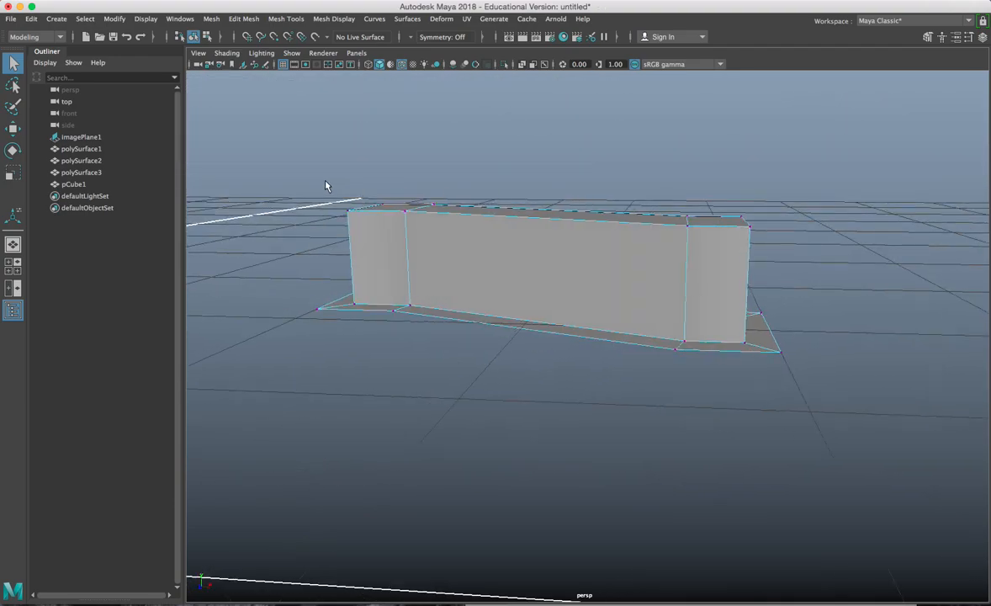
drag(449, 234, 449, 234)
alt+drag(449, 234, 557, 246)
key(r)
alt+drag(525, 298, 530, 338)
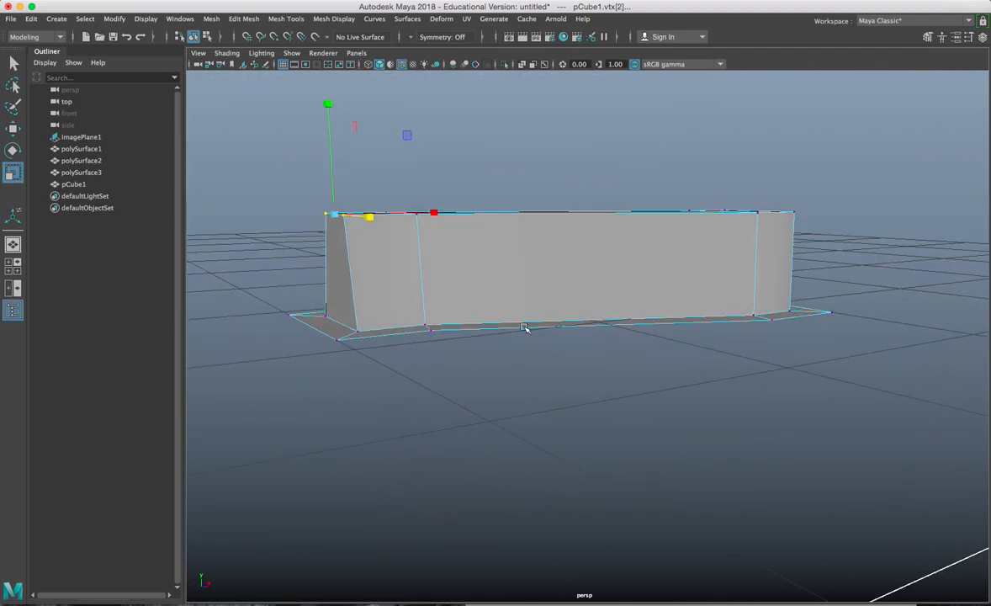
Step: In the top view, slide the left column of opening vertices along X to square it
alt+drag(314, 191, 476, 298)
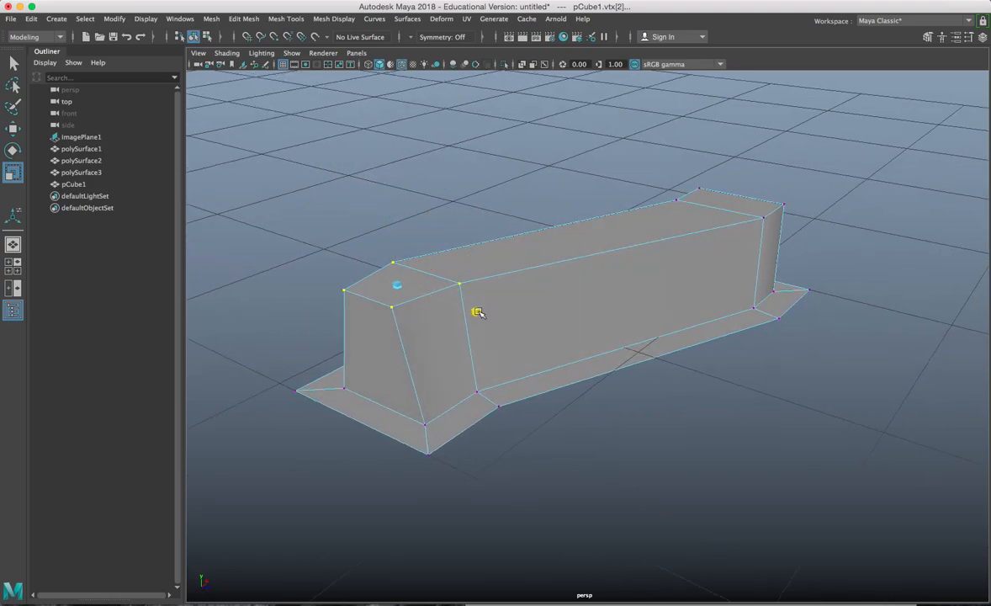
key(space)
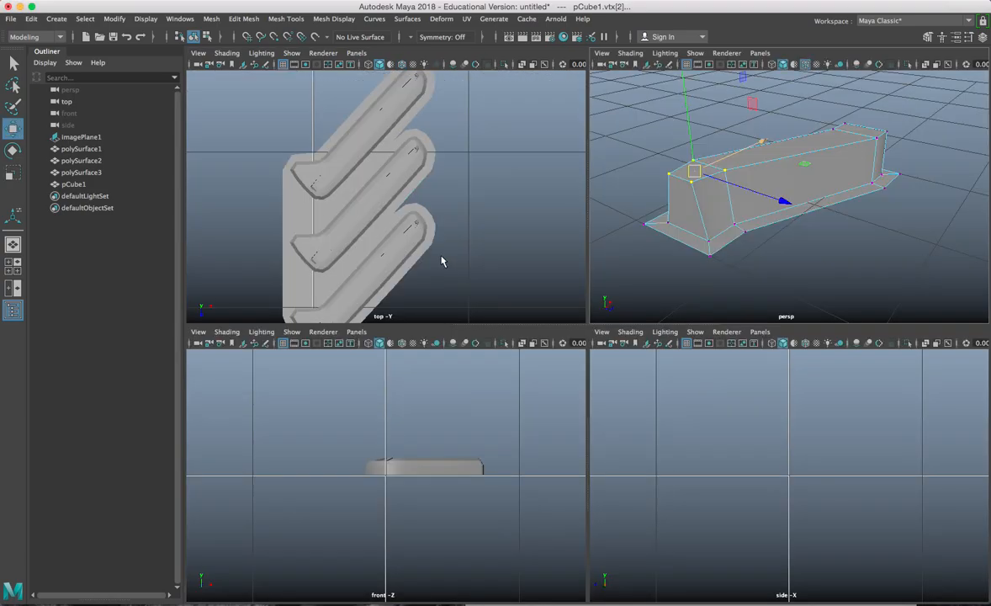
key(space)
key(f)
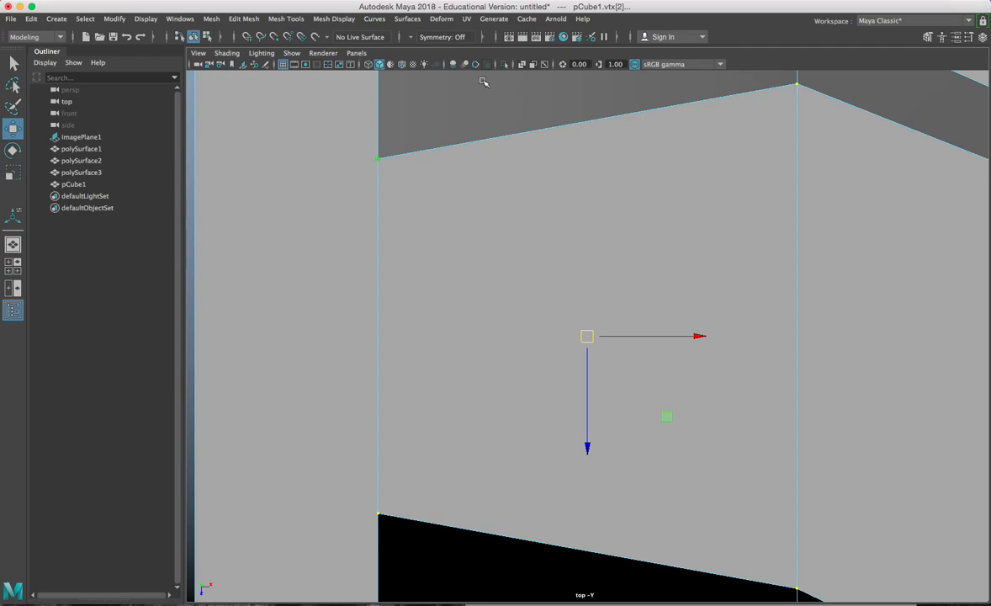
scroll(468, 226, down, 10)
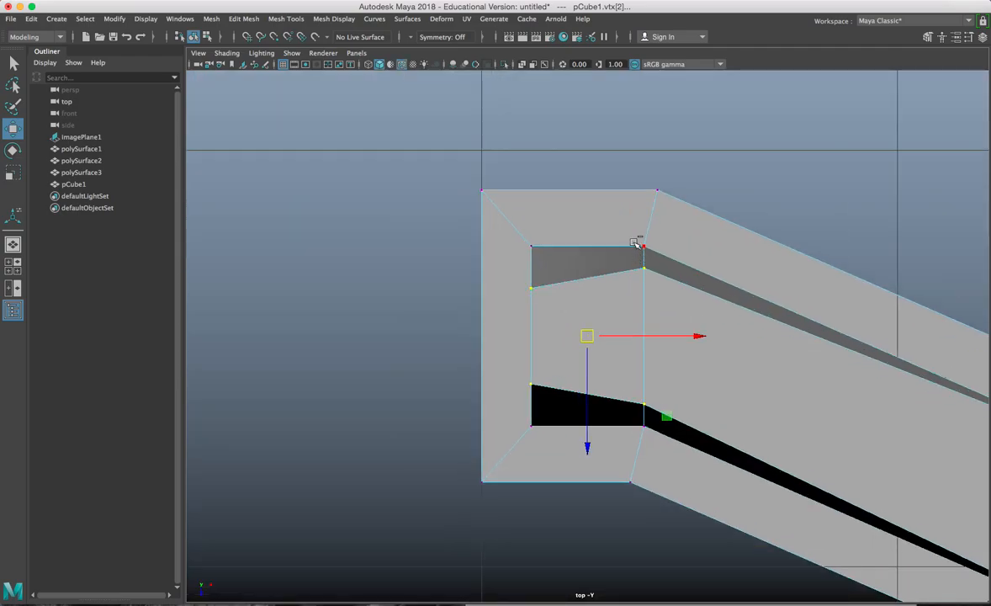
ctrl+drag(637, 243, 669, 376)
drag(649, 337, 672, 339)
scroll(639, 290, down, 2)
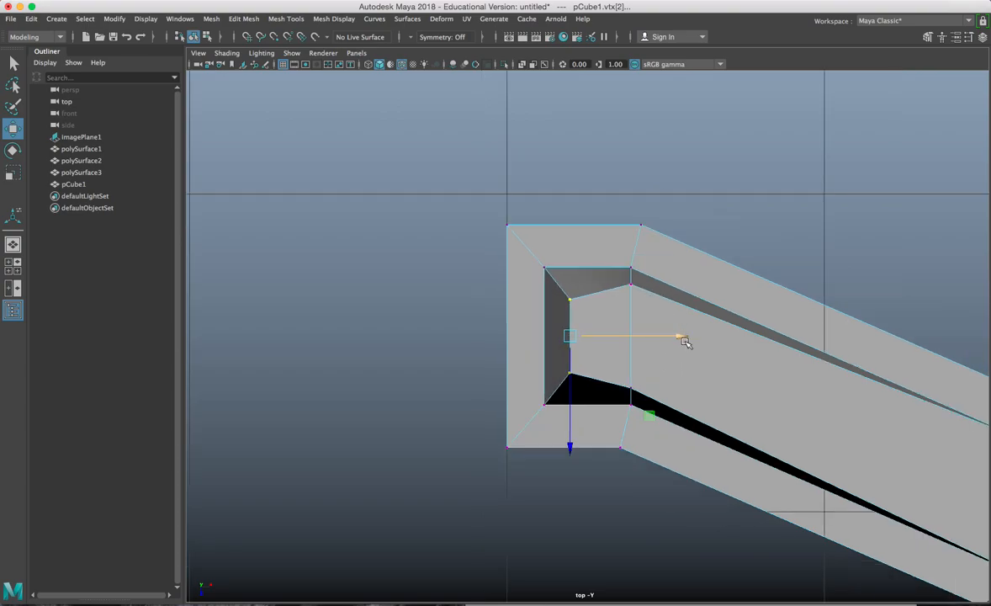
scroll(648, 332, down, 2)
scroll(664, 320, up, 3)
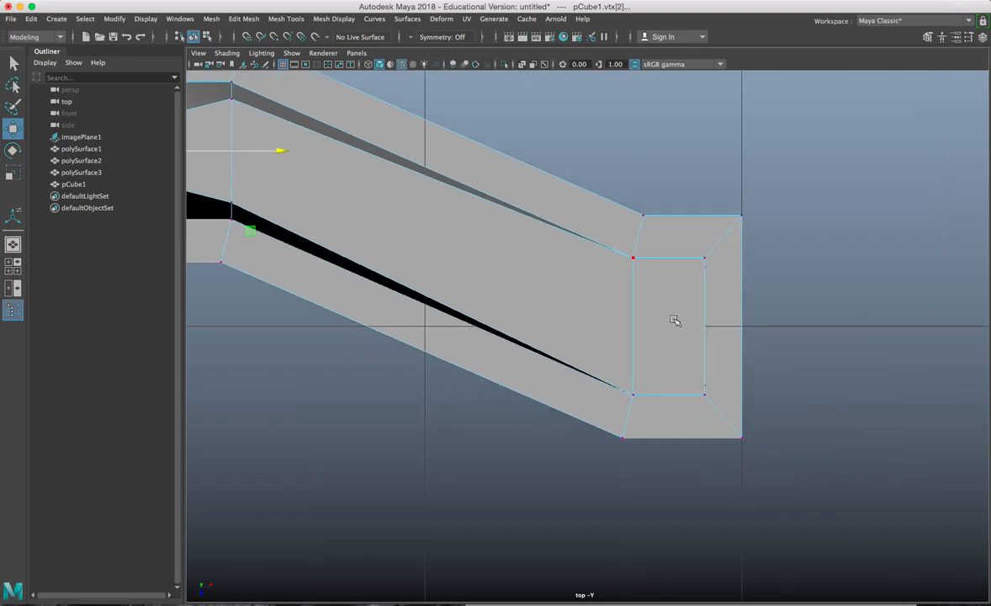
Step: Back in perspective, check the result with smooth preview (3), then return to blocky view (1)
key(space)
key(space)
alt+drag(751, 224, 697, 275)
right_drag(697, 274, 739, 236)
key(3)
alt+drag(699, 250, 634, 270)
key(1)
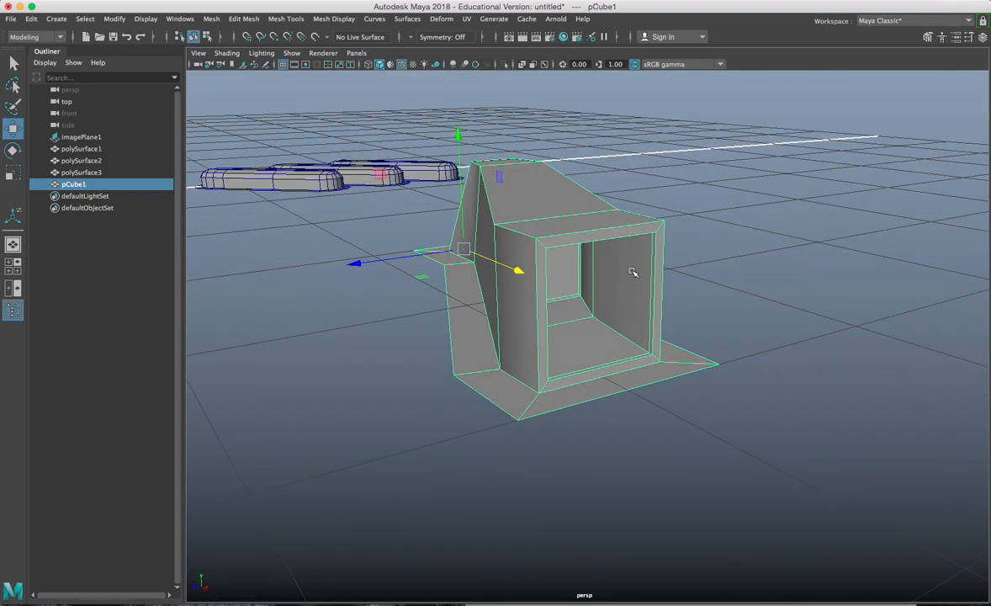
scroll(634, 270, up, 3)
Step: Insert edge loops around the box and near the opening with Multi-Cut
shift+right_click(561, 198)
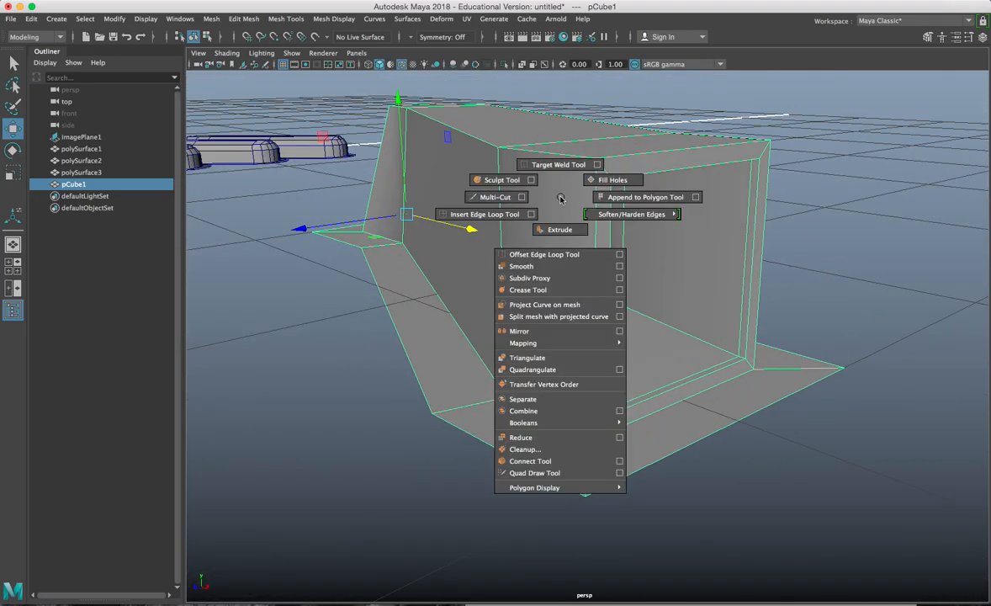
click(494, 214)
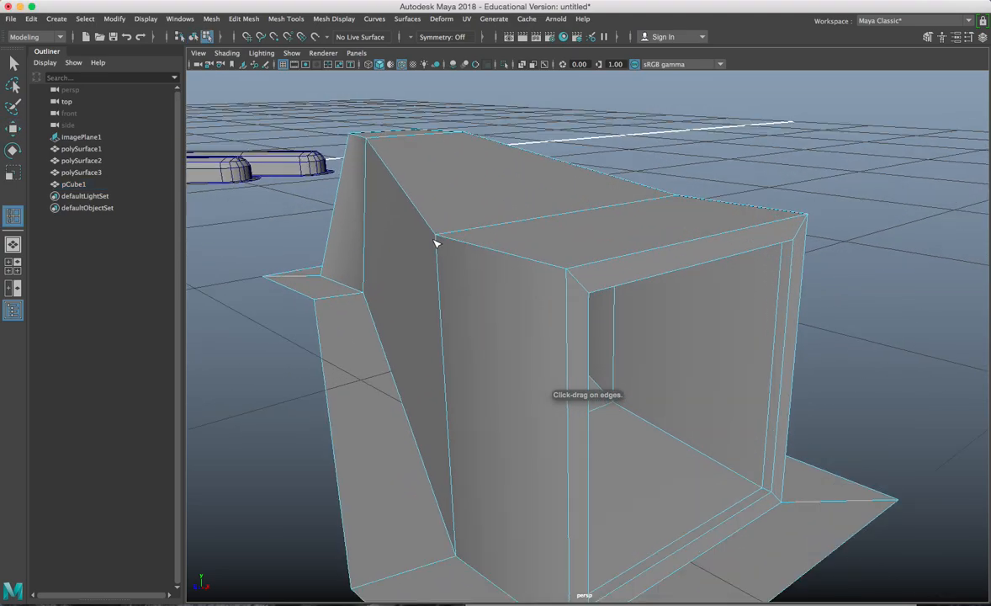
drag(438, 246, 437, 244)
alt+drag(664, 255, 641, 292)
click(571, 246)
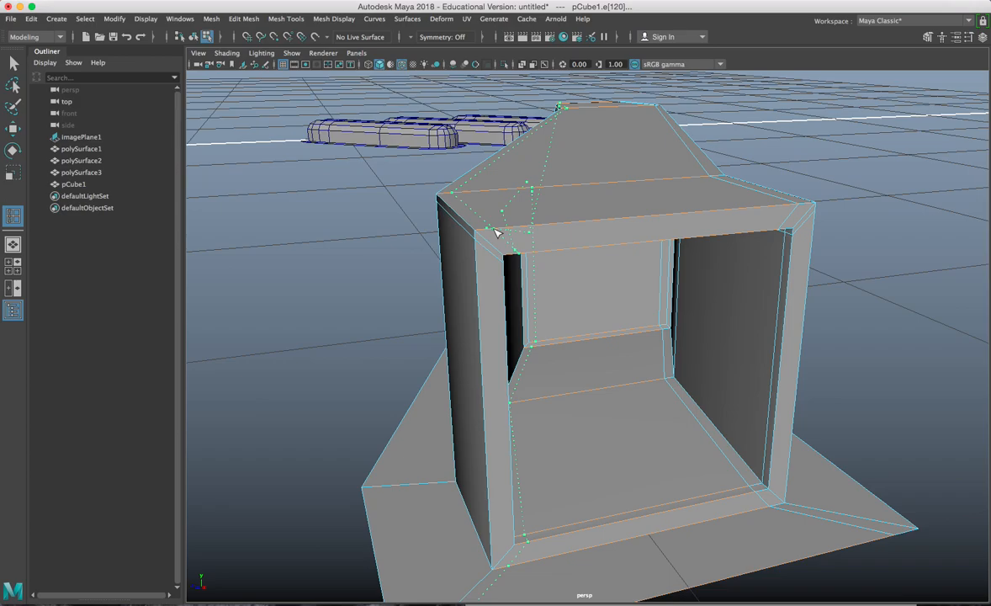
Step: Inspect the mesh from the side in smooth preview, then return to the unsmoothed view
key(3)
alt+drag(567, 457, 647, 454)
key(w)
scroll(556, 449, down, 5)
alt+drag(557, 451, 527, 398)
key(1)
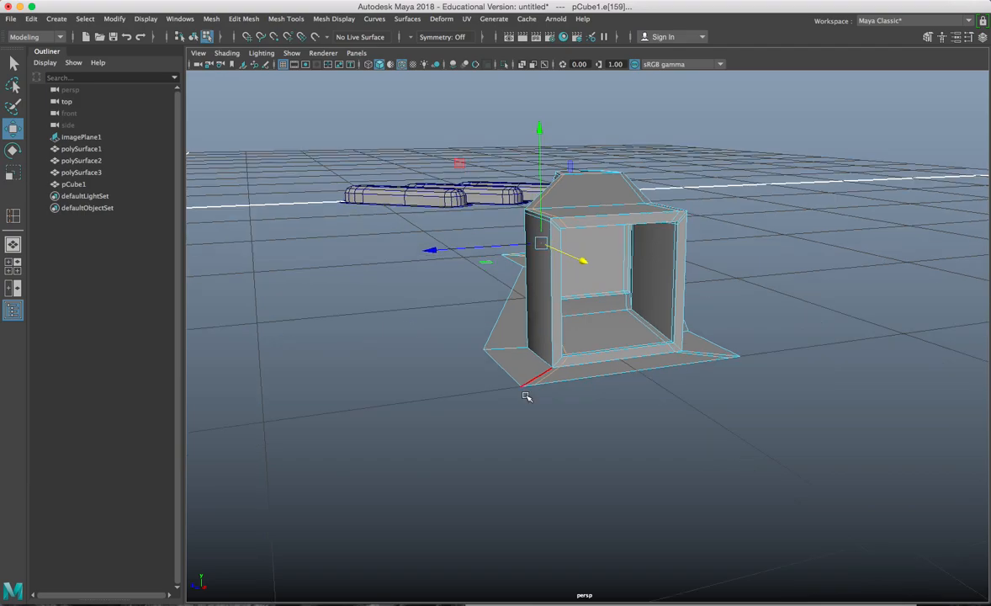
scroll(549, 400, up, 6)
mouse_move(574, 372)
alt+middle_down()
mouse_move(595, 369)
mouse_move(540, 367)
mouse_move(575, 365)
alt+middle_up()
scroll(491, 383, down, 7)
alt+drag(496, 381, 504, 387)
scroll(504, 387, up, 4)
Step: Cut a new edge loop around the lug and slide it close to the base
key(y)
scroll(542, 395, up, 5)
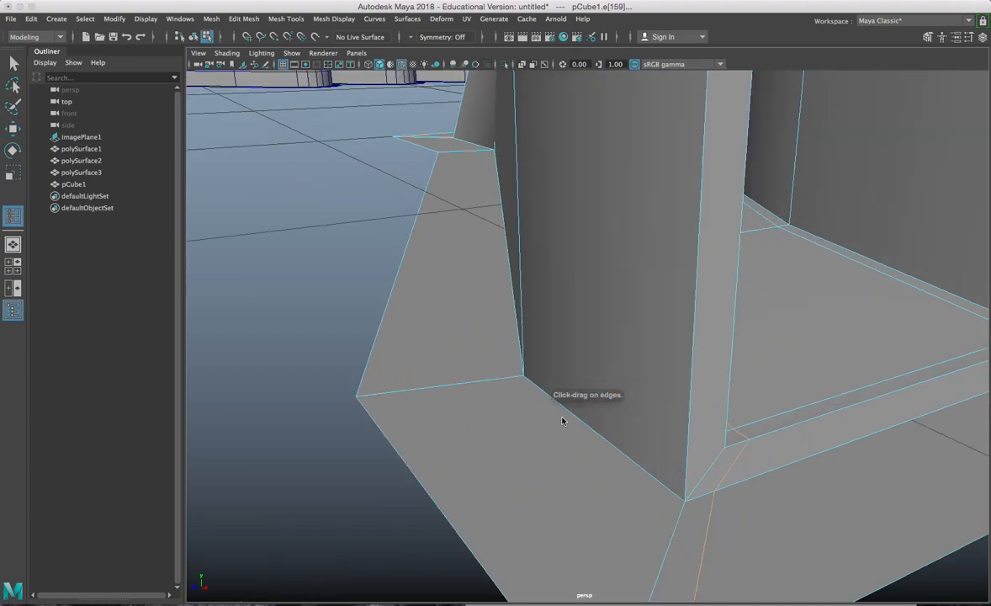
ctrl+click(650, 429)
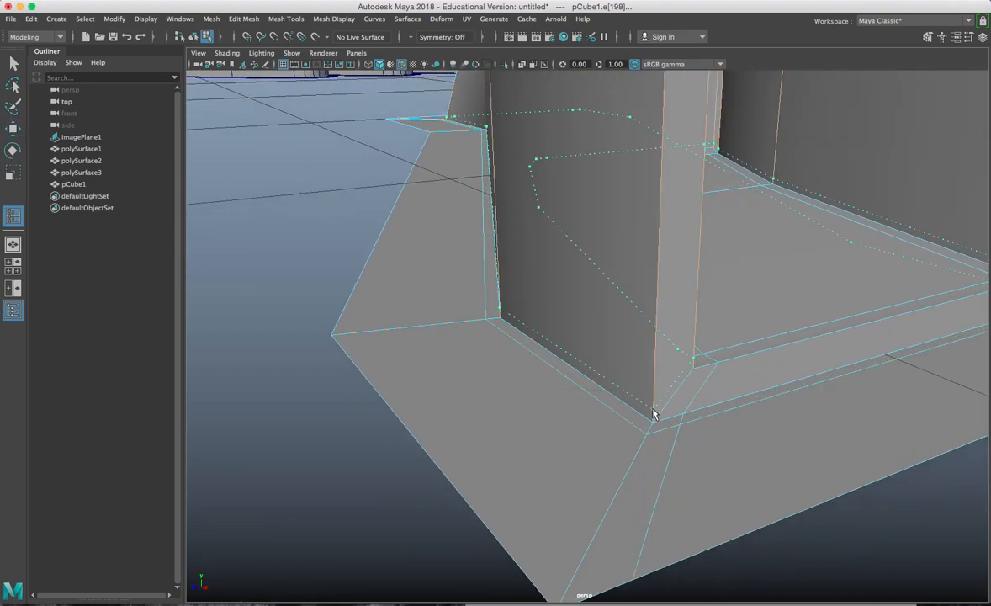
click(653, 406)
alt+drag(695, 406, 644, 400)
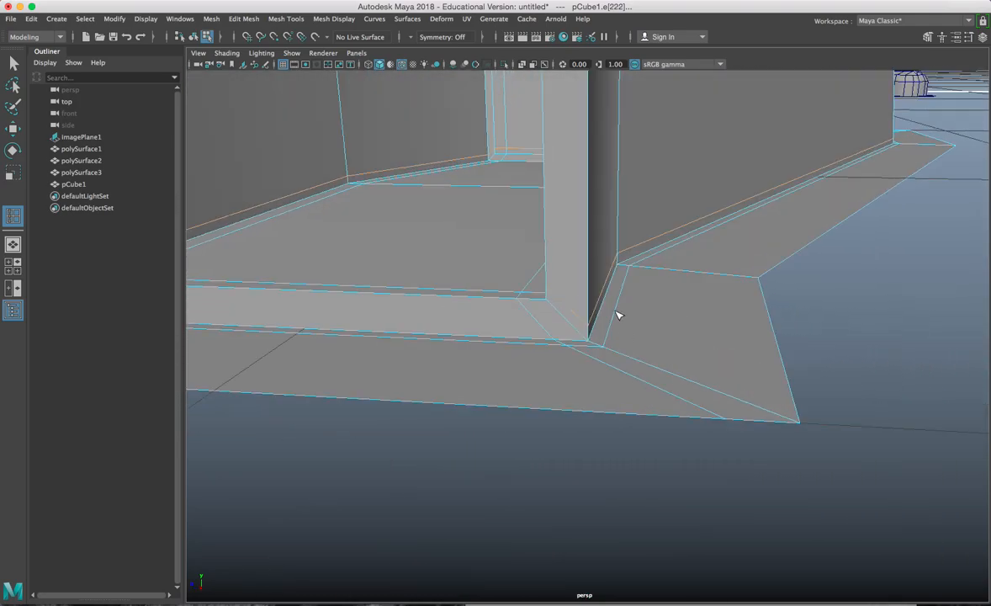
scroll(593, 349, down, 10)
alt+drag(587, 361, 641, 394)
Step: Return to object mode and reselect the lug
key(w)
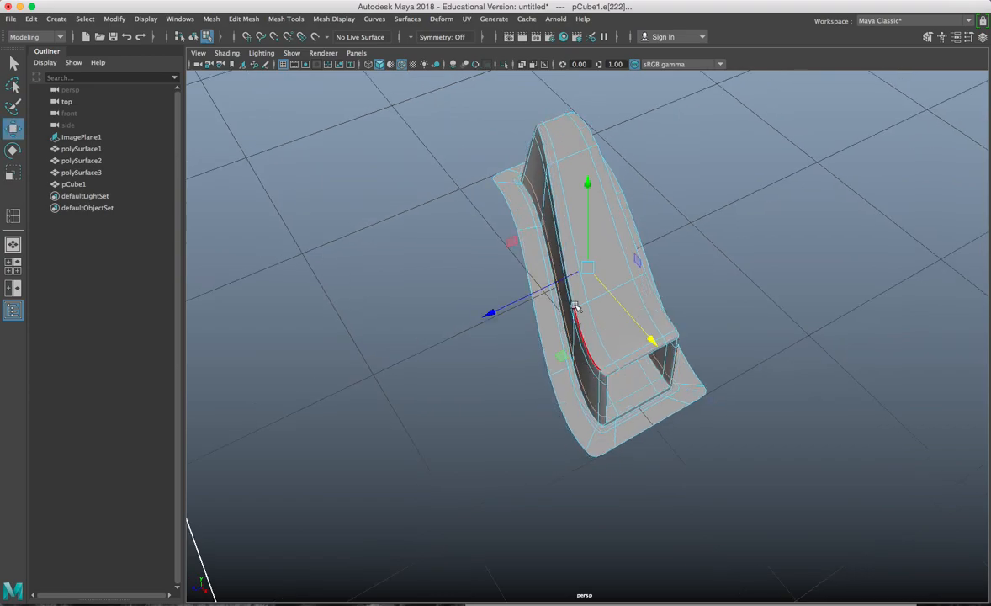
alt+drag(587, 303, 590, 291)
right_drag(587, 254, 602, 287)
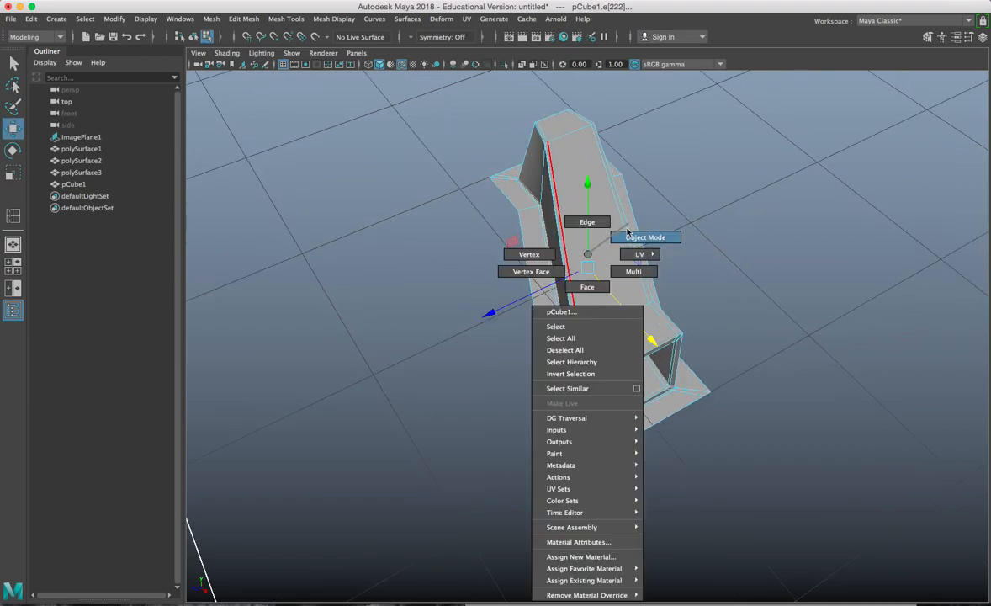
right_drag(628, 227, 625, 238)
click(663, 242)
alt+drag(540, 268, 626, 279)
click(566, 268)
Step: Make an unwanted duplicate of the lug, delete it, and reselect the original
key(d)
key(ctrl+d)
scroll(612, 362, up, 3)
key(Delete)
click(636, 393)
Step: Scale the flange corner vertex pairs sideways at both ends of the lug
right_drag(625, 254, 574, 256)
click(588, 310)
alt+middle_drag(600, 336, 602, 308)
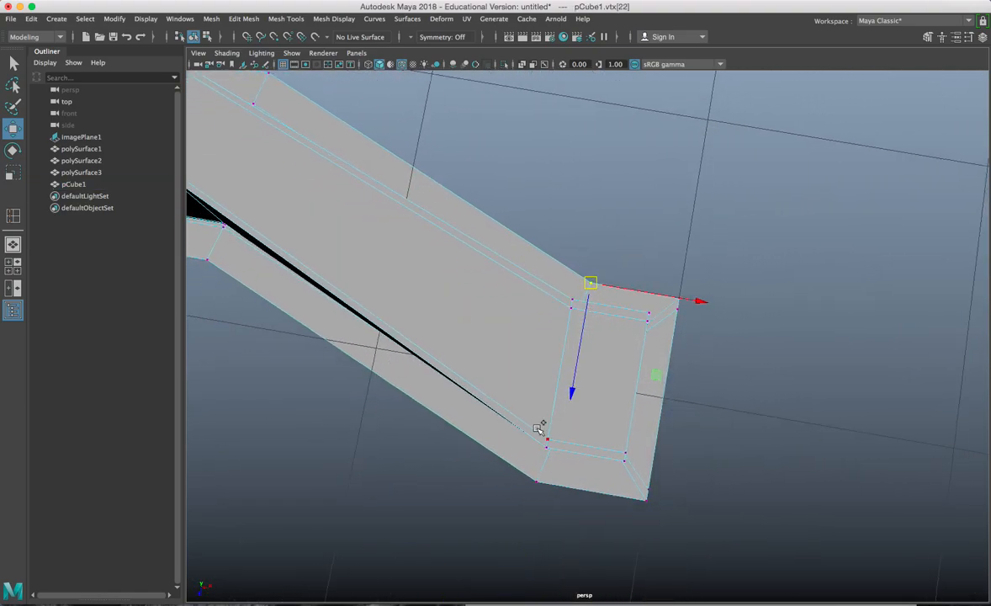
shift+click(533, 480)
key(r)
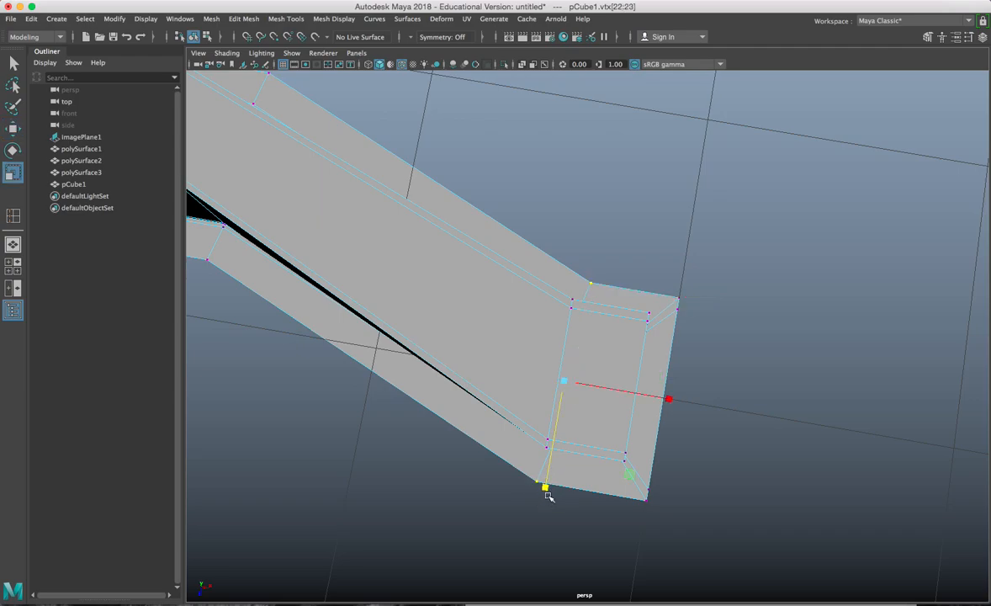
drag(637, 393, 744, 379)
scroll(582, 381, down, 3)
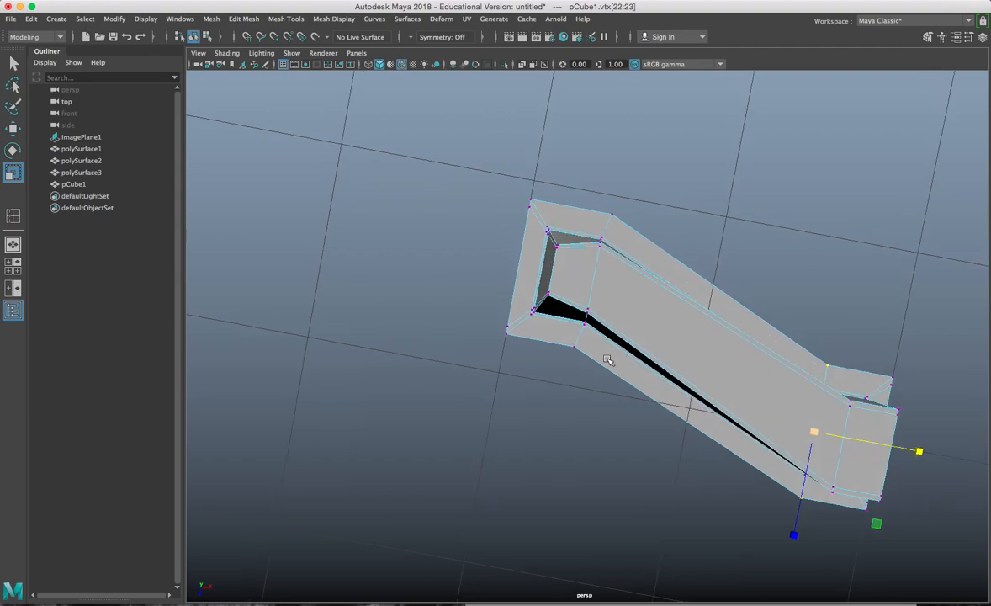
click(573, 348)
shift+drag(631, 225, 631, 228)
mouse_move(700, 299)
mouse_down()
mouse_move(976, 349)
mouse_move(697, 299)
mouse_up()
Step: Back in object mode, move the lug's pivot to its base corner
key(w)
right_drag(583, 241, 604, 232)
alt+drag(615, 285, 530, 268)
key(d)
drag(633, 384, 639, 389)
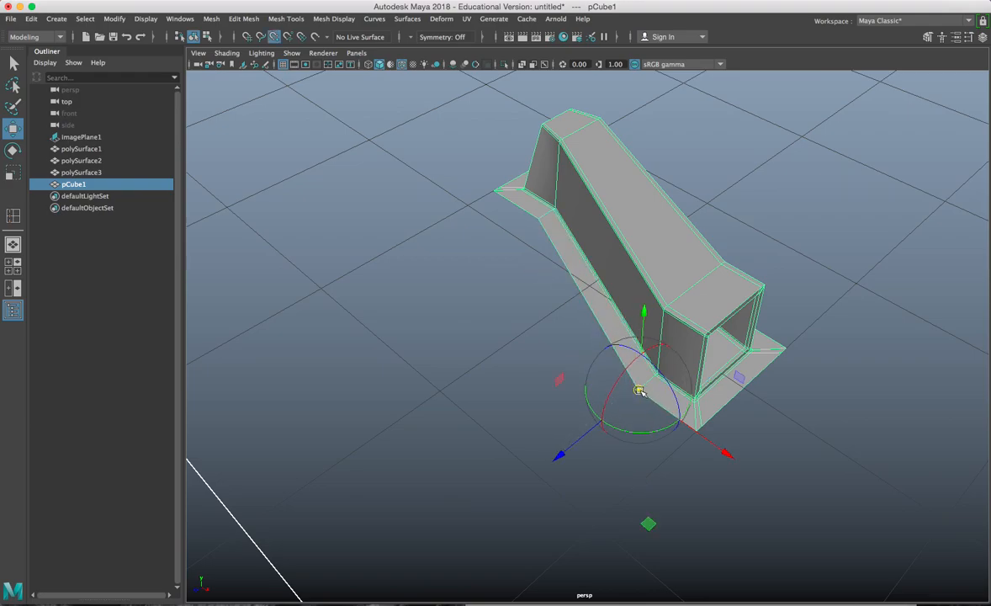
Step: Snap the pivot to the base edge and offset-duplicate the lug into a row of 19
click(670, 426)
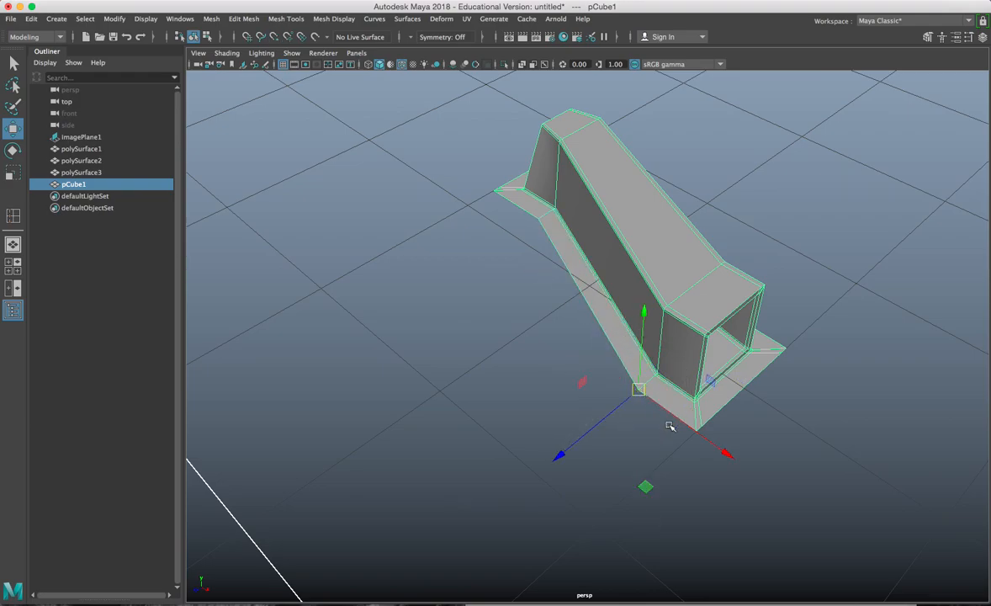
key(ctrl+d)
mouse_move(668, 425)
alt+mouse_down()
mouse_move(683, 418)
mouse_move(656, 426)
alt+mouse_up()
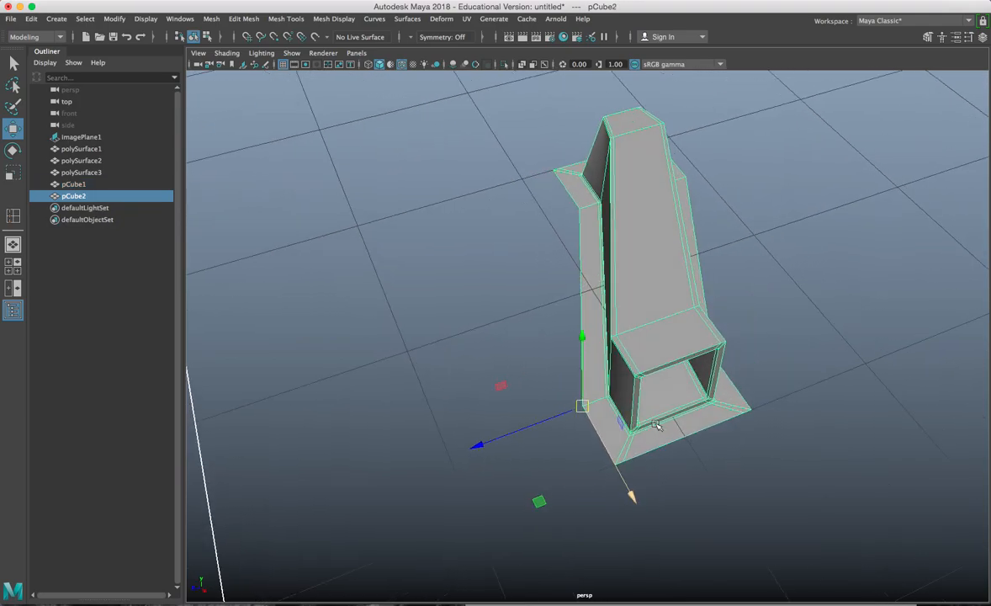
drag(563, 418, 593, 376)
scroll(547, 372, down, 5)
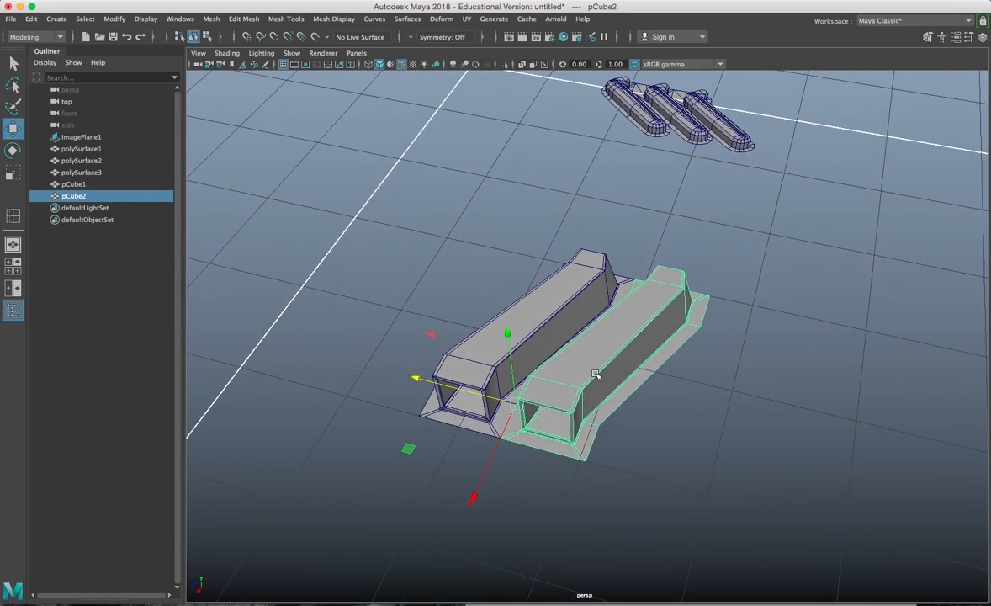
key(shift+d)
key(shift+d)
key(shift+d)
mouse_move(637, 462)
alt+mouse_down()
mouse_move(576, 447)
mouse_move(649, 416)
mouse_move(497, 407)
mouse_move(539, 387)
mouse_move(617, 379)
mouse_move(612, 373)
mouse_move(620, 467)
alt+mouse_up()
key(shift+d)
key(shift+d)
key(shift+d)
key(shift+d)
key(shift+d)
key(shift+d)
key(shift+d)
key(shift+d)
key(shift+d)
key(shift+d)
key(shift+d)
key(shift+d)
key(shift+d)
key(shift+d)
scroll(502, 402, down, 3)
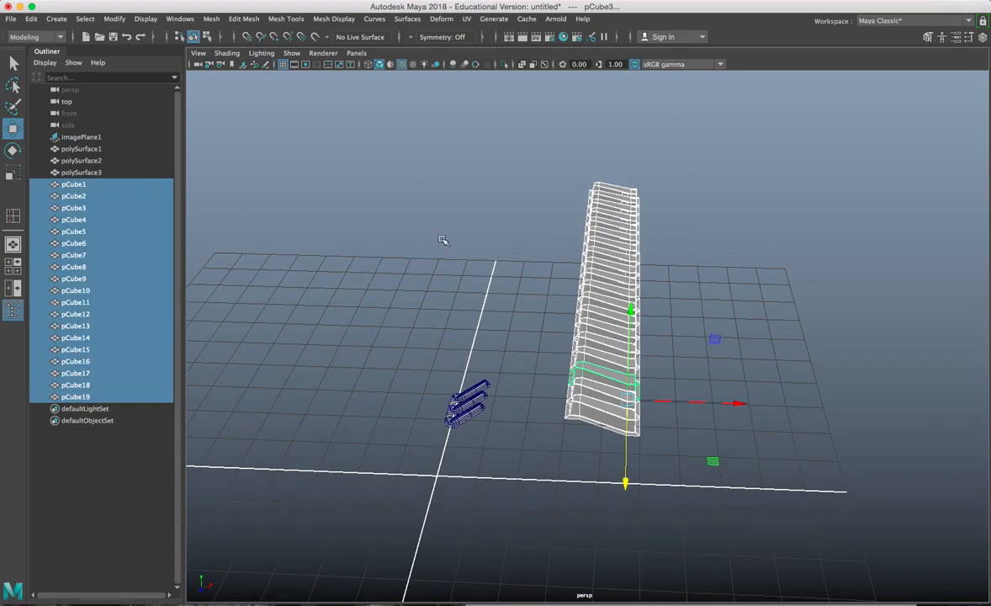
Step: Combine all the lugs into one mesh and open Save Scene As
click(212, 19)
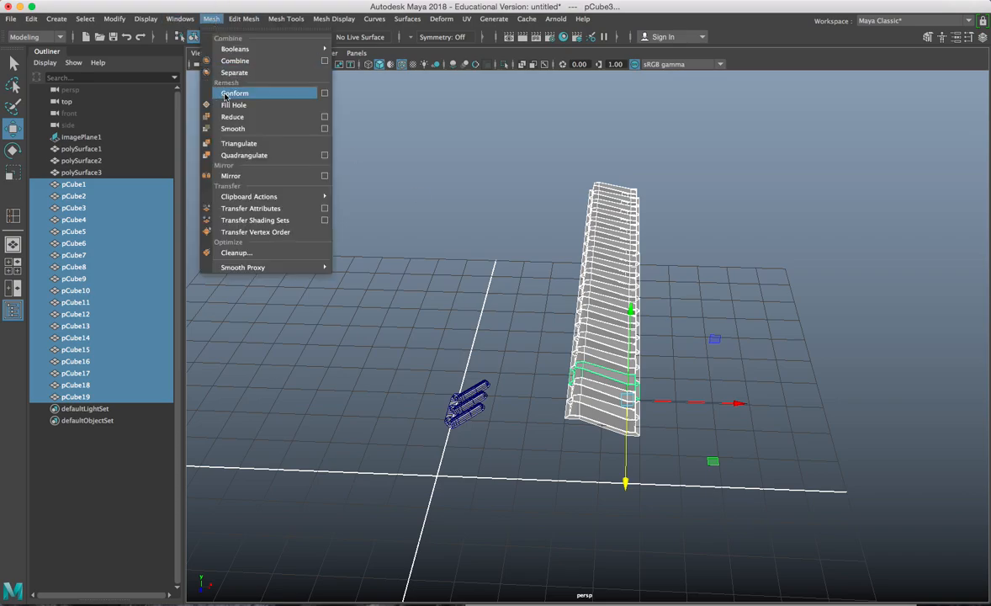
click(215, 60)
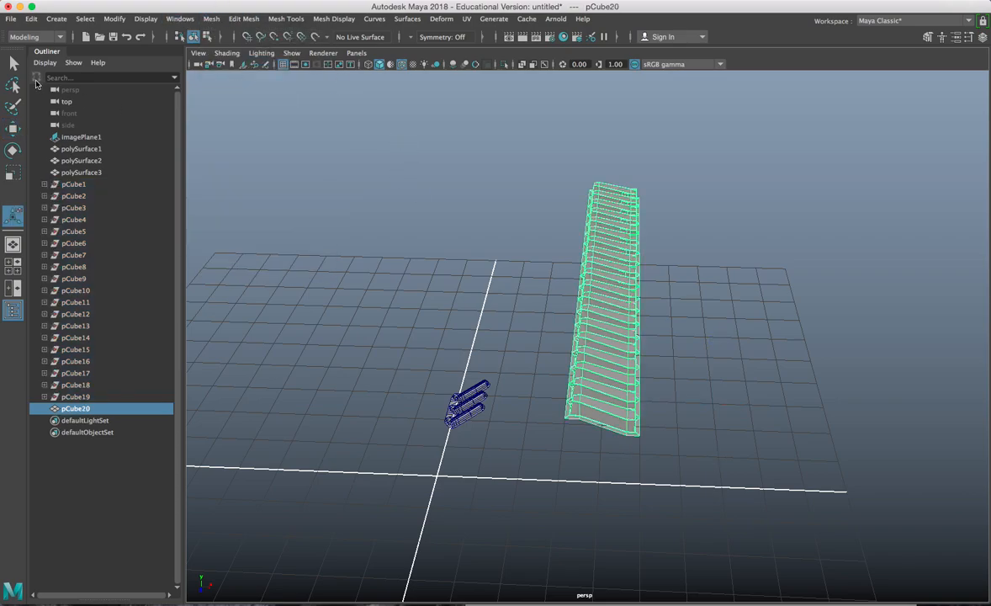
click(10, 18)
click(33, 74)
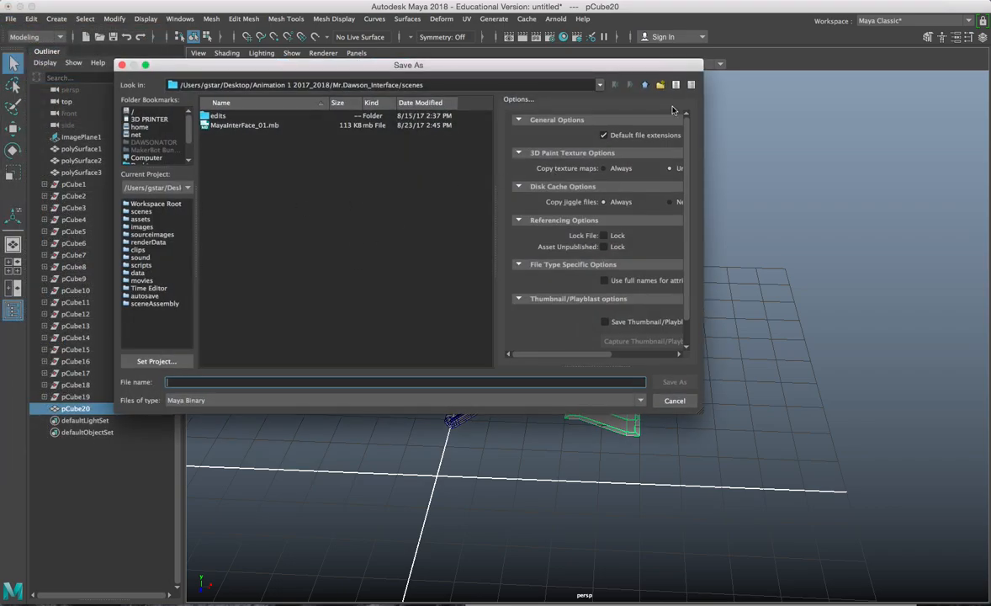
Step: Save the scene as TireTread_001 in Desktop/Animation 3 2017_2018/Vehicle_Design/scenes
click(645, 85)
click(645, 85)
click(645, 85)
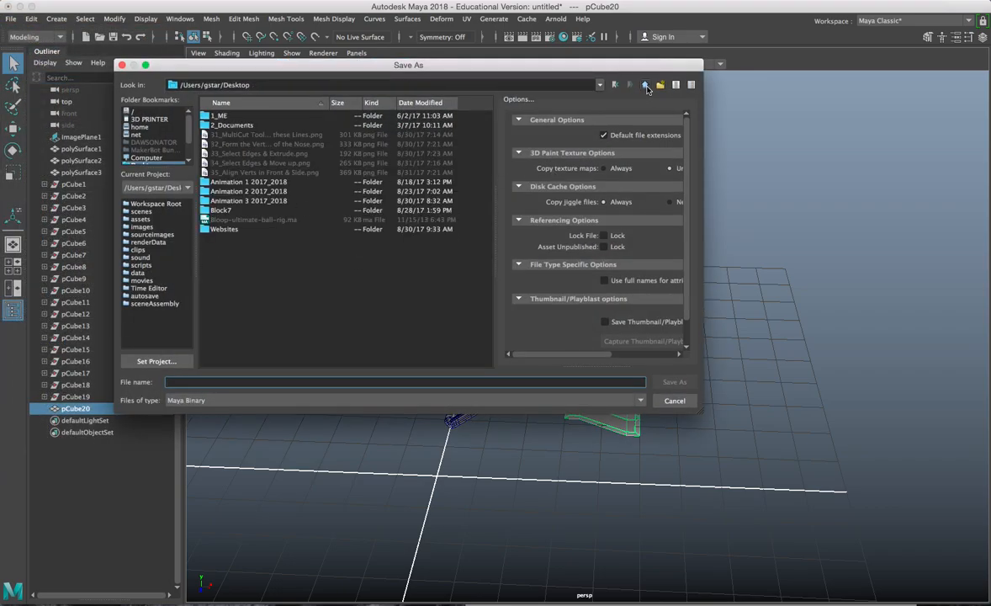
double_click(253, 201)
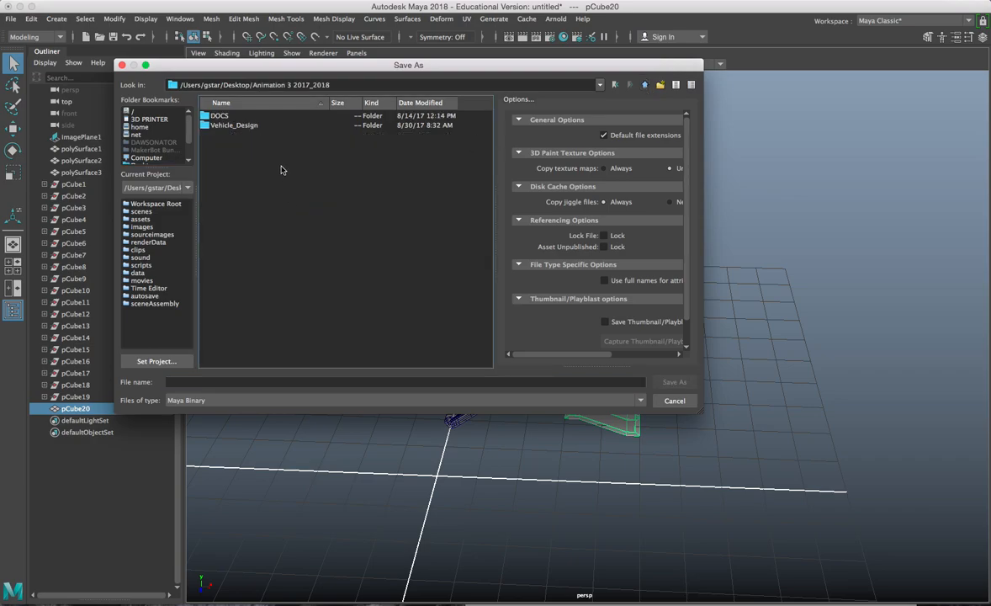
double_click(240, 125)
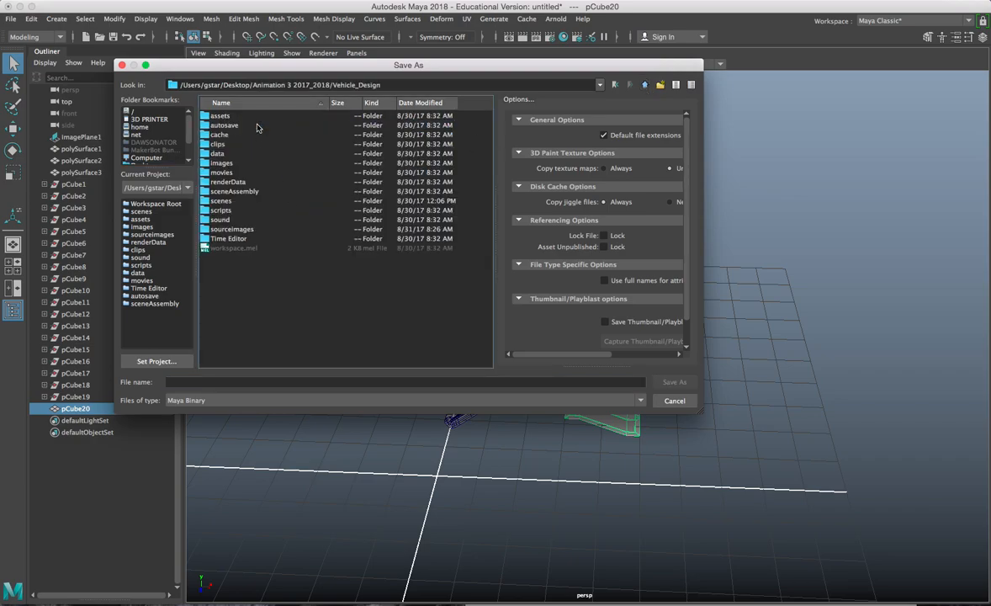
double_click(223, 201)
click(225, 383)
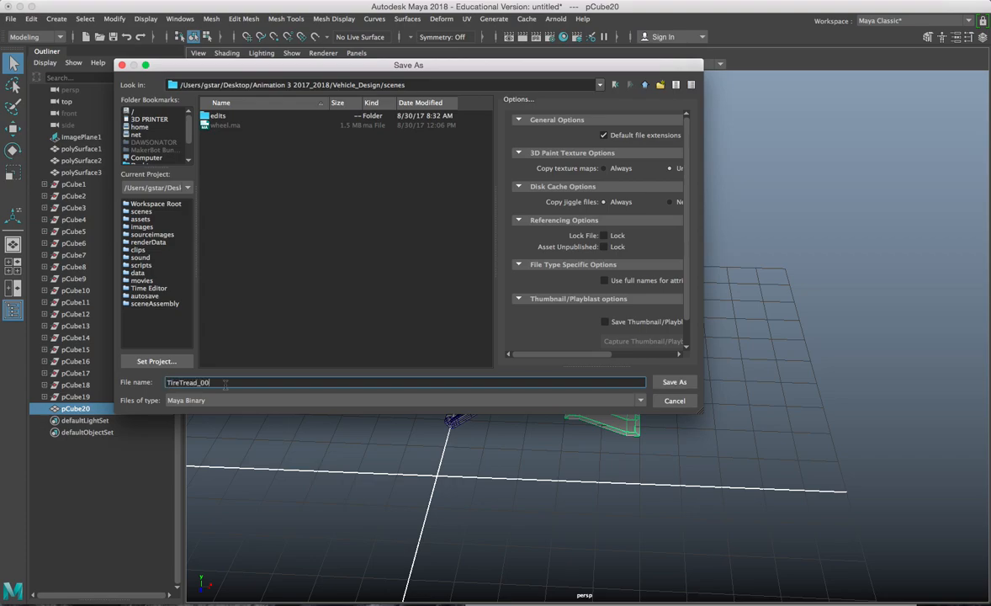
key(Return)
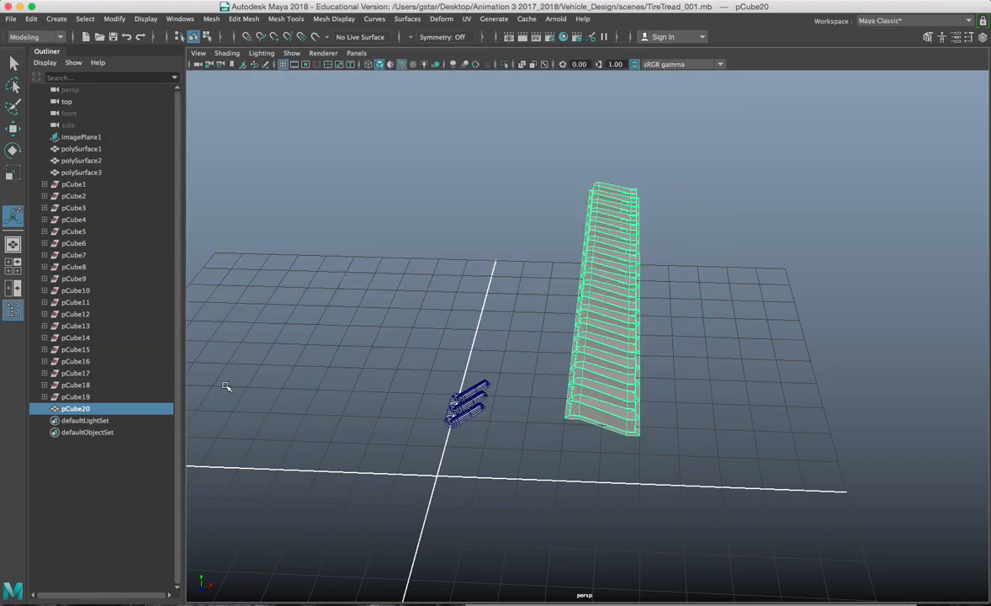
Step: Move the tread strip's pivot to its left edge
scroll(522, 378, up, 3)
key(w)
alt+drag(582, 330, 588, 353)
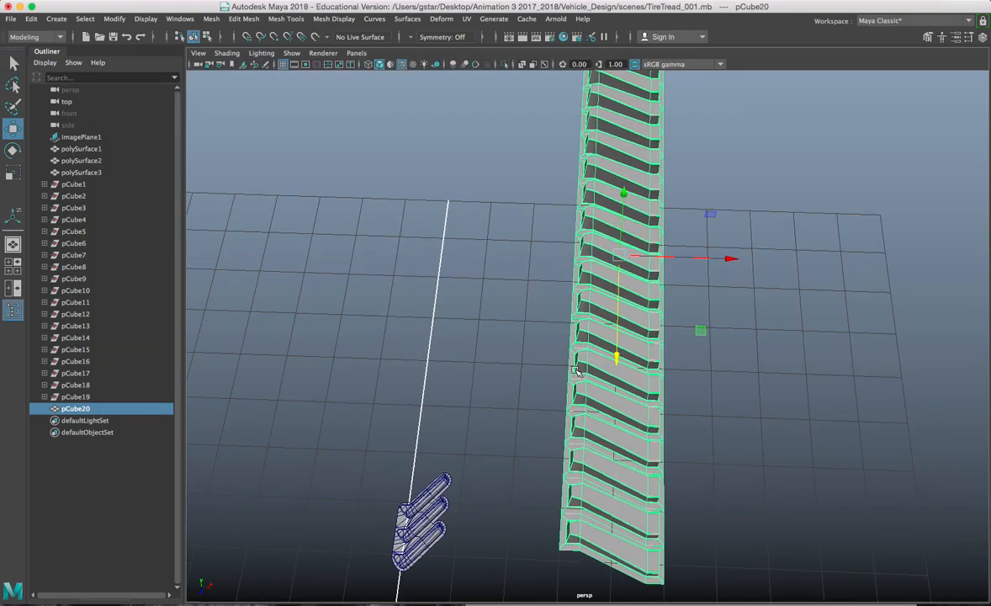
scroll(589, 362, up, 4)
key(d)
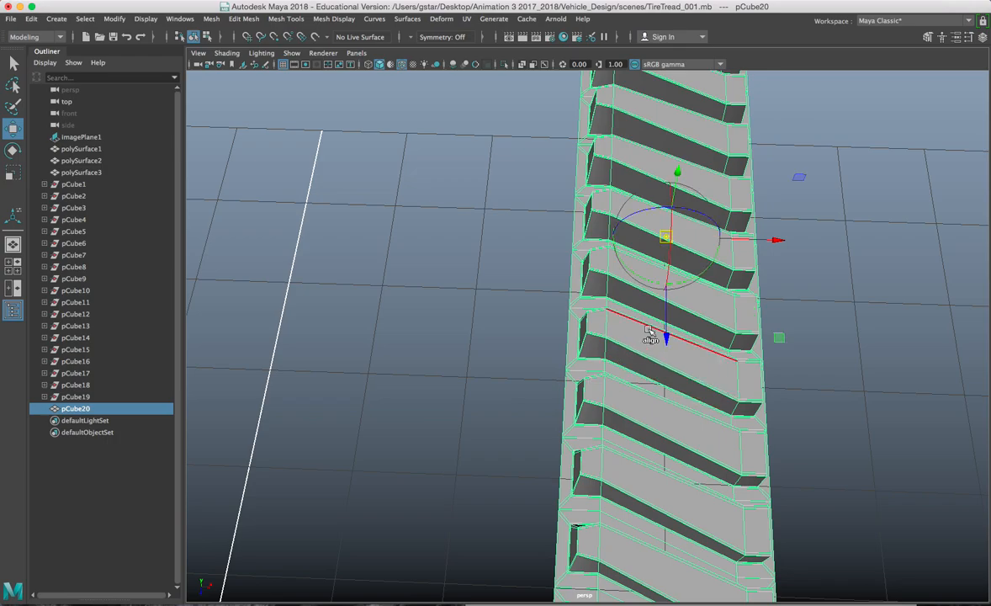
drag(744, 240, 571, 239)
alt+drag(579, 292, 609, 354)
scroll(505, 290, up, 5)
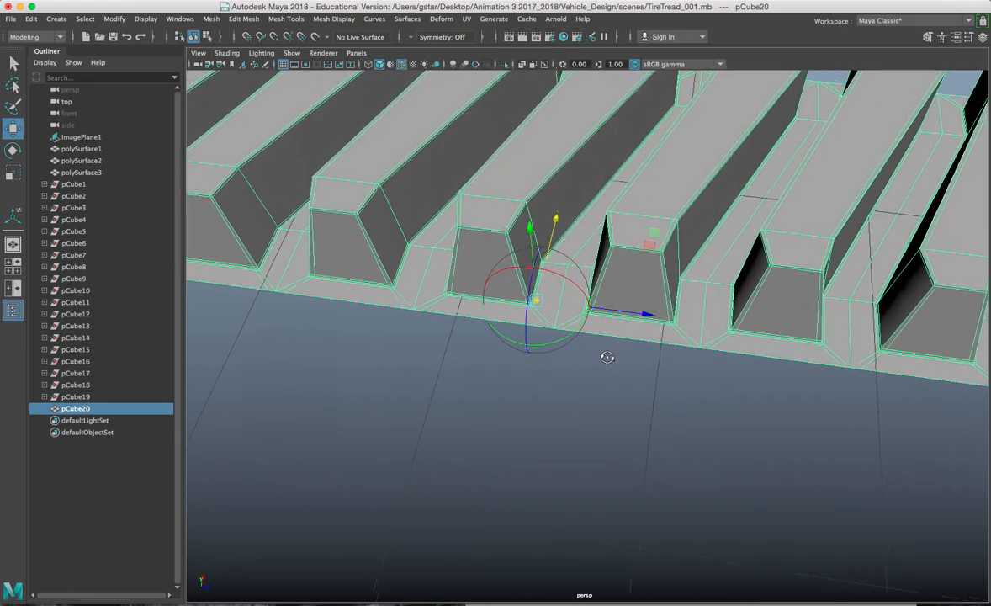
alt+drag(529, 311, 643, 311)
key(d)
key(f)
scroll(574, 271, down, 2)
Step: Duplicate the strip and rotate the copy 180° around its edge pivot
key(ctrl+d)
key(e)
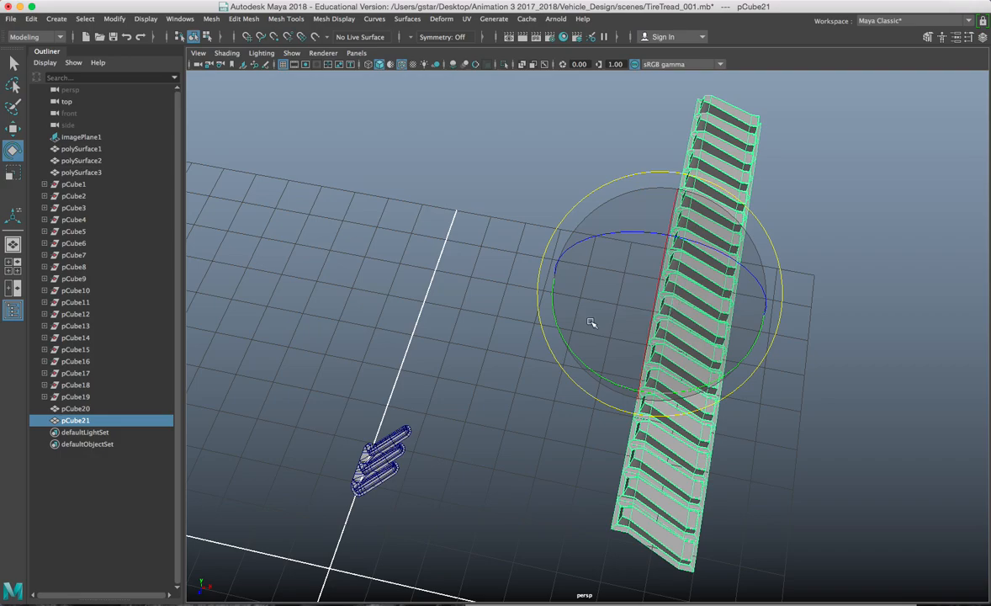
drag(556, 313, 771, 208)
Step: Orbit around both tread rows to inspect where the strips meet
key(w)
alt+drag(740, 277, 690, 335)
scroll(695, 370, up, 5)
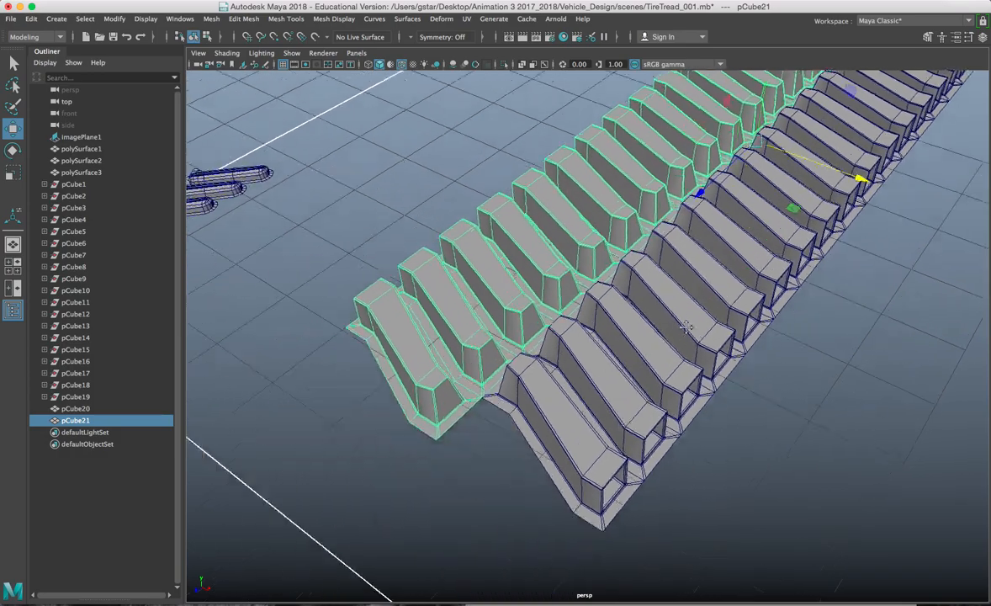
scroll(665, 361, up, 5)
alt+drag(640, 389, 703, 359)
scroll(697, 396, up, 6)
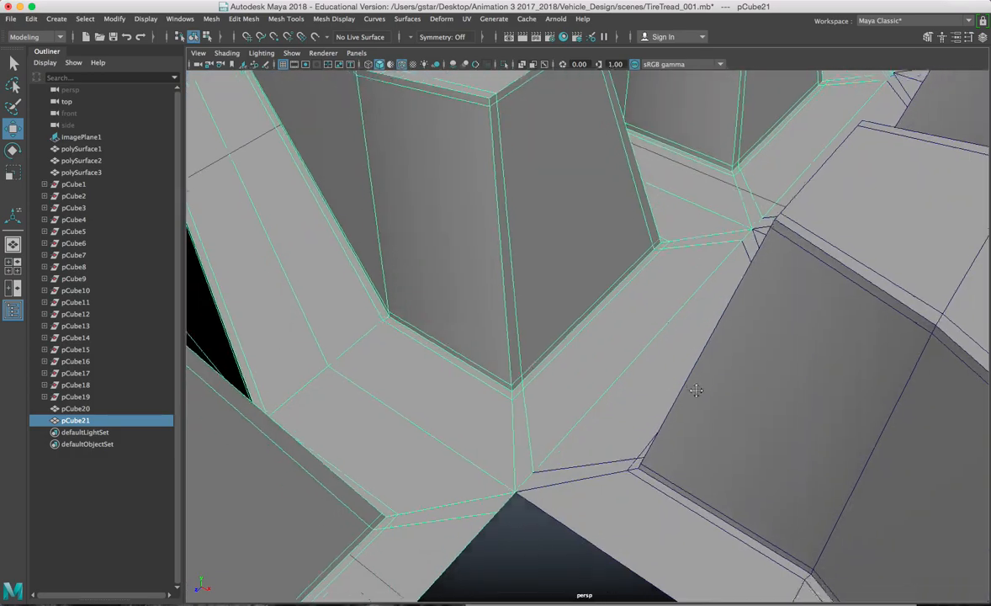
scroll(696, 389, down, 10)
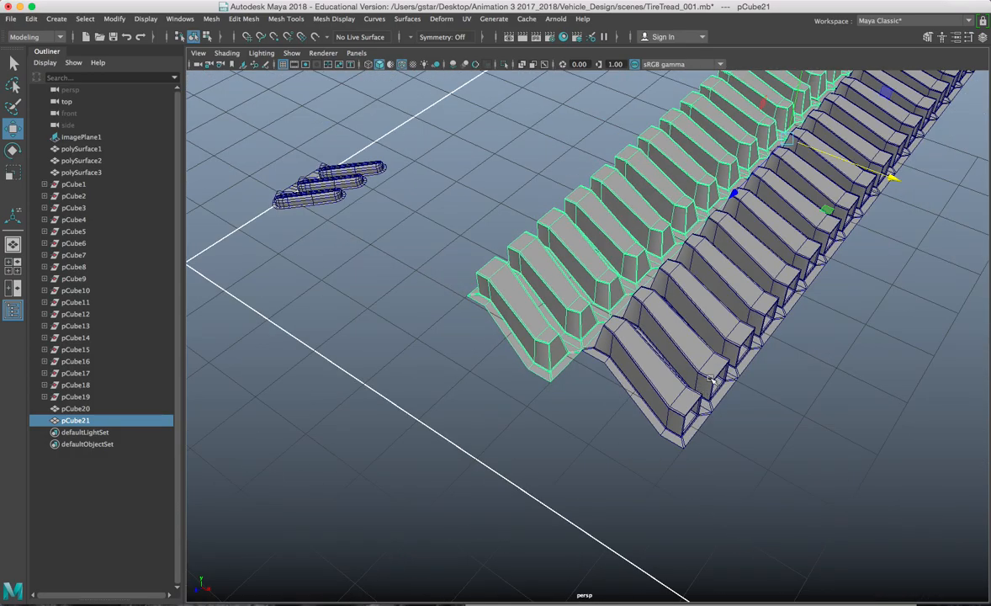
alt+drag(633, 448, 569, 362)
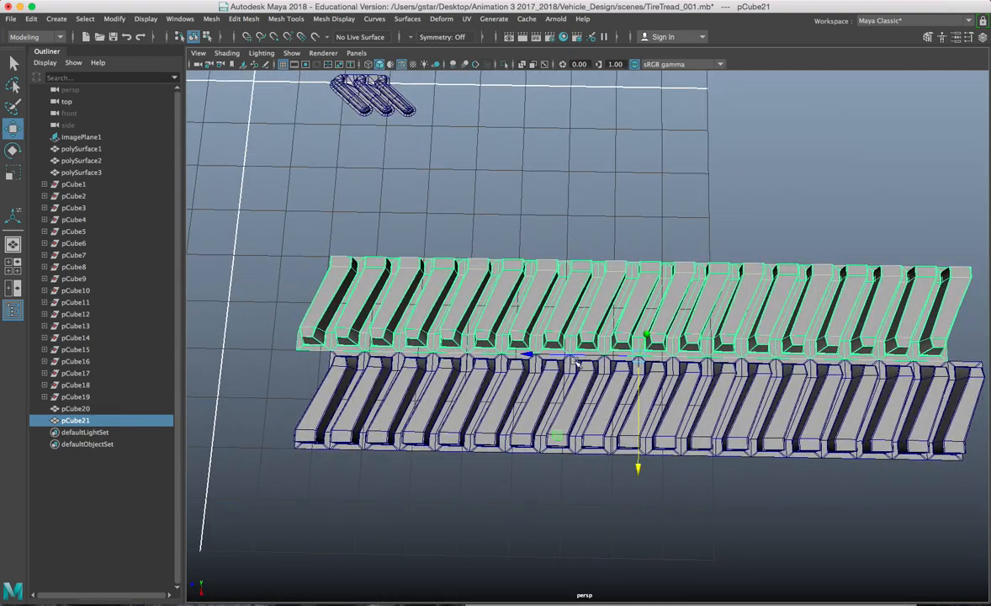
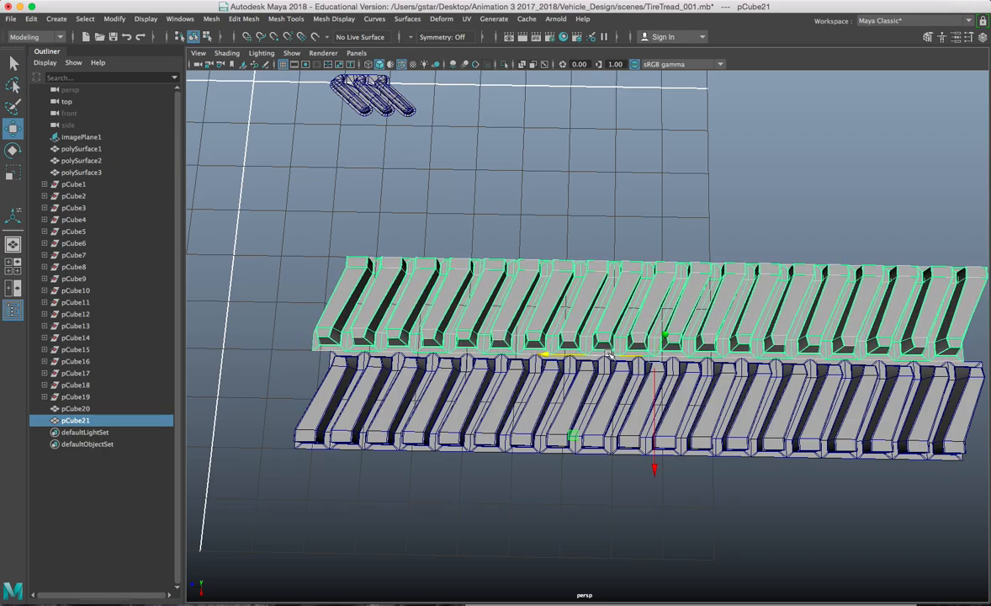
Step: Zoom and orbit across the two tread rows, then switch to the front view
scroll(609, 354, up, 10)
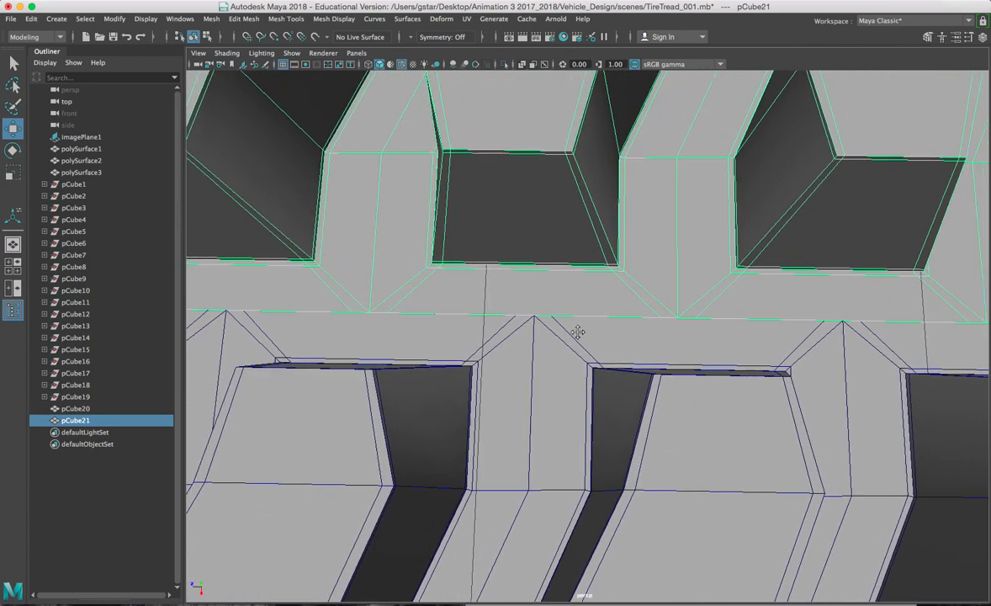
alt+middle_drag(580, 333, 526, 331)
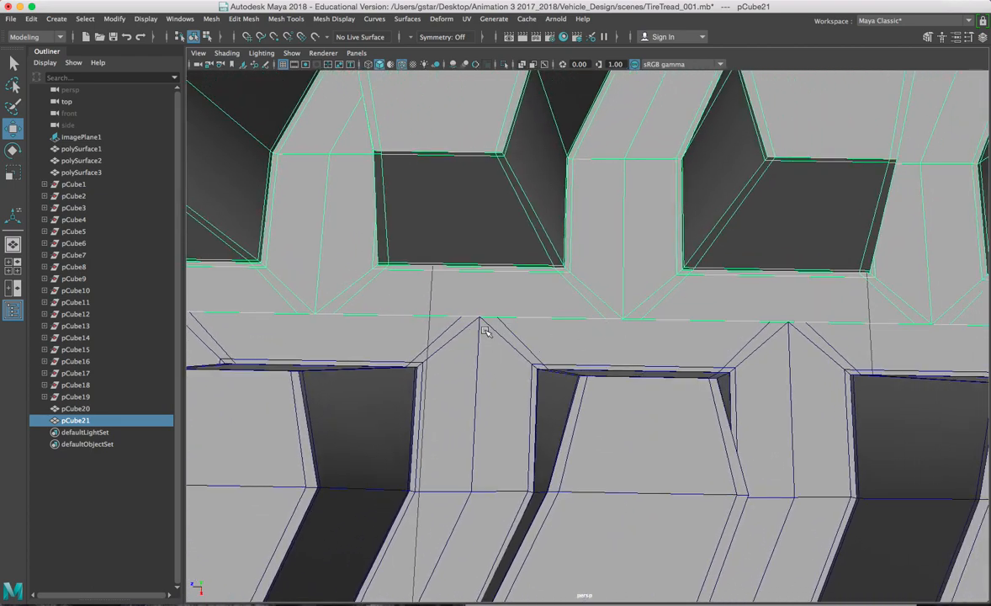
scroll(513, 324, down, 10)
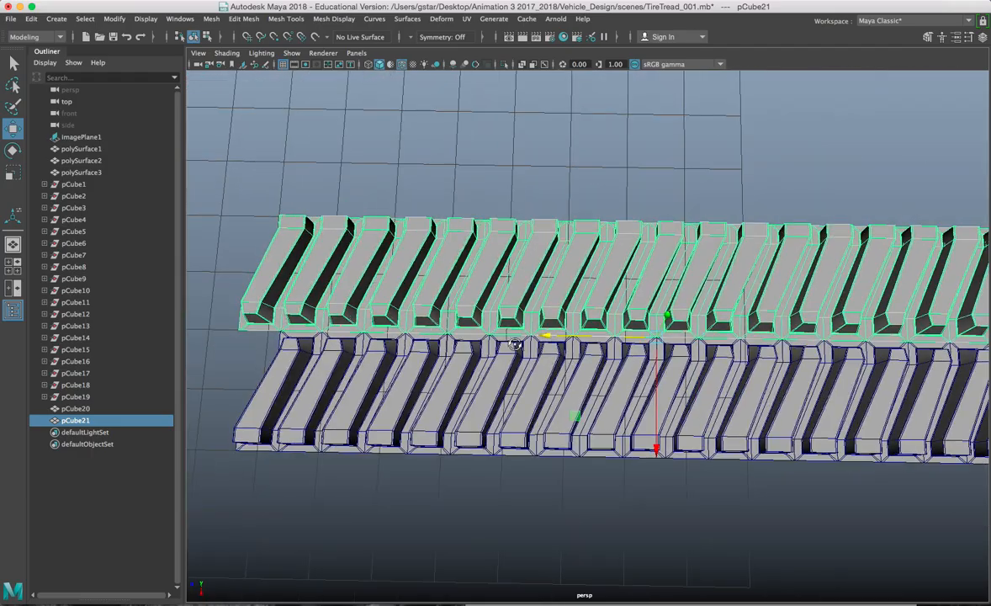
alt+drag(515, 345, 485, 286)
key(space)
key(space)
Step: Frame pCube21 in the front view and box-select the upper faces of its tread profile
key(f)
right_drag(509, 315, 511, 307)
right_drag(513, 288, 507, 285)
click(253, 226)
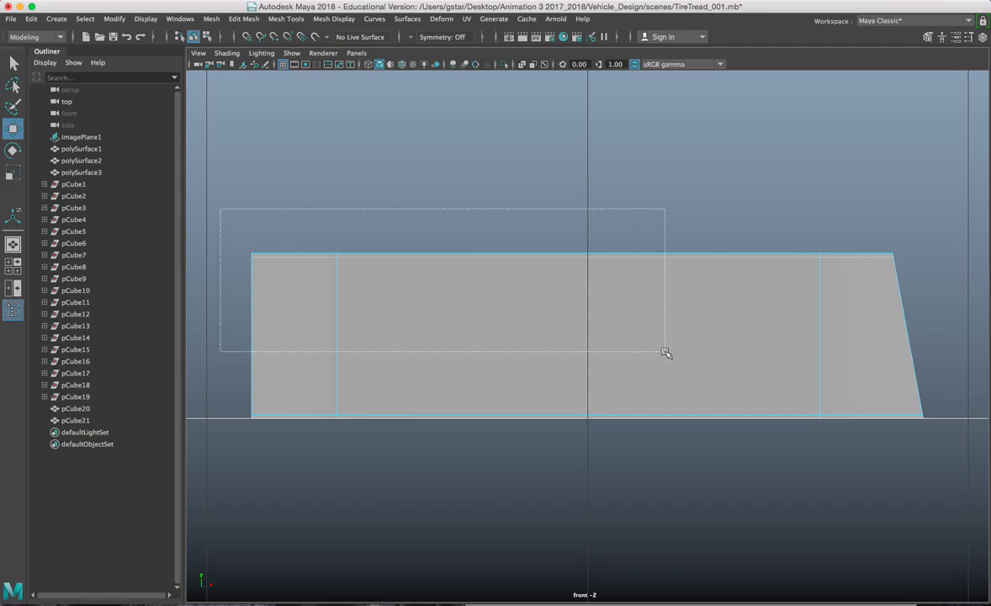
drag(919, 386, 941, 421)
Step: Slide the selected upper lug faces sideways along X, then return to Object Mode
key(space)
alt+drag(814, 197, 661, 246)
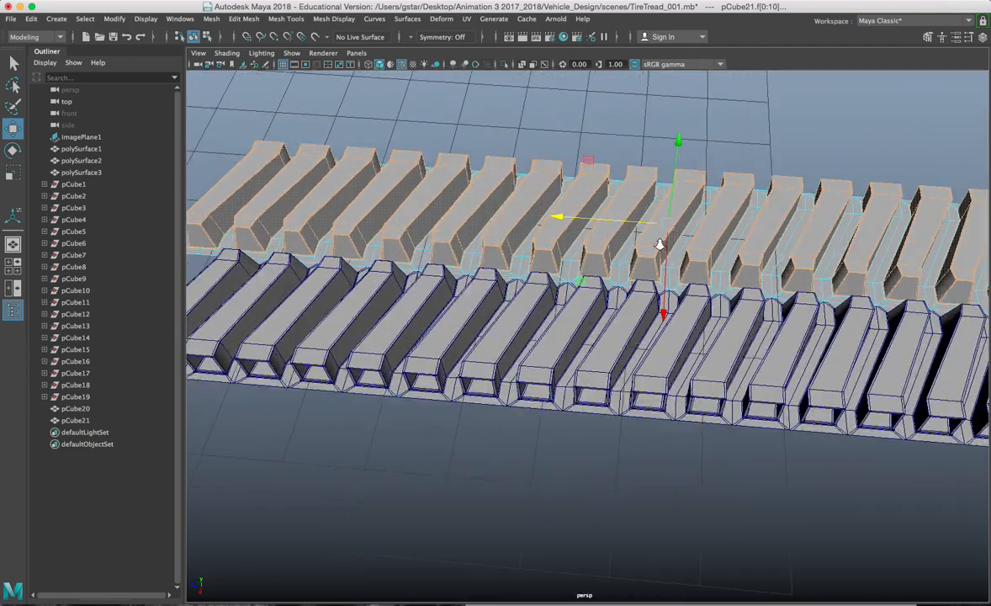
scroll(661, 245, up, 5)
alt+middle_drag(639, 237, 666, 323)
alt+drag(665, 323, 665, 249)
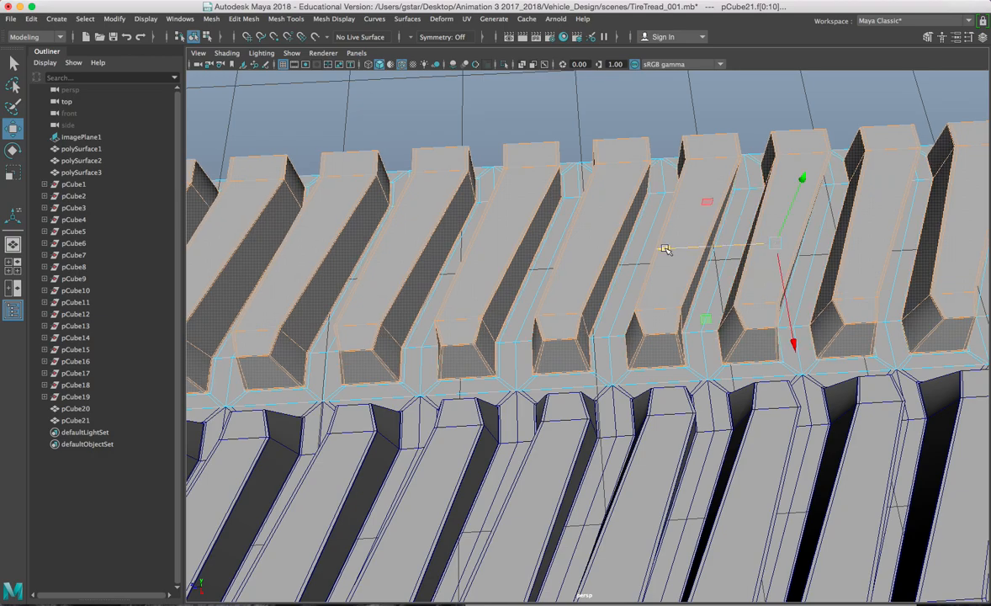
scroll(664, 250, up, 3)
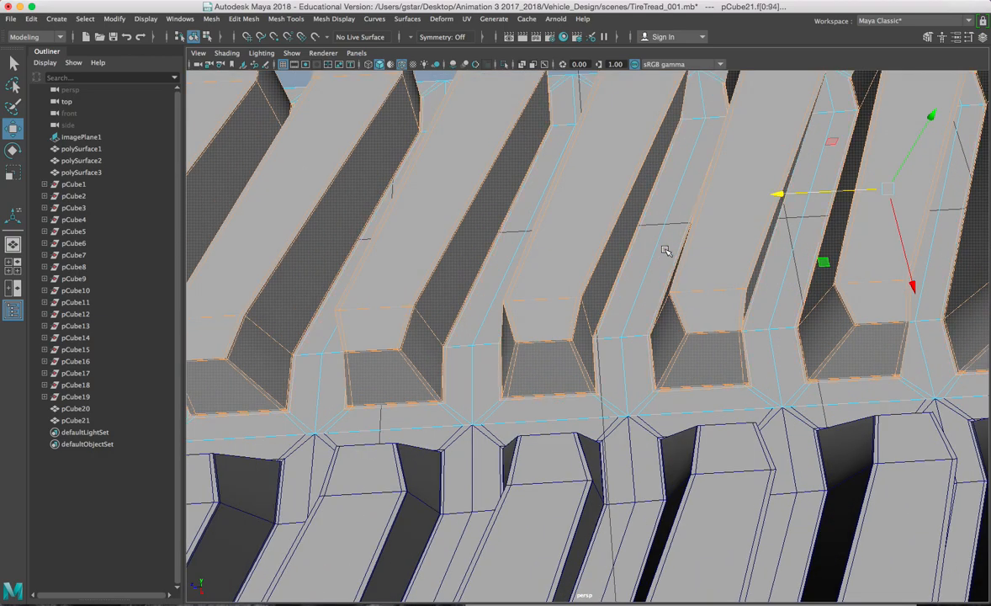
drag(777, 194, 759, 197)
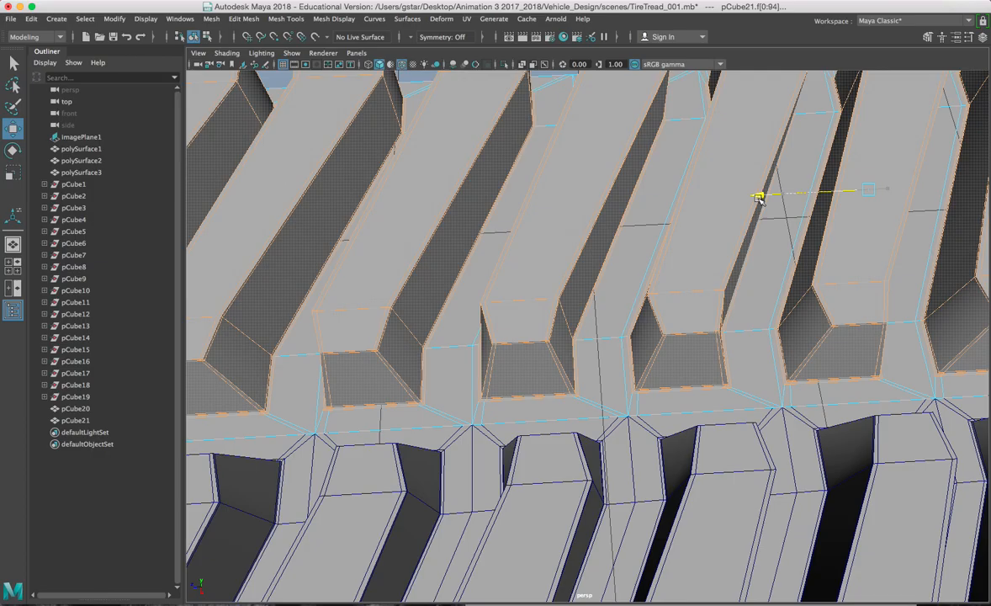
scroll(738, 209, down, 6)
alt+drag(716, 308, 592, 306)
right_drag(503, 272, 461, 207)
Step: Combine pCube20 and pCube21 into a single mesh, pCube22
drag(510, 206, 512, 208)
alt+drag(511, 208, 466, 201)
click(211, 18)
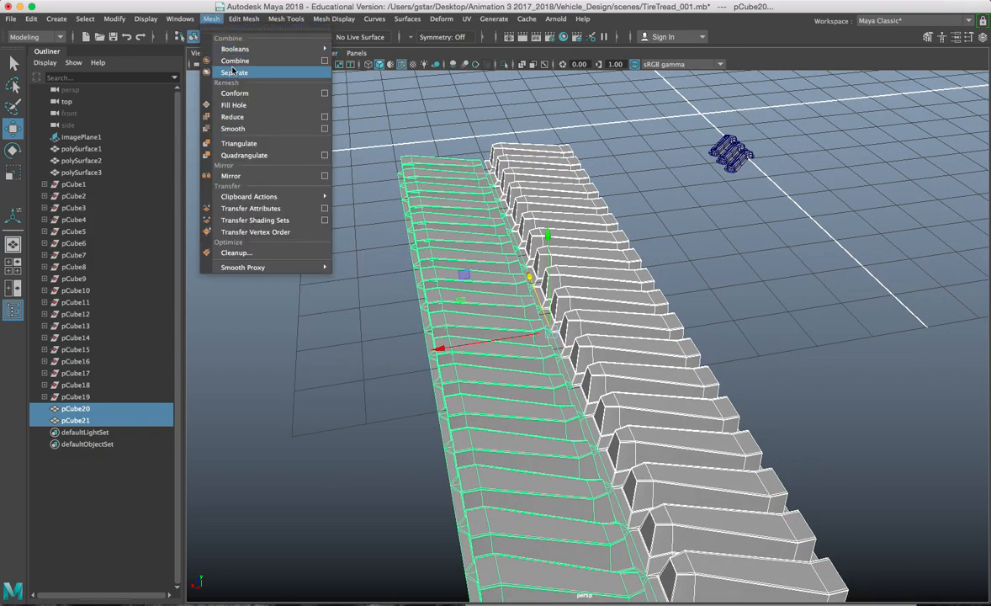
click(228, 58)
Step: Reselect pCube22 and bring up the Deform > Nonlinear deformer list
alt+drag(471, 322, 623, 417)
click(633, 367)
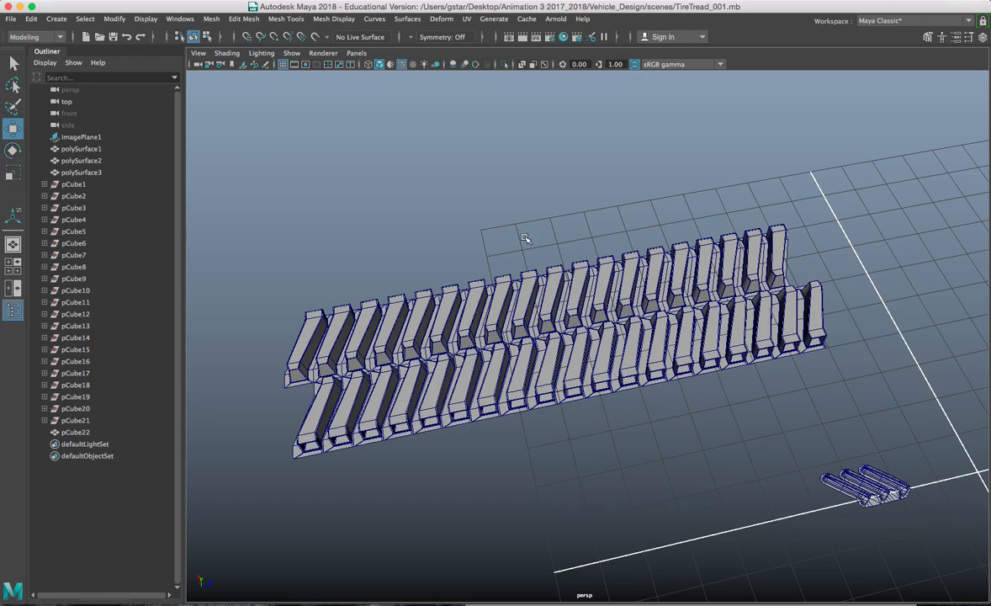
alt+drag(525, 239, 522, 250)
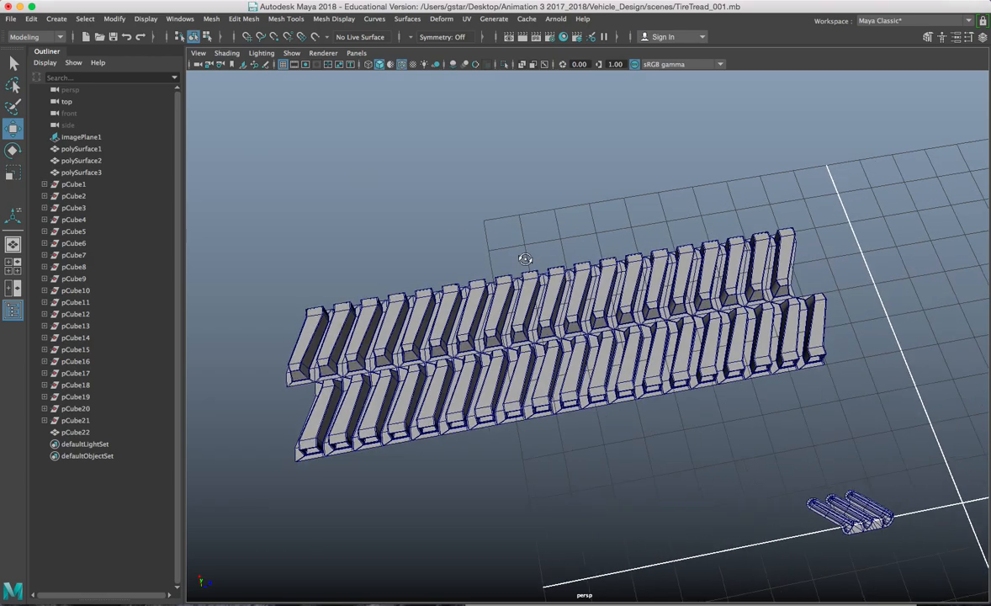
click(407, 18)
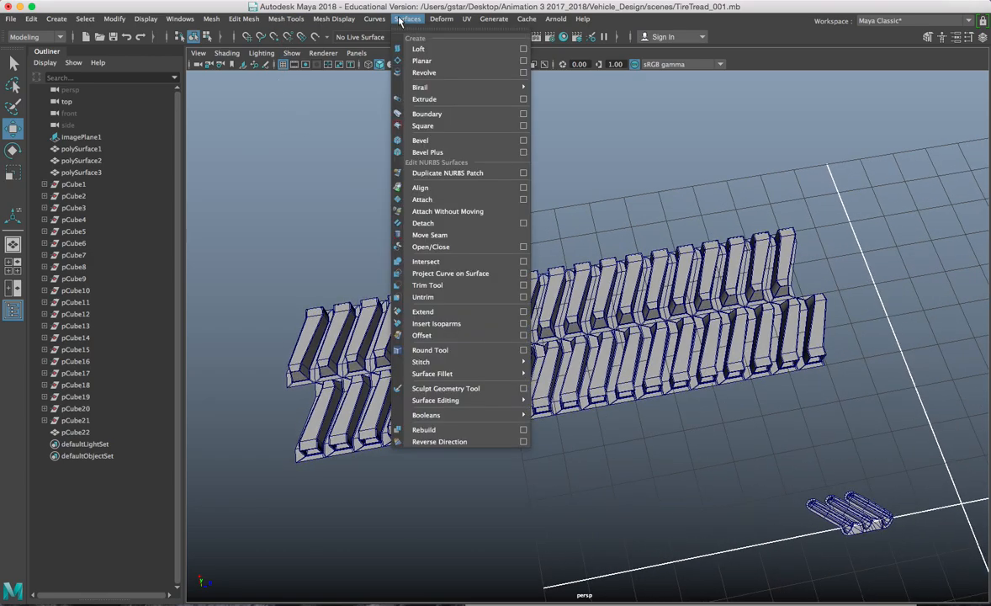
click(702, 229)
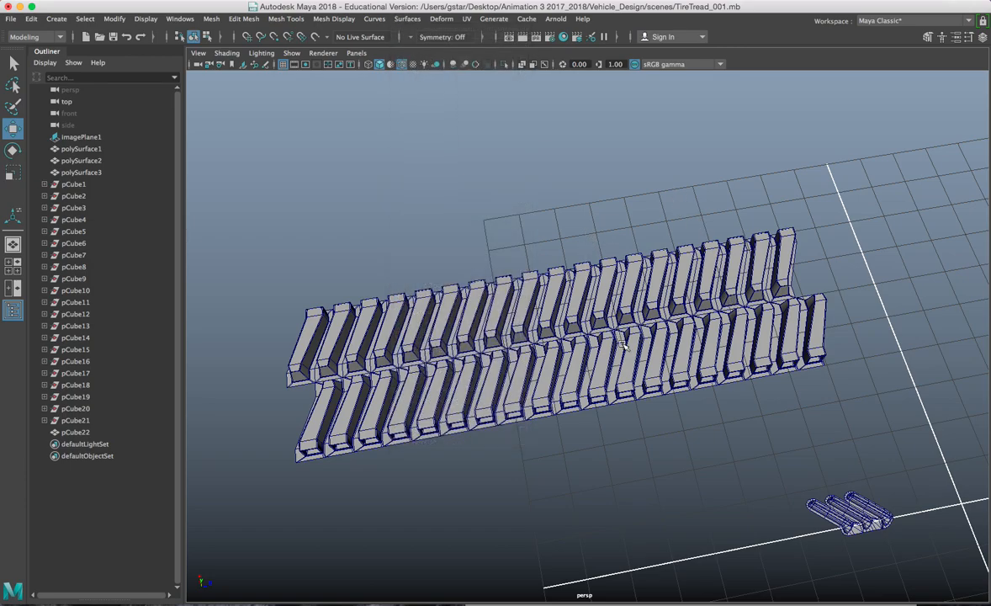
drag(621, 342, 621, 344)
click(442, 19)
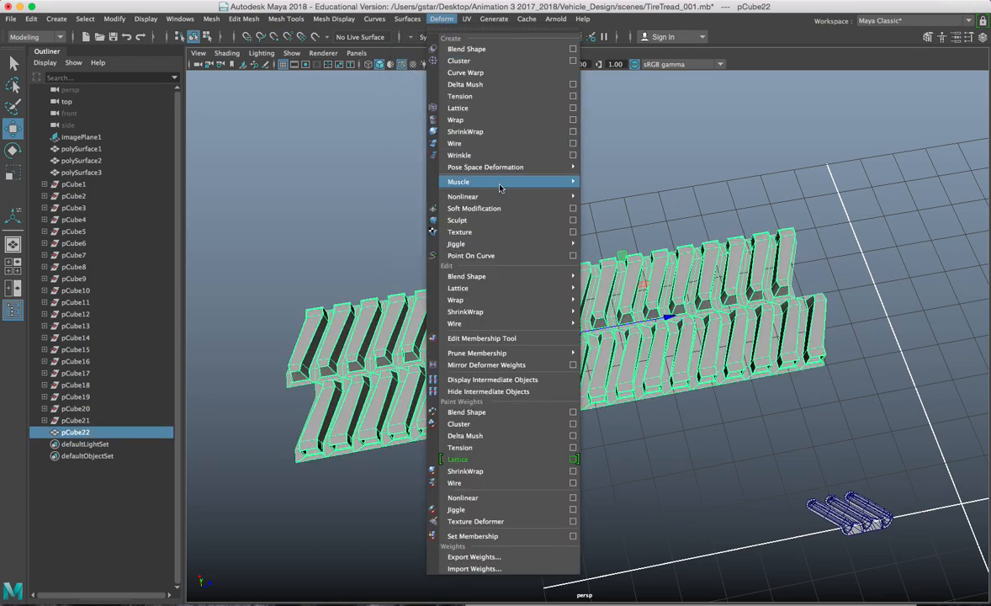
mouse_move(504, 197)
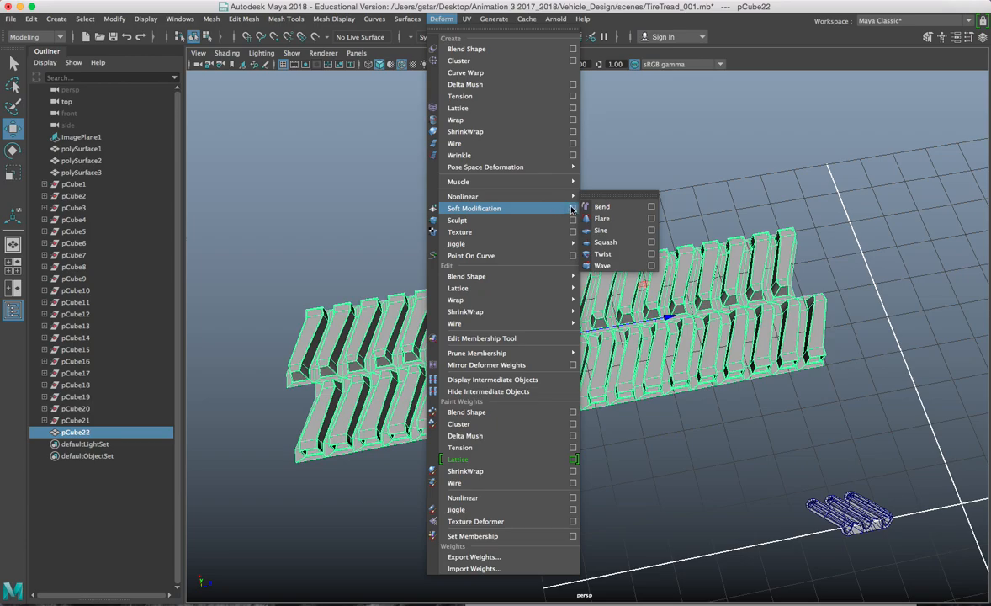
Step: Add a bend deformer to pCube22 and raise bend1 curvature to 96.136
click(602, 207)
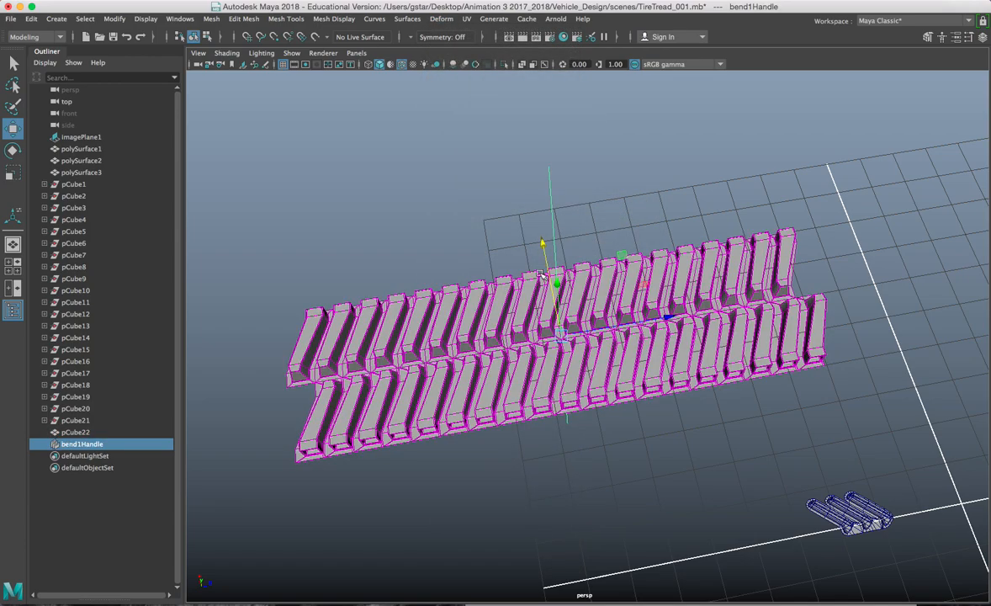
alt+drag(565, 346, 792, 214)
click(956, 38)
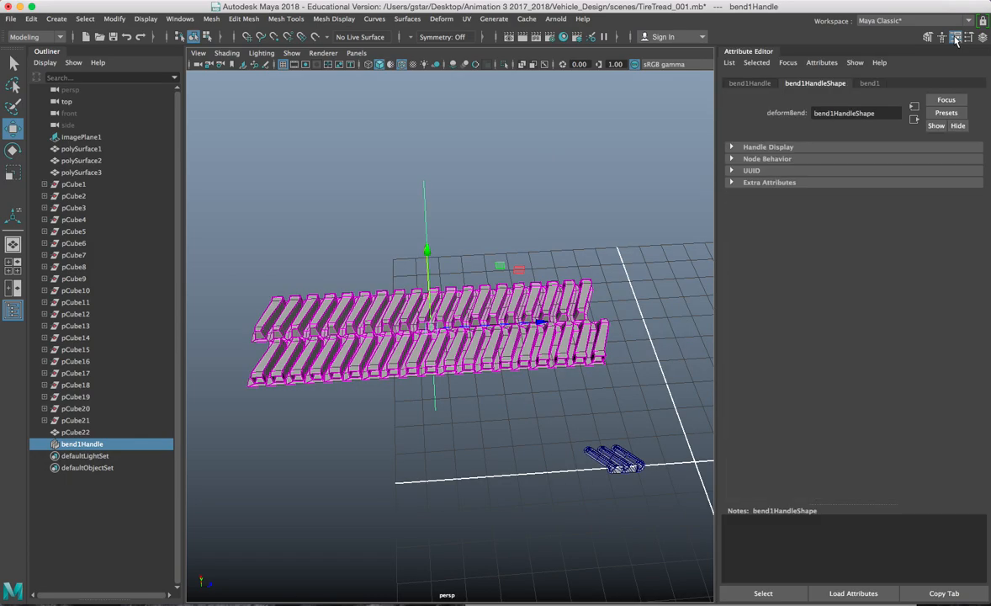
click(870, 84)
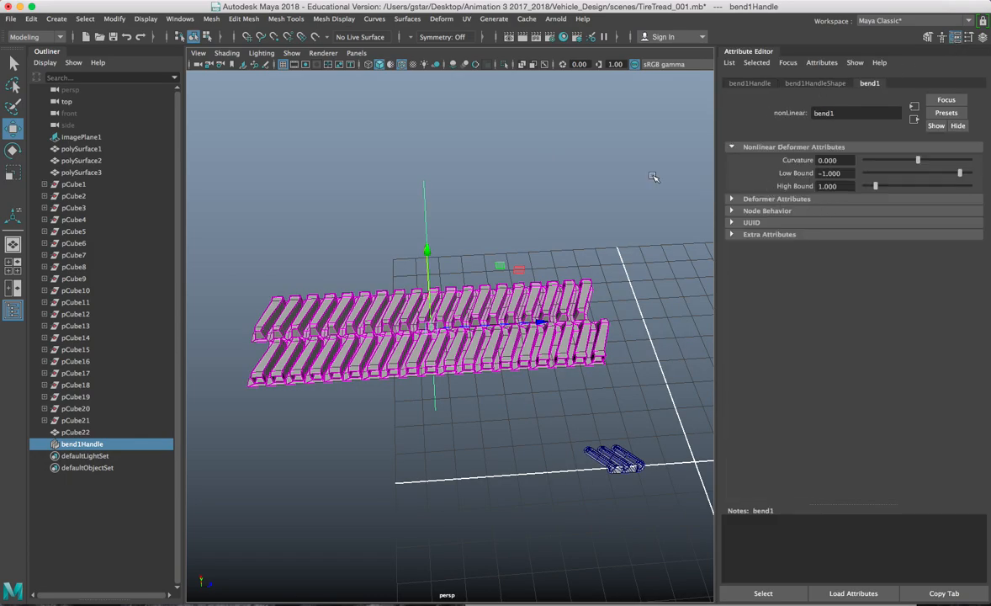
scroll(569, 246, up, 5)
alt+drag(576, 236, 707, 194)
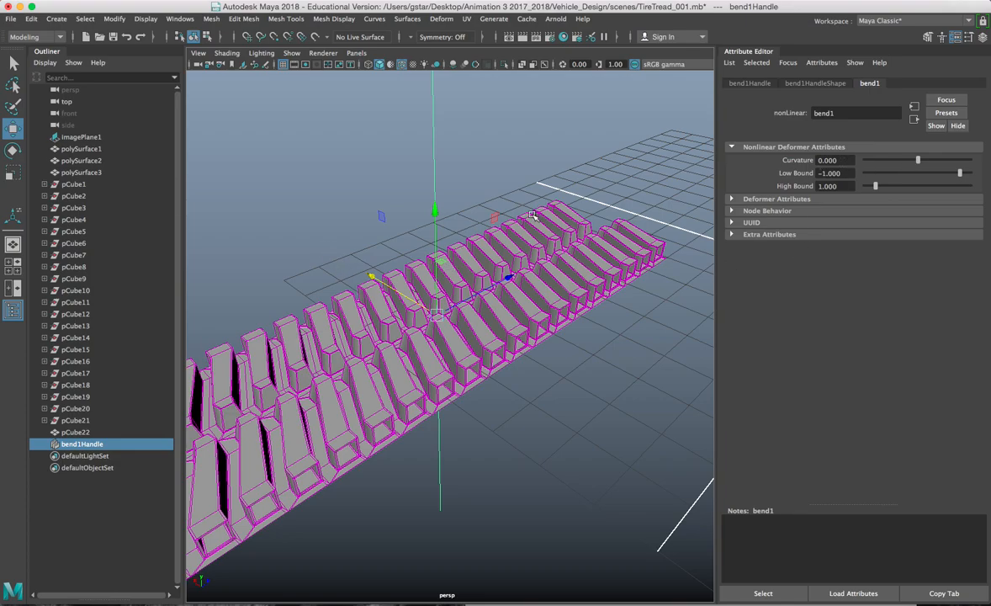
alt+drag(533, 216, 526, 244)
drag(919, 159, 946, 160)
Step: Rotate the bend handle so the tread arcs, then raise curvature to 180 to close the ring
alt+drag(573, 238, 618, 215)
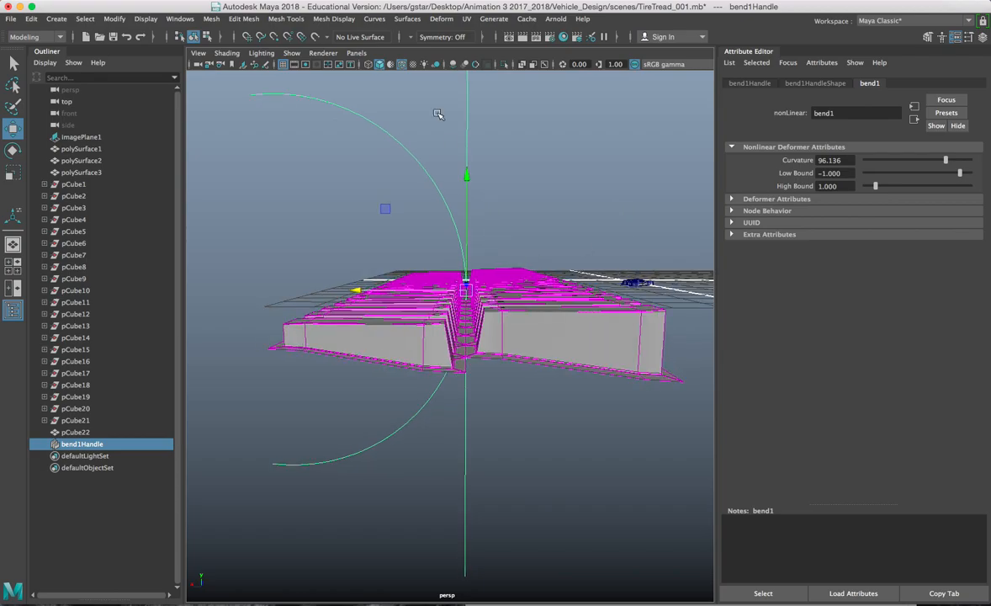
key(e)
alt+drag(514, 266, 500, 276)
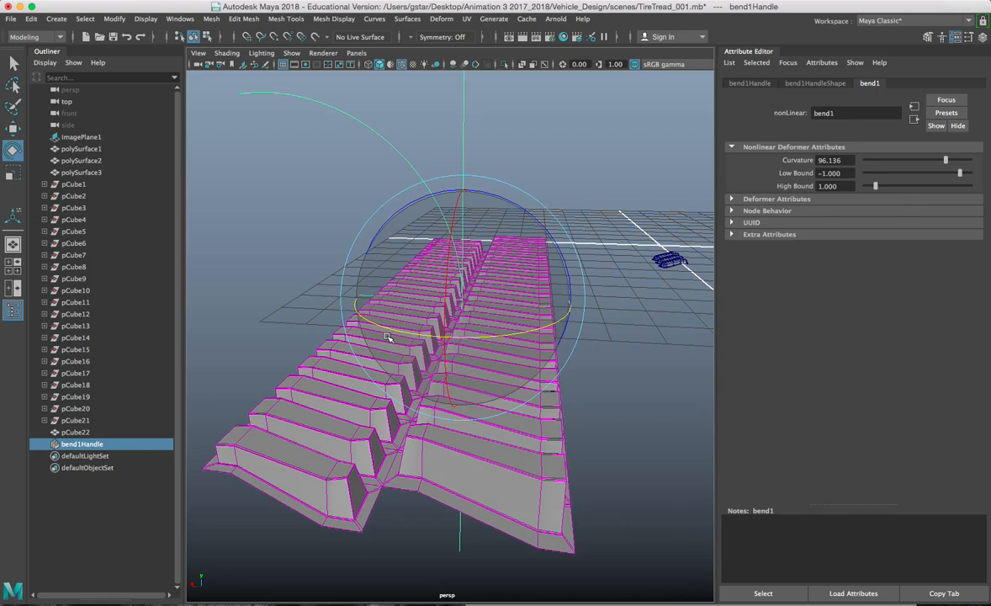
drag(388, 339, 541, 393)
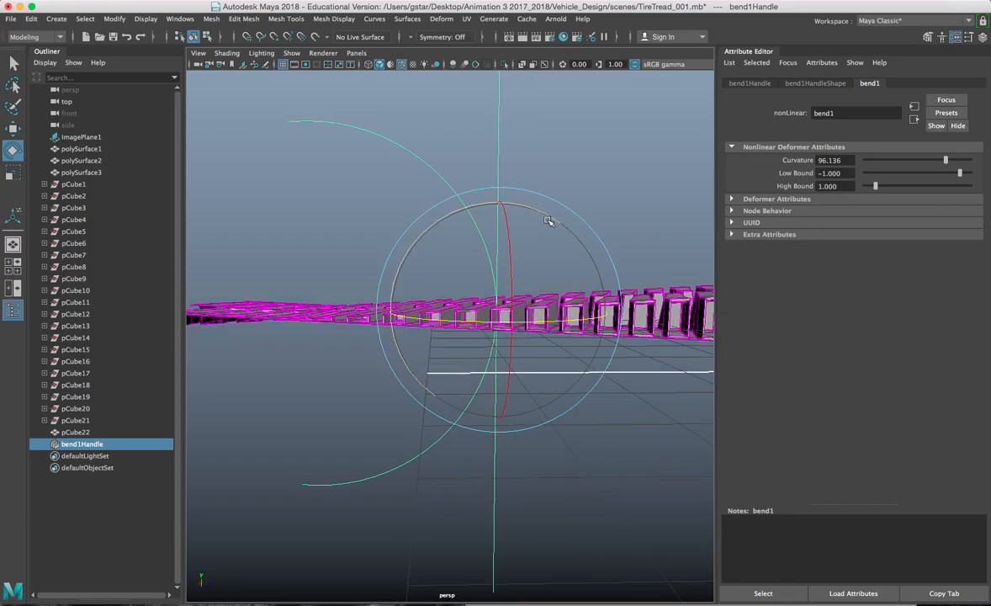
drag(480, 215, 383, 284)
alt+drag(442, 465, 597, 441)
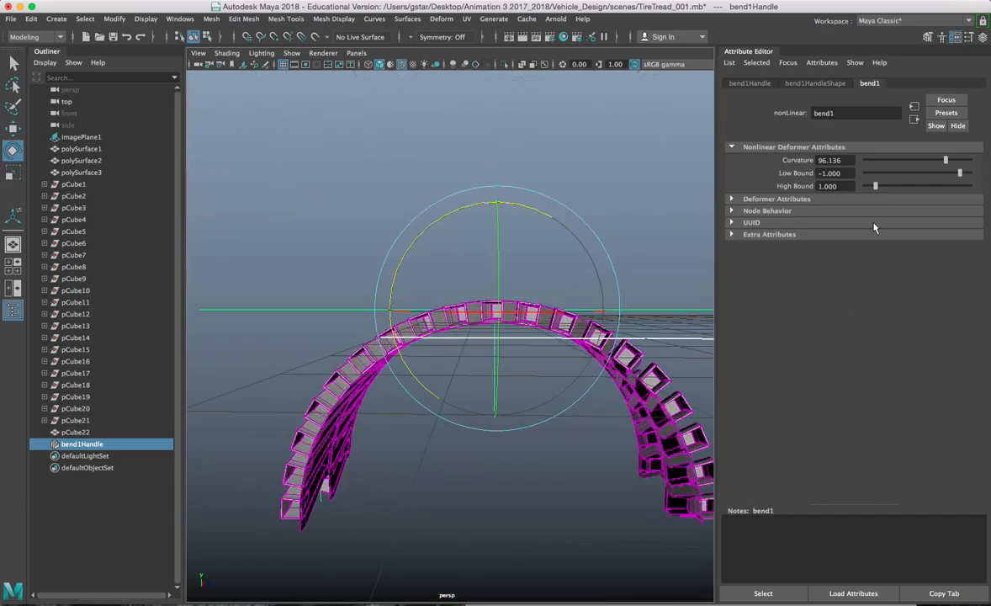
drag(945, 164, 972, 164)
alt+drag(578, 285, 486, 385)
scroll(556, 216, up, 5)
scroll(476, 284, down, 5)
Step: Delete the bend deformer, reselect pCube22 and hide the Attribute Editor
key(Delete)
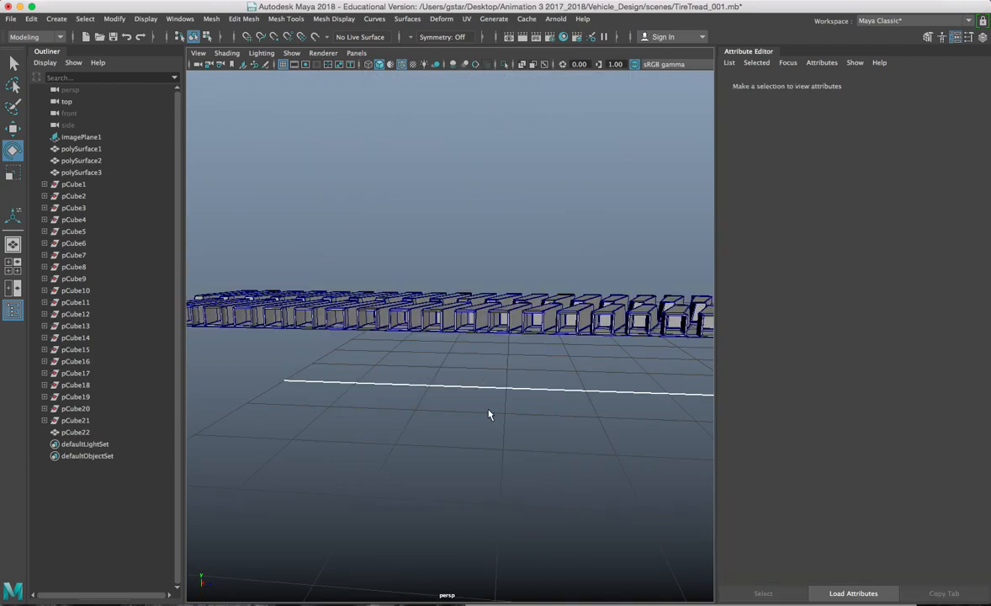
click(428, 319)
alt+drag(398, 344, 425, 368)
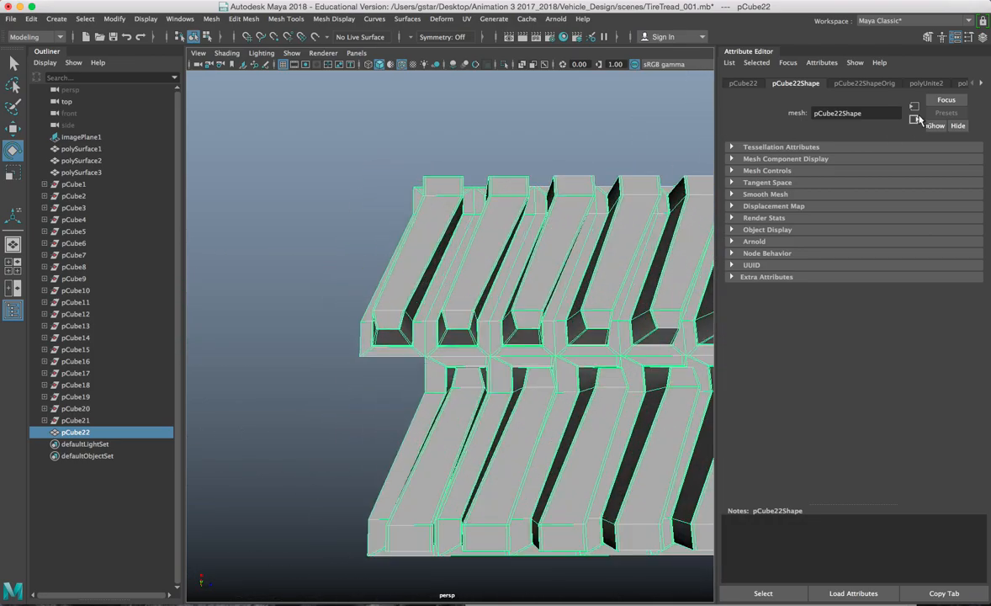
click(968, 39)
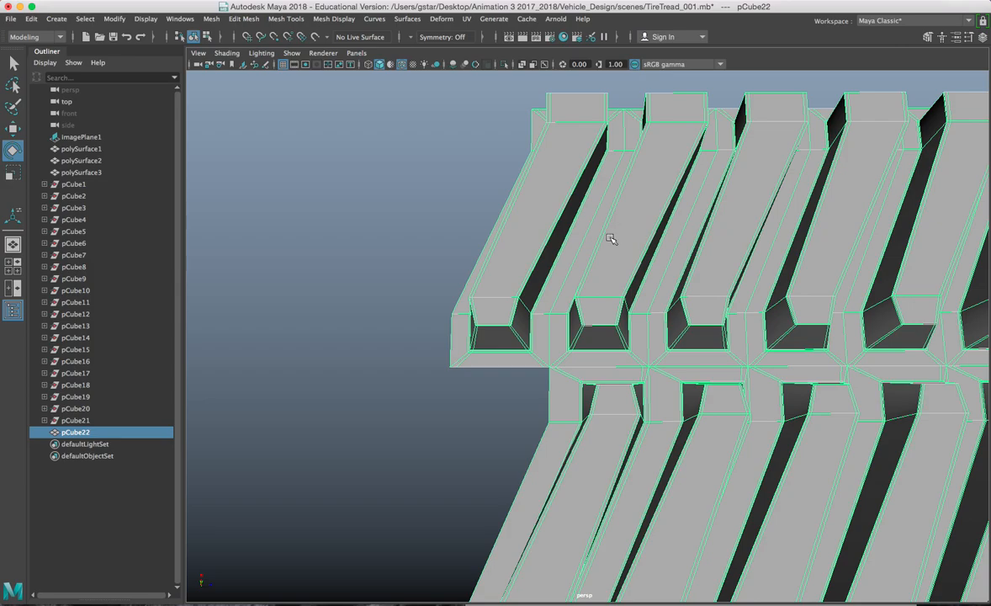
Step: Select the end lug's faces in face mode and grow the selection with Shift+>
right_drag(549, 241, 538, 271)
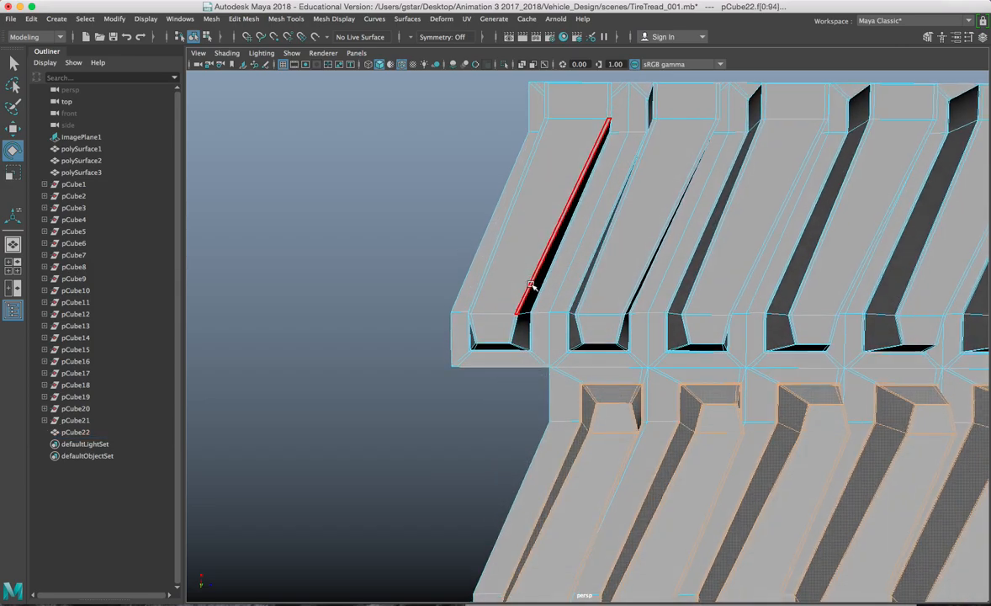
click(525, 254)
click(449, 239)
click(531, 254)
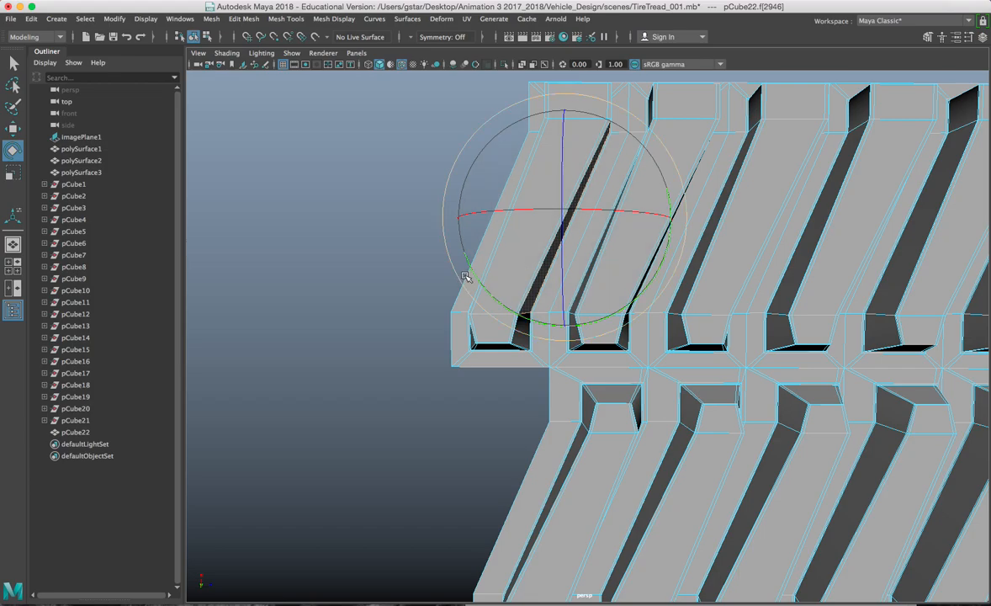
key(w)
key(Up)
alt+drag(513, 259, 541, 335)
click(560, 235)
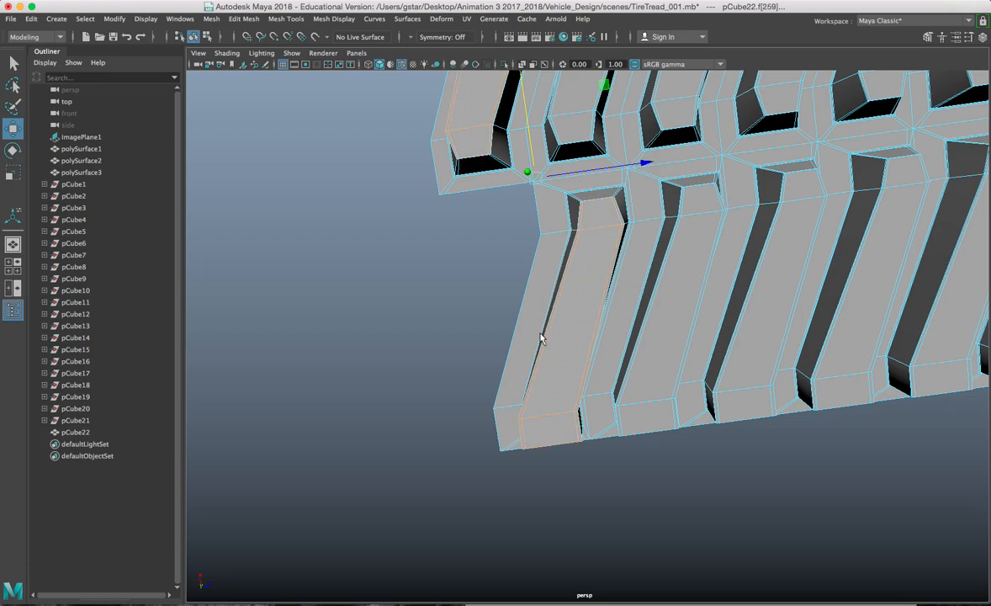
key(shift+period)
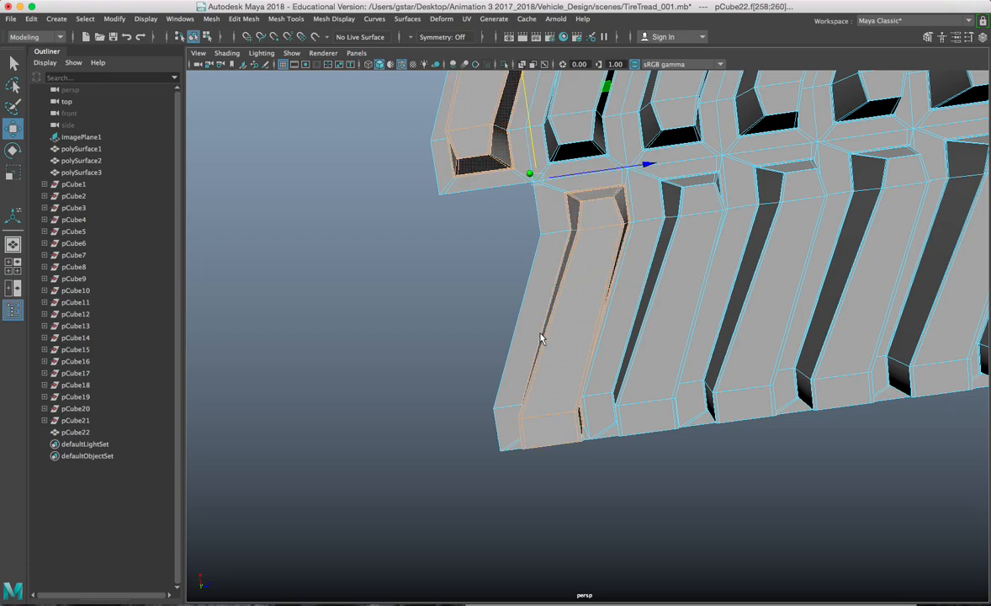
alt+drag(541, 335, 518, 325)
scroll(524, 306, up, 5)
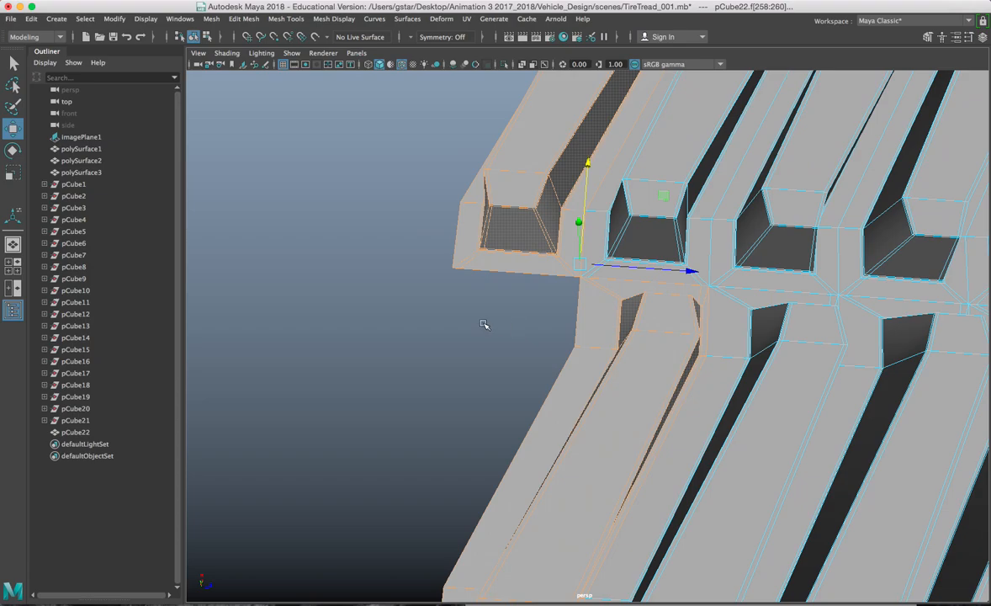
Step: Duplicate the selected end-lug faces as a separate tread block
shift+right_click(377, 233)
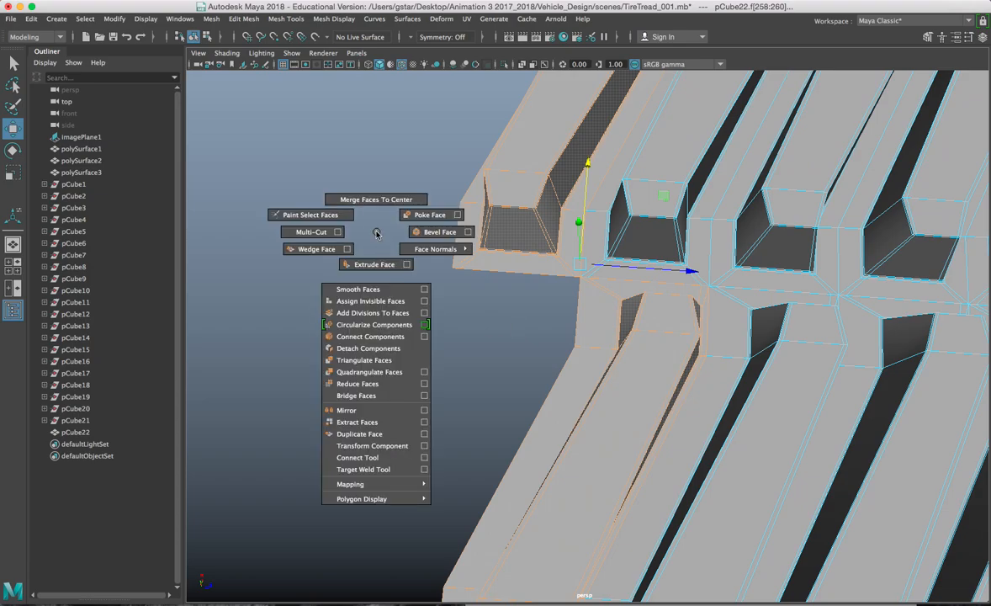
click(363, 435)
alt+drag(392, 226, 392, 199)
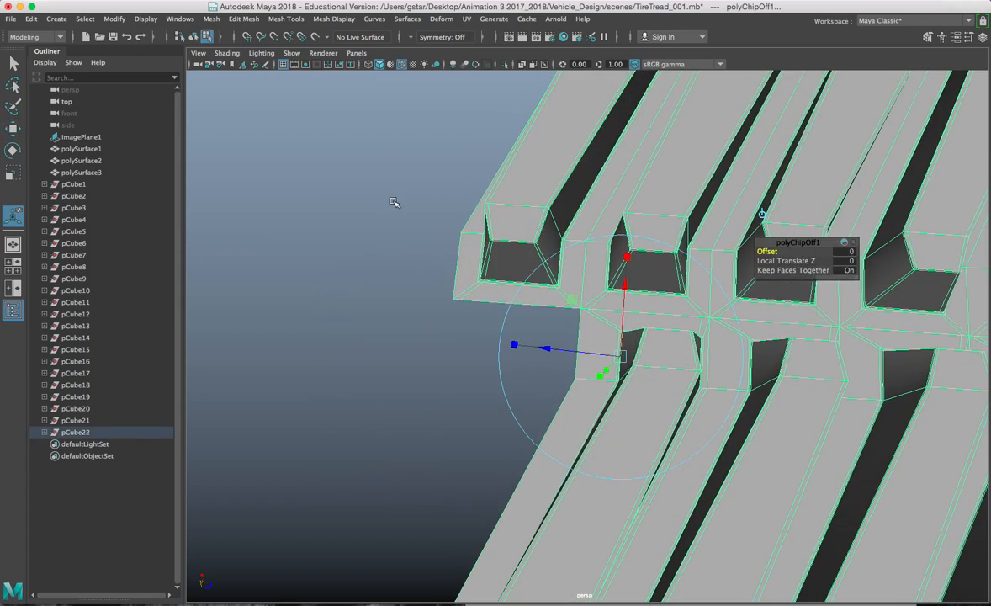
click(254, 19)
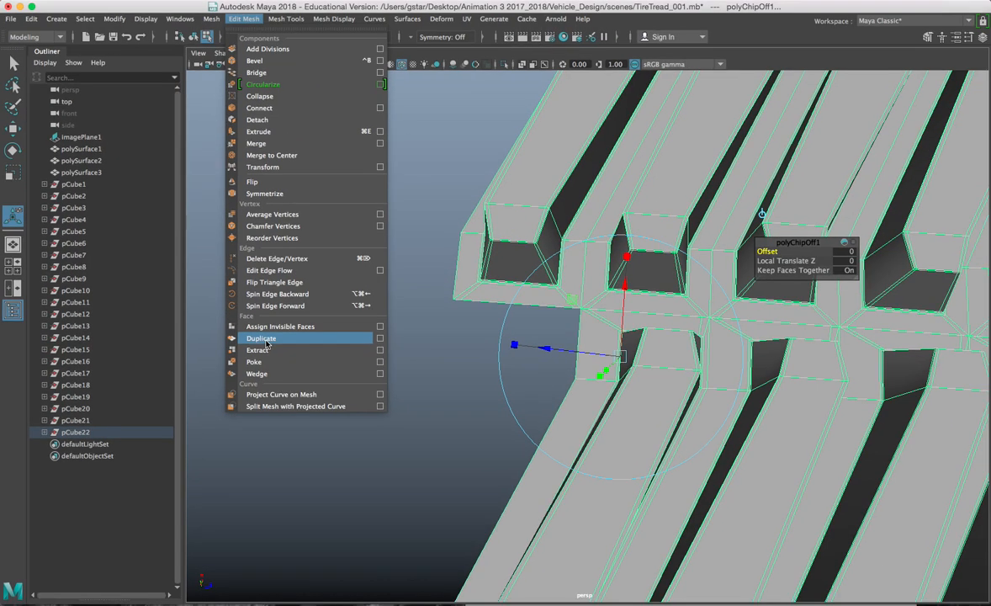
Step: Return to Object Mode and select the duplicated tread block
key(w)
key(Escape)
right_click(560, 187)
click(618, 169)
click(497, 217)
alt+drag(497, 217, 508, 257)
click(589, 356)
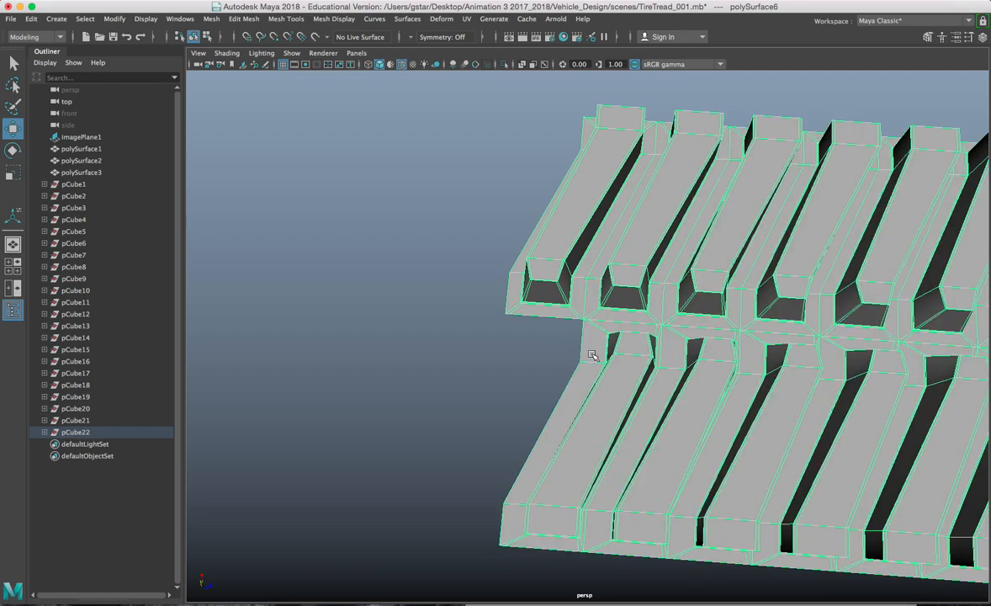
click(603, 342)
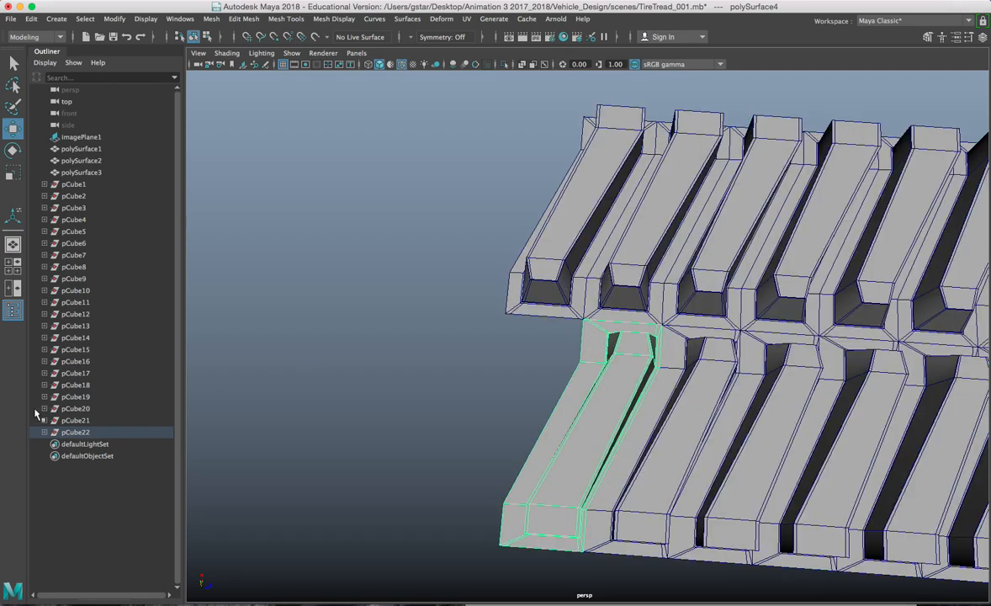
click(69, 421)
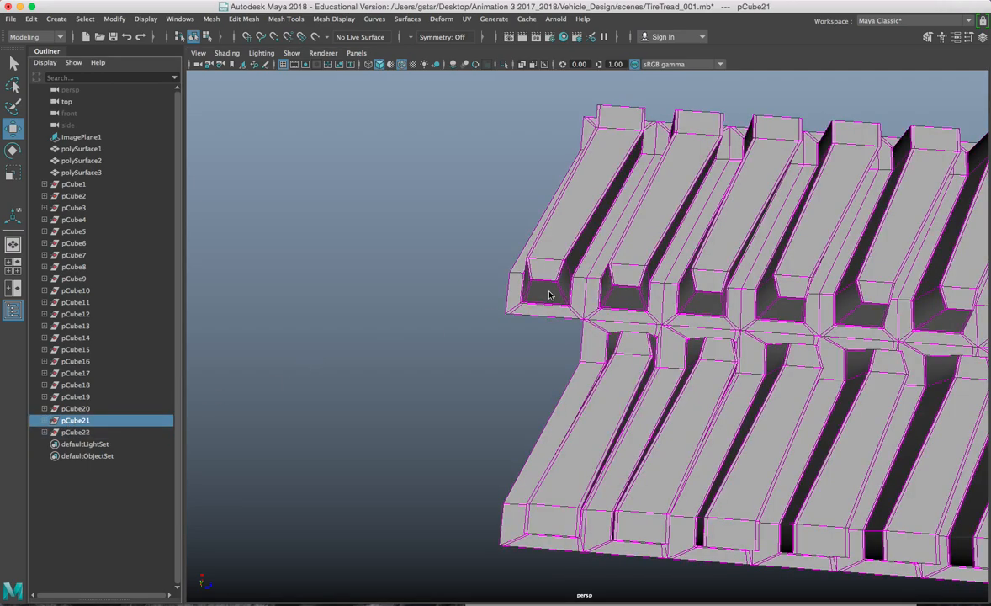
click(549, 295)
alt+drag(549, 294, 401, 150)
click(557, 286)
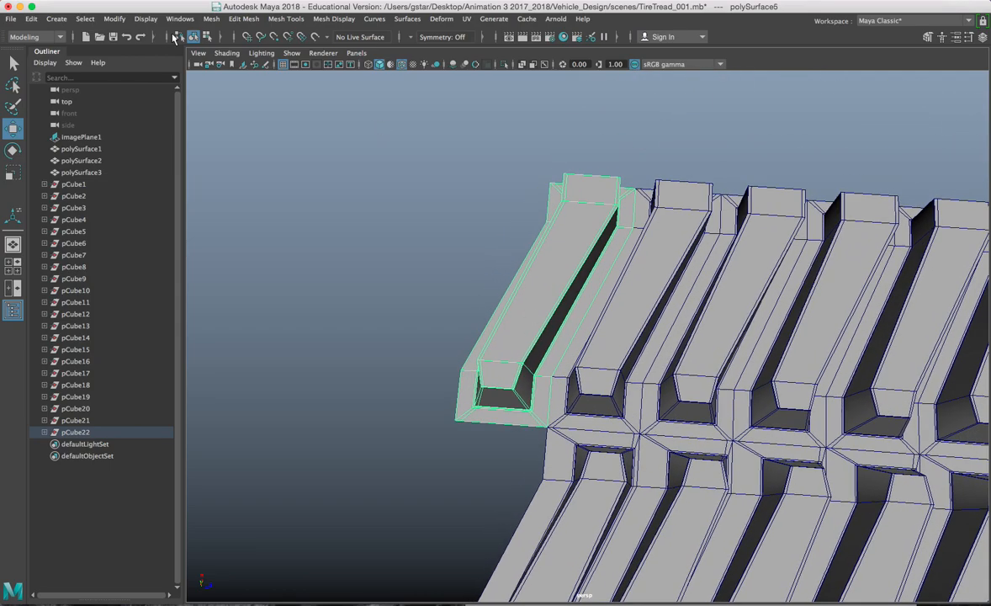
Step: Center the block's pivot, move it to the lower front corner, and vertex-snap the block onto the row's corner
click(114, 18)
click(152, 106)
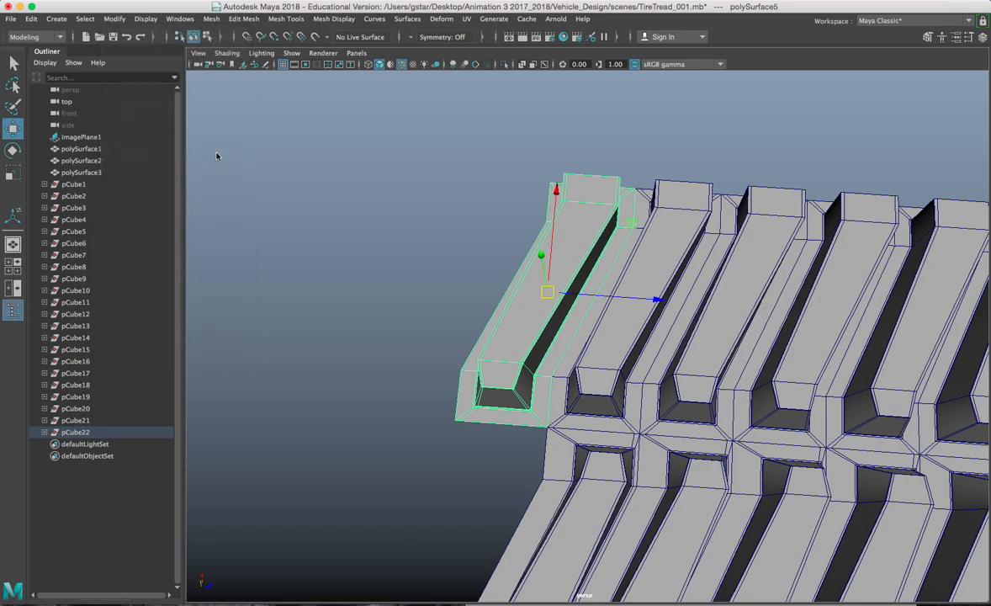
scroll(508, 269, up, 5)
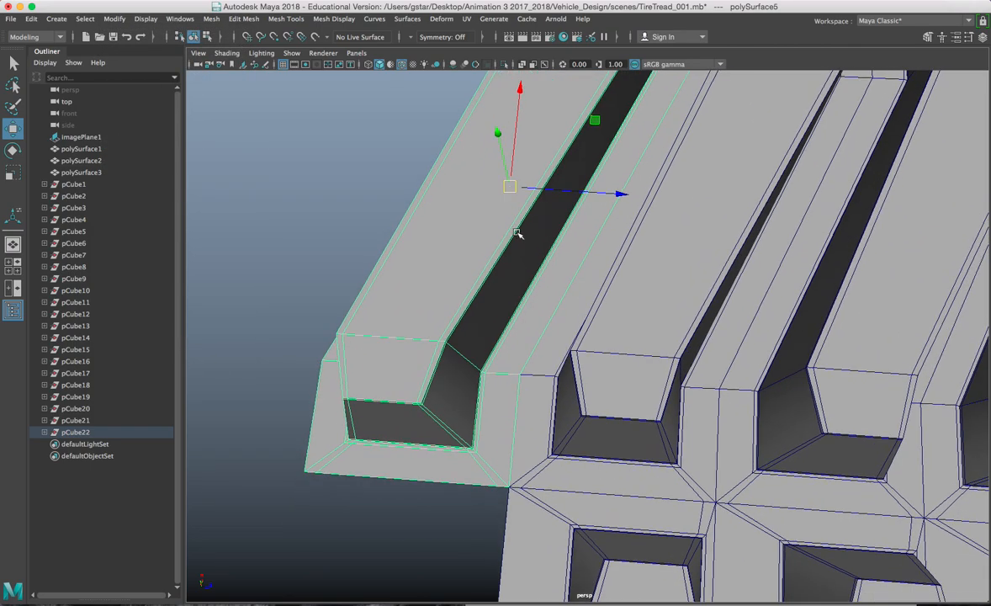
key(d)
drag(518, 186, 507, 468)
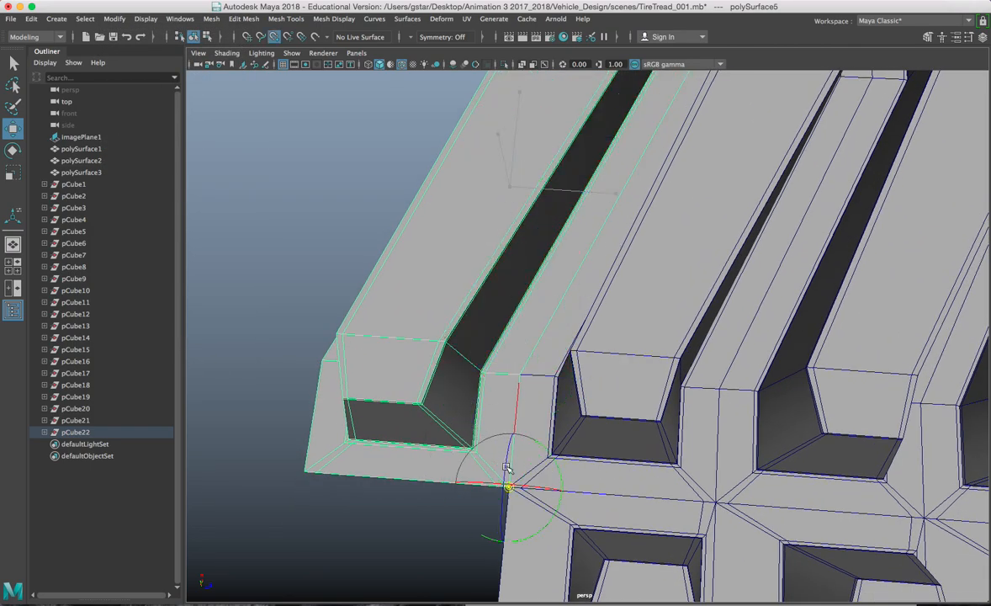
drag(589, 494, 305, 469)
alt+drag(330, 350, 584, 408)
alt+middle_drag(583, 408, 595, 257)
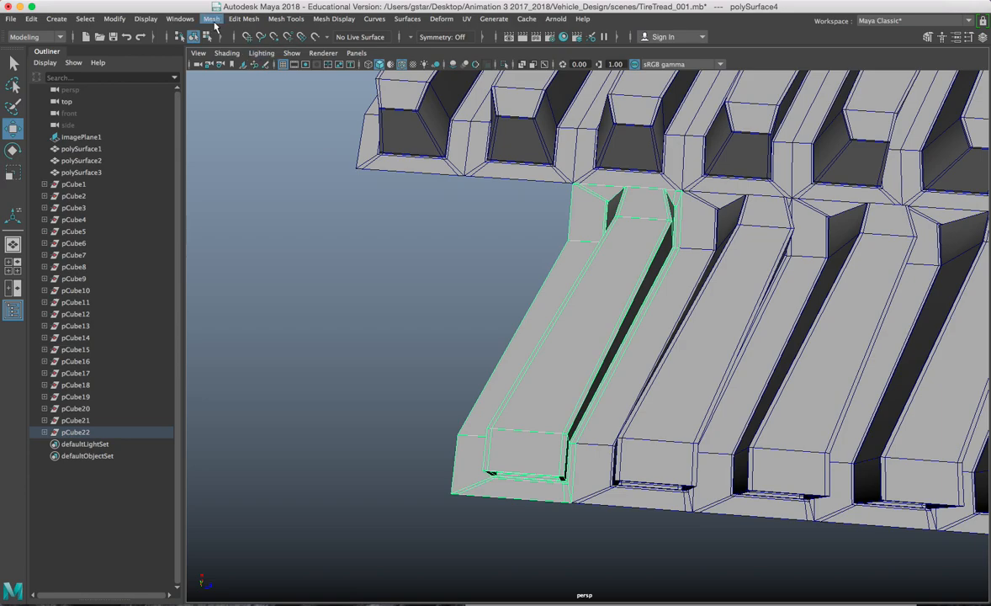
click(180, 18)
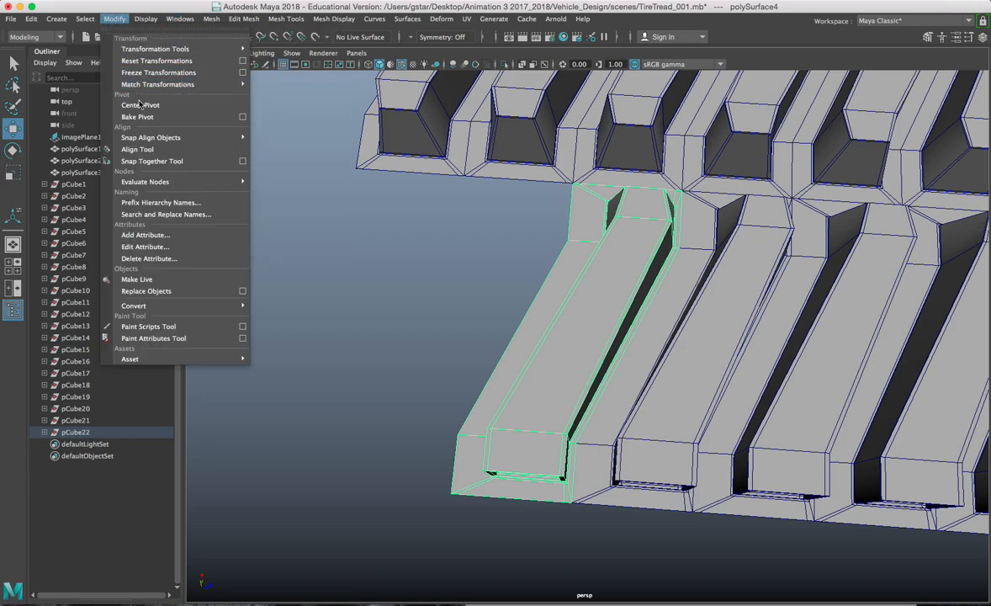
Step: Set pCube22's pivot to its bottom corner, slide it left along the row, then select all tread pieces
click(139, 104)
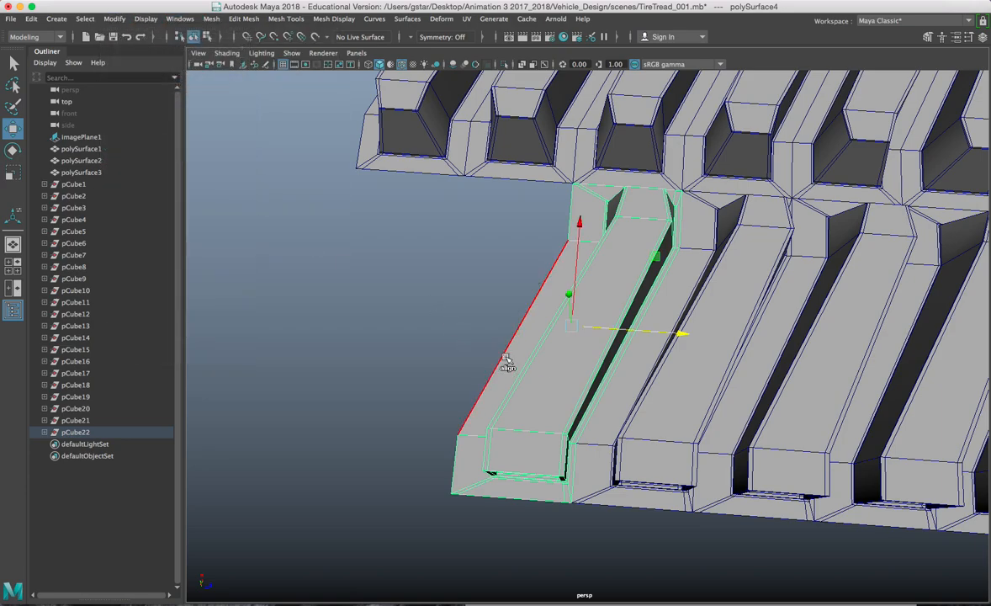
key(e)
drag(576, 331, 572, 503)
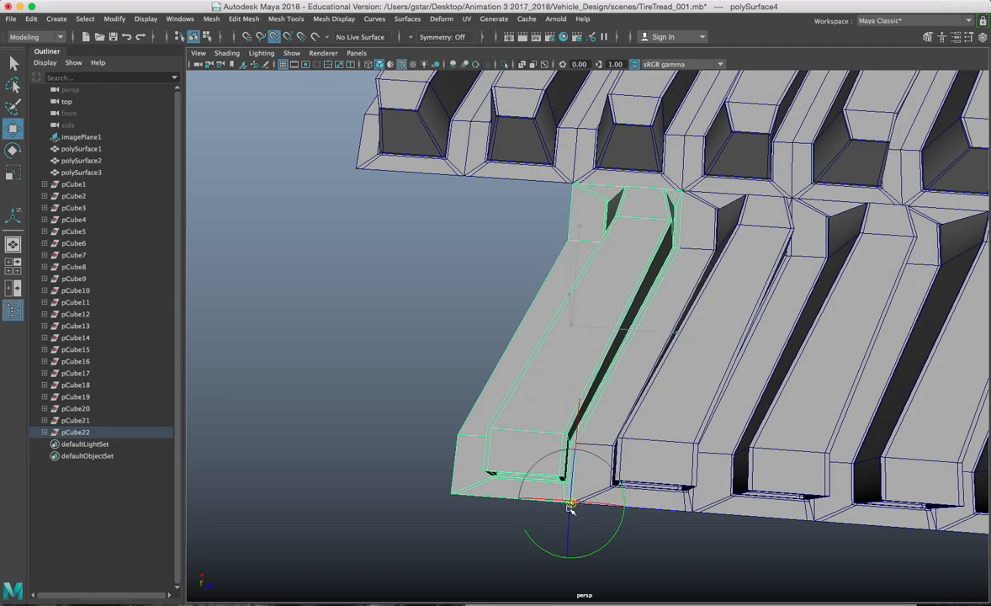
drag(639, 508, 588, 513)
key(d)
drag(595, 504, 457, 330)
drag(448, 165, 599, 274)
alt+drag(477, 259, 464, 215)
Step: Combine the tread pieces into polySurface4, merge vertices at 0.01 threshold, and save TireTread_001
click(210, 19)
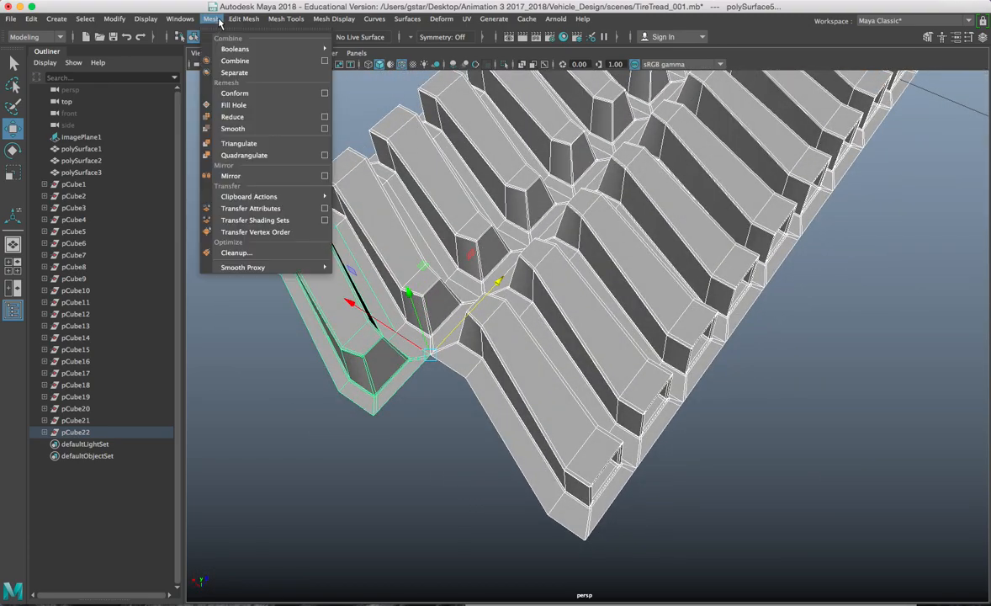
click(226, 61)
click(212, 18)
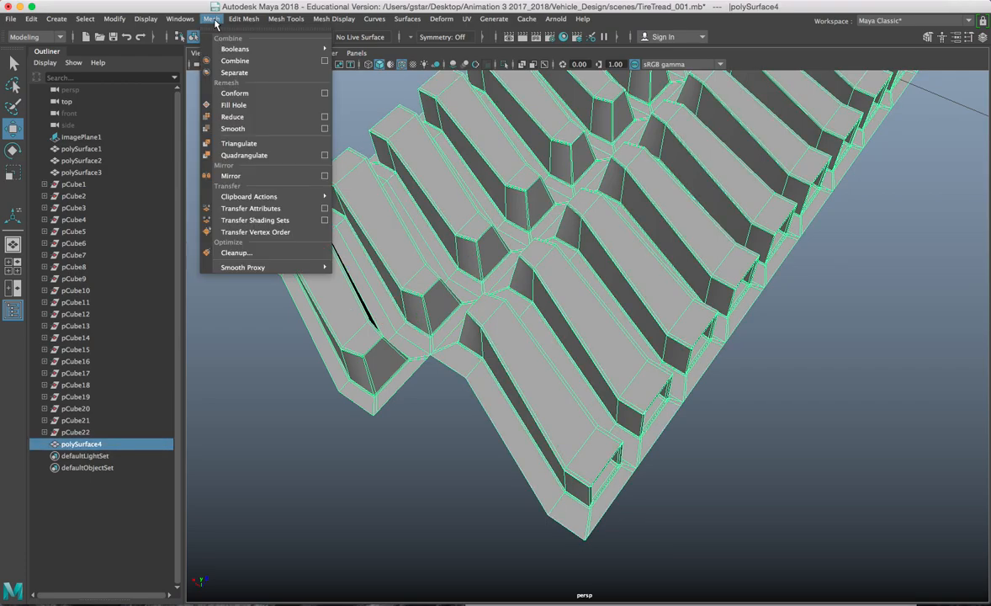
mouse_move(244, 18)
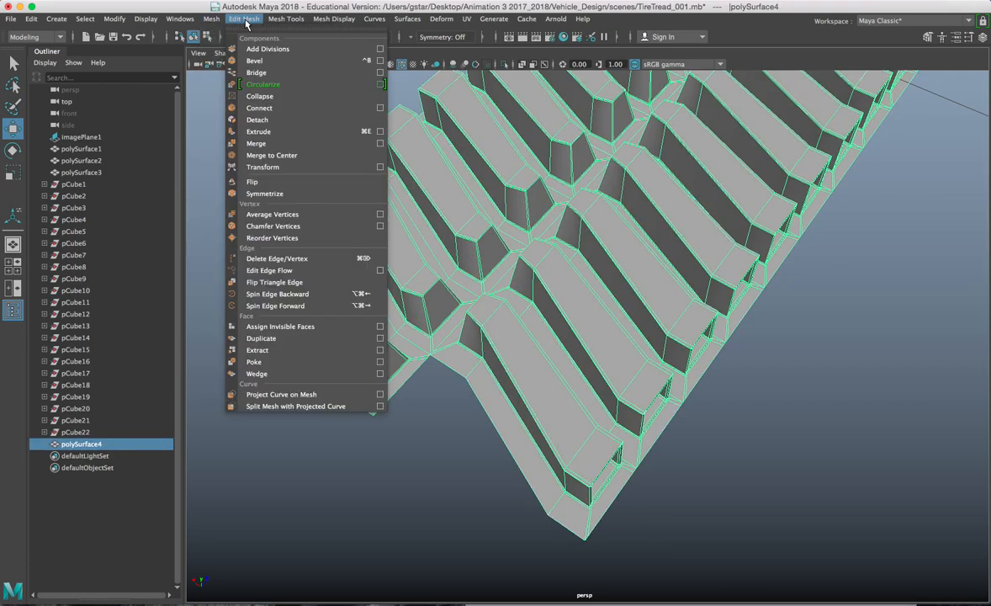
click(257, 144)
alt+drag(404, 363, 338, 325)
alt+drag(441, 262, 473, 321)
right_drag(501, 207, 583, 175)
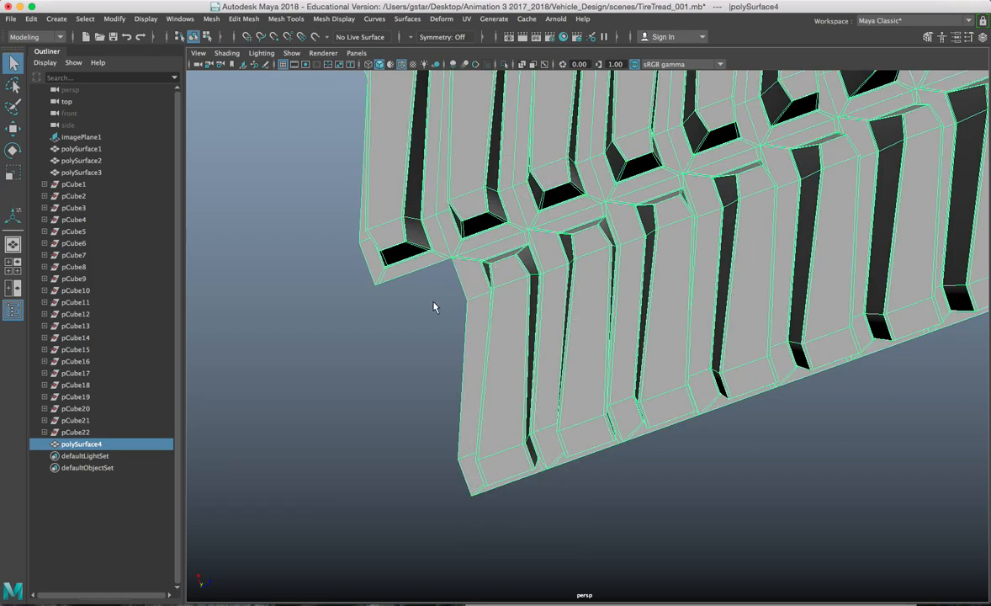
key(super+s)
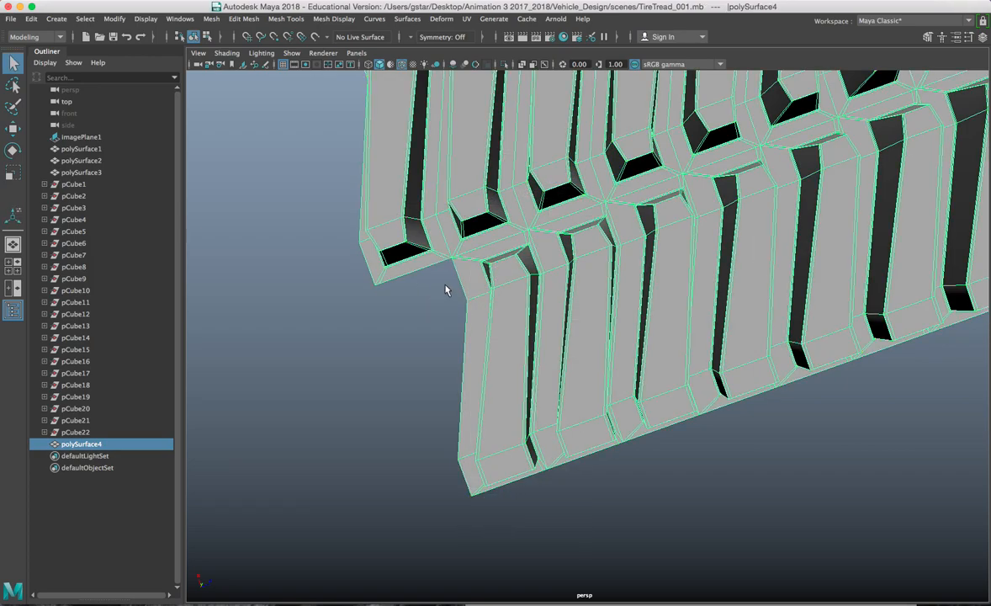
alt+drag(467, 255, 436, 88)
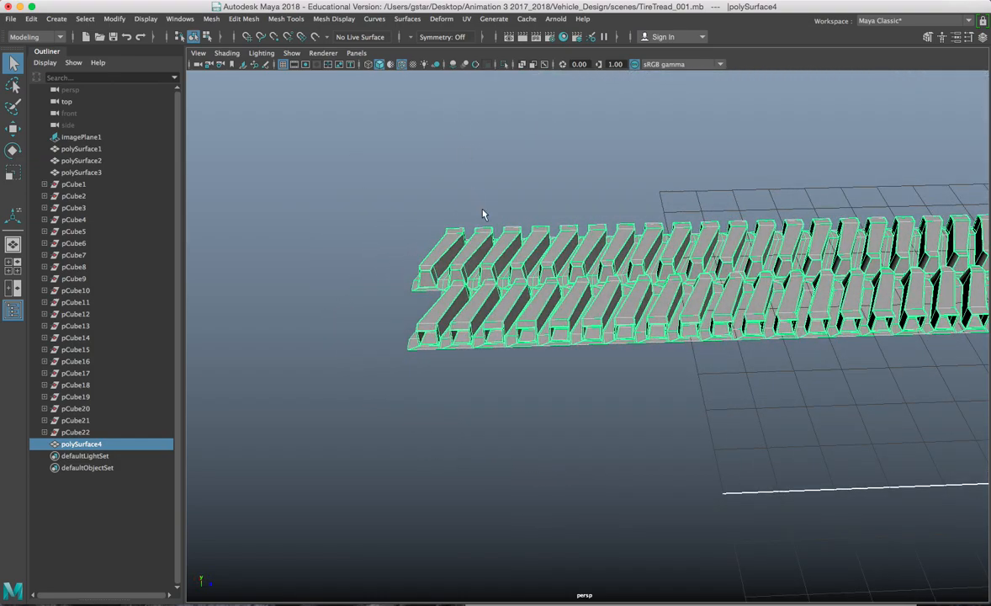
Step: Add a bend deformer to polySurface4 and raise bend1 curvature to about 106
click(441, 18)
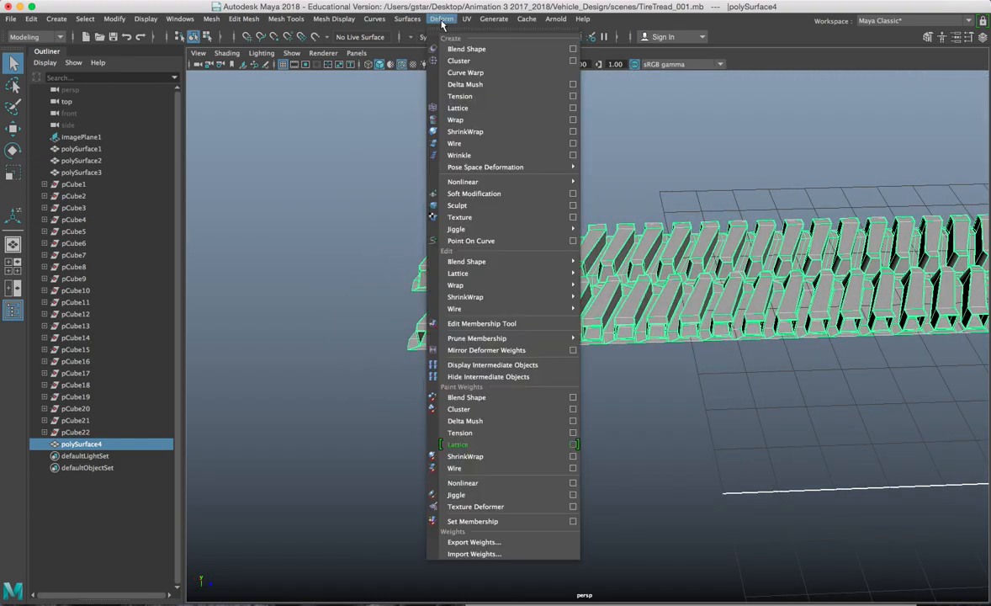
mouse_move(505, 182)
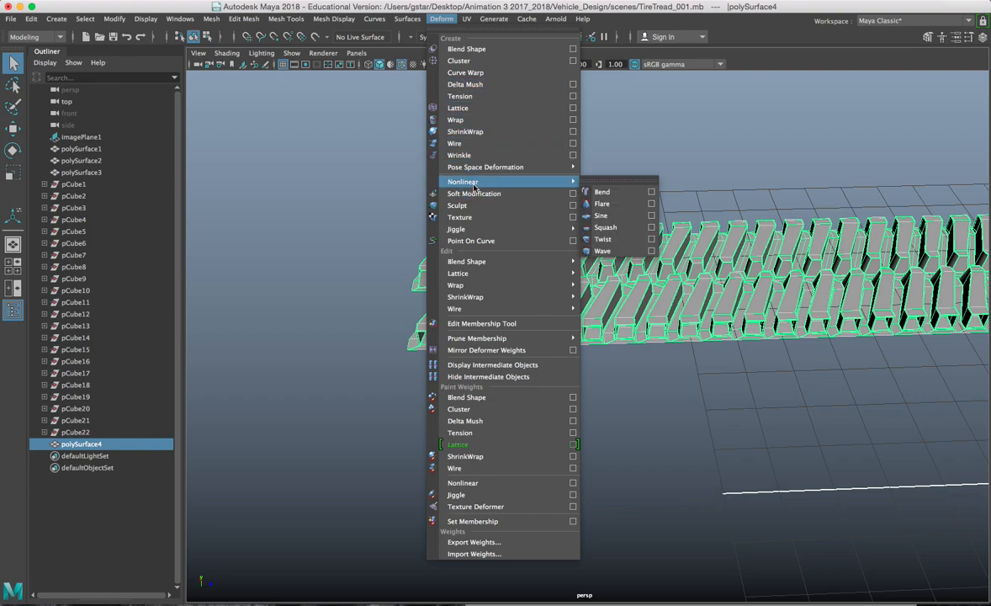
click(612, 196)
key(f)
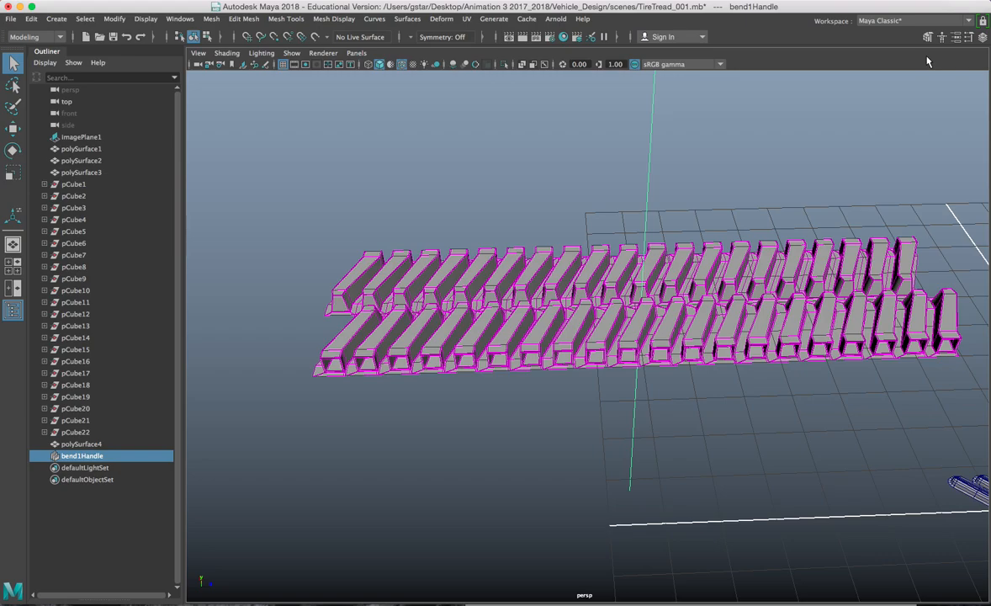
key(ctrl+a)
click(870, 84)
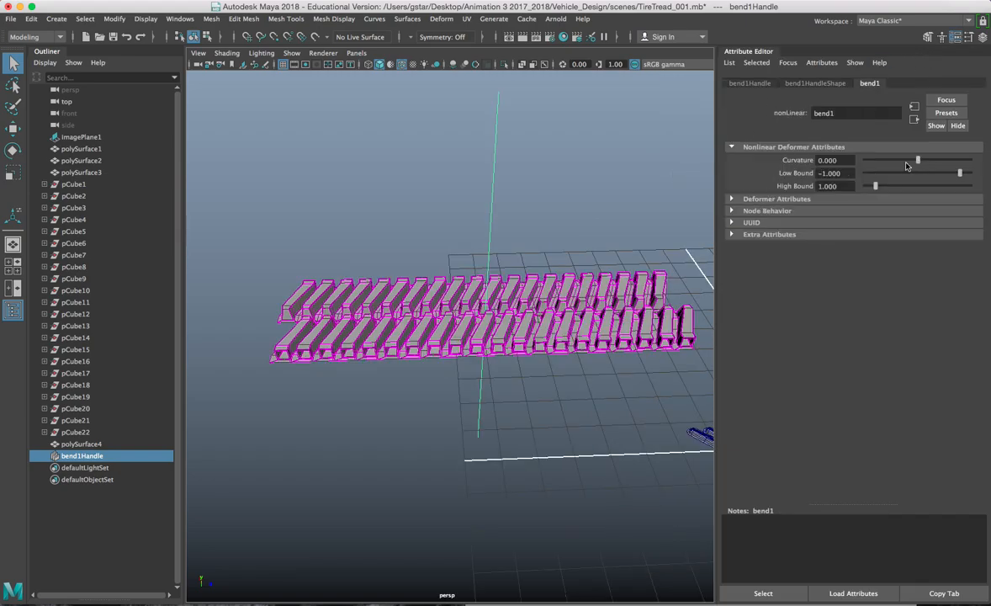
drag(918, 160, 950, 163)
alt+drag(510, 203, 385, 263)
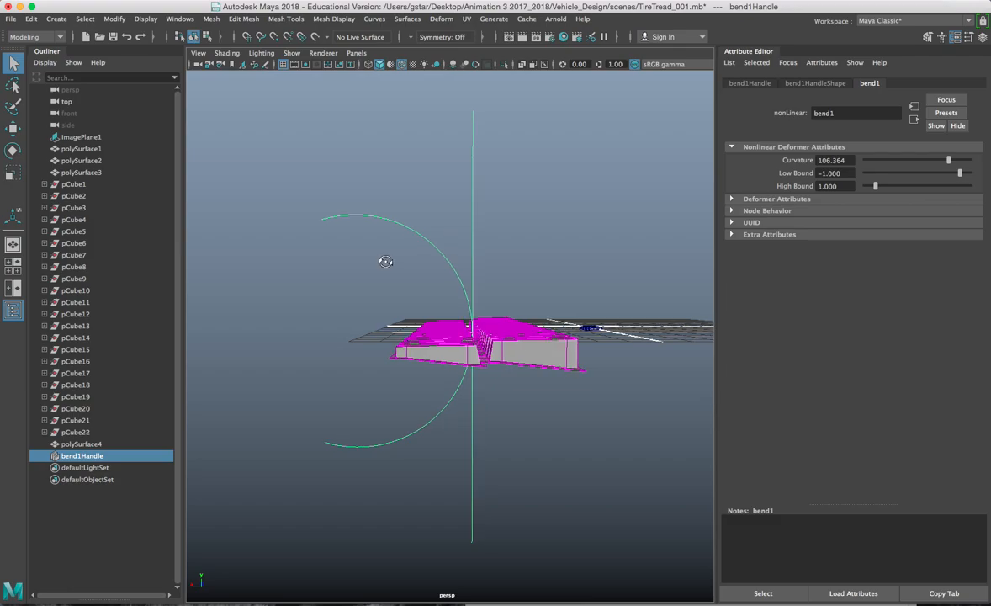
Step: Rotate the bend handle so the tread strip arches upward
key(e)
alt+drag(418, 250, 449, 288)
drag(394, 324, 497, 359)
mouse_move(421, 313)
alt+mouse_down()
mouse_move(436, 327)
mouse_move(427, 322)
alt+mouse_up()
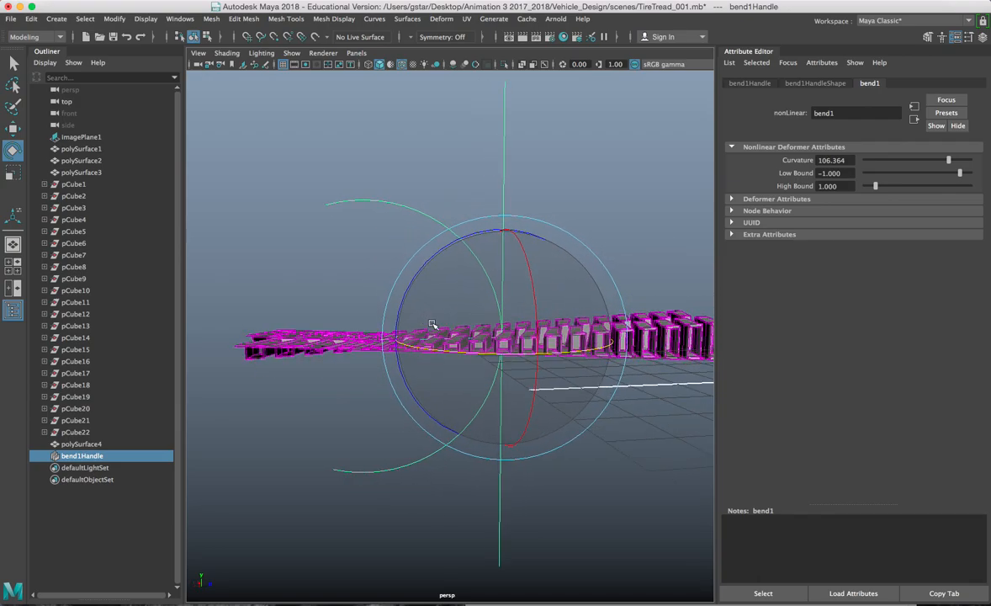
drag(477, 245, 406, 372)
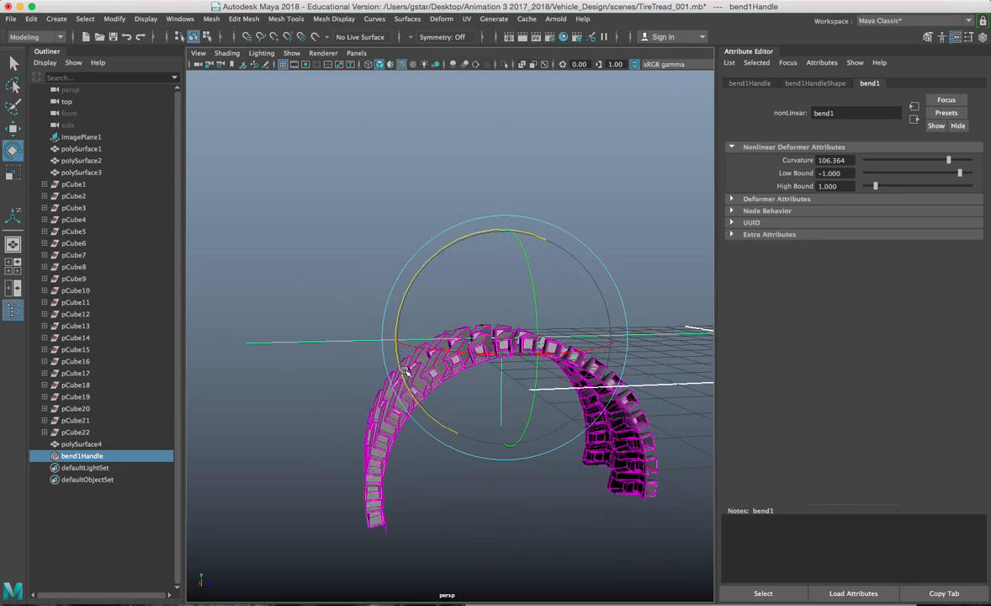
alt+drag(475, 426, 462, 421)
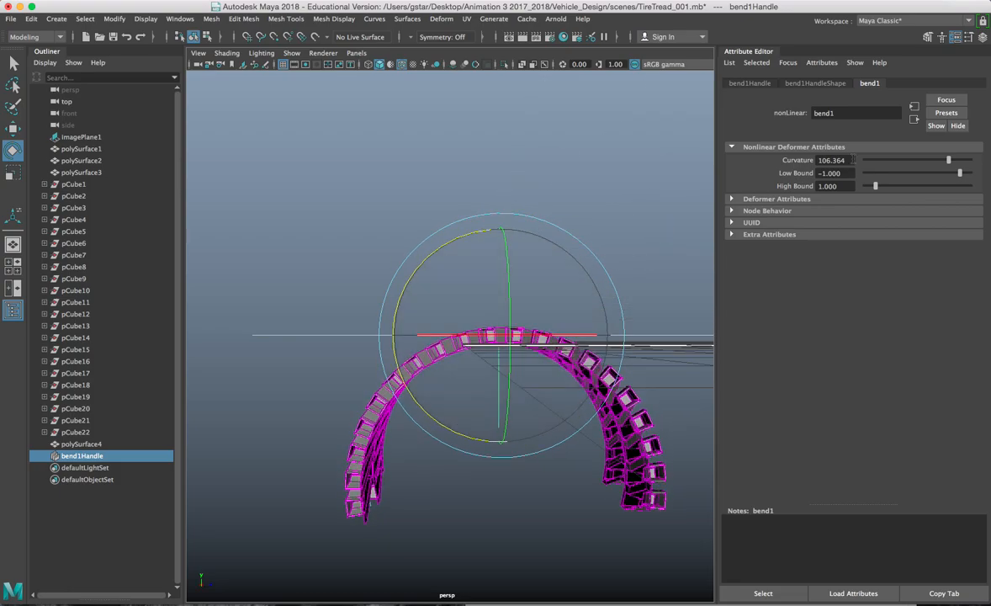
Step: Set bend1 curvature to 190 so the tread closes into a ring, then deselect
drag(948, 161, 978, 164)
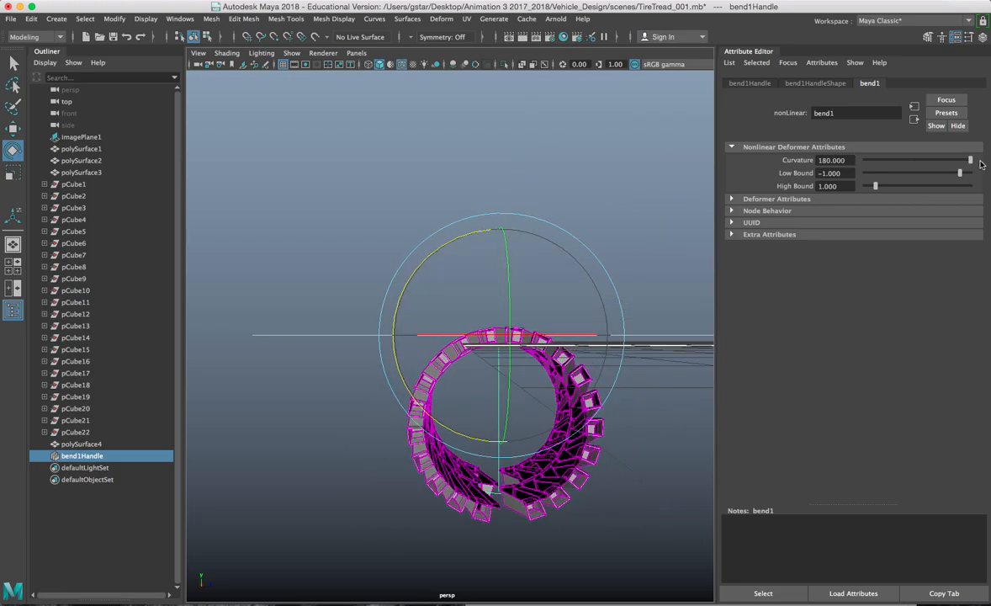
alt+drag(658, 324, 657, 234)
drag(852, 159, 785, 167)
text(190)
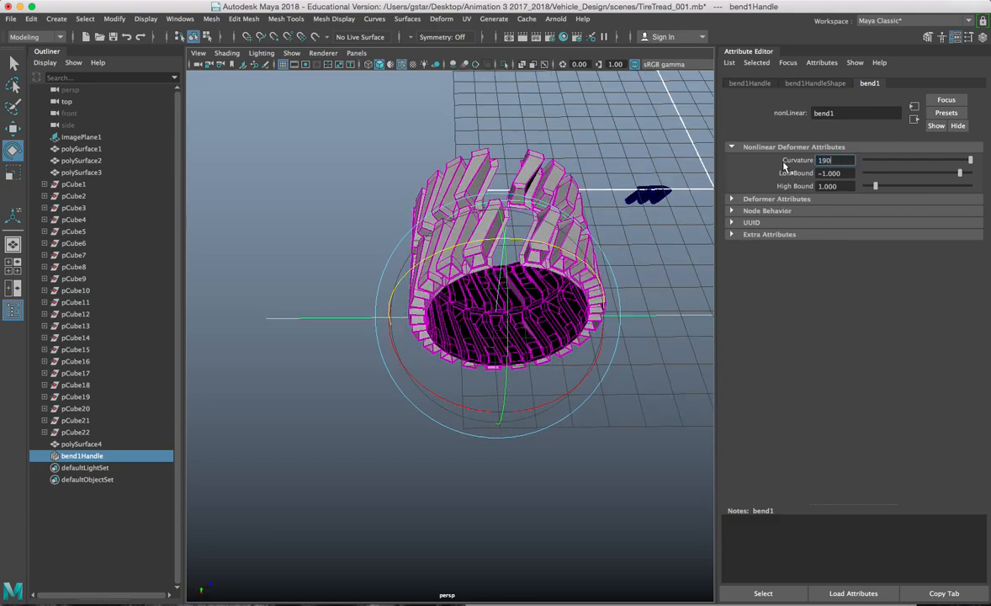
key(Return)
alt+drag(589, 168, 461, 334)
click(564, 151)
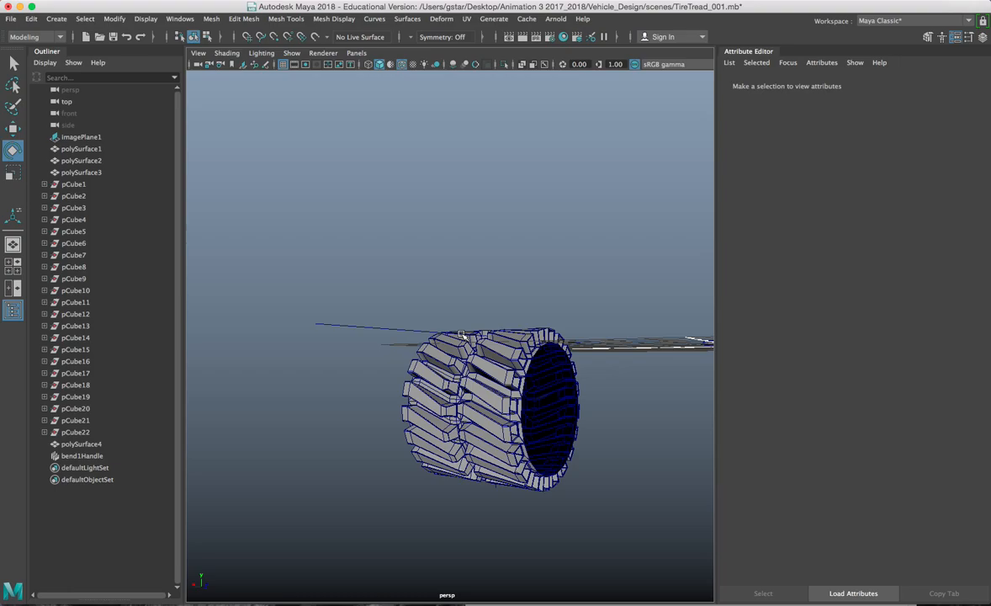
click(461, 337)
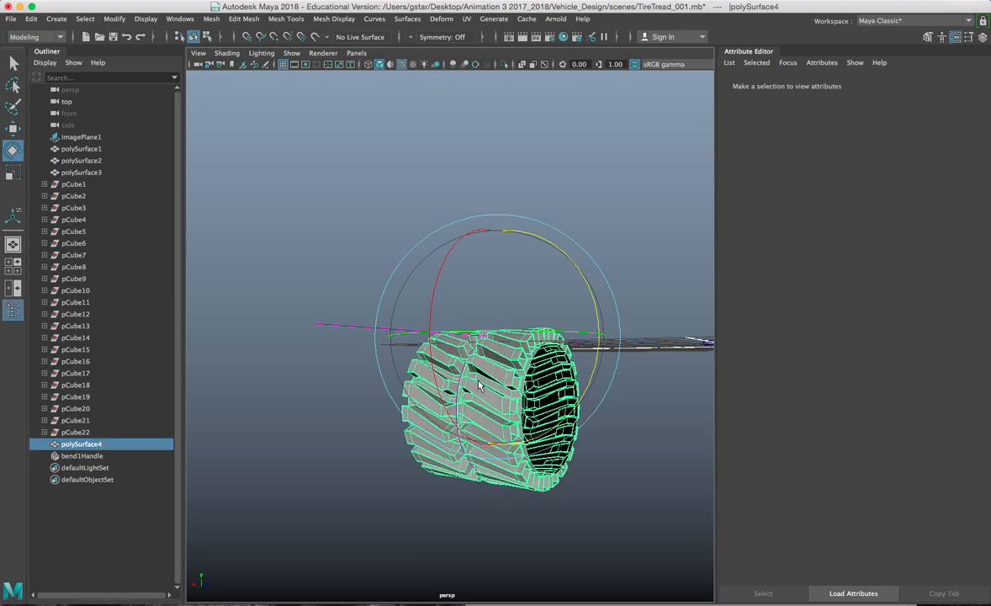
key(w)
click(576, 436)
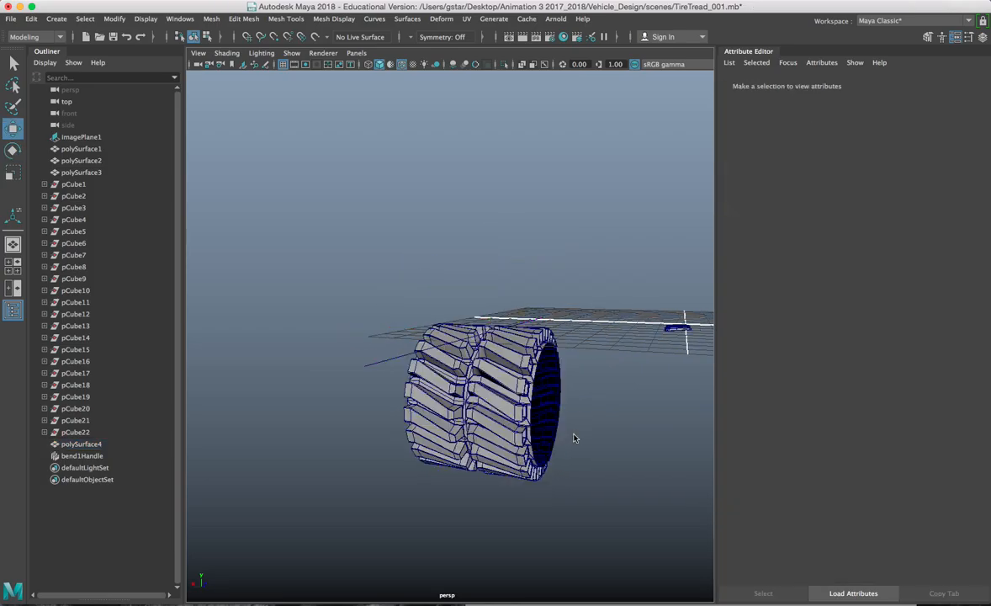
scroll(575, 436, up, 5)
alt+drag(576, 436, 410, 373)
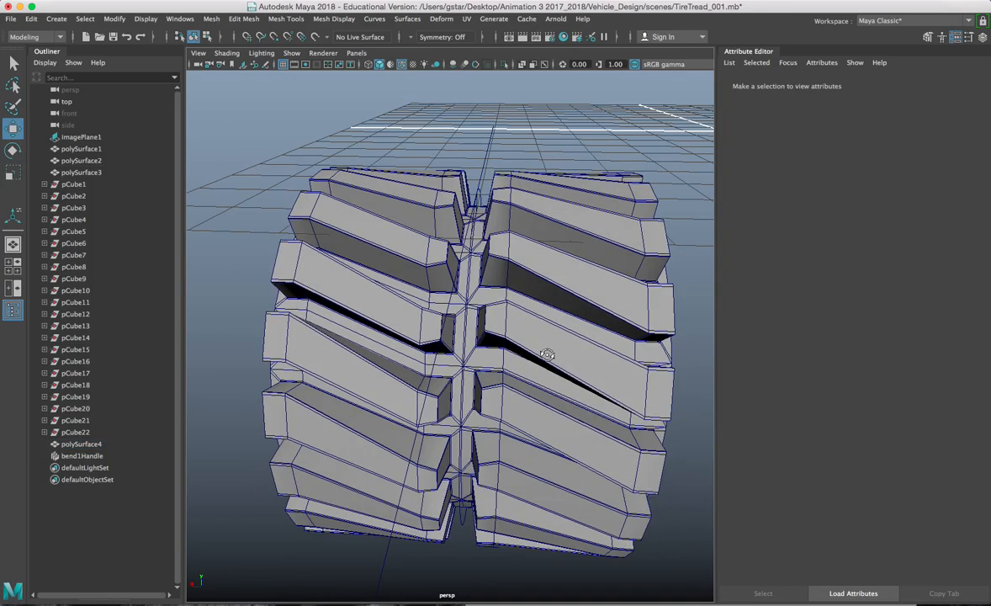
scroll(485, 394, down, 5)
alt+drag(485, 393, 261, 313)
mouse_move(418, 271)
alt+mouse_down()
mouse_move(455, 246)
mouse_move(445, 236)
mouse_move(457, 238)
mouse_move(410, 251)
alt+mouse_up()
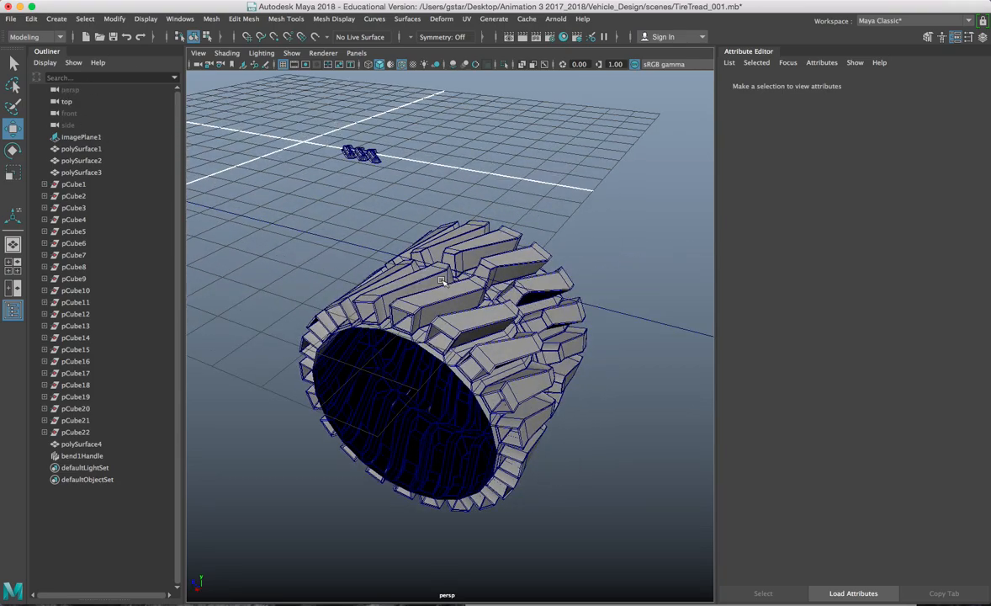
Step: Select bend1Handle together with the tire mesh polySurface4
click(635, 304)
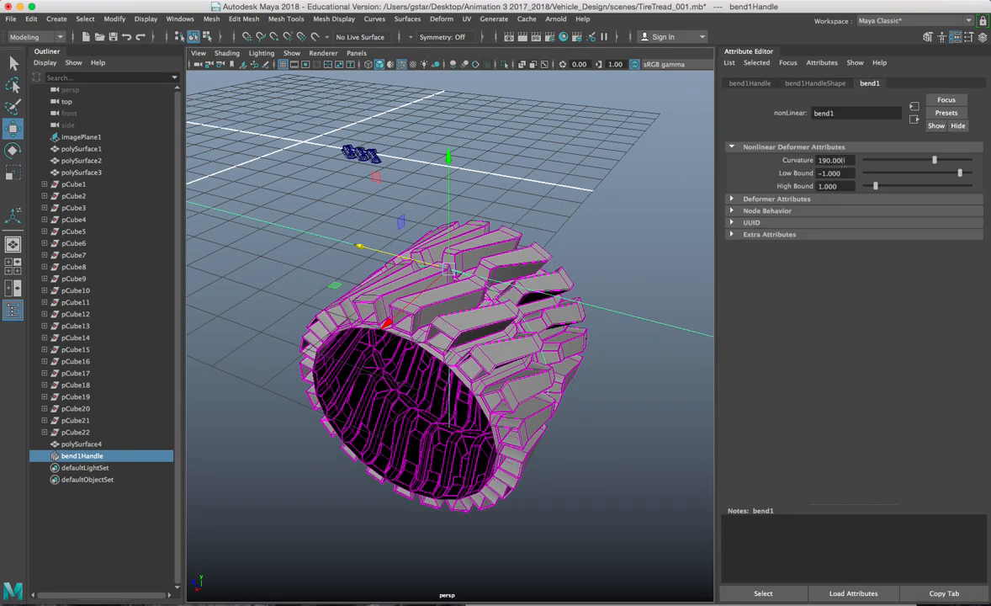
alt+drag(420, 204, 497, 282)
click(488, 268)
scroll(488, 263, up, 3)
scroll(485, 287, up, 8)
Step: Step bend1's Curvature through 185, 186 and 188 to a final 189
click(843, 162)
text(185)
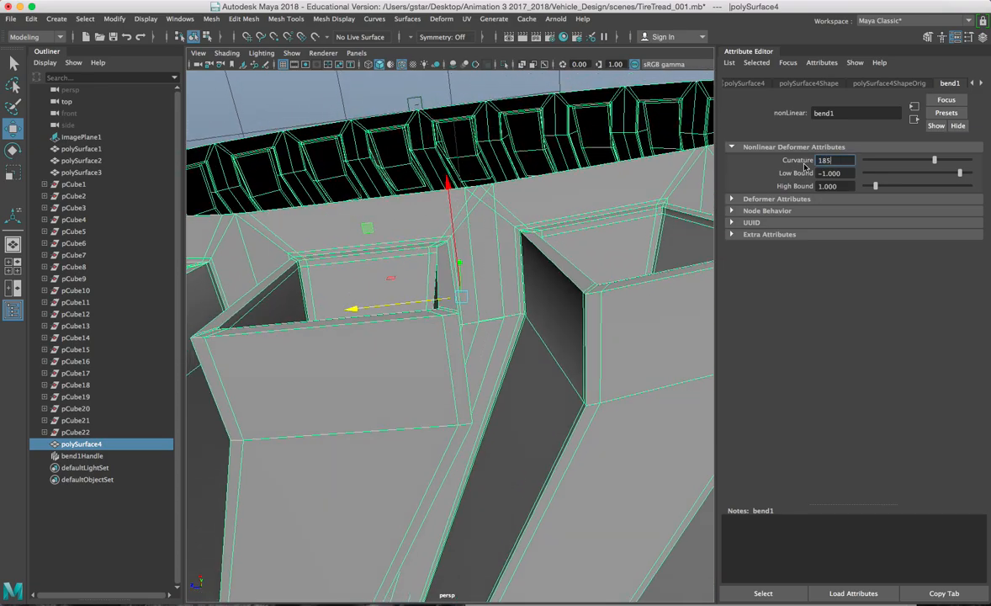
key(Return)
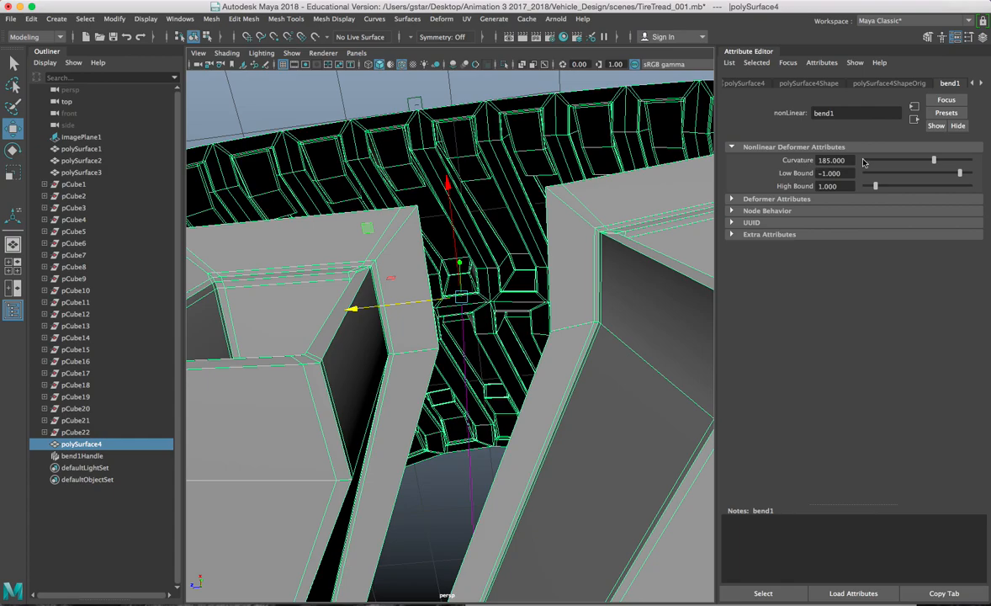
click(846, 160)
text(186)
key(Return)
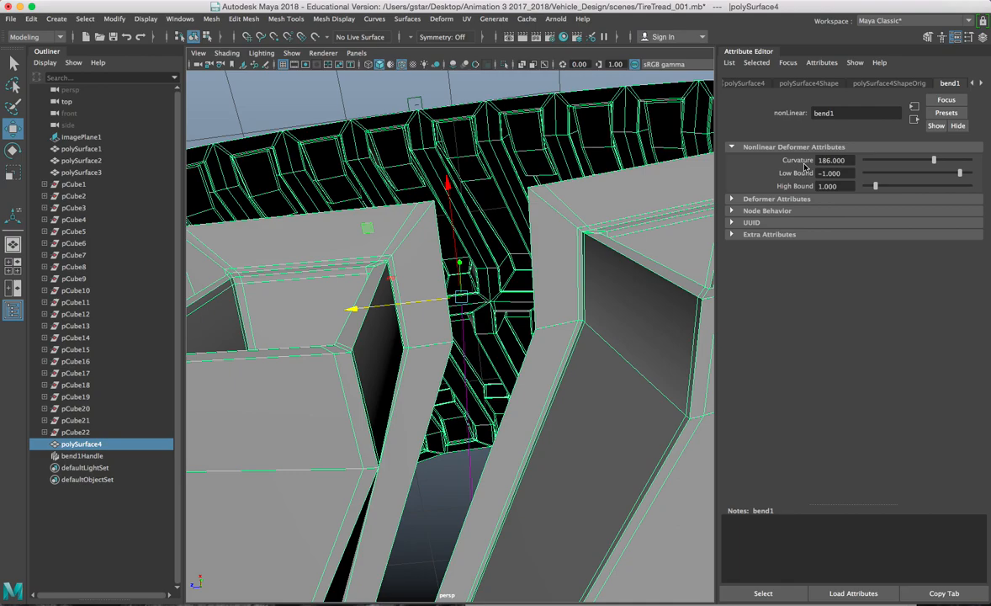
click(831, 160)
text(1)
text(88)
key(Return)
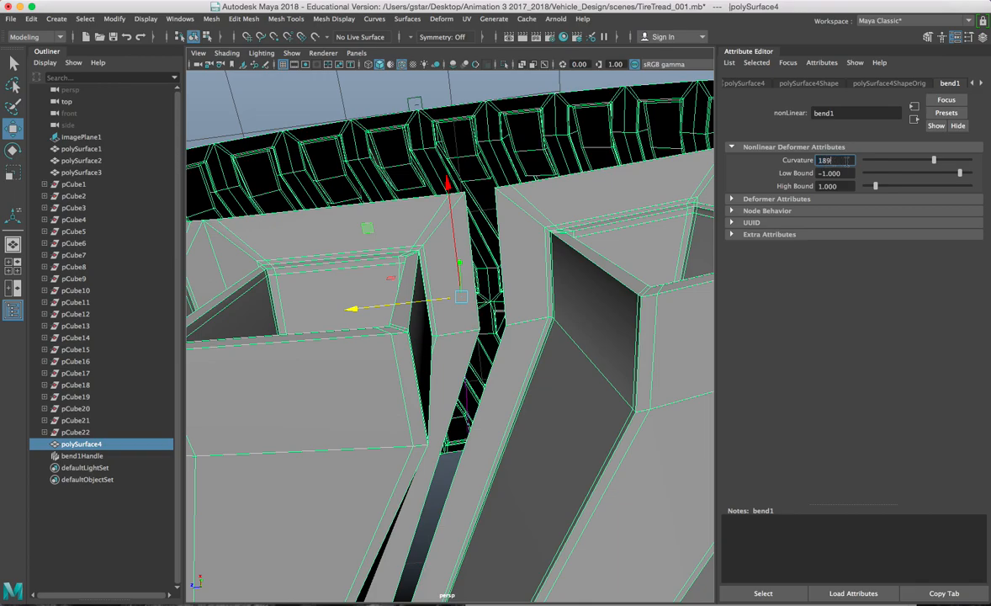
text(189)
key(Return)
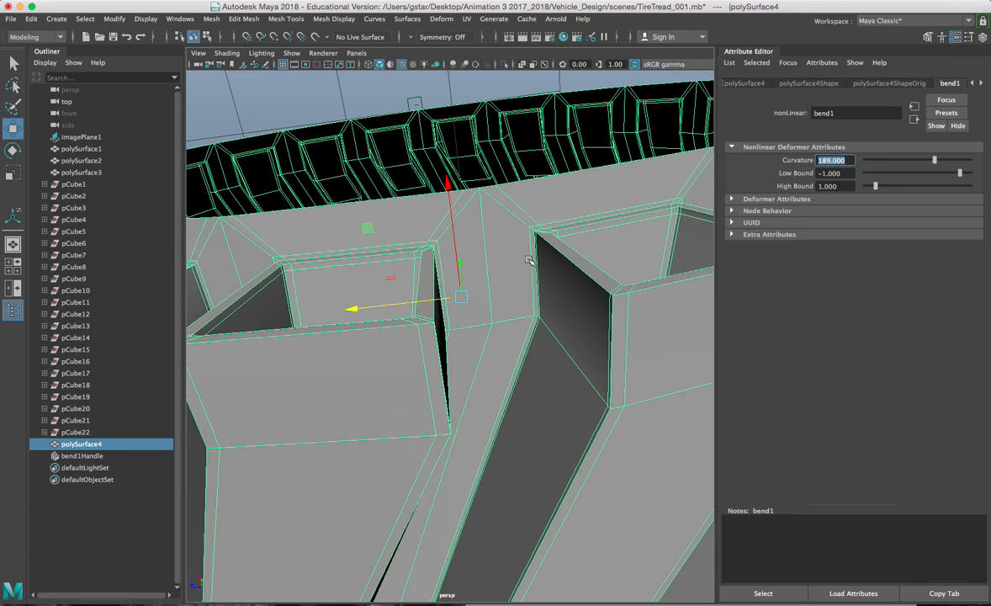
scroll(529, 261, up, 5)
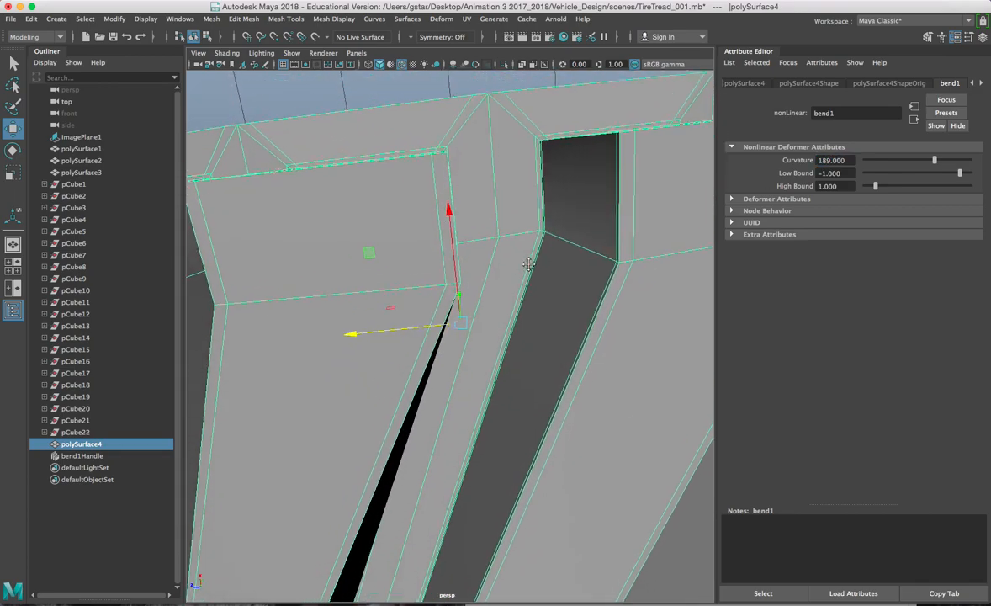
scroll(528, 263, down, 4)
scroll(525, 285, up, 3)
scroll(518, 252, up, 2)
scroll(514, 253, down, 4)
scroll(513, 253, up, 5)
scroll(512, 252, down, 4)
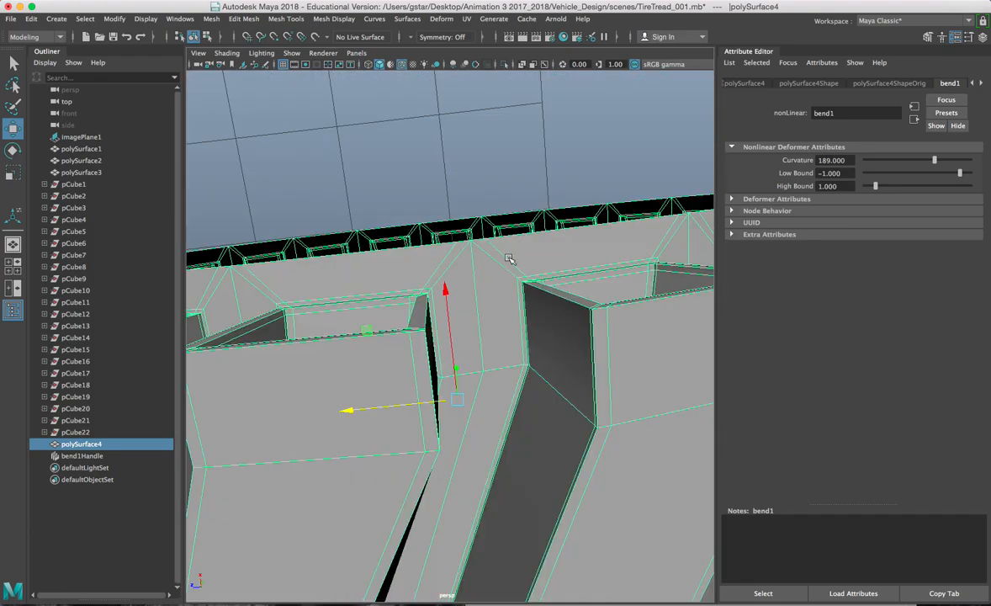
scroll(509, 257, up, 4)
scroll(501, 245, down, 4)
Step: In vertex mode, pick a seam vertex and merge it with Edit Mesh > Merge
right_drag(464, 194, 467, 186)
click(471, 183)
alt+drag(477, 218, 476, 221)
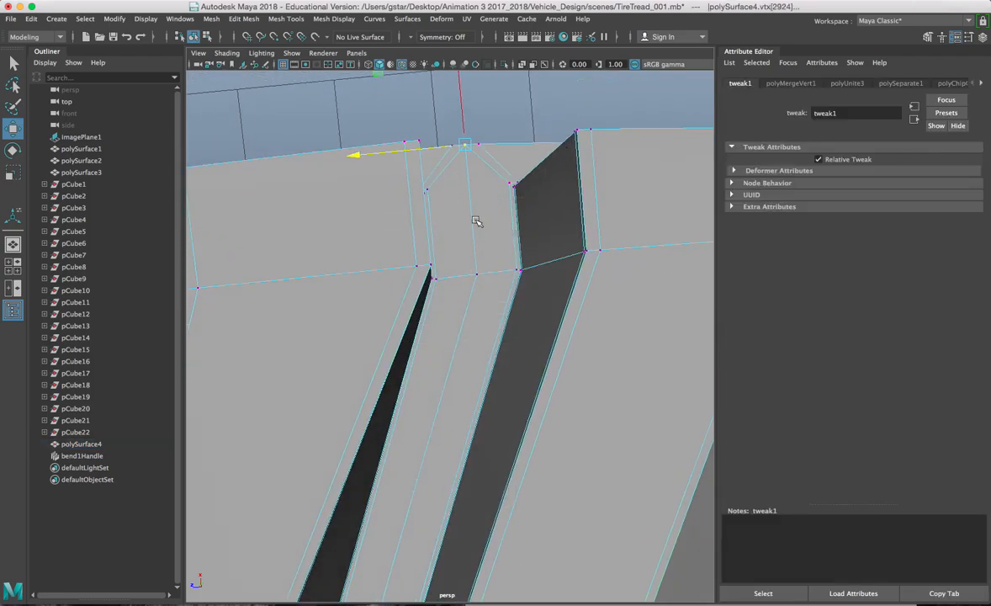
click(254, 20)
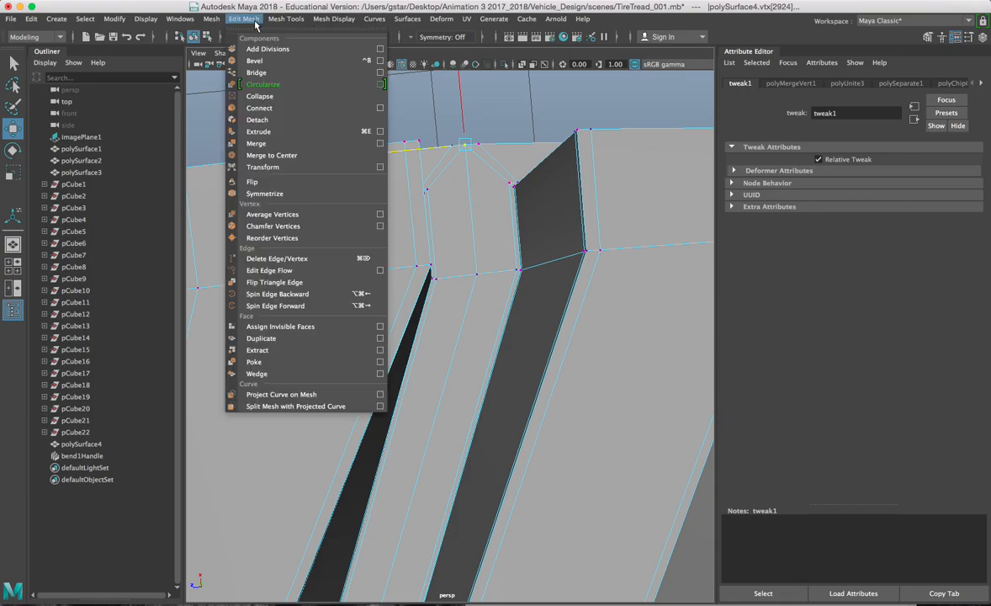
click(286, 155)
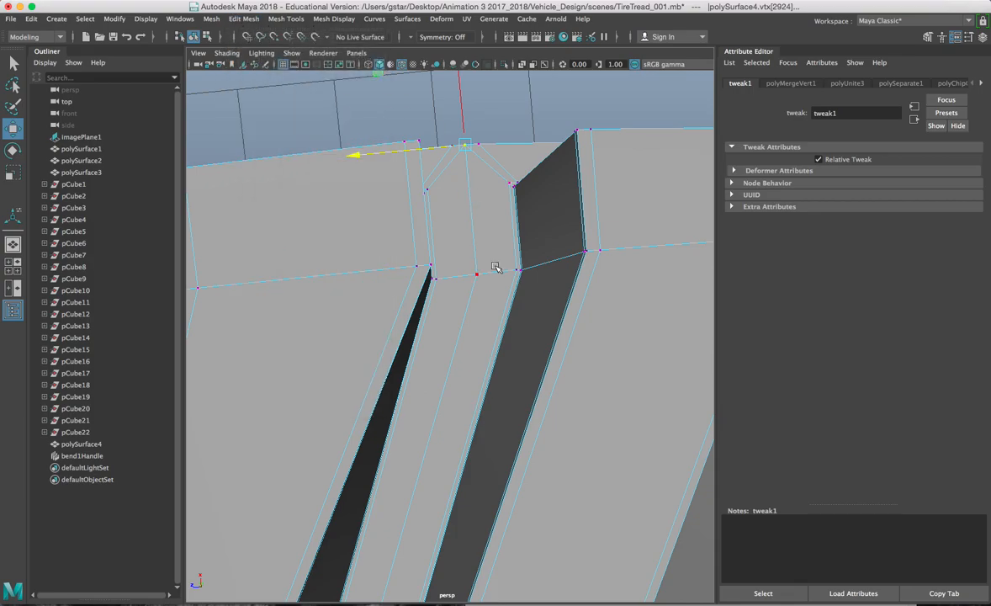
Step: Select another seam vertex in wireframe and repeat the merge
key(4)
mouse_move(495, 268)
alt+mouse_down()
mouse_move(478, 169)
mouse_move(499, 197)
mouse_move(510, 169)
alt+mouse_up()
click(489, 173)
key(5)
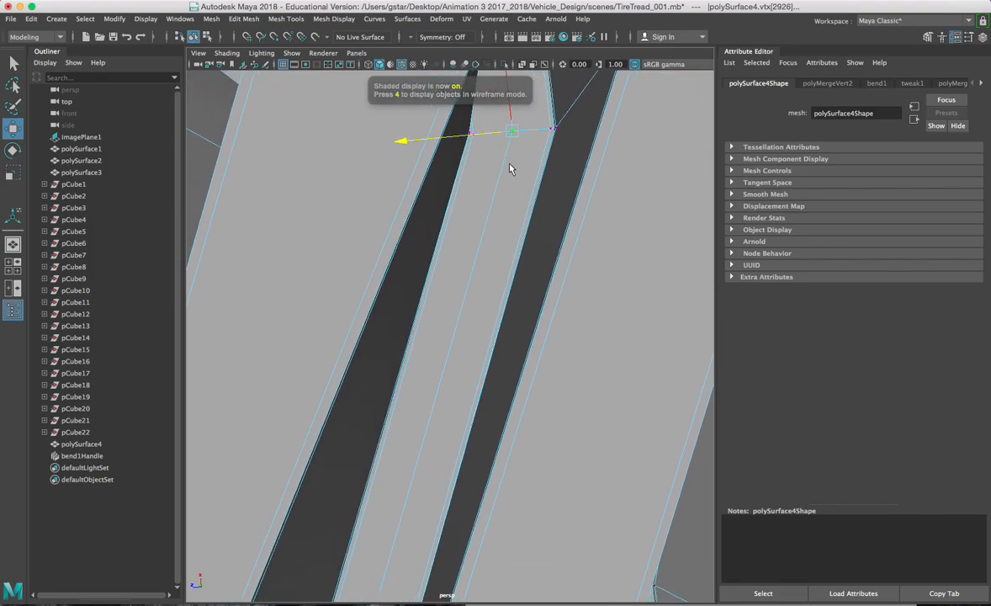
key(4)
key(g)
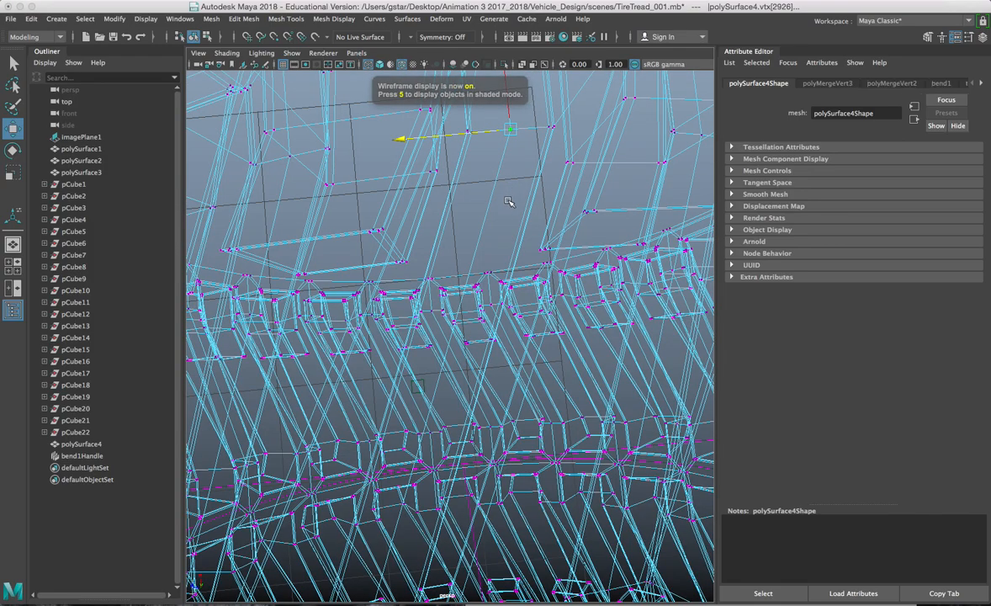
key(5)
scroll(484, 294, up, 5)
scroll(507, 219, down, 3)
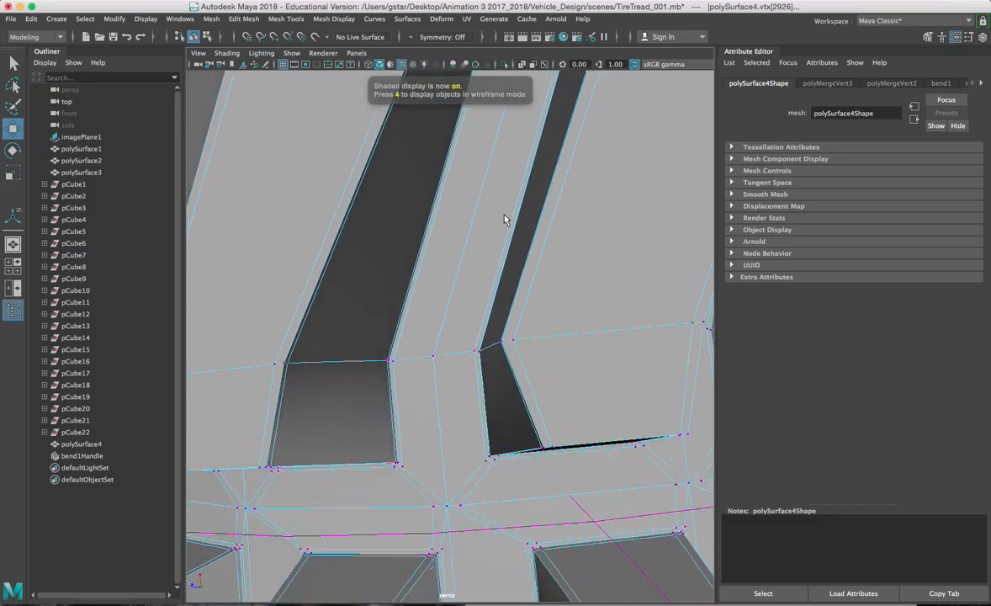
scroll(482, 244, down, 2)
Step: Select a further seam vertex and inspect the seam from several angles
click(482, 216)
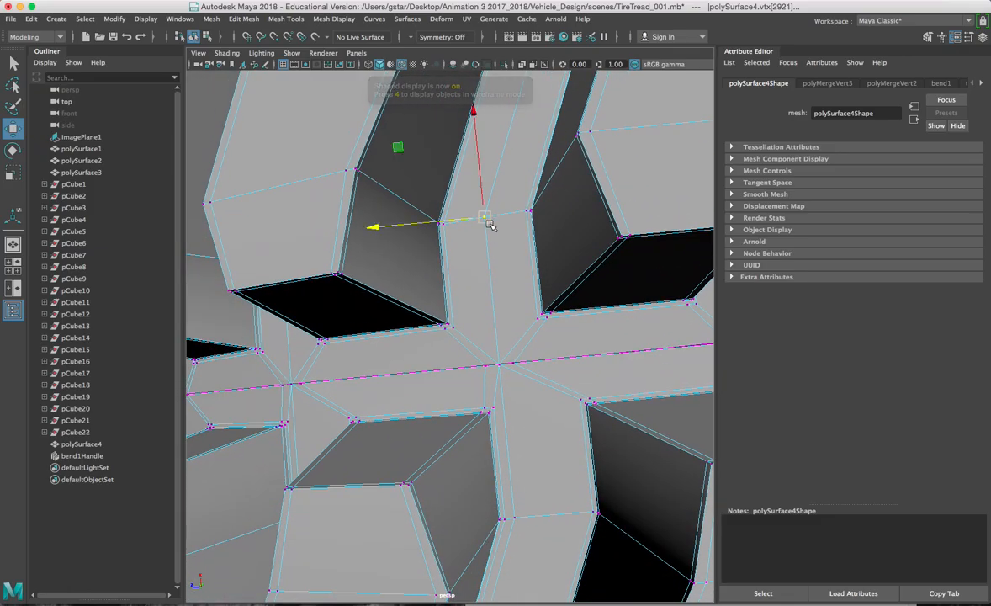
key(4)
scroll(491, 250, up, 2)
alt+drag(489, 250, 528, 235)
alt+drag(468, 217, 537, 235)
key(5)
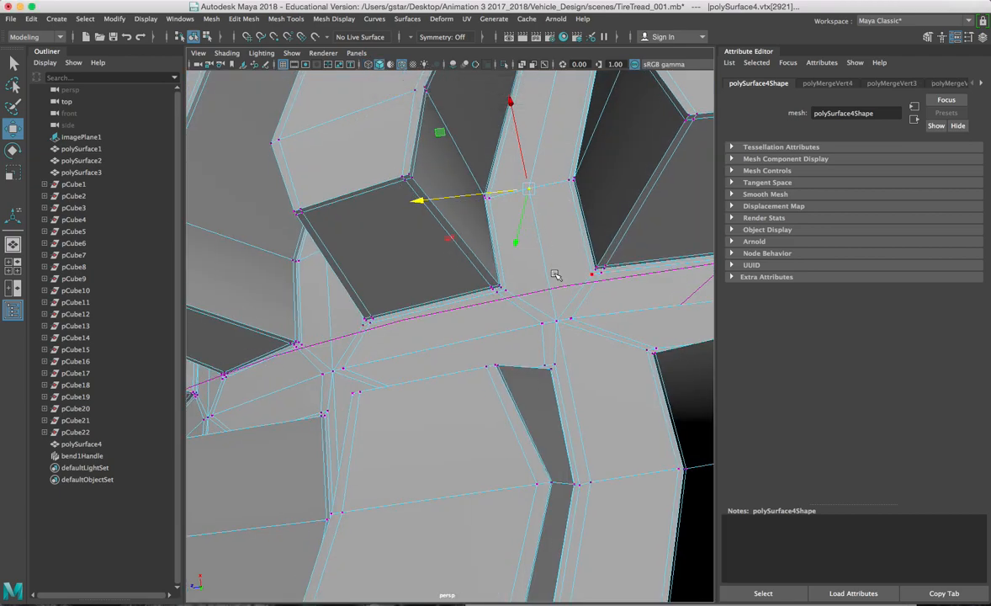
alt+drag(555, 336, 549, 311)
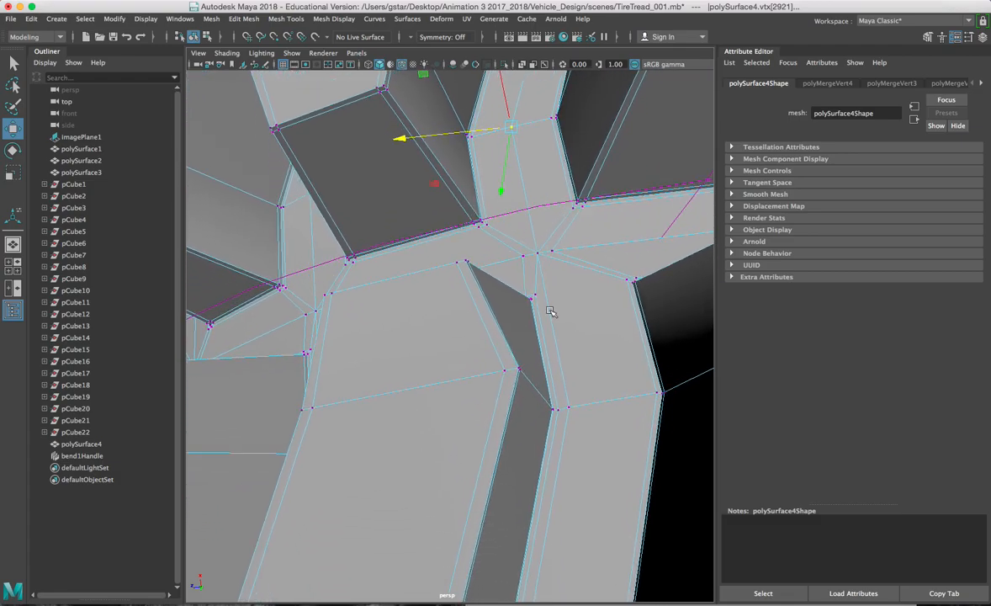
Step: Select the seam vertices beside the groove and weld them with Edit Mesh > Merge
click(538, 253)
alt+drag(581, 421, 588, 333)
alt+drag(587, 412, 598, 323)
alt+drag(577, 454, 575, 414)
alt+drag(572, 496, 577, 379)
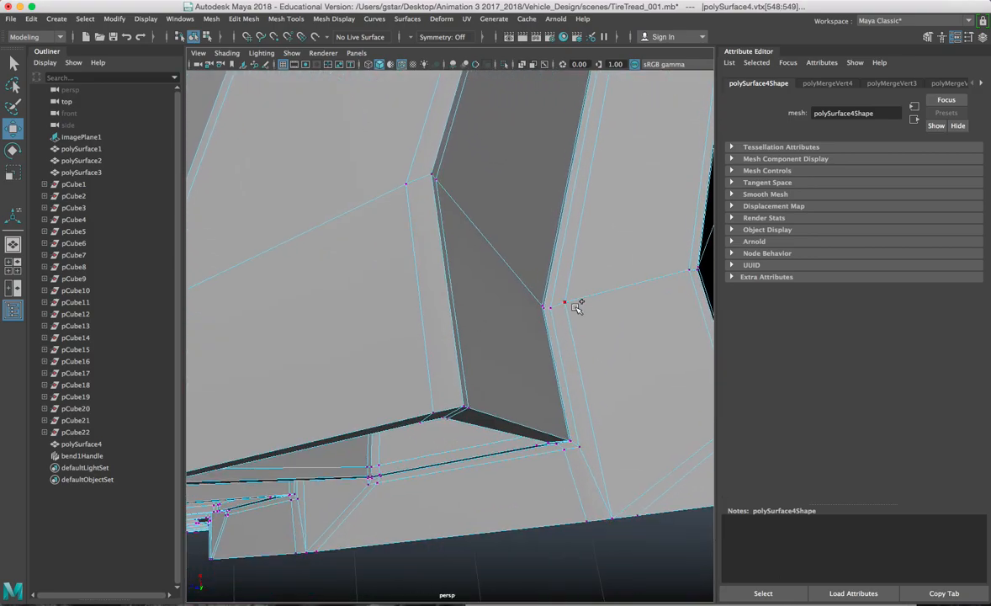
alt+drag(566, 303, 595, 343)
scroll(617, 396, down, 10)
scroll(543, 322, up, 5)
alt+middle_drag(528, 281, 535, 340)
alt+drag(536, 340, 531, 152)
alt+middle_drag(531, 152, 472, 253)
scroll(471, 253, up, 4)
alt+drag(472, 254, 524, 290)
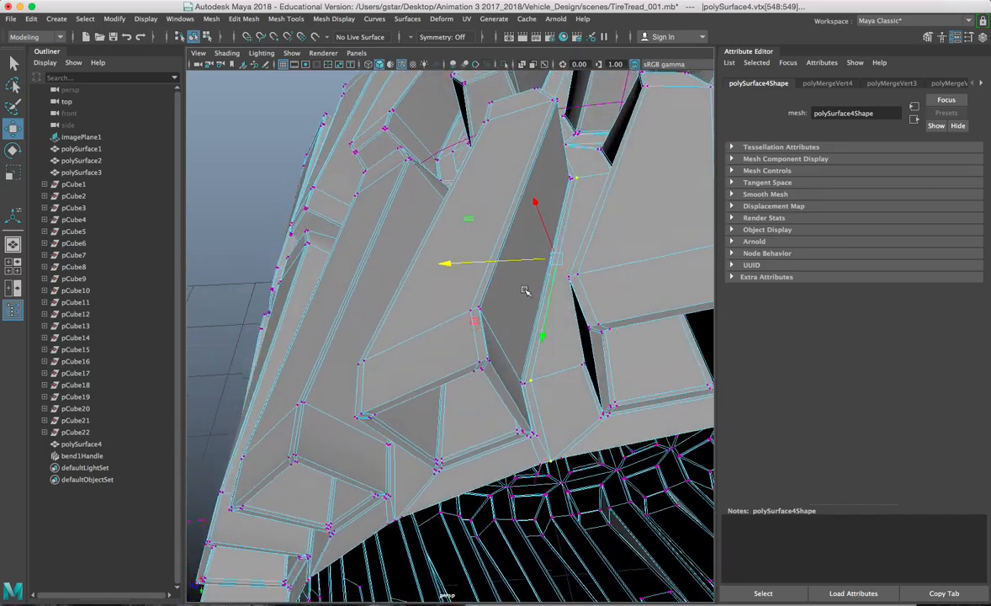
click(218, 20)
mouse_move(239, 20)
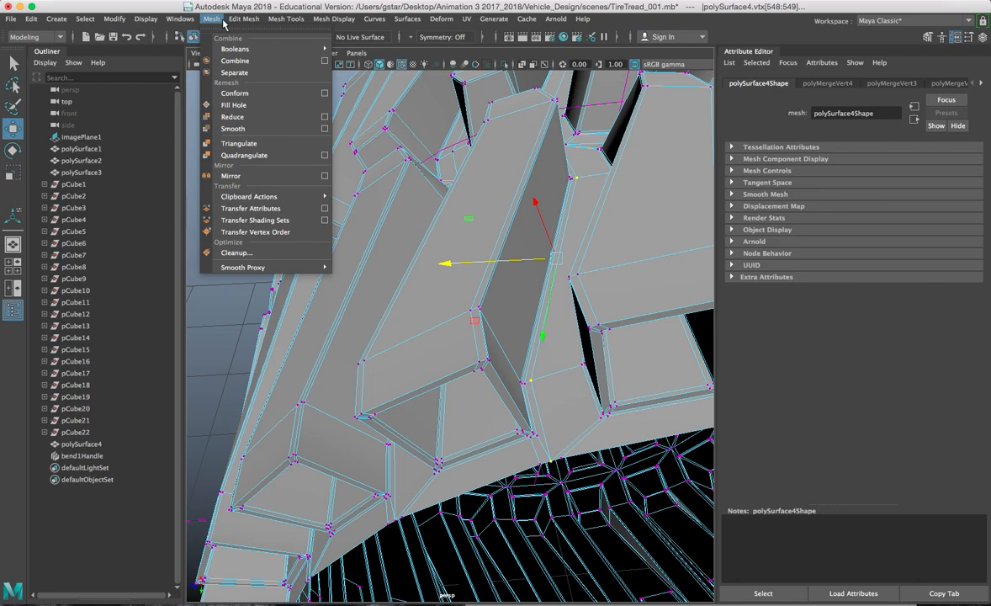
click(268, 145)
right_drag(507, 165, 564, 148)
key(q)
scroll(530, 174, down, 5)
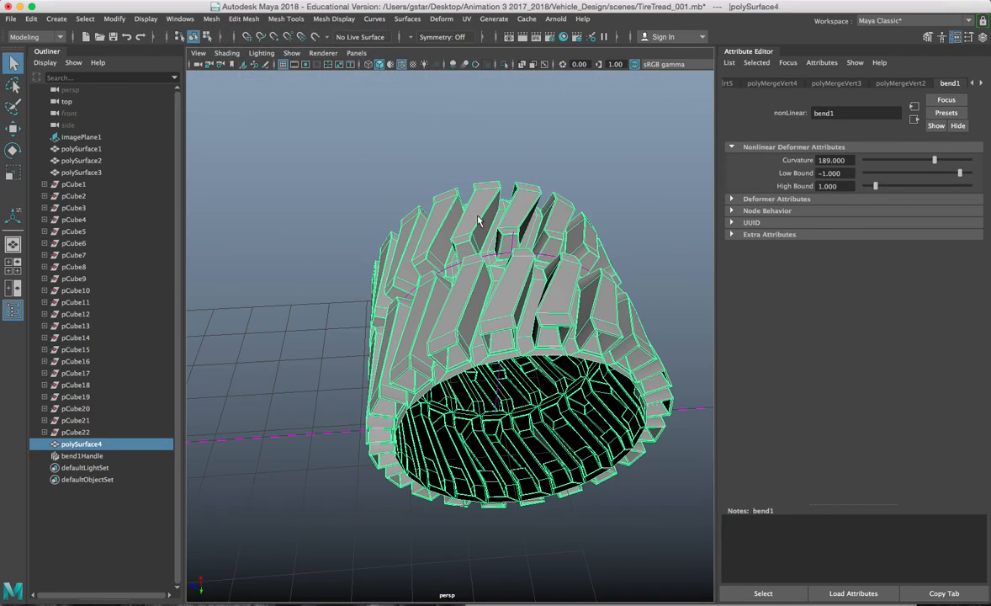
alt+drag(484, 242, 517, 321)
scroll(499, 278, down, 5)
key(w)
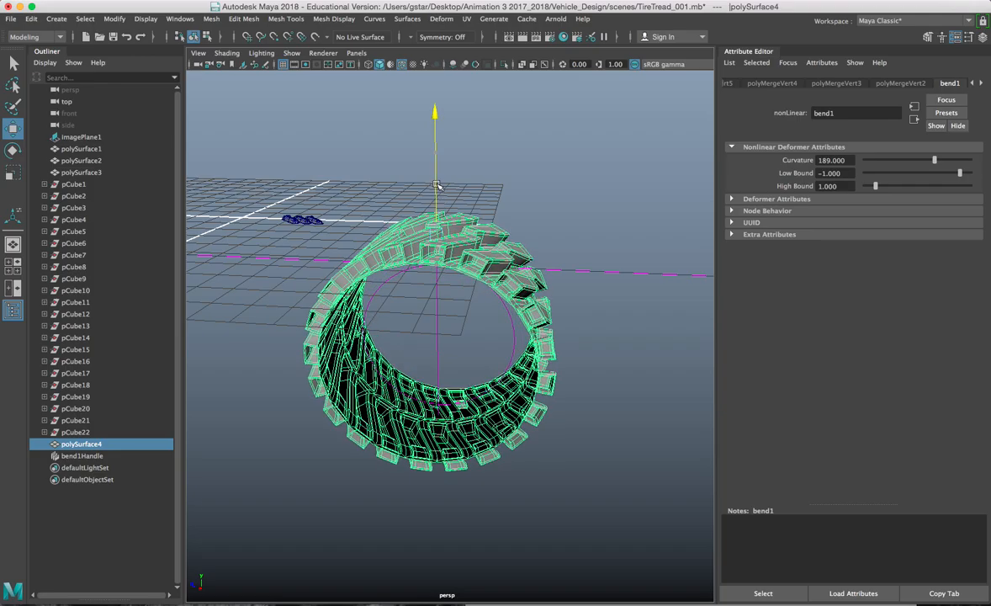
alt+drag(440, 161, 476, 312)
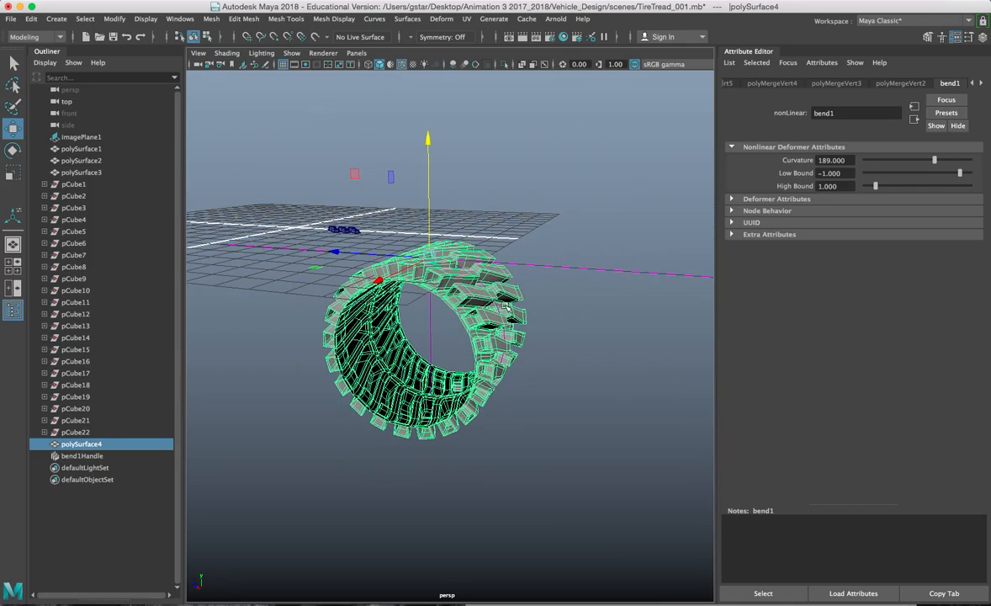
drag(566, 259, 567, 271)
alt+drag(567, 271, 477, 243)
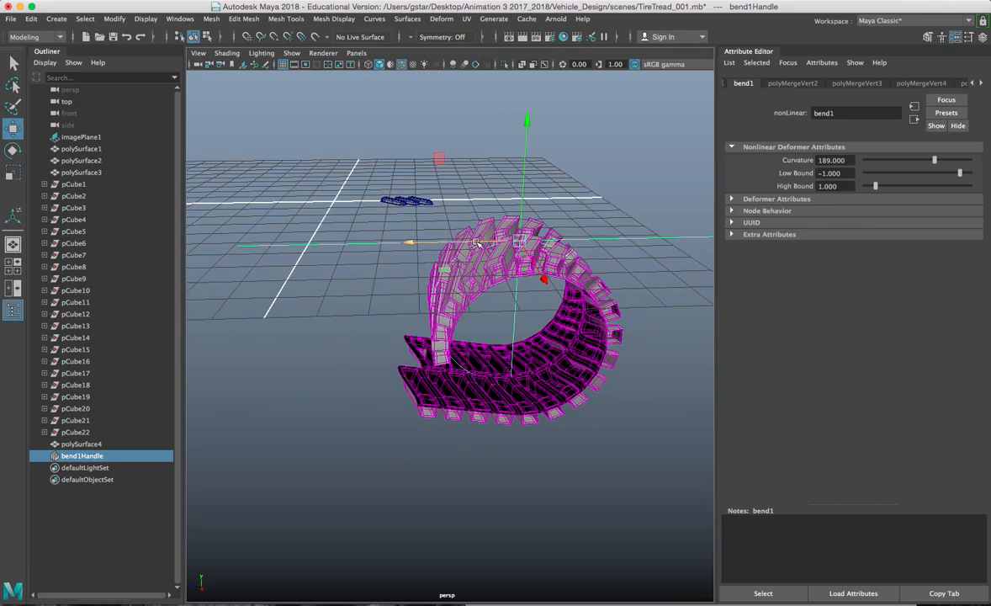
drag(409, 244, 374, 243)
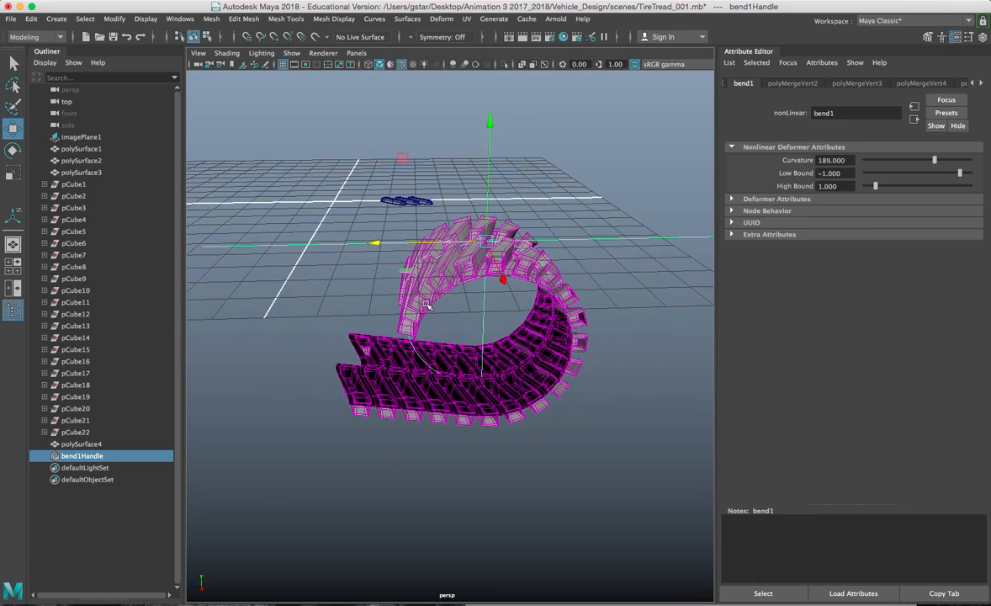
key(super+z)
key(super+z)
alt+middle_drag(506, 303, 441, 312)
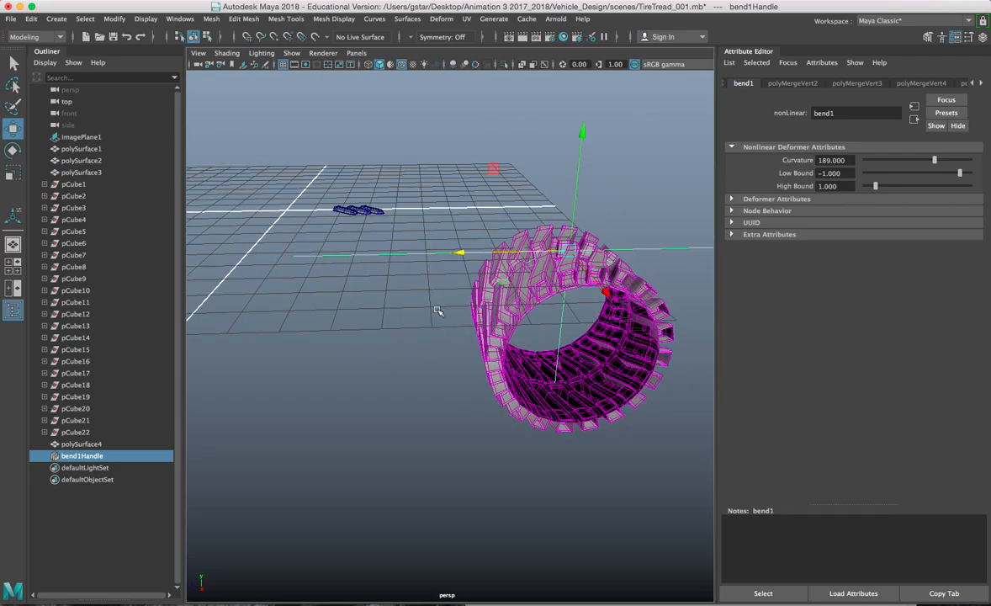
key(Delete)
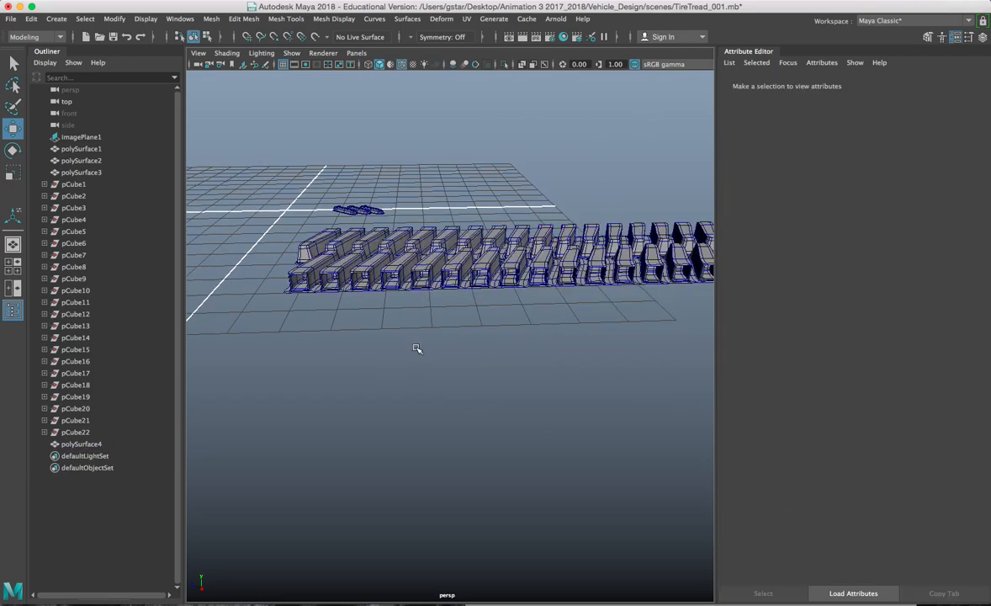
alt+middle_drag(425, 281, 397, 322)
key(super+z)
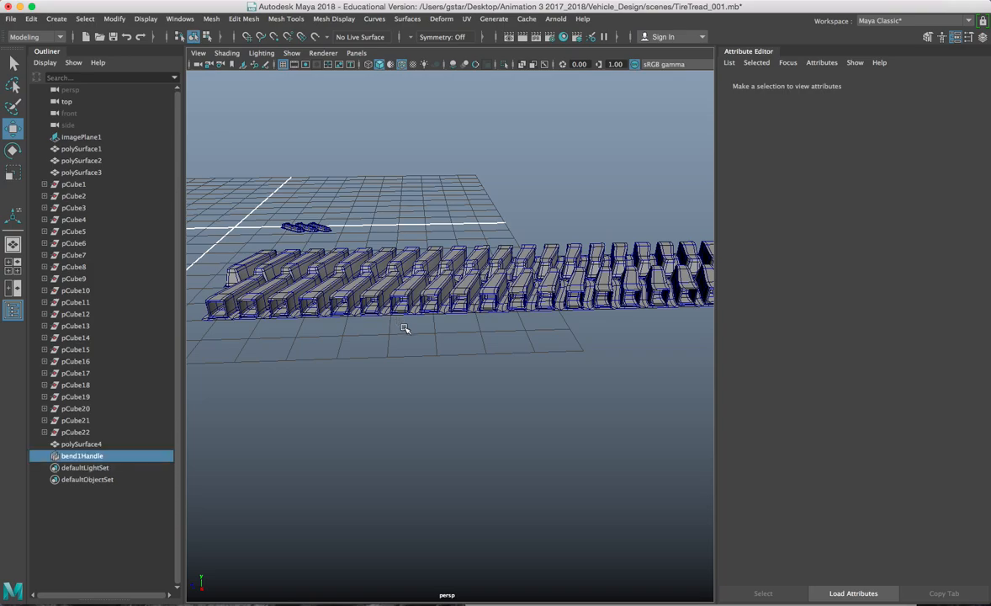
click(470, 315)
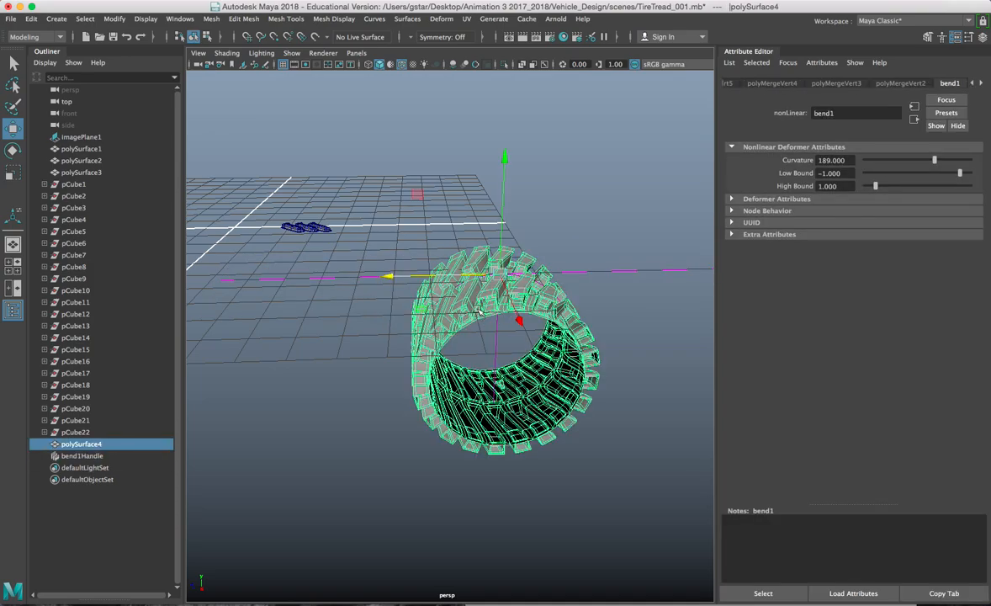
Step: Delete the tire's construction history via Edit > Delete by Type > History
click(32, 18)
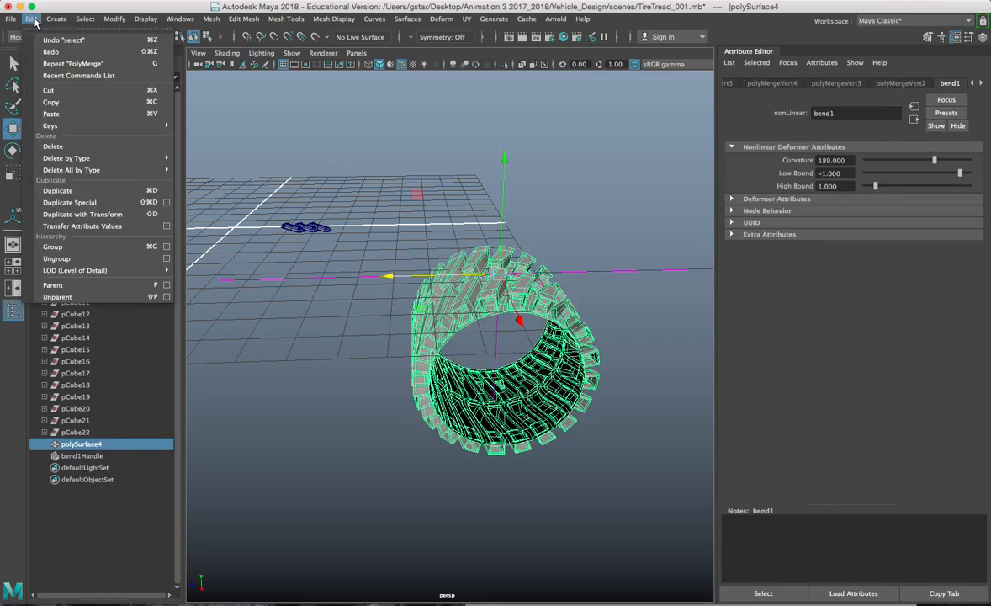
mouse_move(148, 156)
click(202, 168)
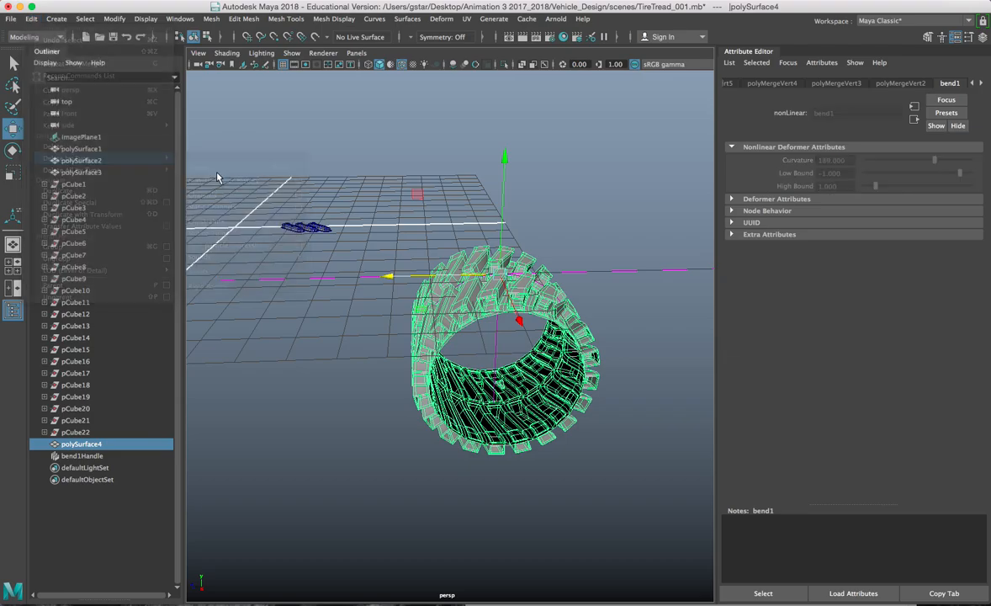
Step: Raise the tire above the grid and frame it
drag(503, 180, 502, 70)
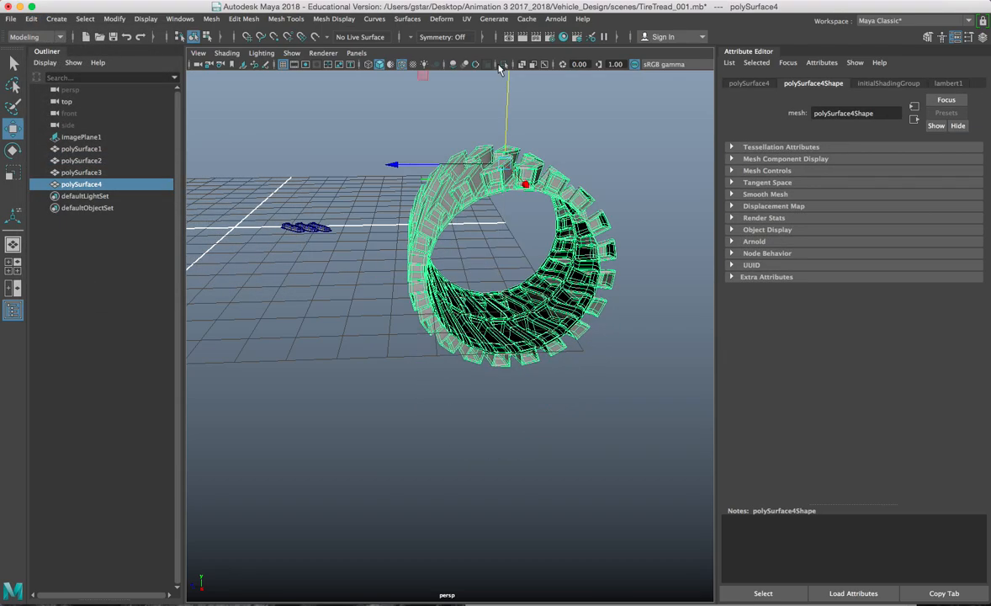
scroll(485, 222, down, 5)
alt+drag(468, 220, 483, 171)
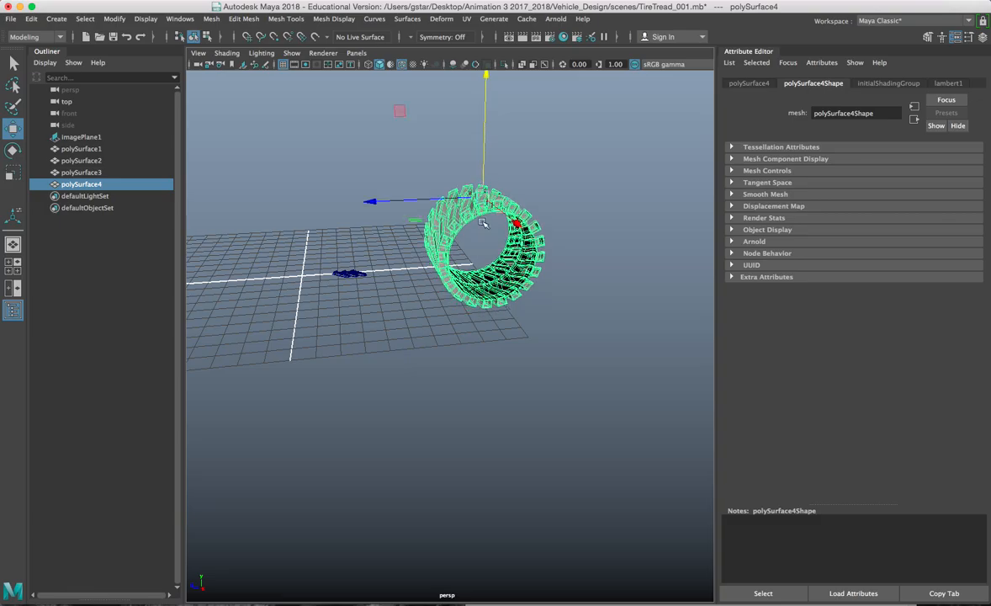
key(f)
alt+drag(476, 240, 589, 262)
Step: In the maximized front view, slide the tire onto the world origin and close the Attribute Editor
key(space)
key(space)
scroll(367, 390, down, 8)
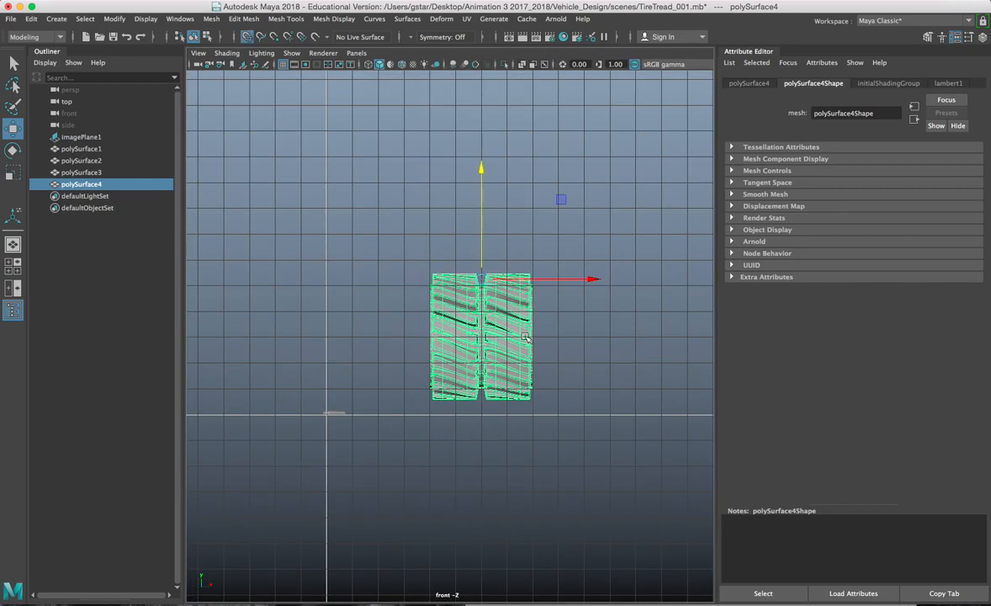
drag(533, 289, 321, 290)
scroll(321, 290, up, 3)
alt+middle_drag(324, 291, 462, 291)
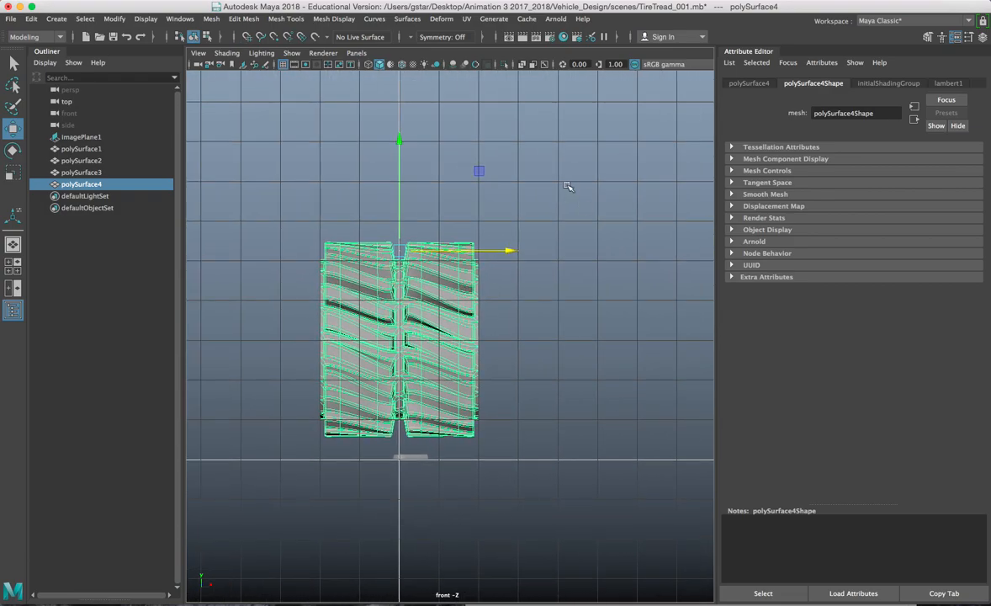
key(f)
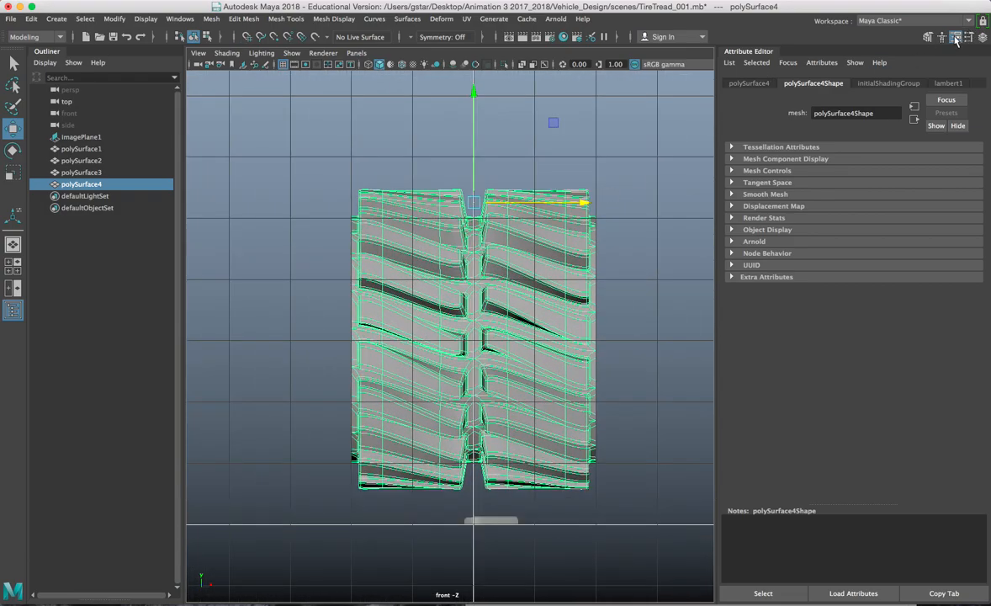
click(956, 38)
key(XF86AudioLowerVolume)
alt+middle_drag(844, 254, 841, 218)
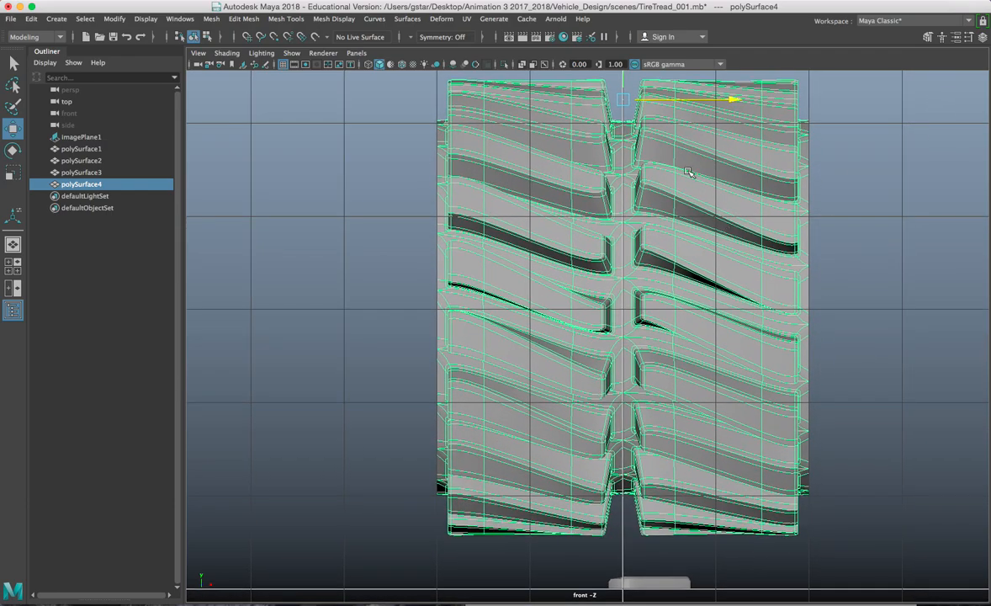
Step: In face mode, select the tread's middle column of faces and slide it left
right_click(687, 171)
click(687, 203)
scroll(606, 137, down, 3)
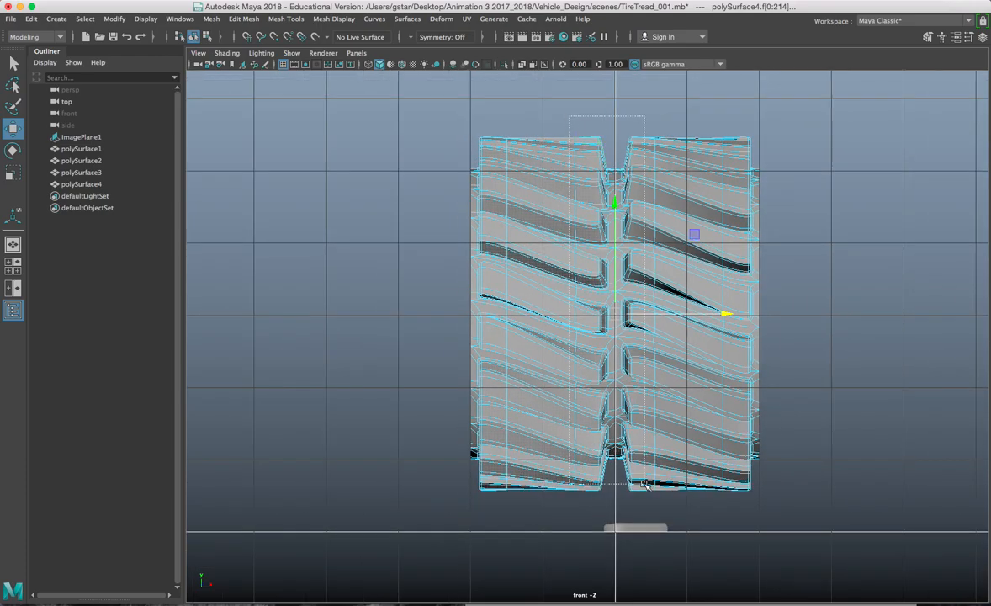
drag(651, 501, 504, 111)
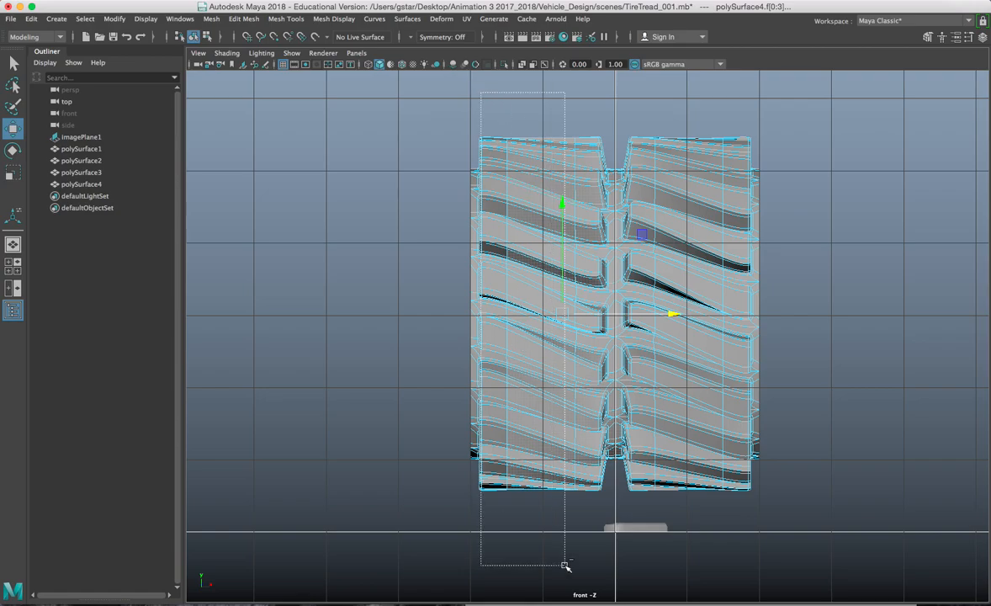
drag(589, 551, 589, 552)
scroll(589, 547, up, 5)
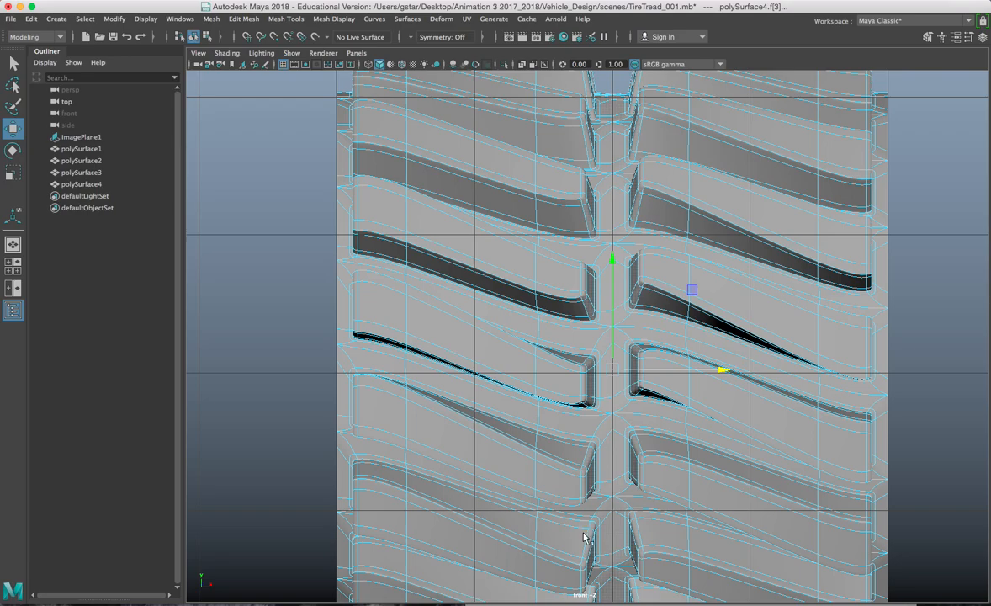
drag(719, 371, 669, 370)
Step: Scale the faces at the central seam slightly, then return to Object Mode
scroll(670, 370, down, 5)
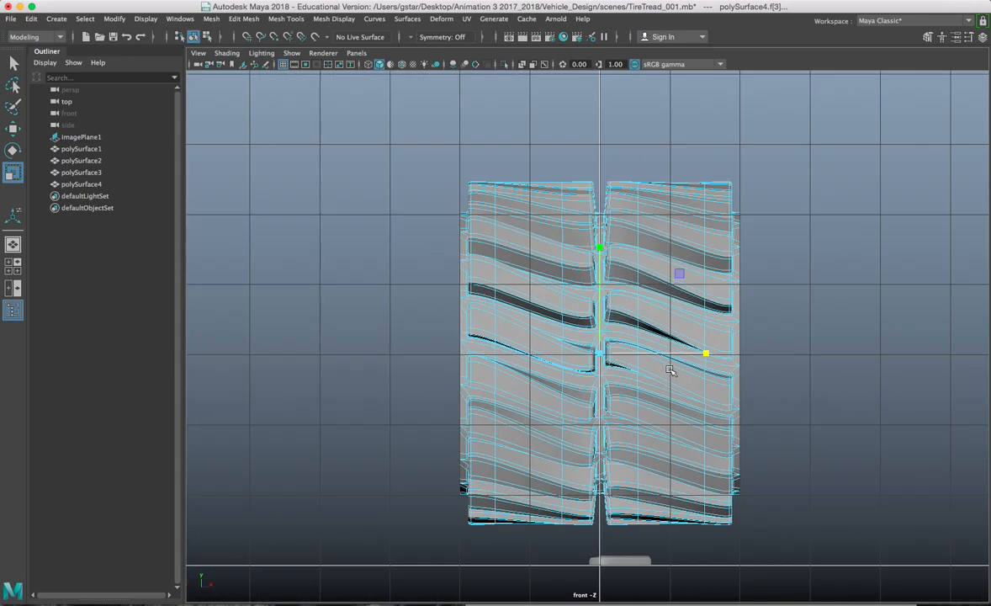
scroll(559, 185, up, 2)
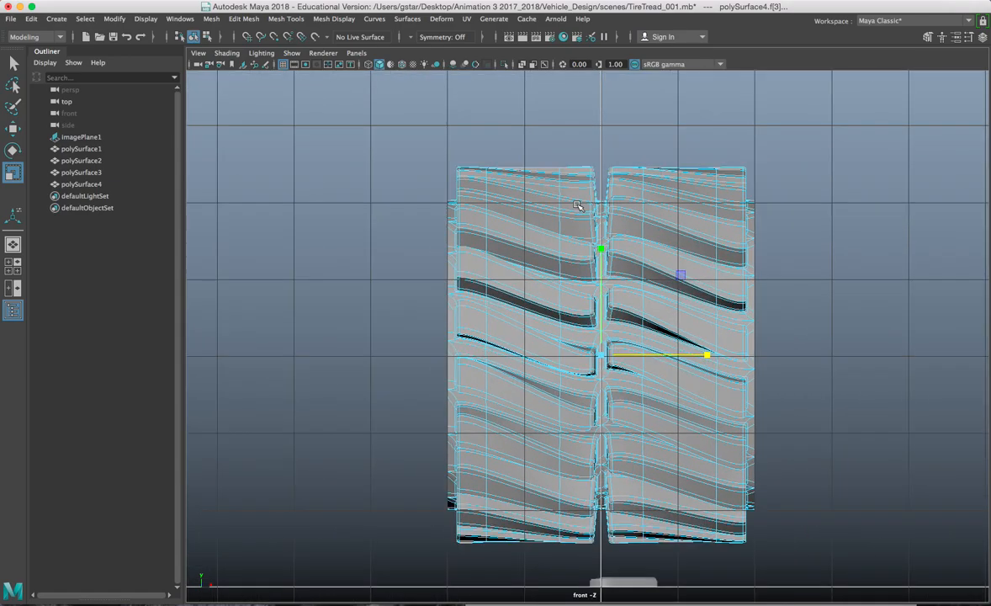
scroll(541, 159, down, 1)
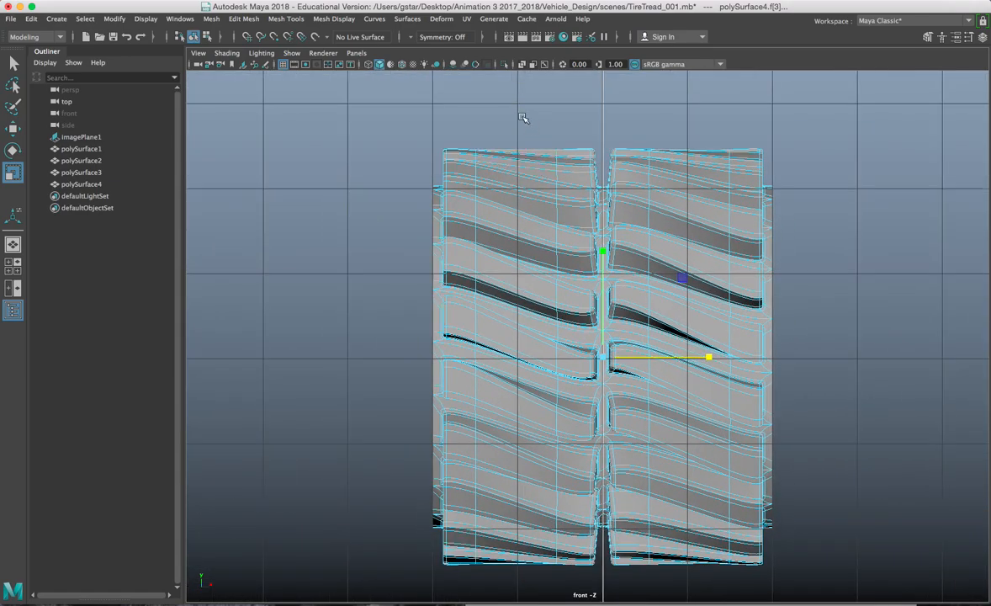
drag(679, 591, 679, 592)
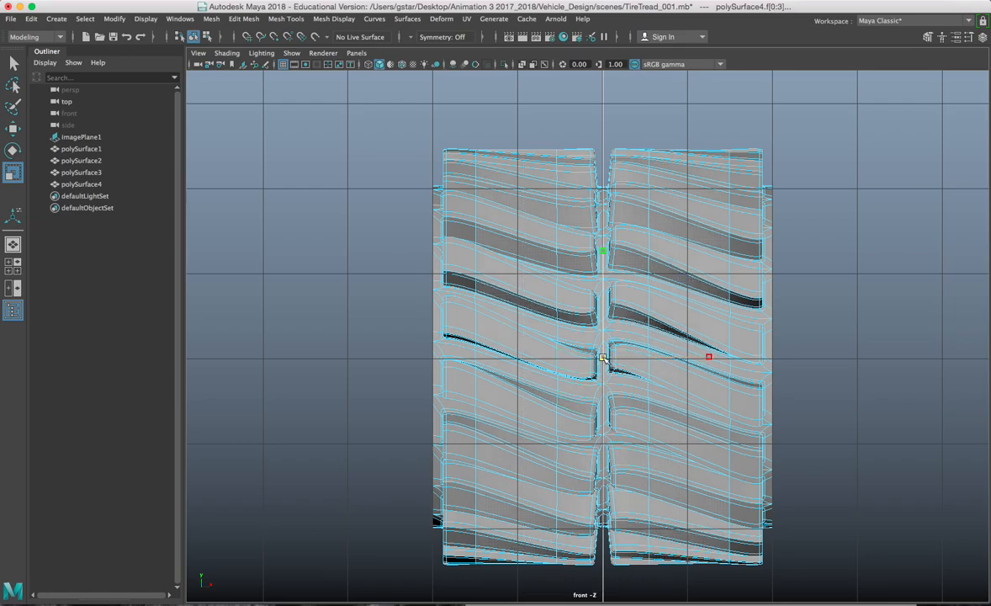
drag(603, 357, 609, 359)
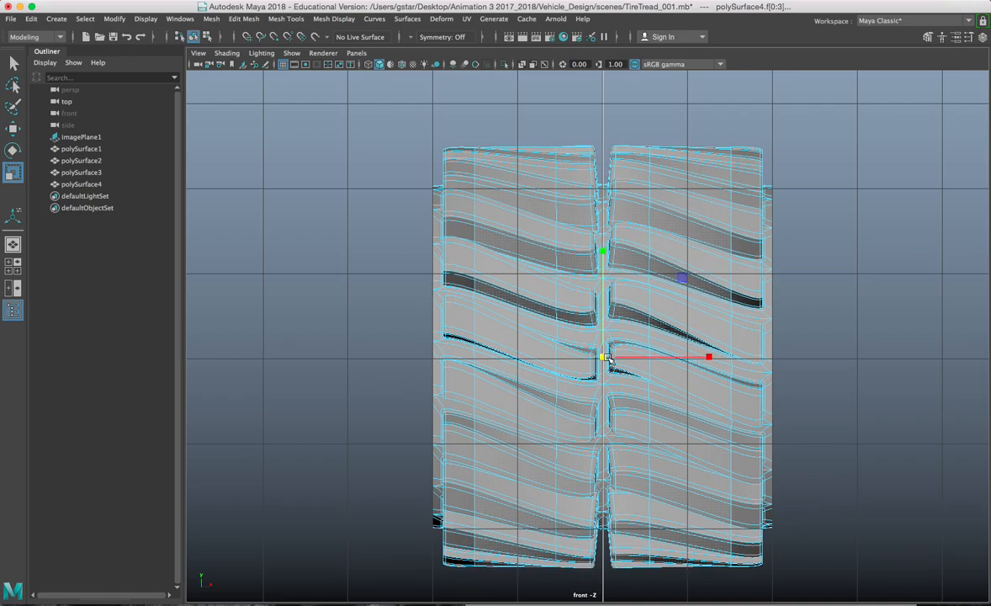
drag(521, 579, 675, 395)
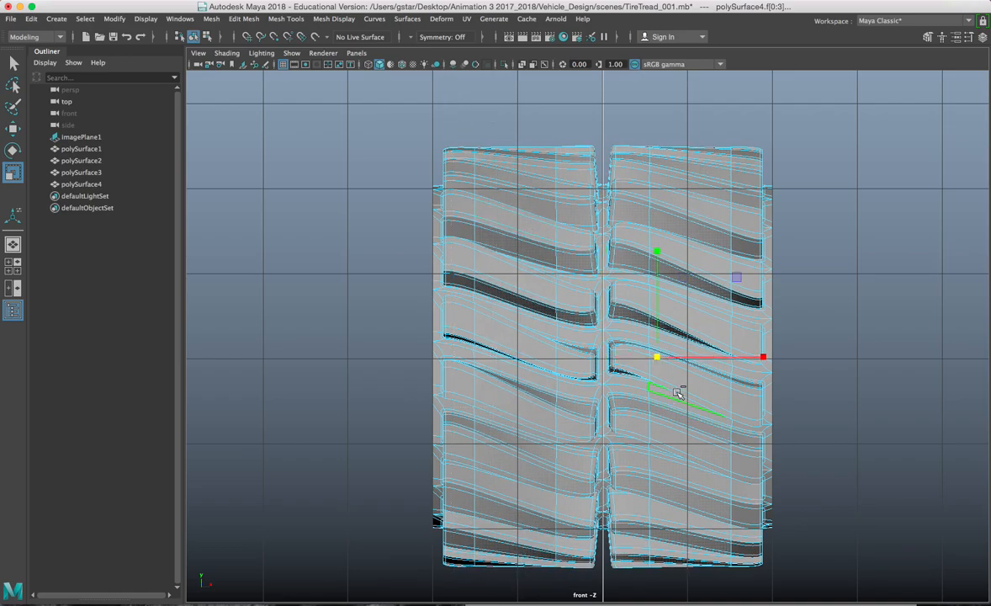
click(604, 351)
drag(602, 360, 603, 357)
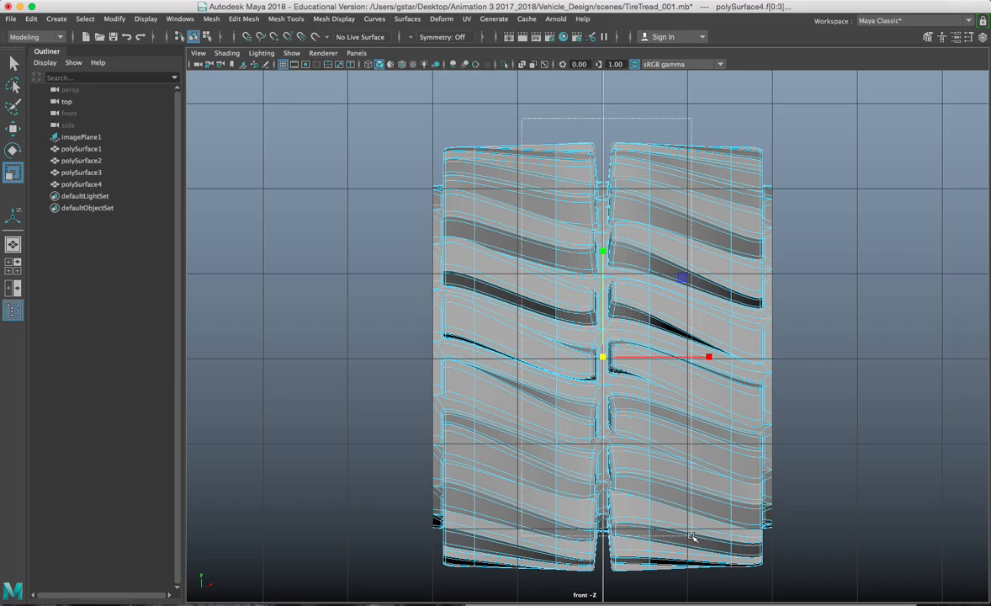
right_click(701, 196)
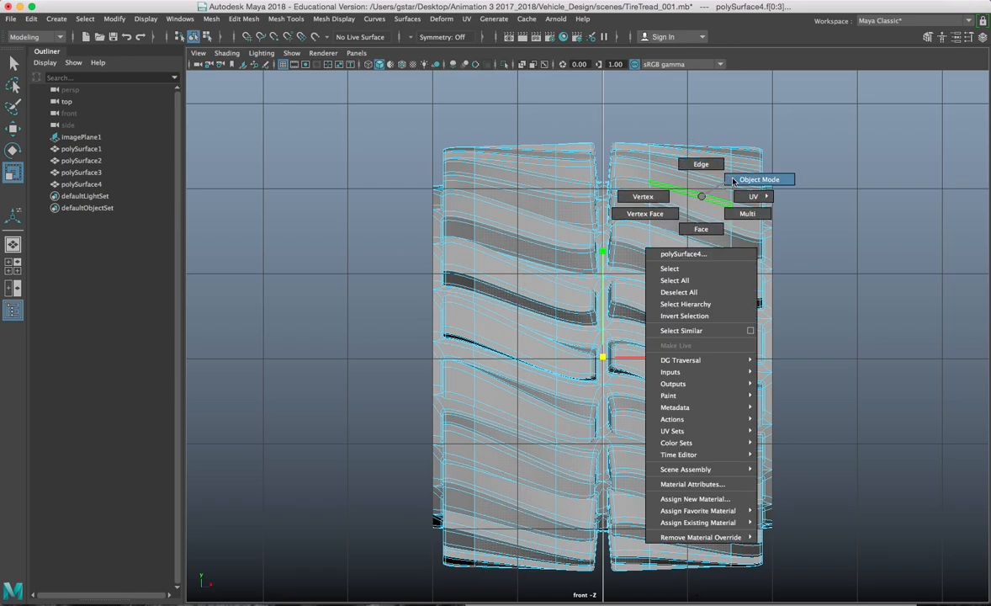
click(733, 180)
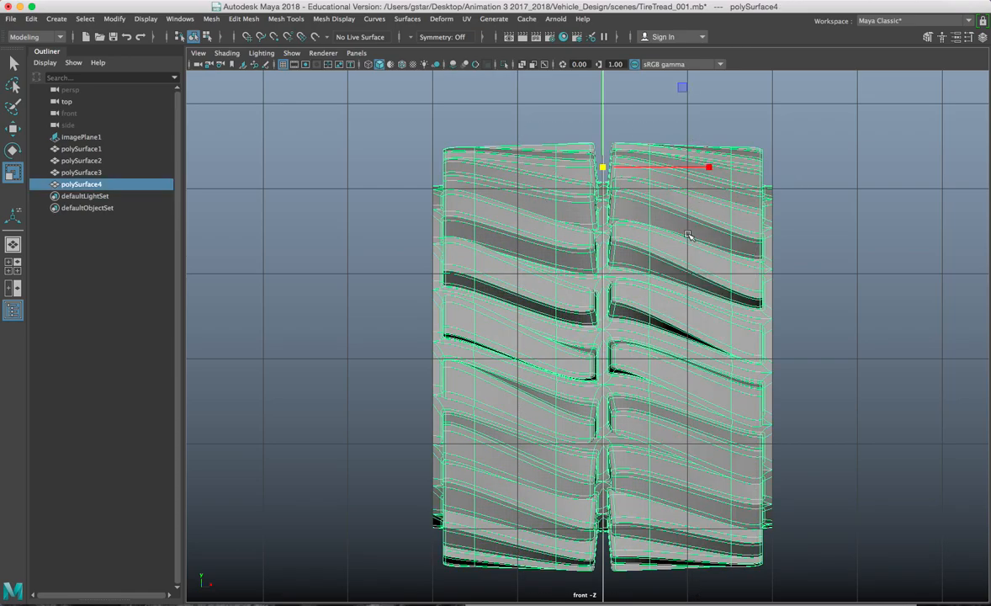
Step: Maximize the perspective view and orbit close around the tire's tread
key(space)
key(space)
alt+drag(608, 223, 593, 190)
right_drag(562, 186, 576, 179)
alt+drag(576, 179, 606, 320)
click(547, 318)
alt+right_drag(606, 320, 597, 377)
alt+drag(597, 376, 726, 305)
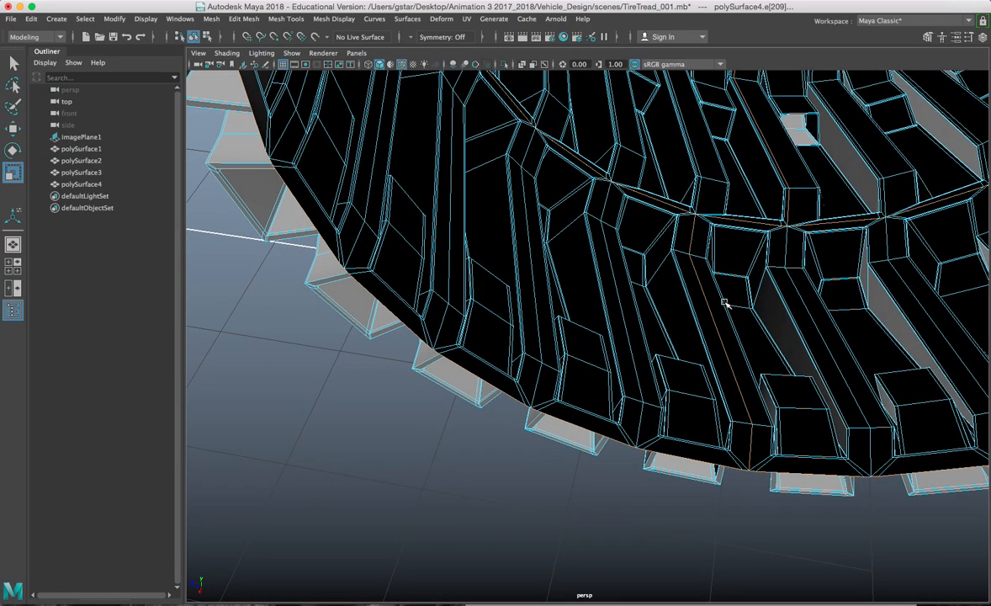
scroll(690, 274, down, 5)
alt+drag(690, 273, 665, 269)
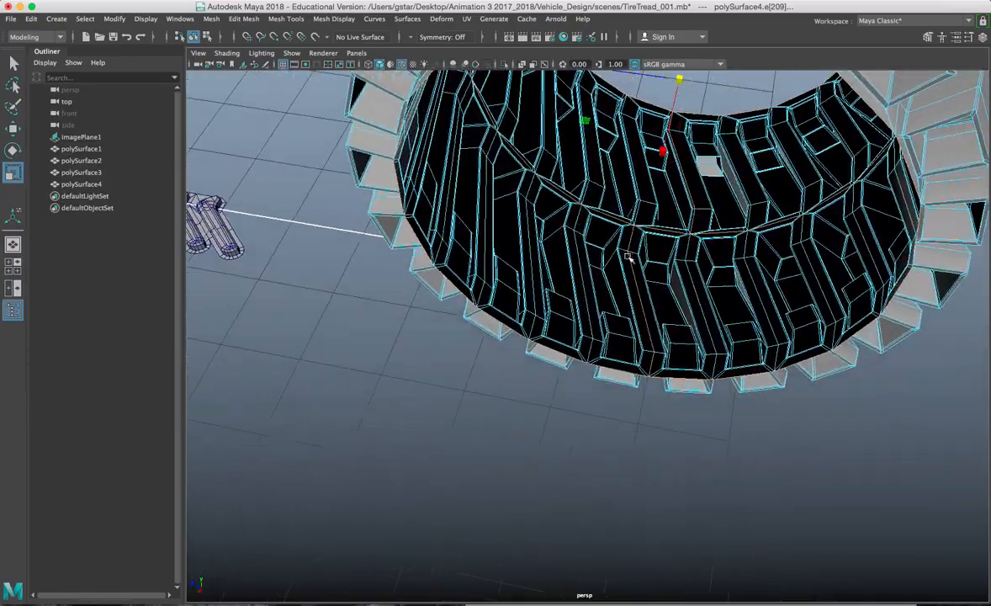
scroll(637, 267, up, 4)
scroll(637, 267, up, 3)
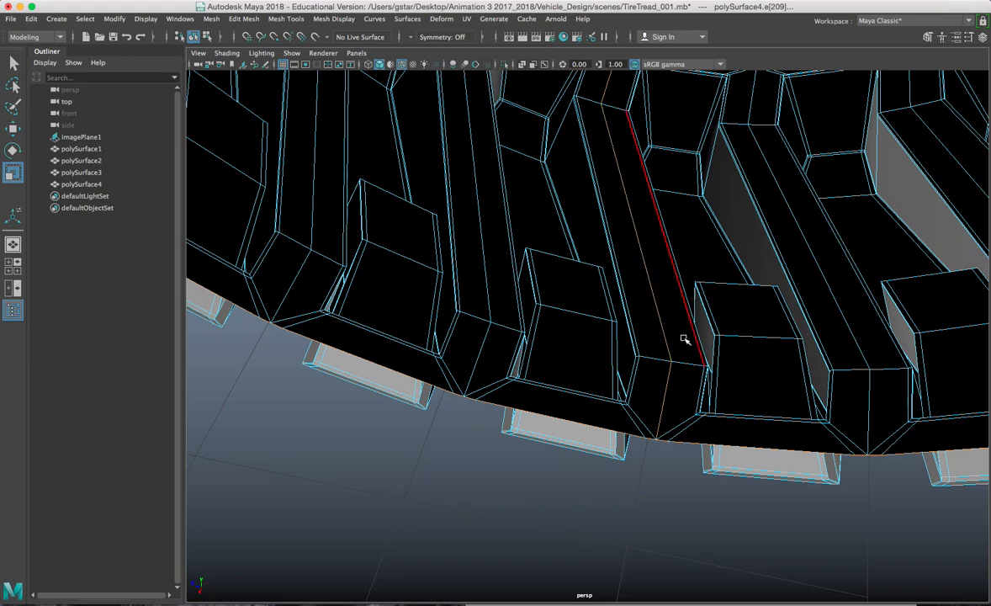
Step: Turn on smooth preview, then in vertex mode select the vertex at the groove's pointed tip
key(3)
alt+drag(676, 383, 657, 368)
scroll(679, 390, up, 5)
scroll(679, 390, down, 5)
alt+drag(686, 405, 643, 360)
right_drag(665, 256, 614, 269)
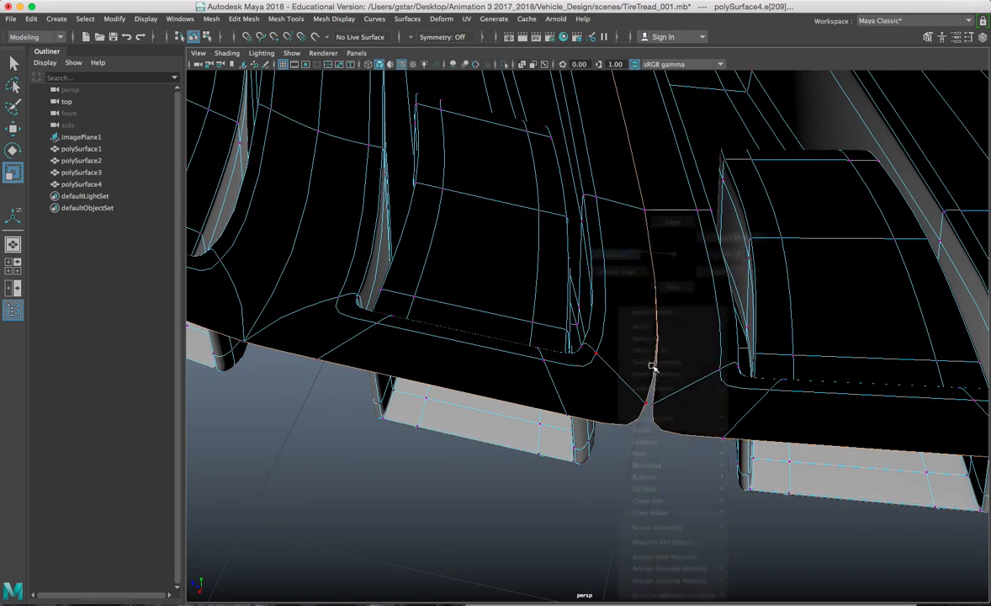
drag(667, 411, 668, 412)
Step: Merge the selected junction vertices on the low-poly cage, then restore the smooth preview
key(1)
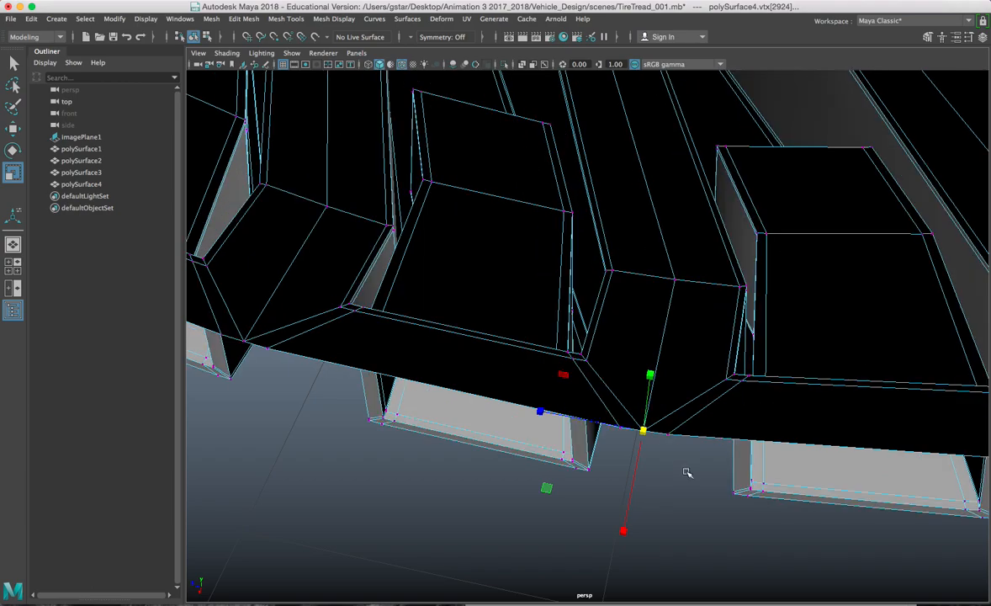
shift+right_click(686, 331)
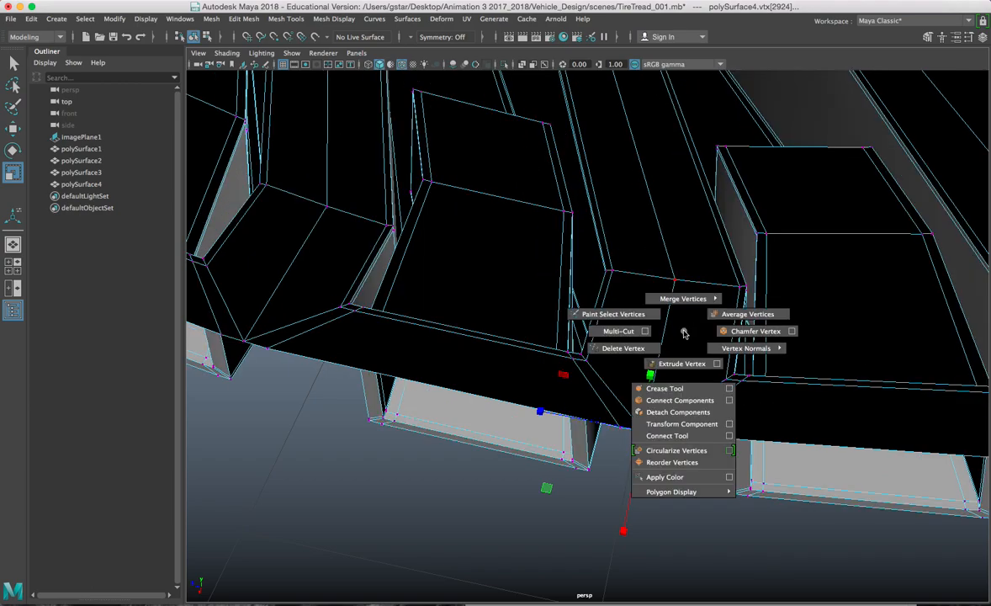
click(685, 273)
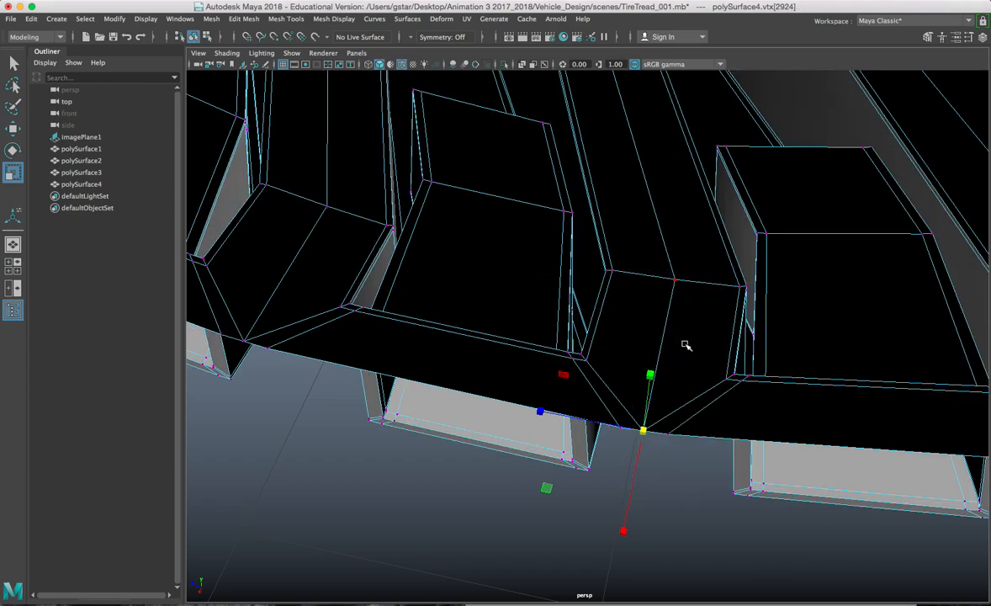
key(3)
Step: Select the vertex at the tread groove's pointed tip and merge it at a 0.01 threshold
alt+drag(713, 421, 697, 330)
alt+drag(727, 283, 469, 348)
scroll(540, 354, up, 5)
scroll(547, 390, up, 8)
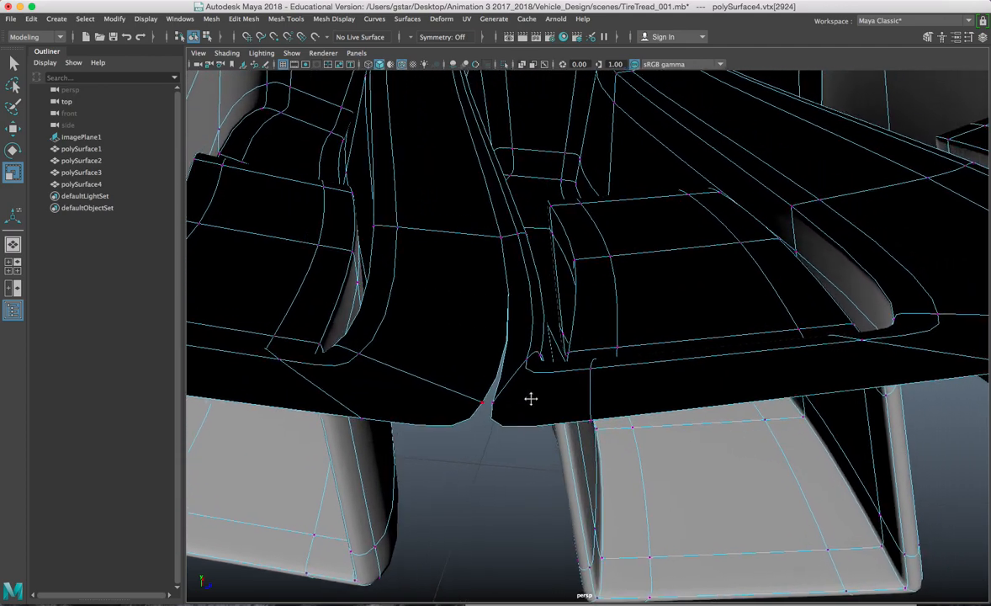
alt+middle_drag(531, 398, 526, 399)
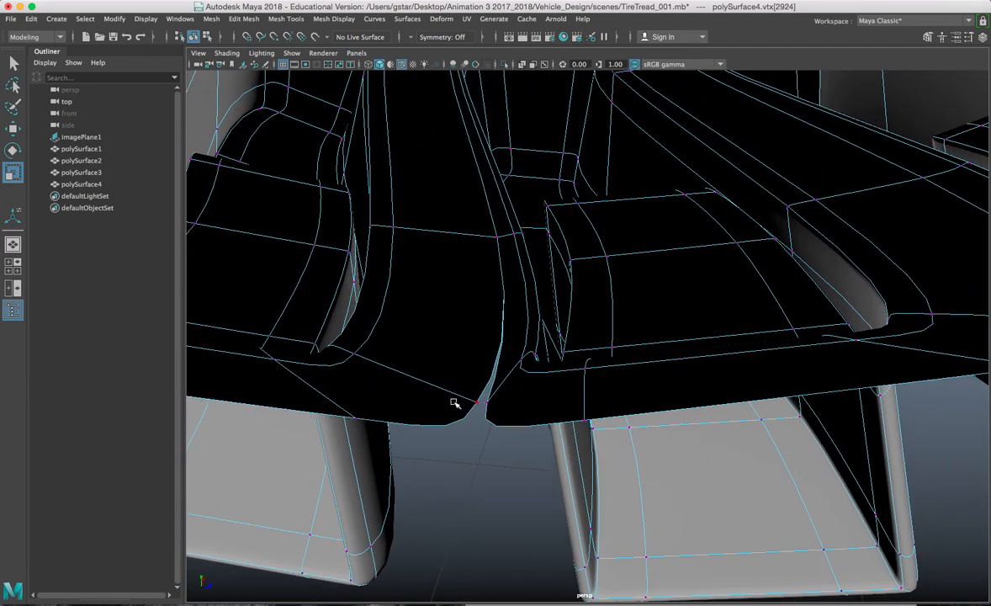
drag(496, 446, 495, 449)
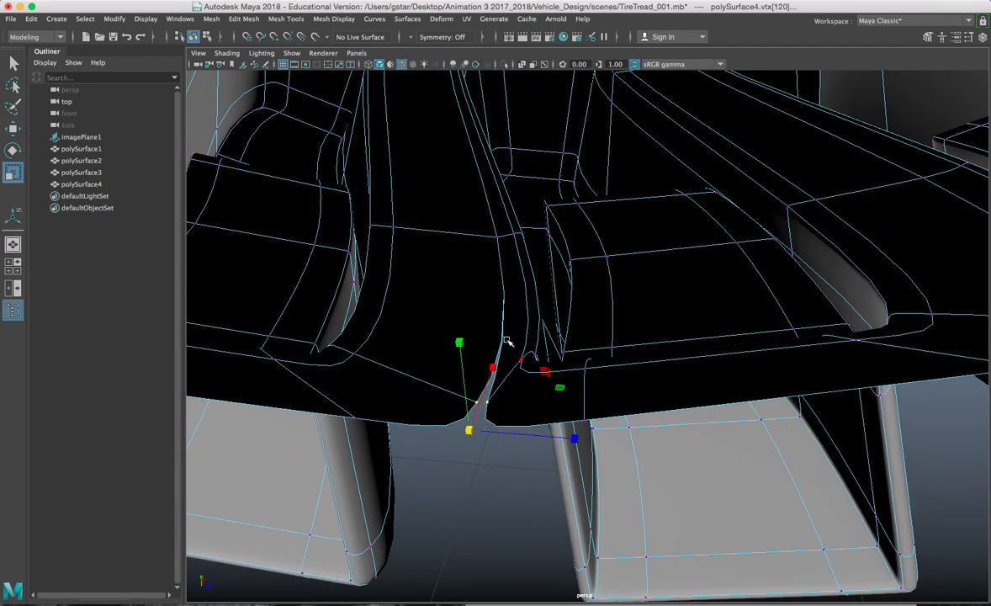
key(1)
key(2)
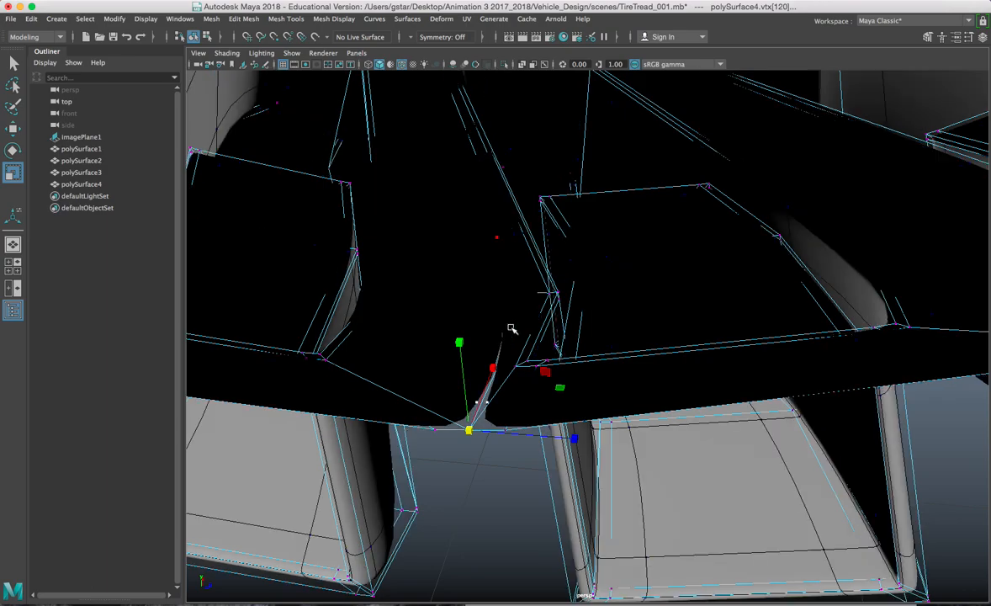
alt+drag(511, 385, 494, 326)
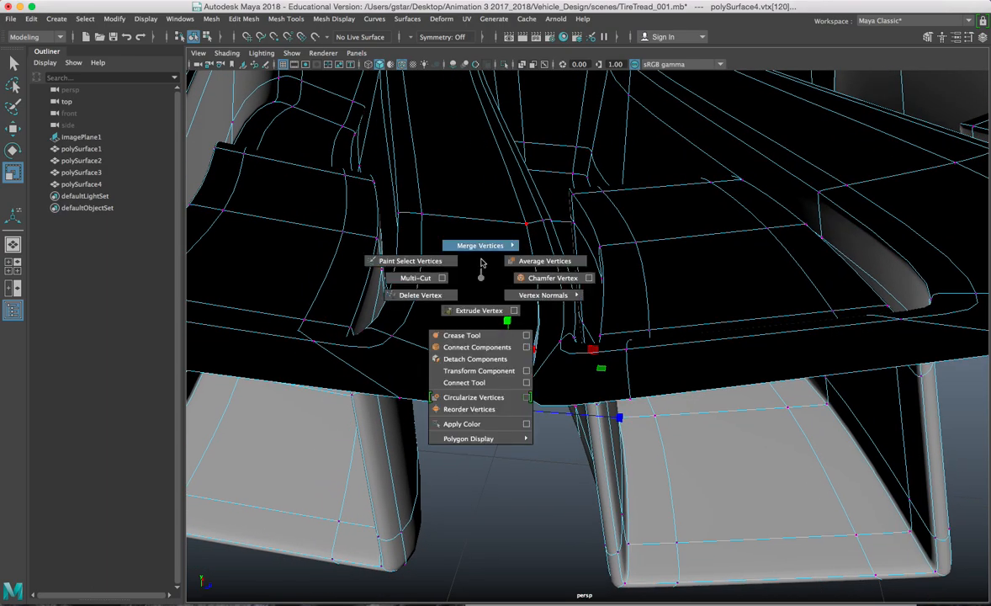
shift+right_drag(481, 264, 482, 248)
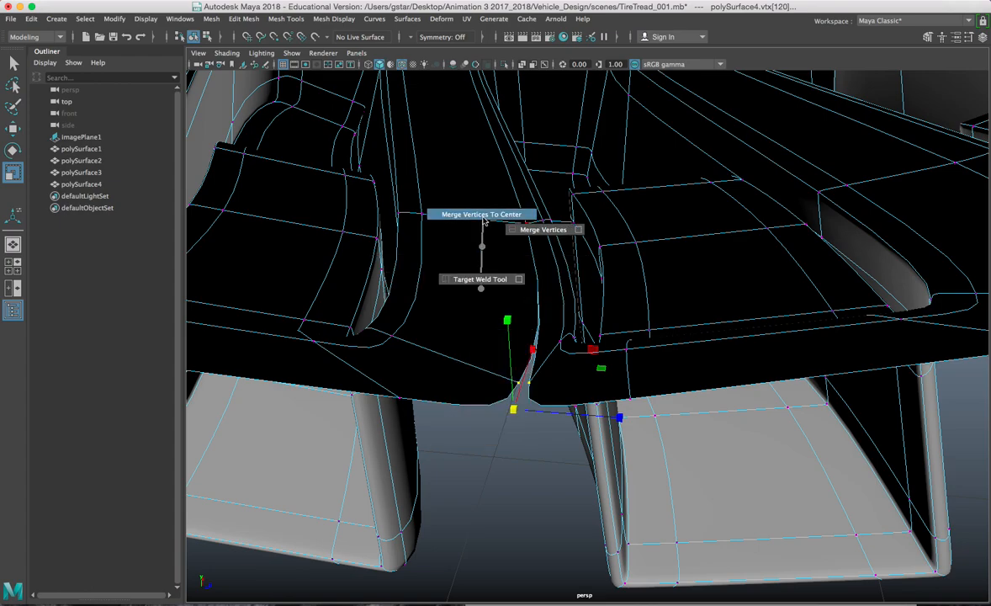
click(484, 217)
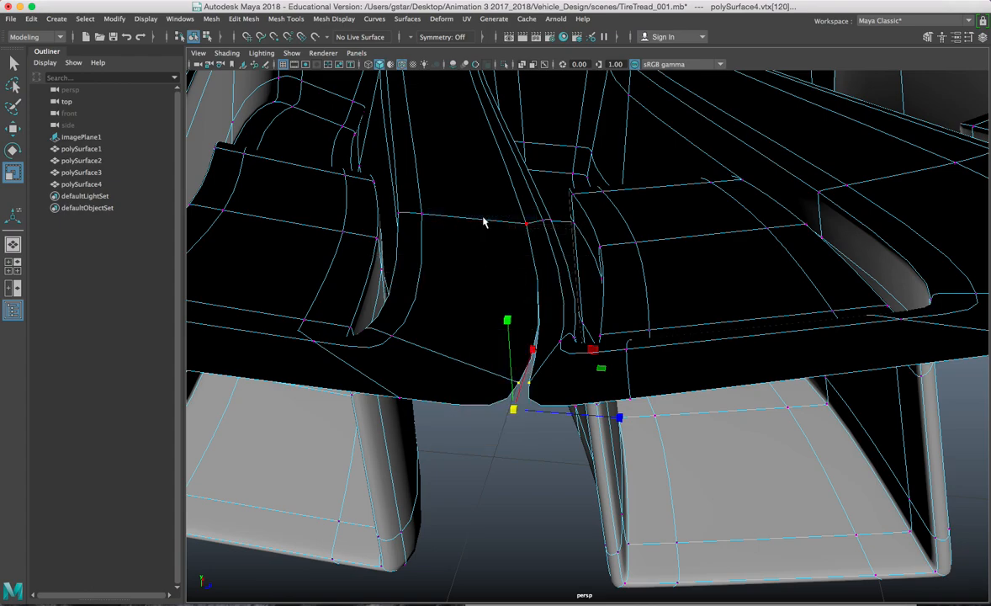
click(240, 19)
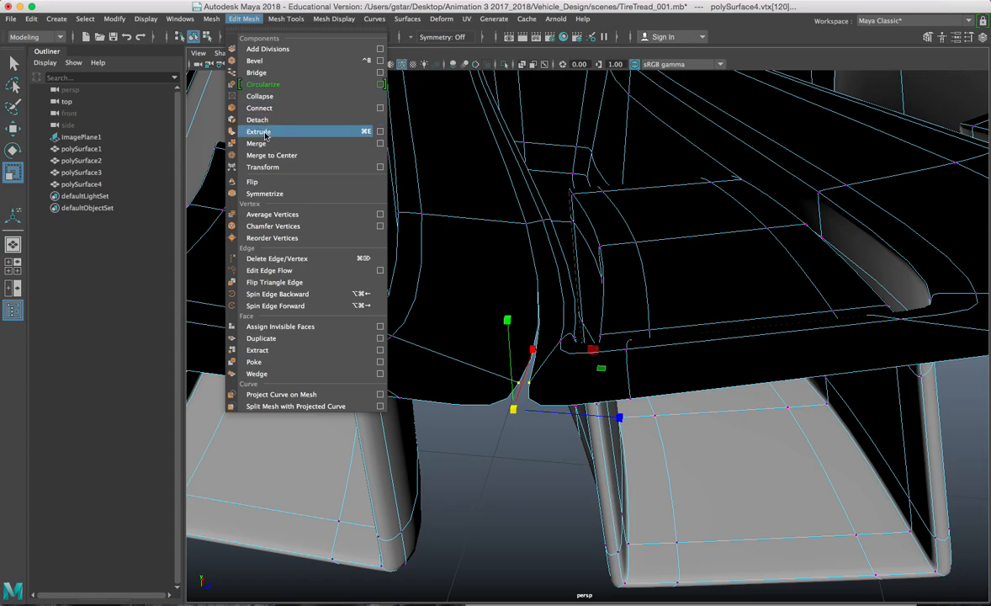
click(271, 156)
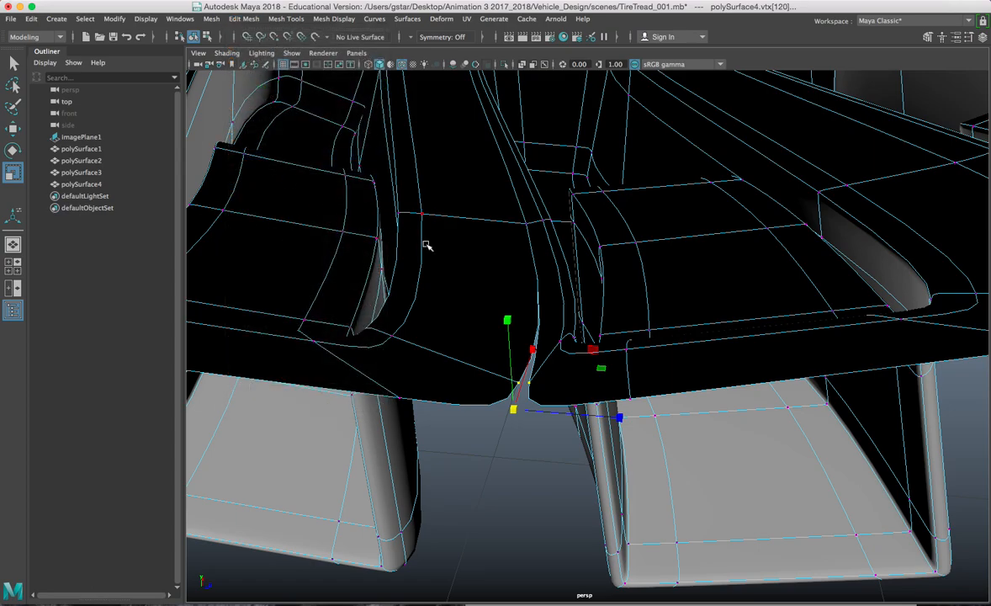
Step: Merge the vertices at the next tread junction with Edit Mesh > Merge and recheck the smoothed result
key(1)
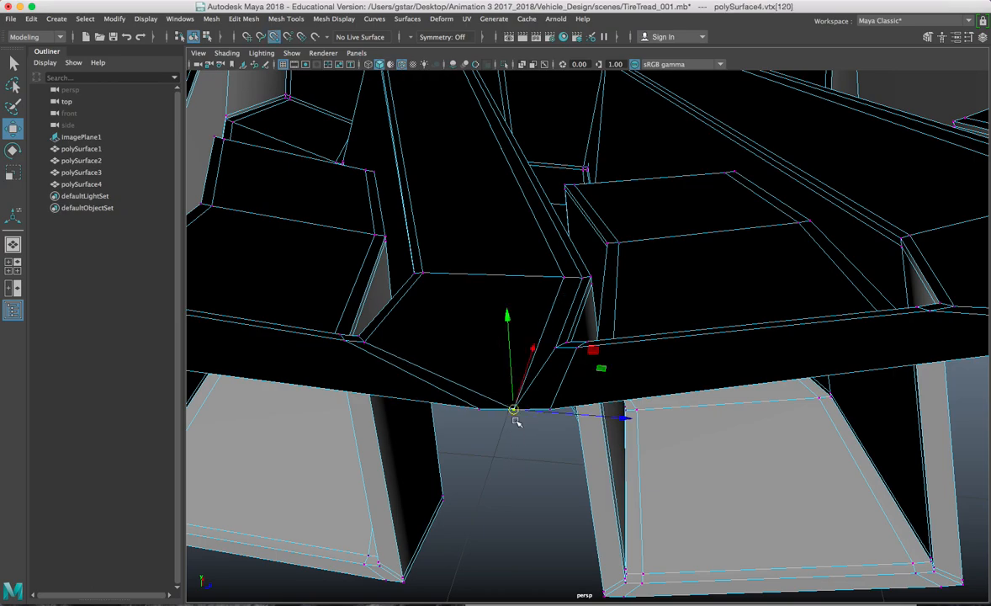
drag(529, 442, 529, 440)
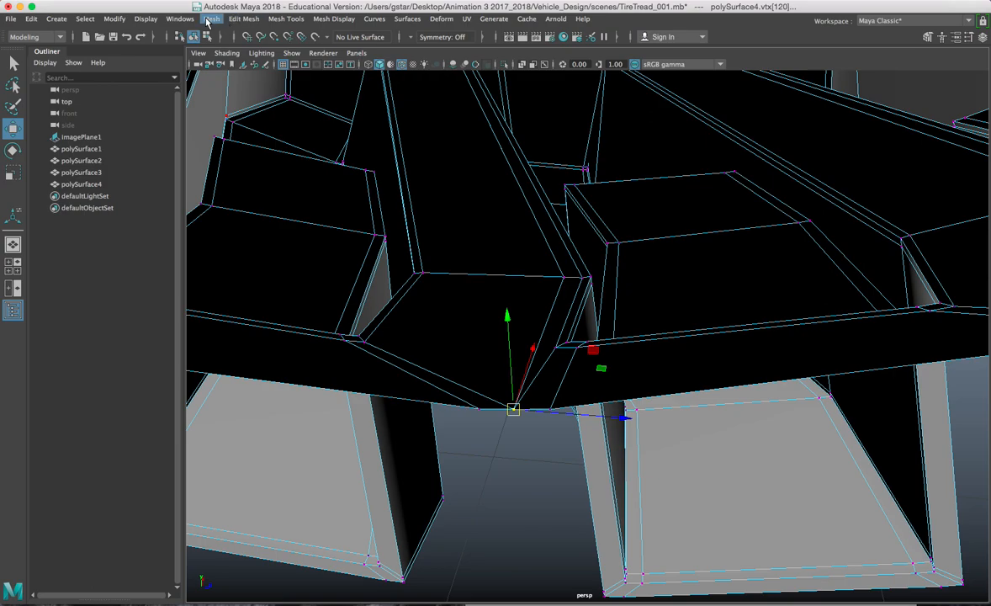
click(243, 18)
click(261, 141)
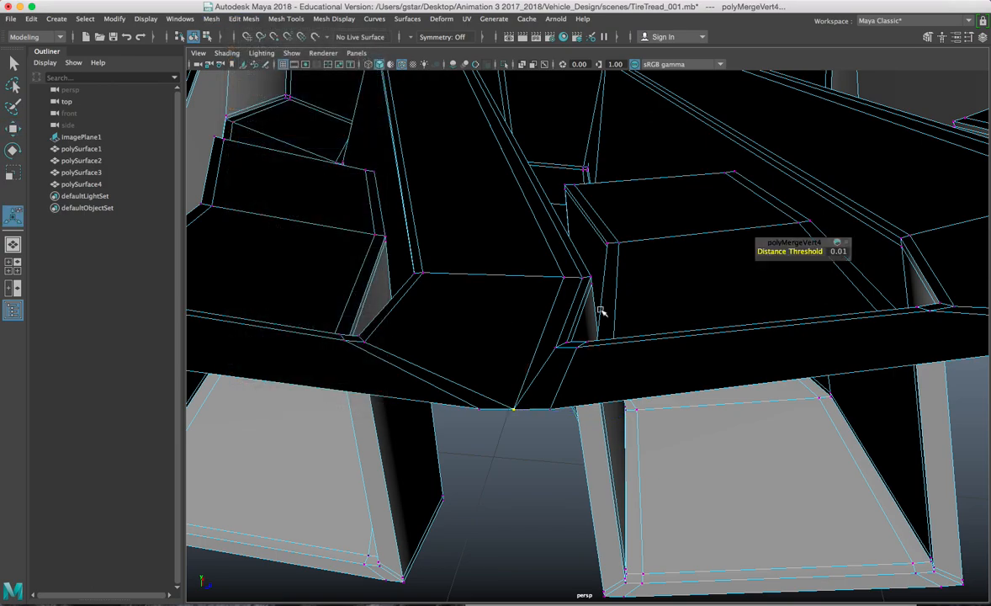
key(3)
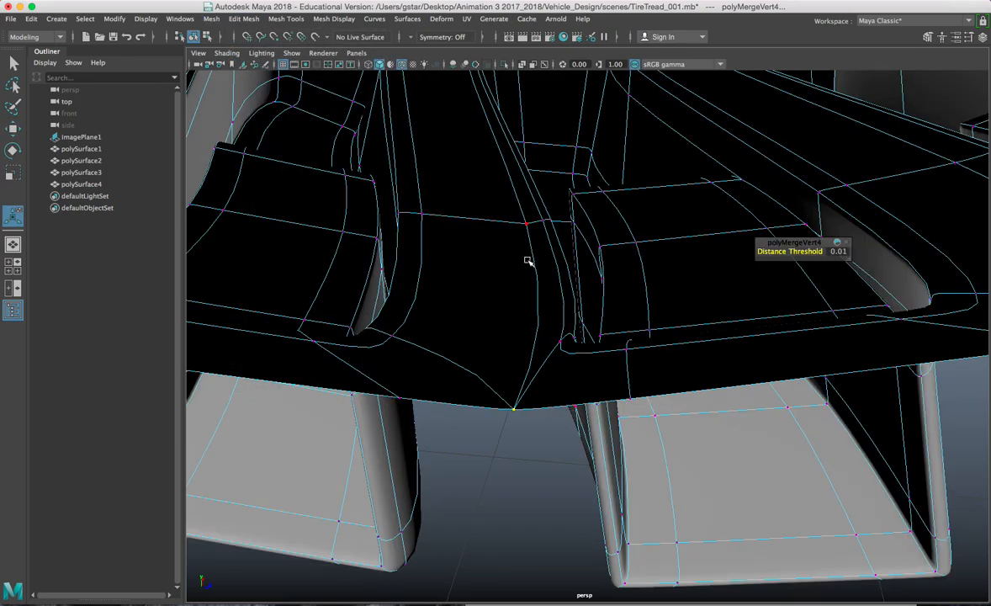
Step: Merge the stray vertex at another tread junction and return to the smoothed preview
scroll(527, 261, down, 5)
alt+drag(527, 261, 536, 290)
scroll(536, 290, up, 5)
scroll(536, 291, up, 6)
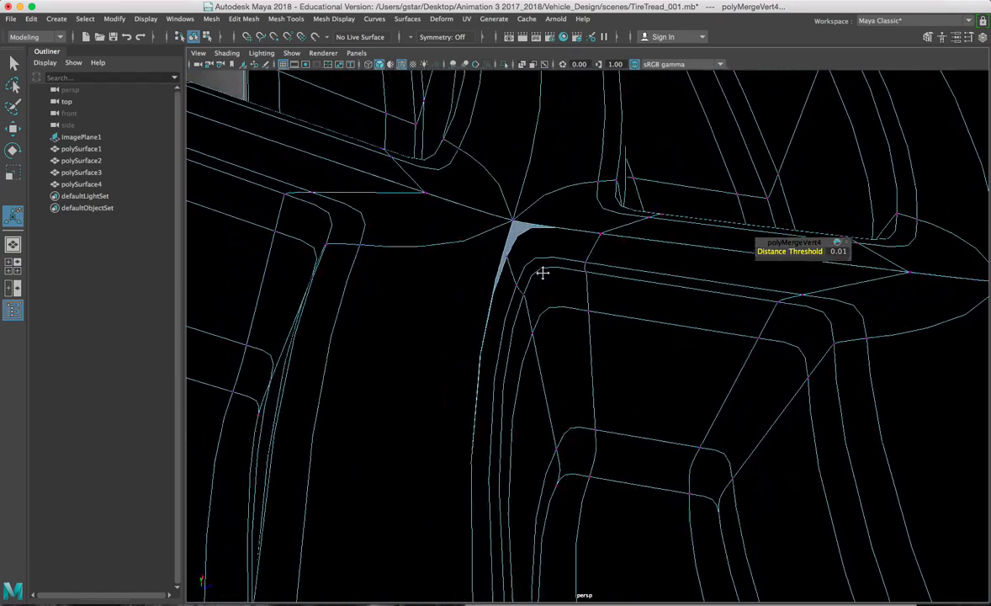
alt+middle_drag(543, 273, 554, 274)
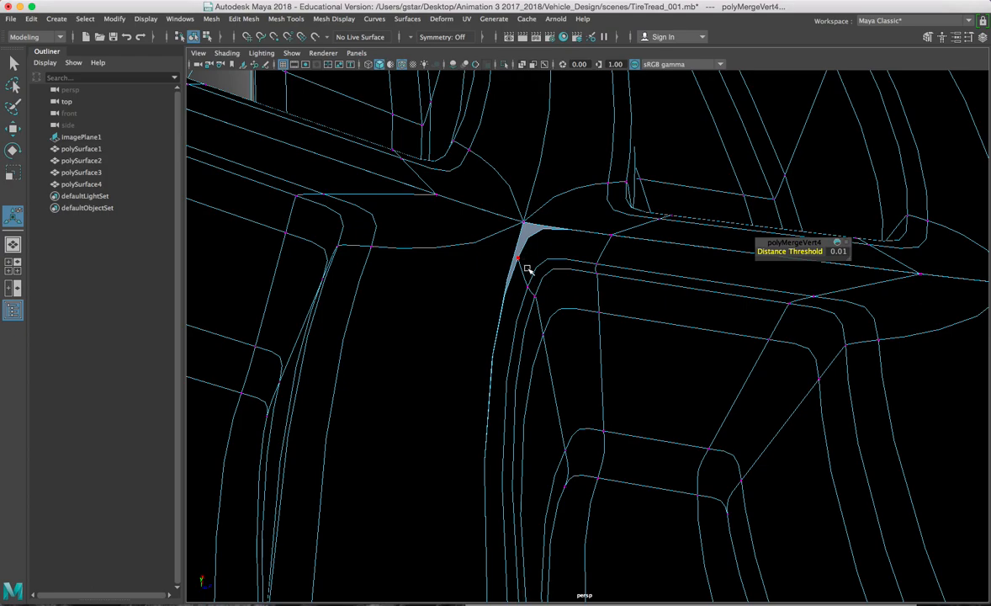
scroll(523, 252, down, 3)
click(533, 235)
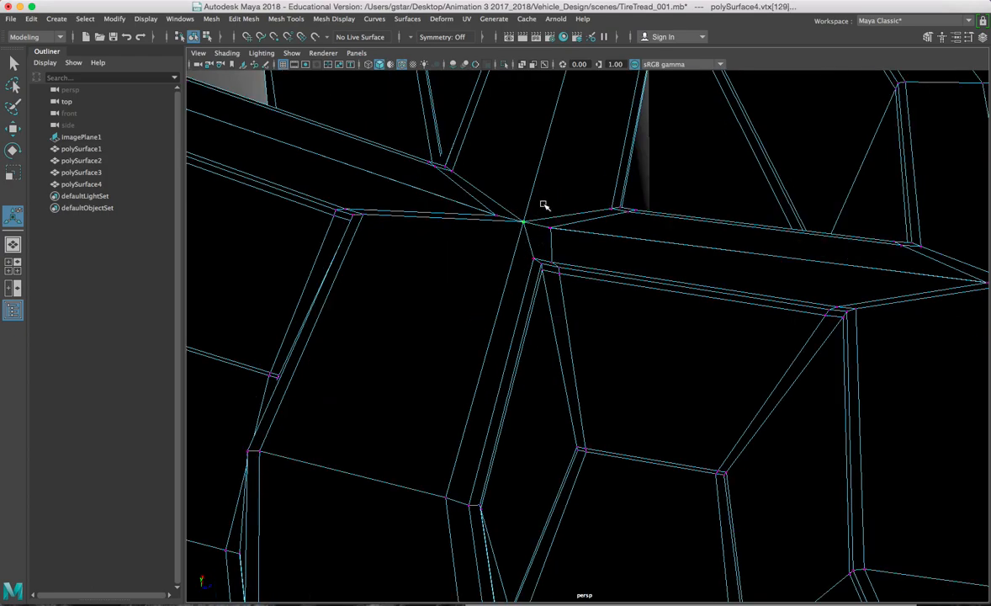
click(246, 22)
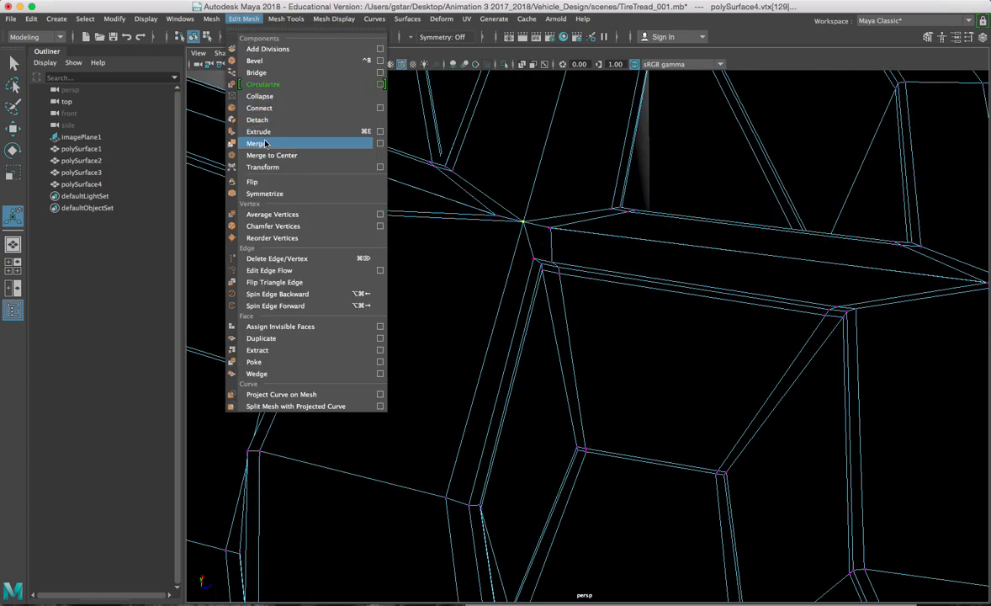
click(257, 141)
key(3)
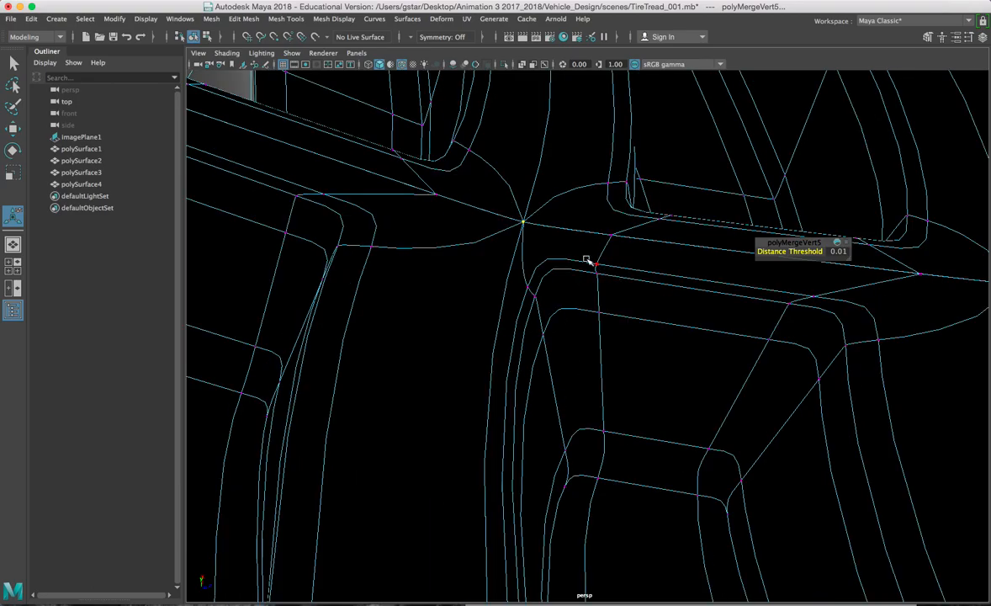
Step: Zoom out and switch the component selection to edges
scroll(587, 259, down, 10)
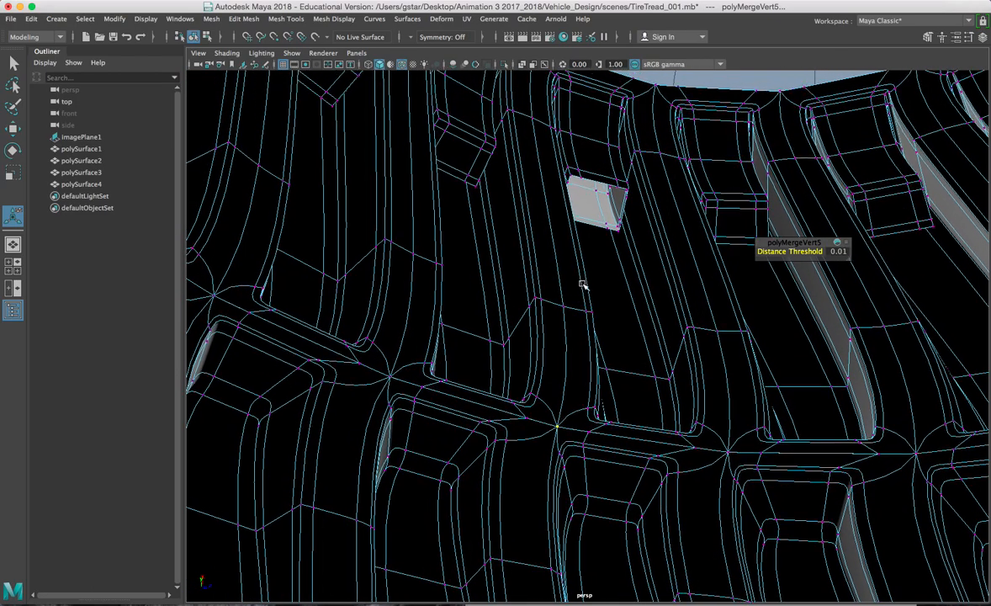
scroll(582, 284, down, 10)
right_drag(584, 217, 597, 196)
click(584, 253)
Step: Orbit to the tire's interior and select the border edges of its inner opening
alt+drag(642, 298, 521, 273)
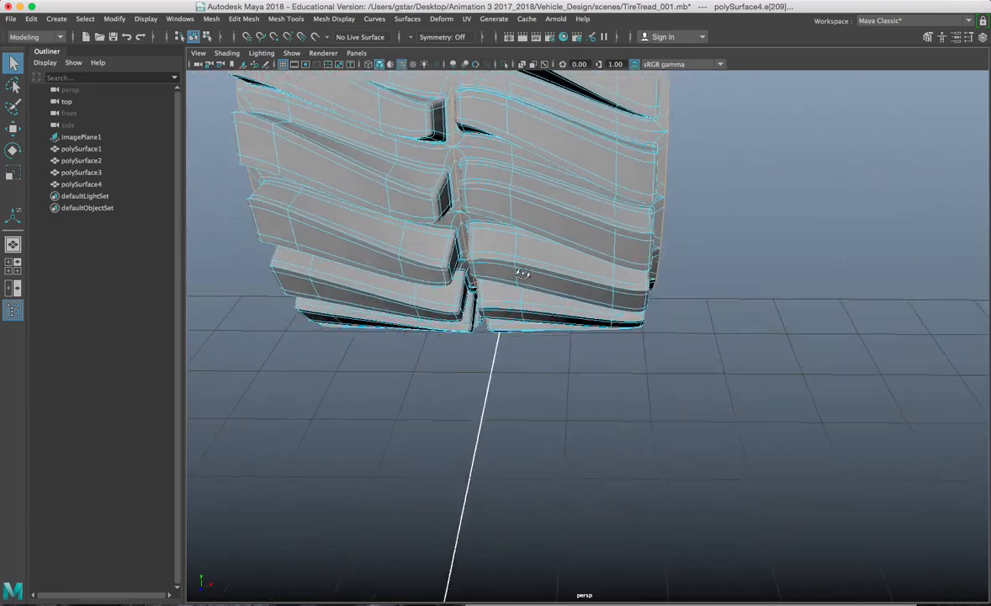
scroll(522, 274, down, 8)
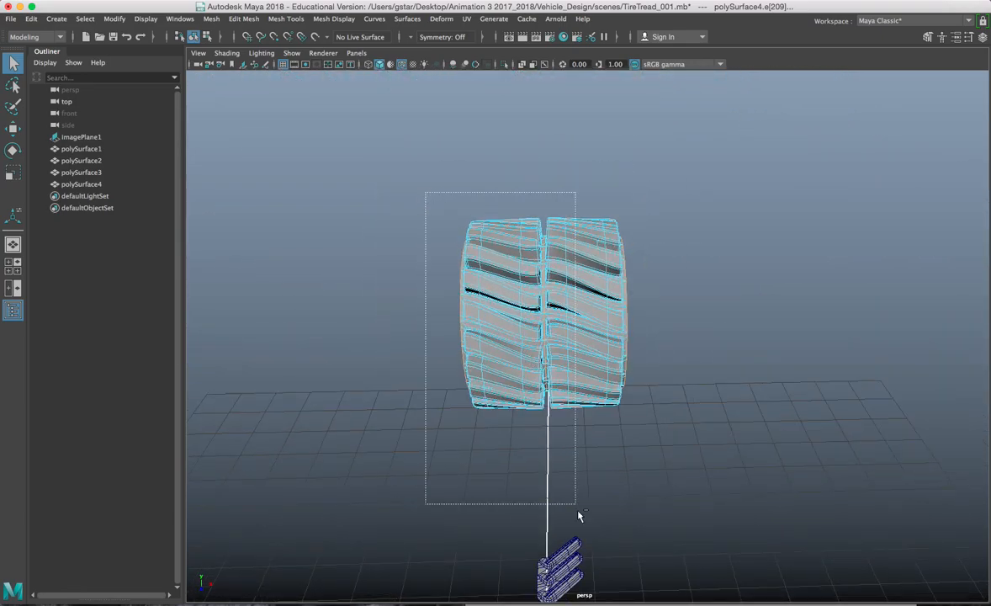
ctrl+alt+drag(596, 532, 523, 342)
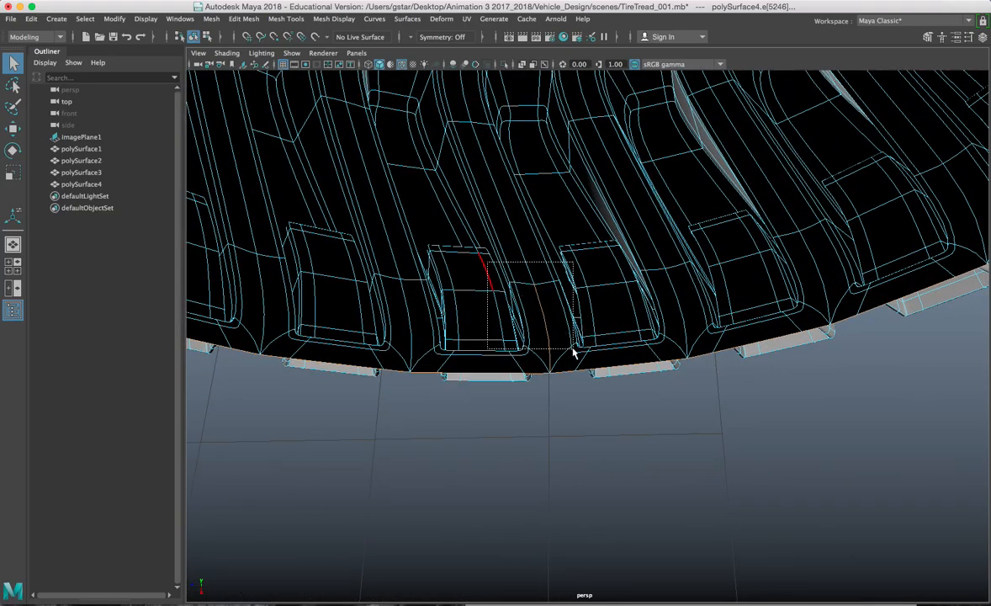
alt+drag(579, 358, 587, 426)
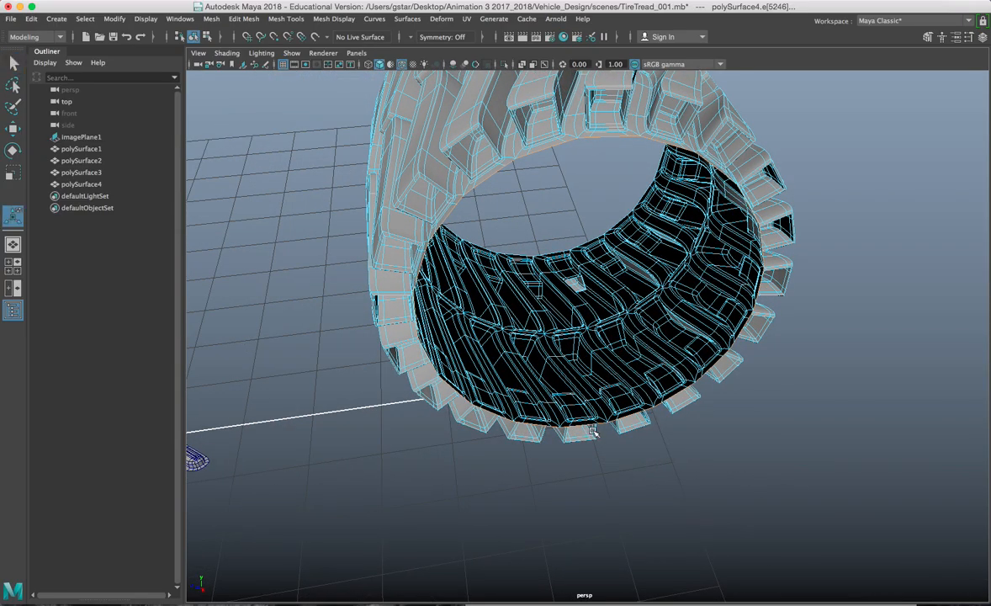
Step: Extrude the inner opening edges with Ctrl+E and reset the trial extrusion depth to 0
key(ctrl+e)
alt+drag(575, 348, 574, 377)
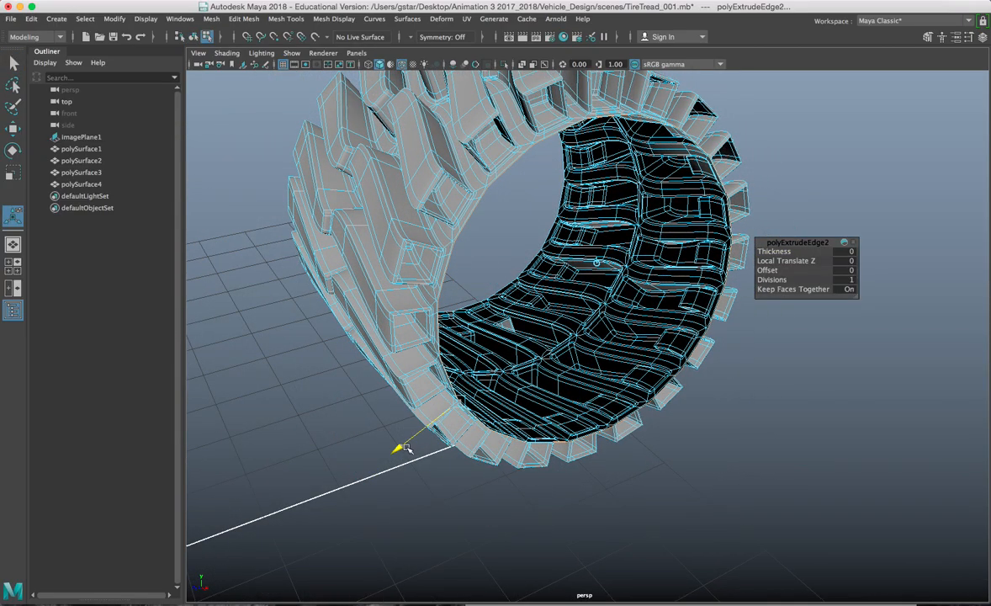
drag(414, 445, 488, 274)
scroll(515, 405, up, 5)
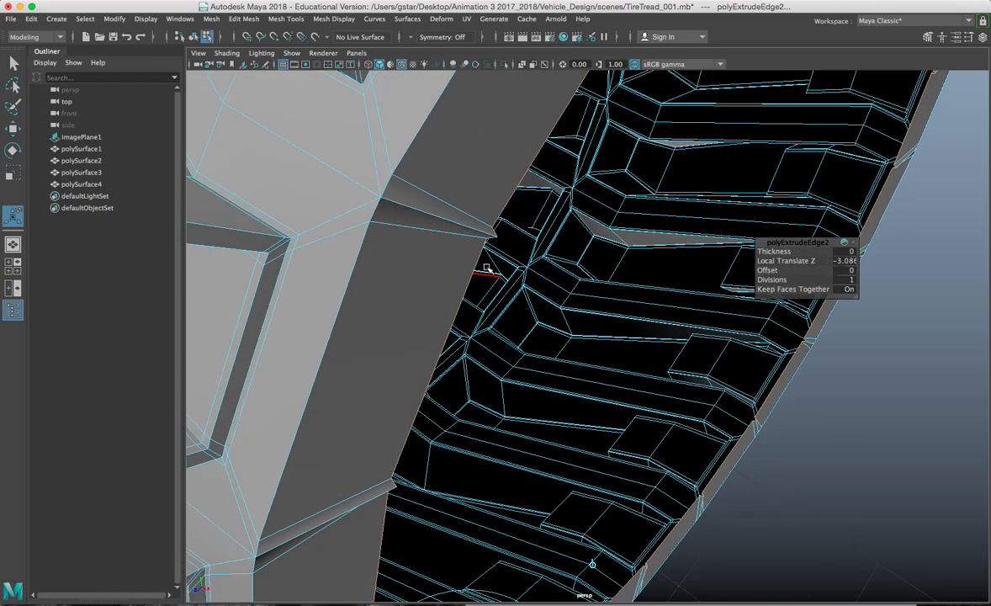
key(space)
key(space)
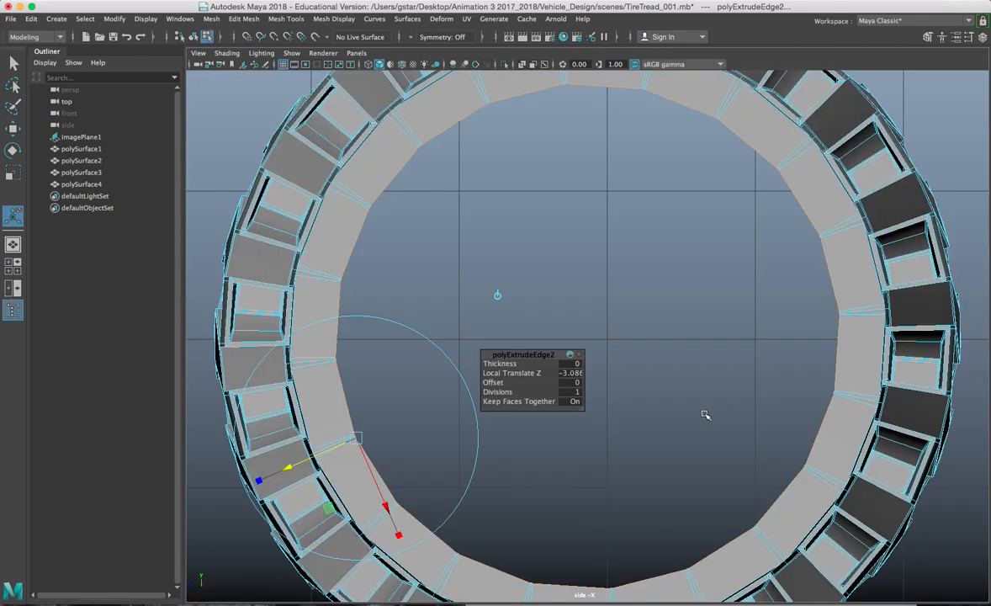
scroll(664, 412, up, 5)
scroll(692, 405, up, 6)
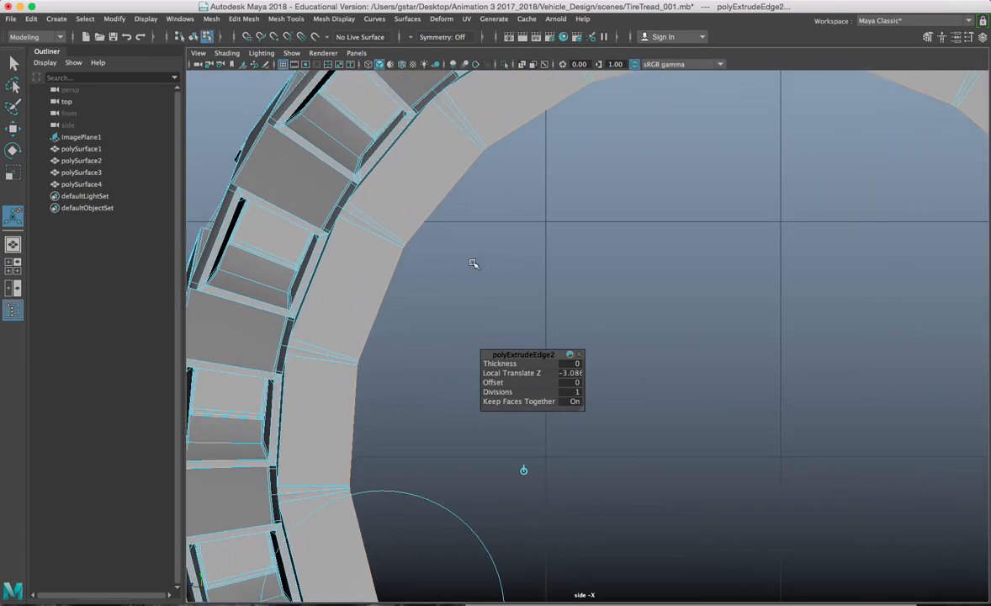
scroll(535, 231, up, 5)
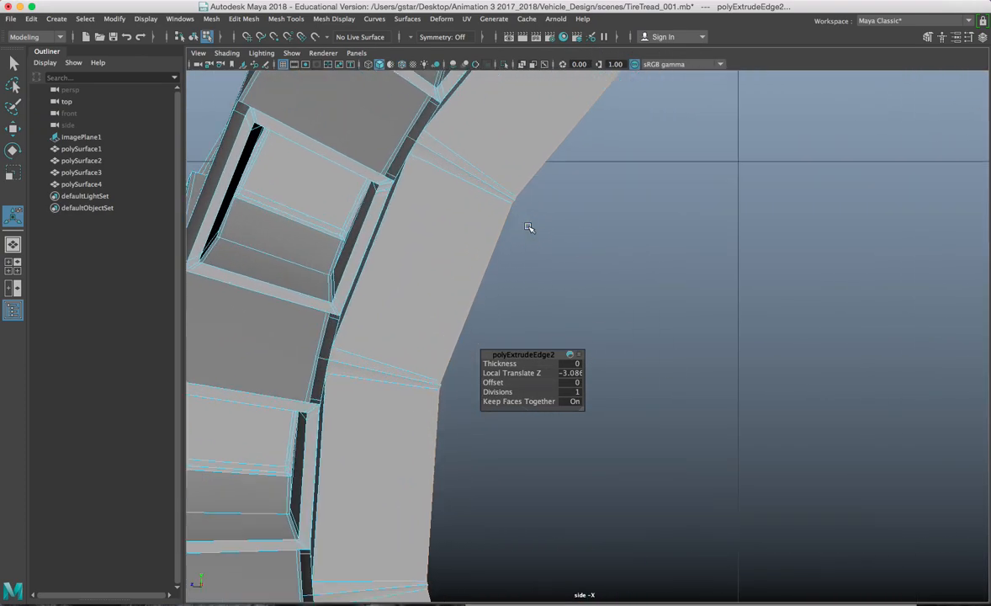
scroll(530, 221, up, 5)
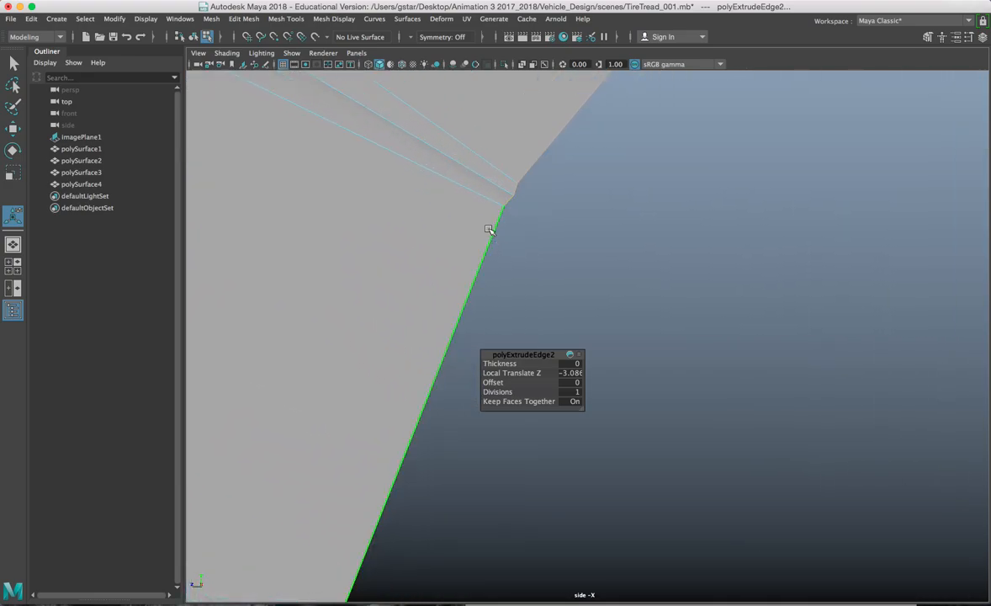
scroll(492, 229, down, 5)
key(ctrl+z)
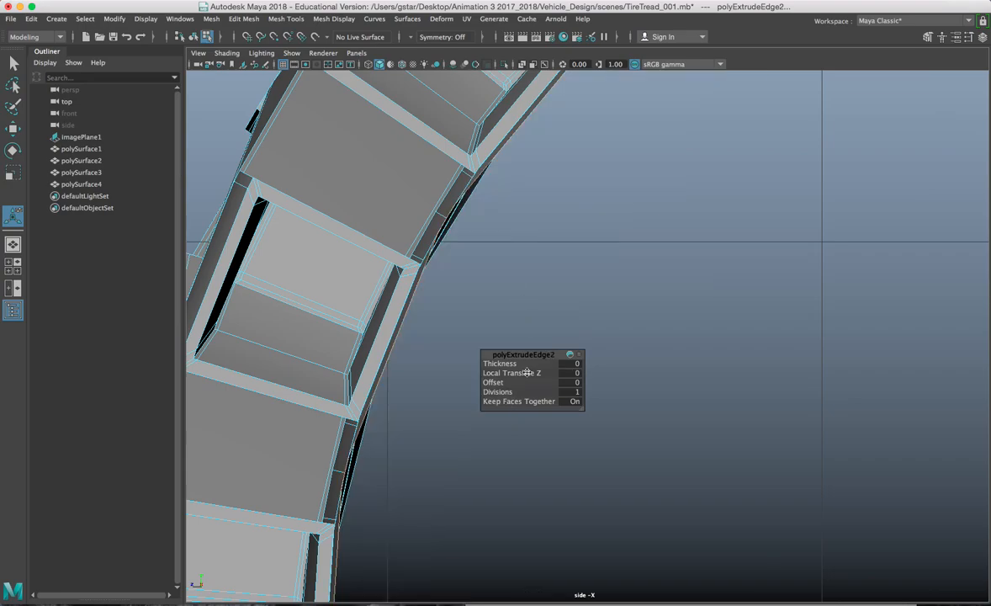
Step: Set the extrusion's Local Translate Z to -0.8 and scale the new inner ring inward
drag(506, 383, 585, 376)
mouse_move(517, 373)
mouse_down()
mouse_move(491, 373)
mouse_move(535, 373)
mouse_up()
scroll(567, 276, down, 2)
scroll(568, 275, down, 3)
scroll(744, 281, down, 3)
alt+middle_drag(666, 212, 658, 200)
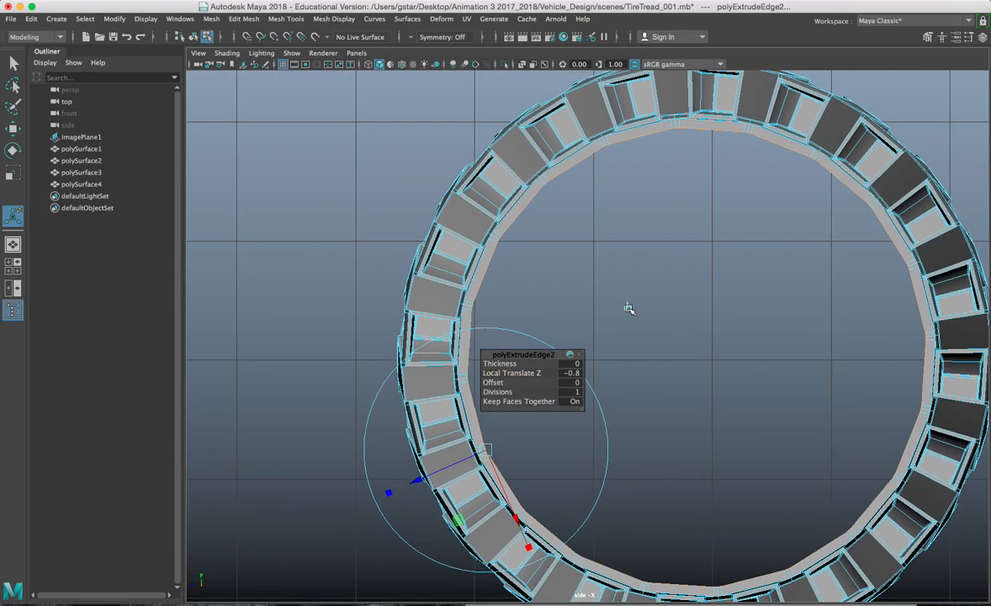
click(678, 353)
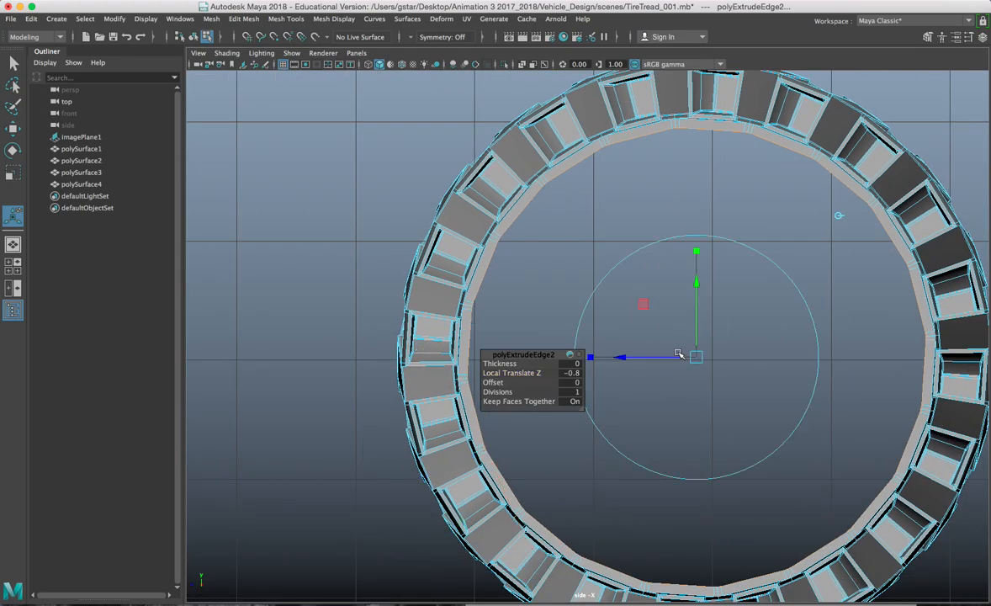
mouse_move(697, 360)
mouse_down()
mouse_move(675, 362)
mouse_move(692, 363)
mouse_up()
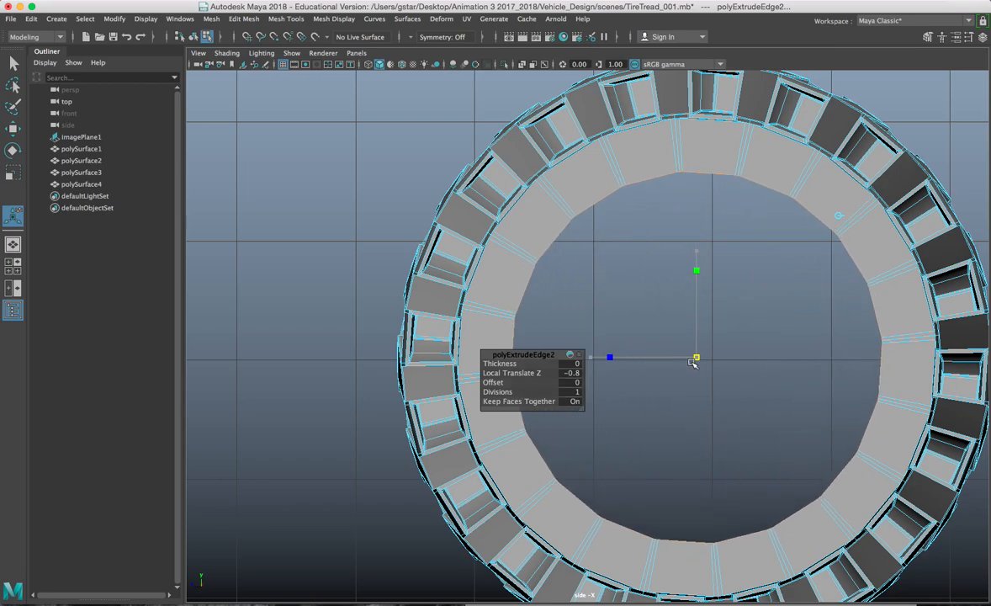
key(space)
key(space)
alt+drag(754, 218, 694, 298)
Step: Switch to Object Mode and show the whole tire in a maximized front view as wireframe
right_click(622, 156)
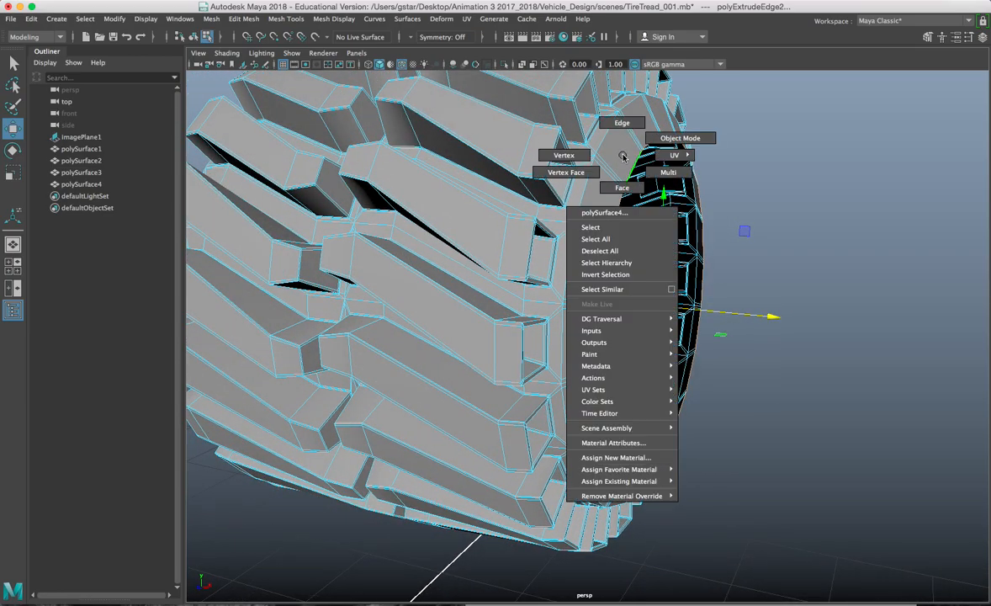
right_drag(622, 156, 581, 164)
shift+right_click(631, 148)
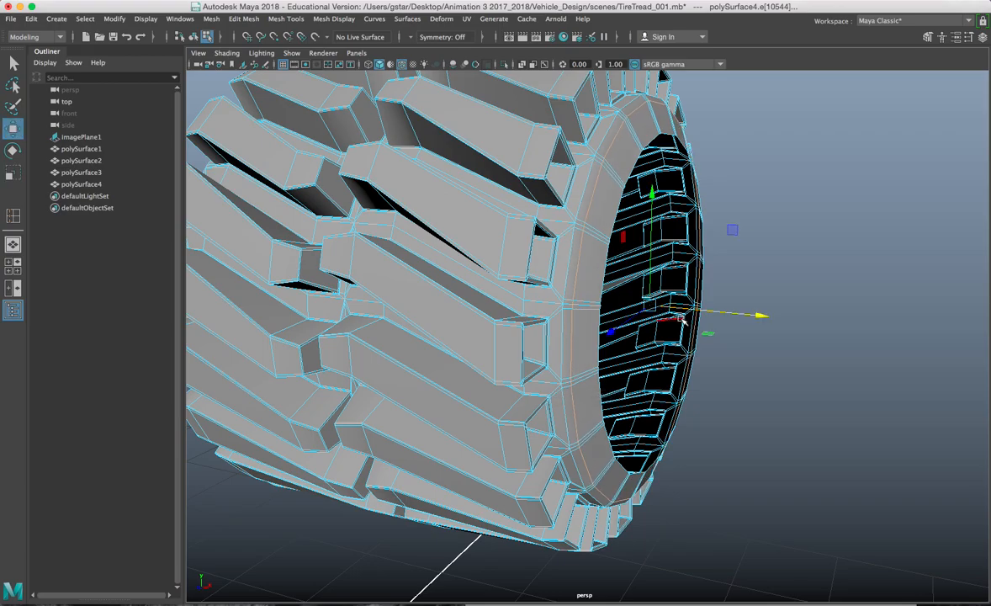
alt+drag(699, 313, 671, 207)
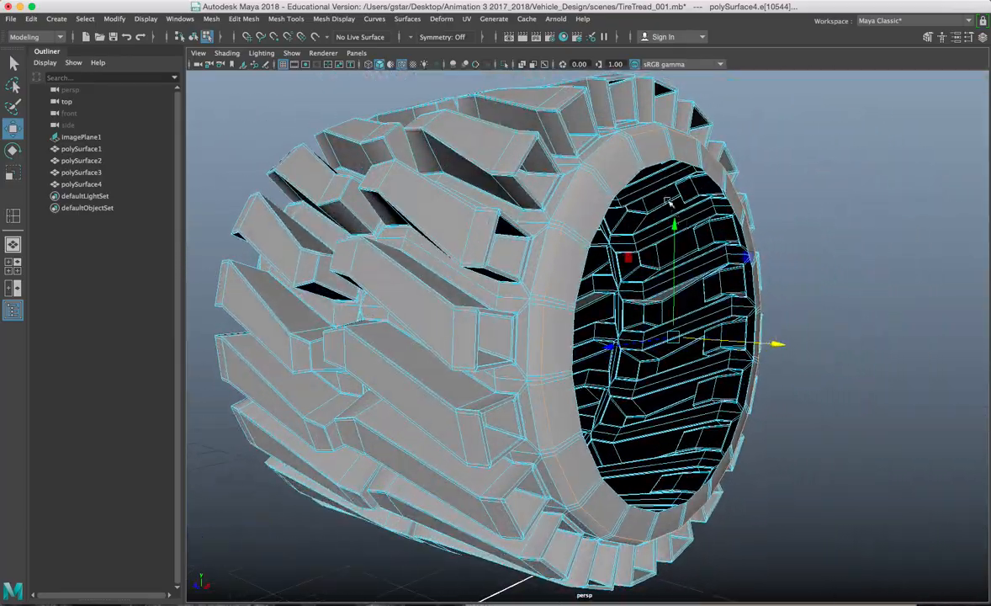
alt+drag(657, 160, 627, 157)
key(space)
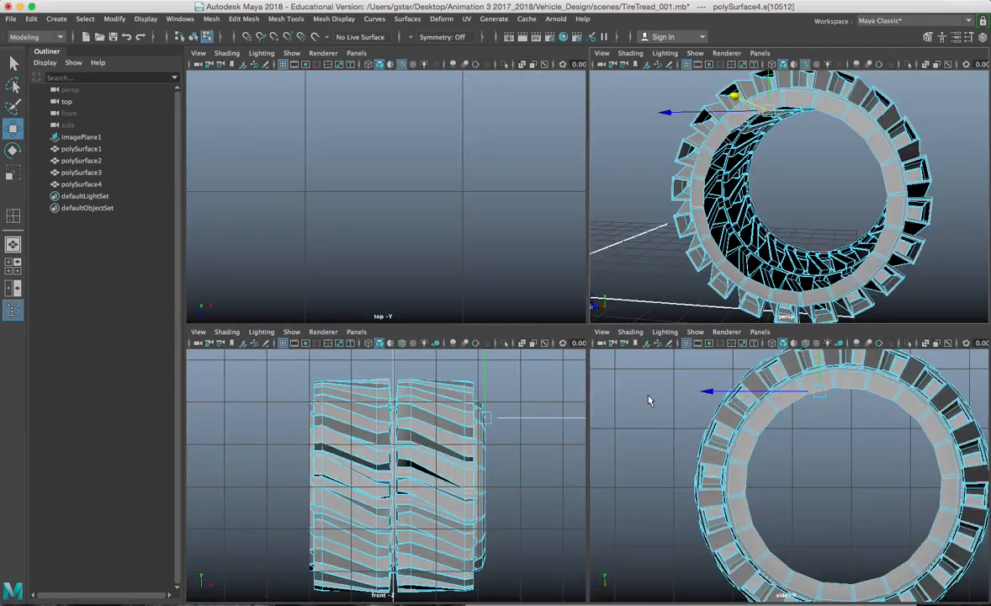
key(space)
key(space)
key(space)
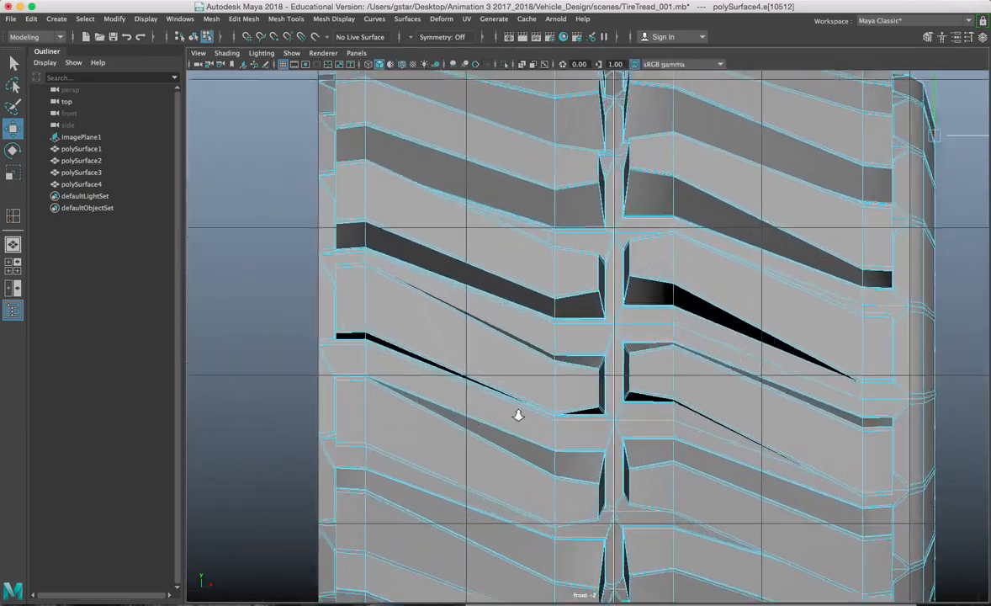
alt+middle_drag(501, 462, 638, 210)
key(4)
right_drag(642, 158, 700, 139)
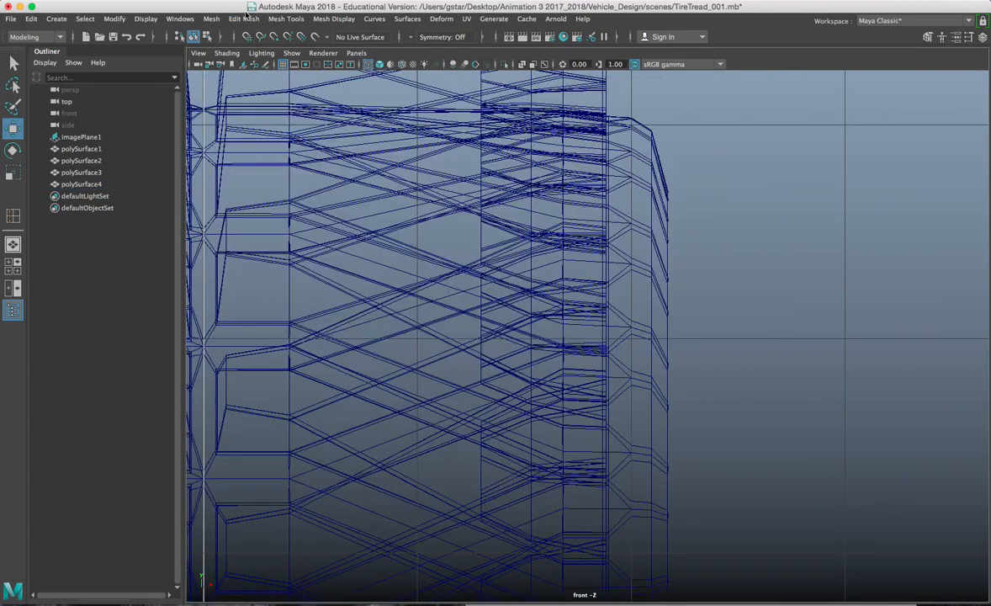
Step: Draw a five-point EP curve along the tire's inner edge in the front view
click(57, 19)
mouse_move(81, 111)
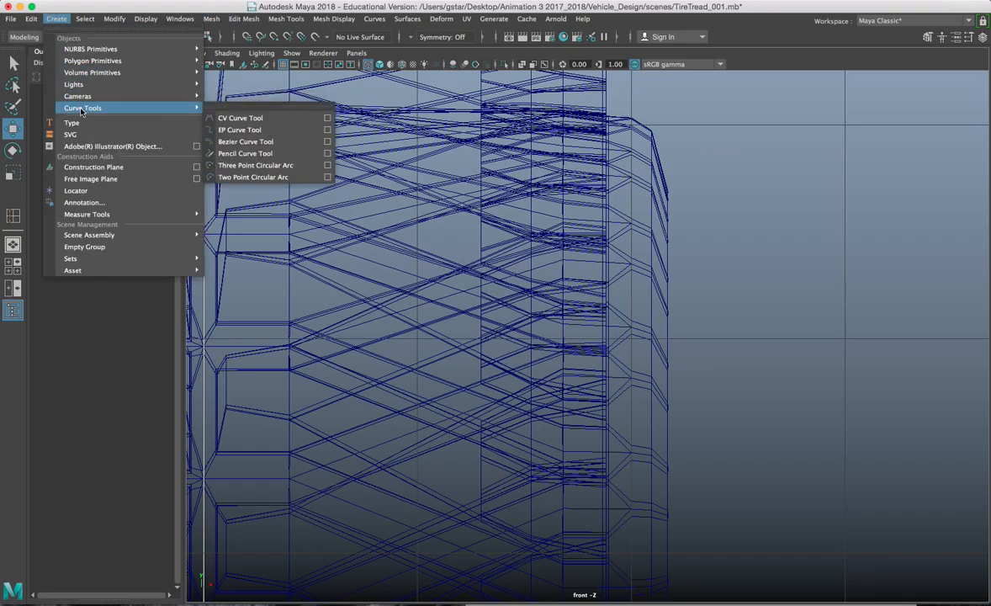
click(233, 131)
scroll(752, 203, up, 5)
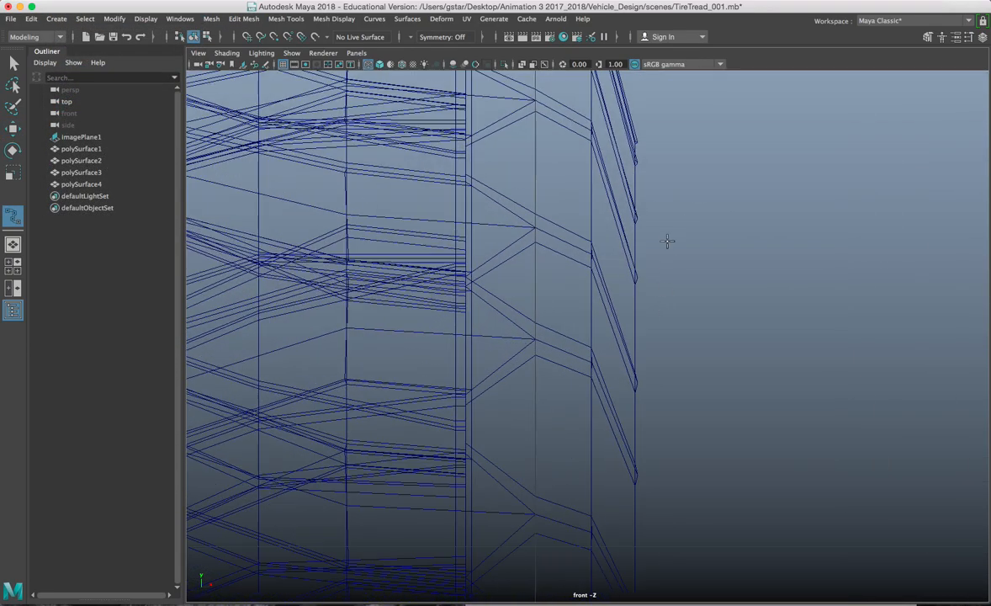
scroll(667, 244, up, 5)
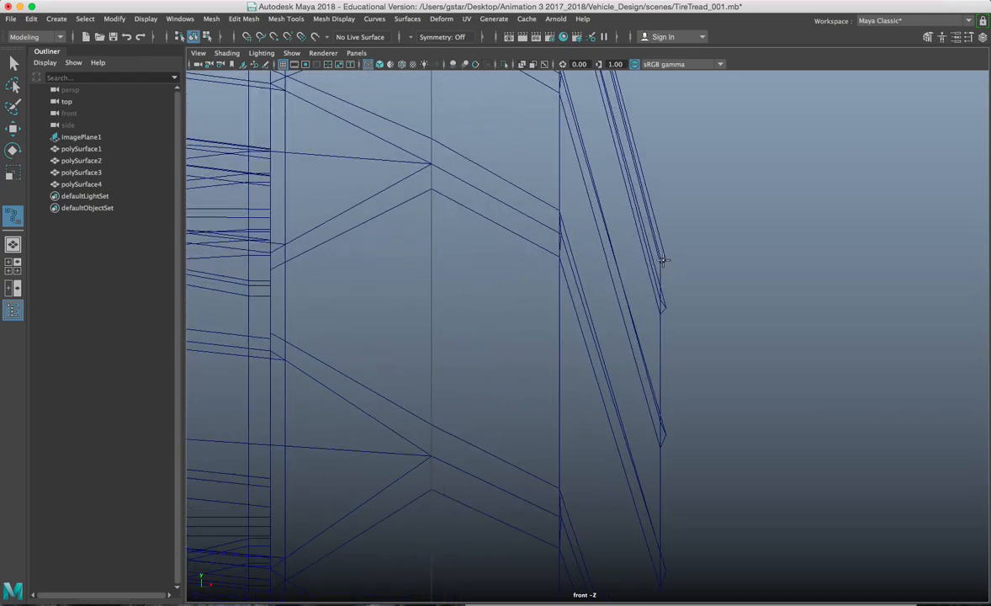
click(663, 259)
scroll(655, 278, down, 5)
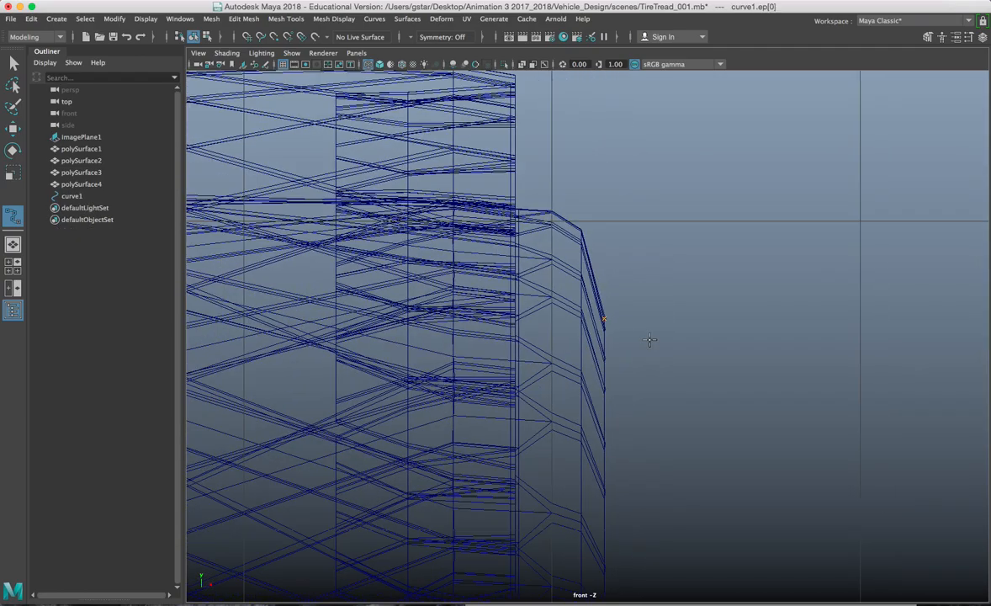
click(624, 214)
click(632, 232)
scroll(633, 232, down, 3)
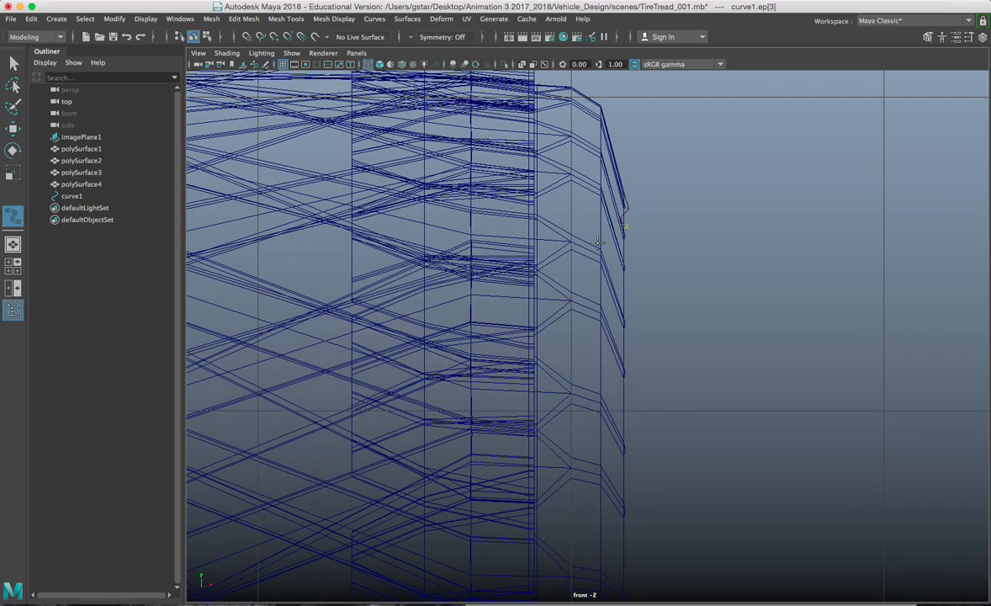
click(612, 243)
scroll(612, 243, down, 2)
click(572, 327)
scroll(573, 327, down, 2)
scroll(583, 257, down, 2)
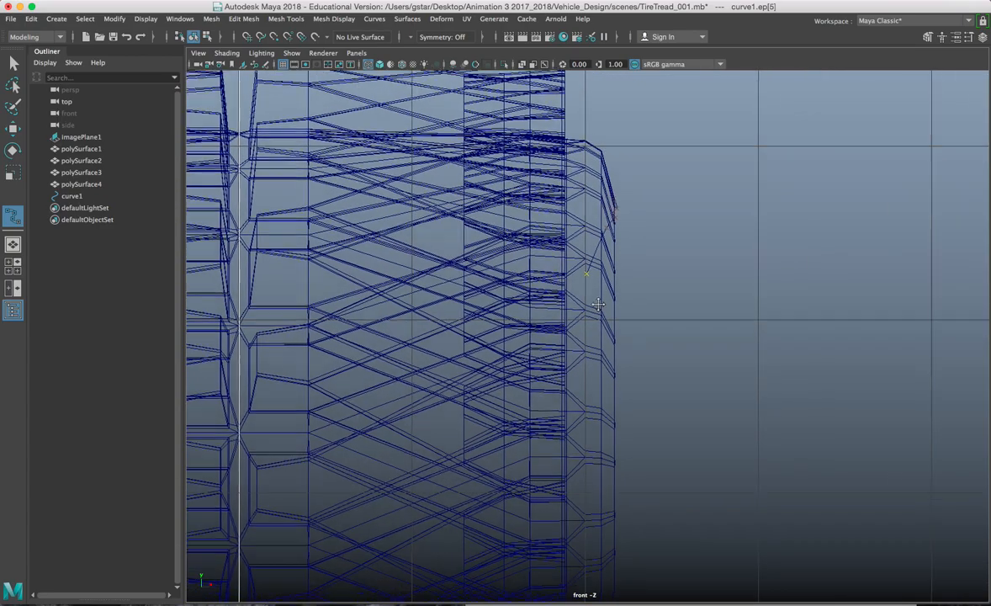
scroll(575, 296, down, 2)
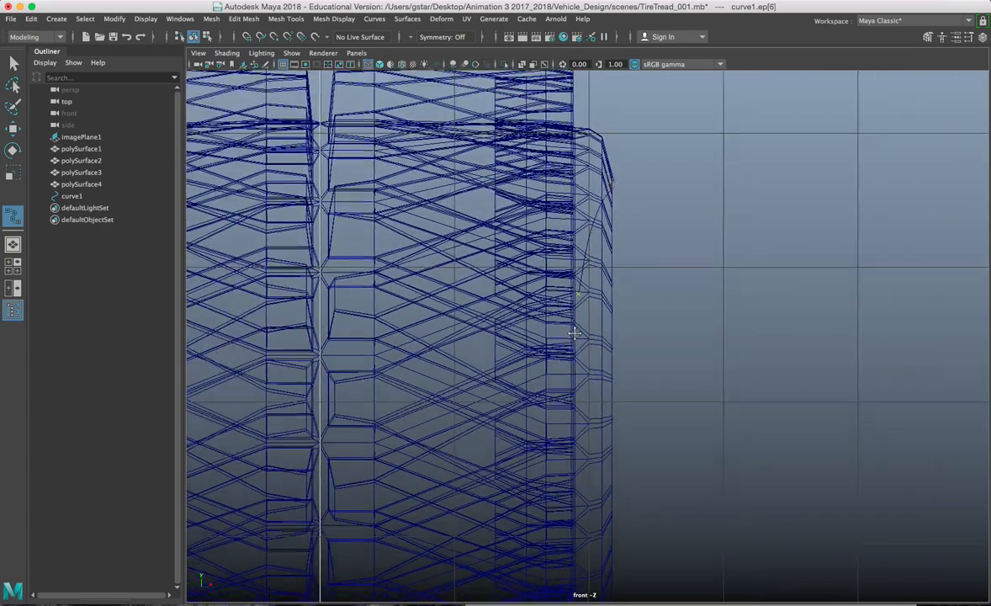
scroll(591, 248, down, 3)
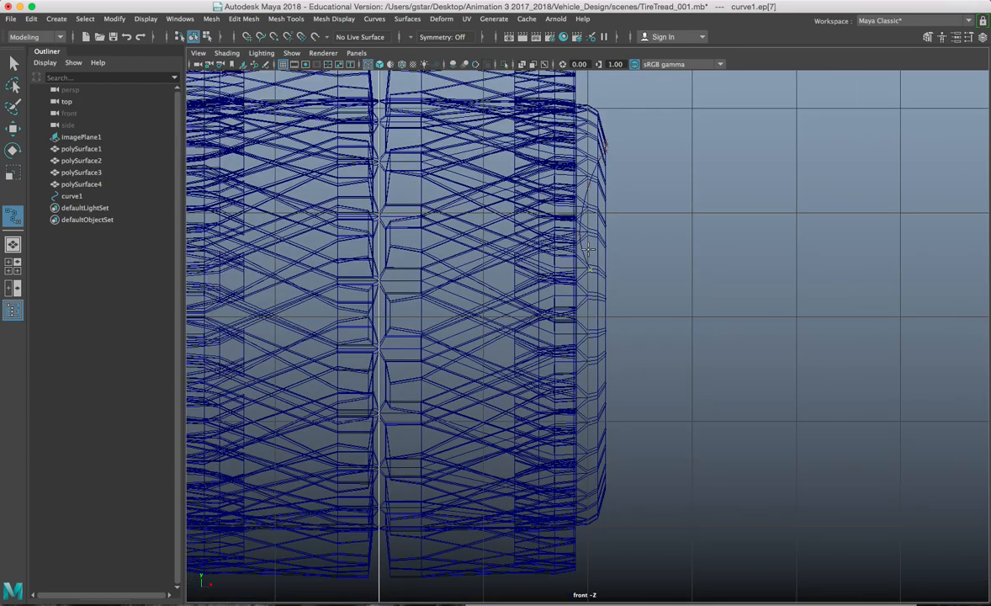
scroll(597, 301, up, 4)
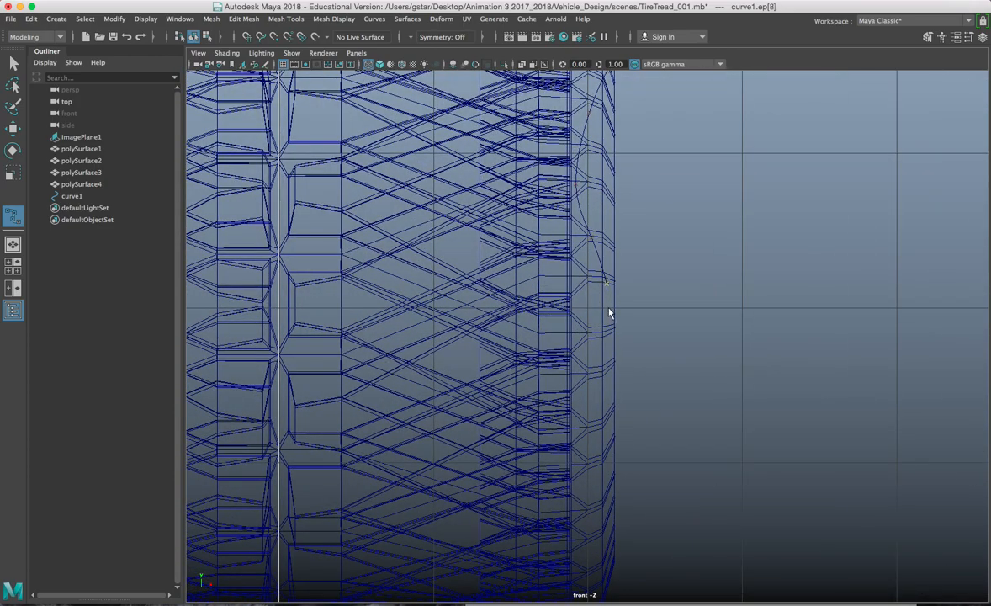
scroll(612, 316, up, 3)
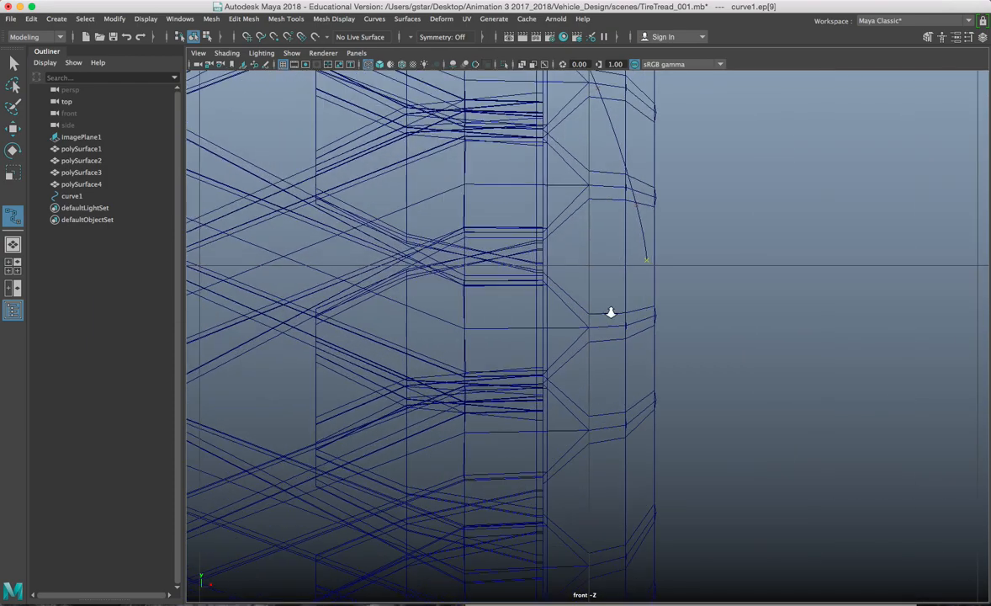
key(w)
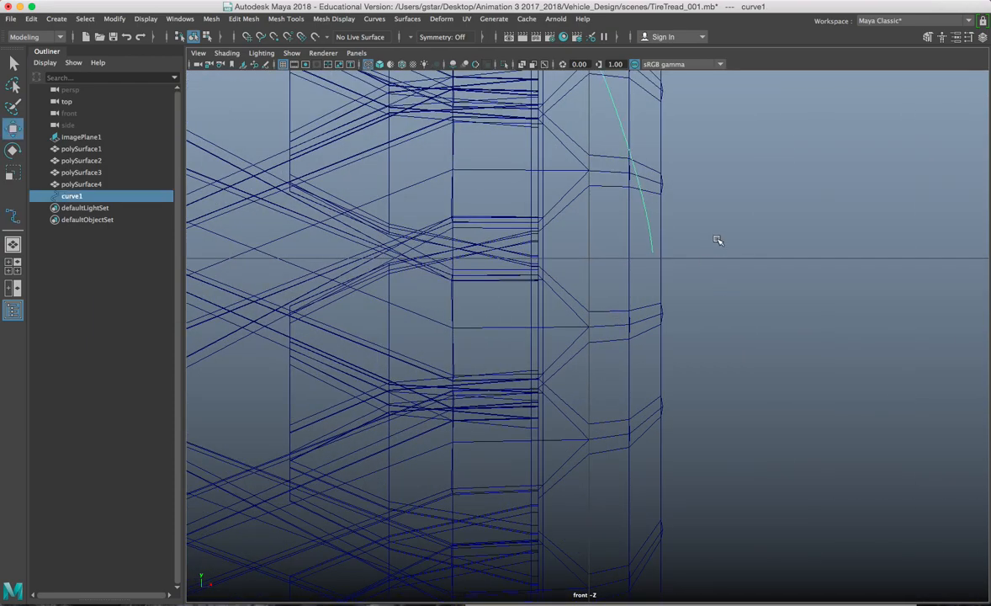
Step: Select the curve's lowest control vertex and return to the perspective view
right_drag(732, 205, 660, 204)
drag(673, 261, 677, 265)
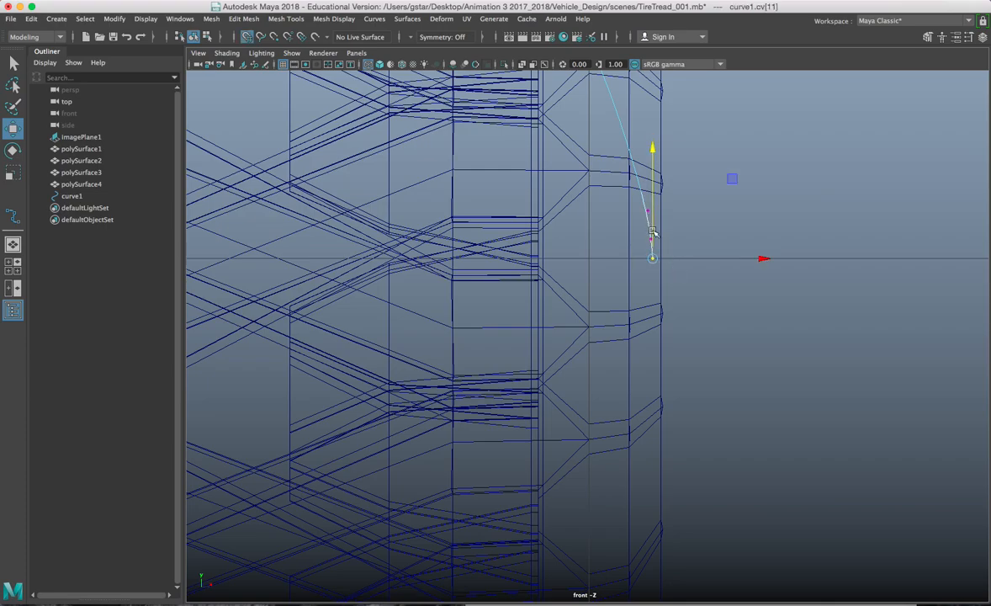
key(space)
key(space)
alt+drag(724, 202, 652, 244)
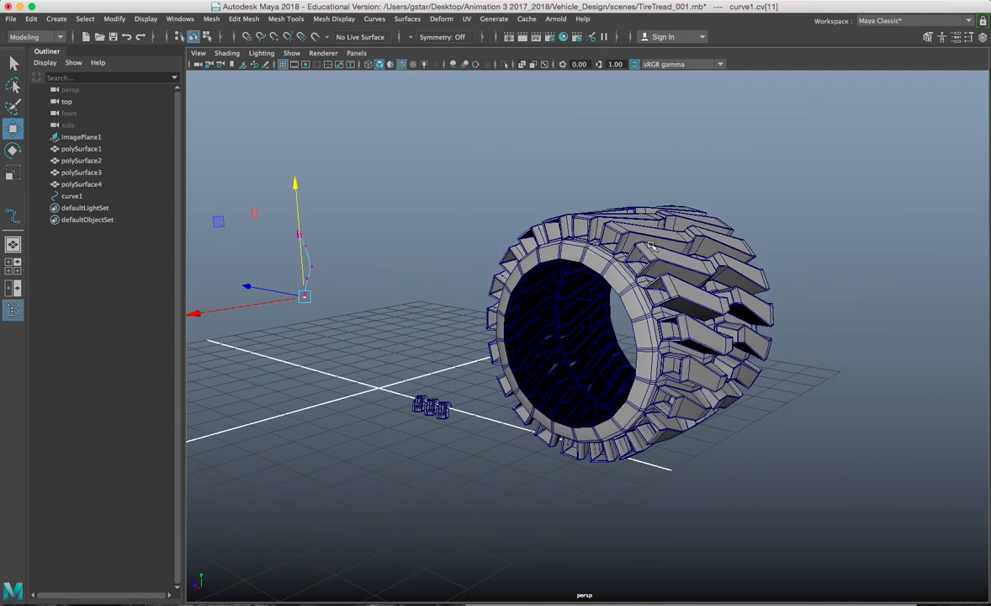
Step: Select the profile curve and center its pivot
click(490, 247)
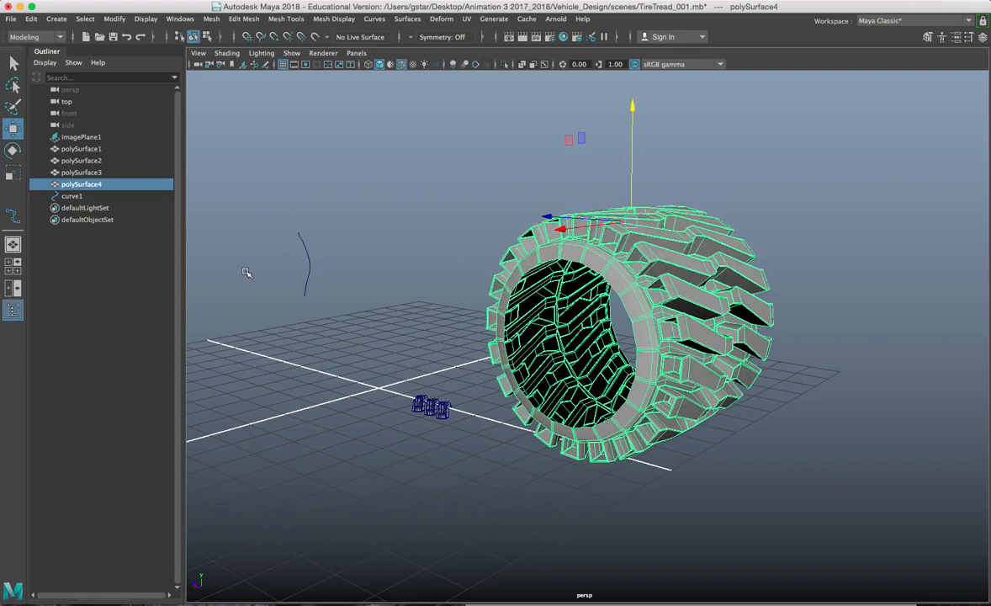
drag(281, 244, 326, 266)
key(space)
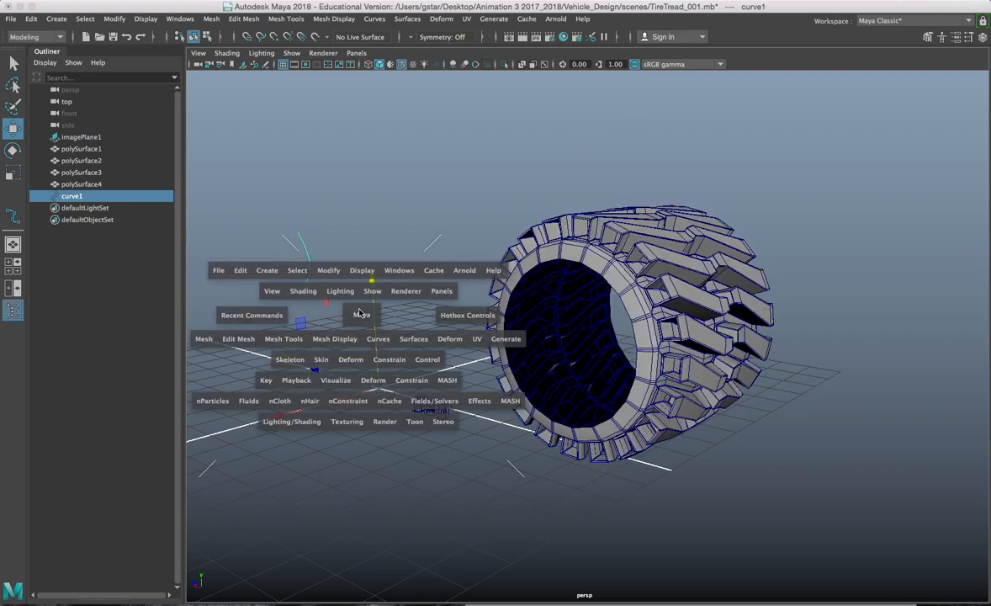
click(328, 270)
click(355, 343)
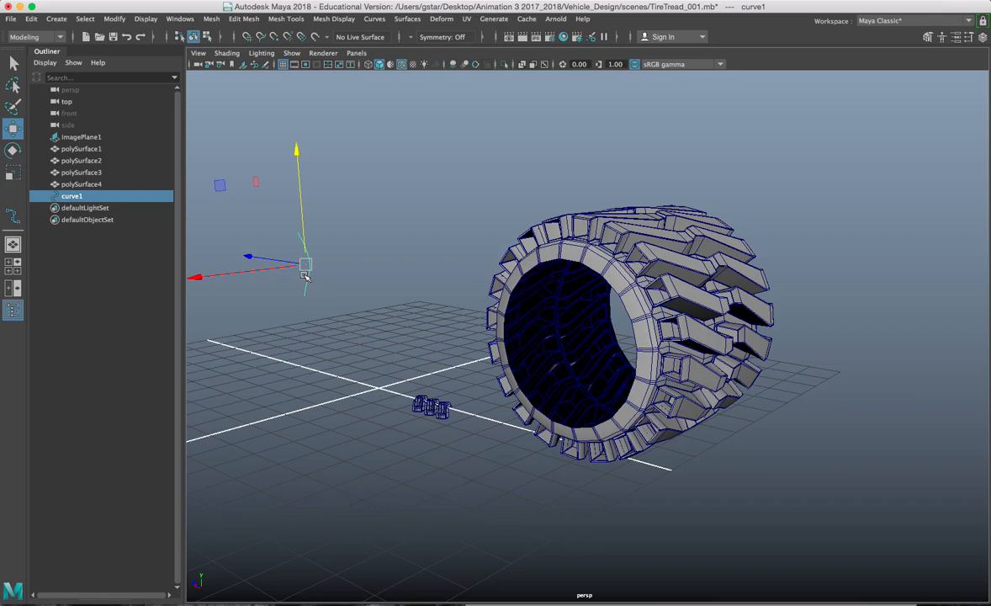
scroll(510, 337, up, 10)
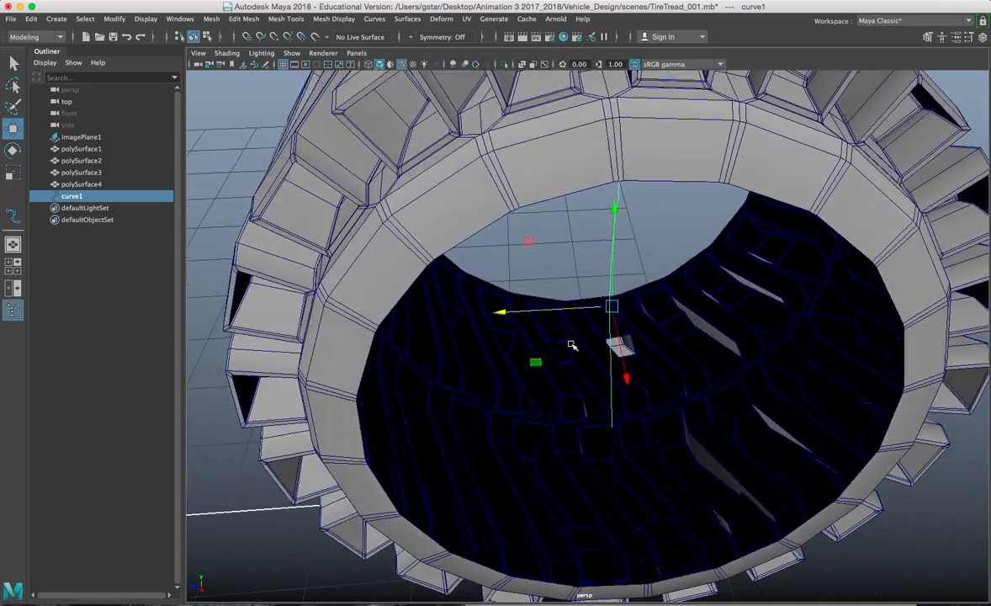
scroll(572, 345, up, 3)
alt+drag(595, 316, 663, 106)
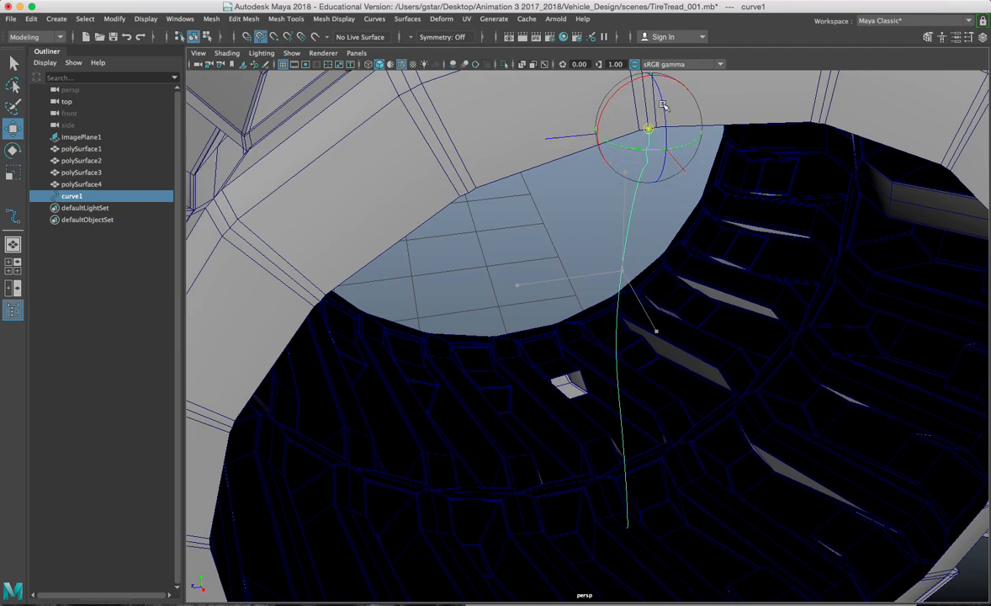
scroll(656, 191, down, 6)
Step: Center the tire mesh's pivot in the four-view layout
key(space)
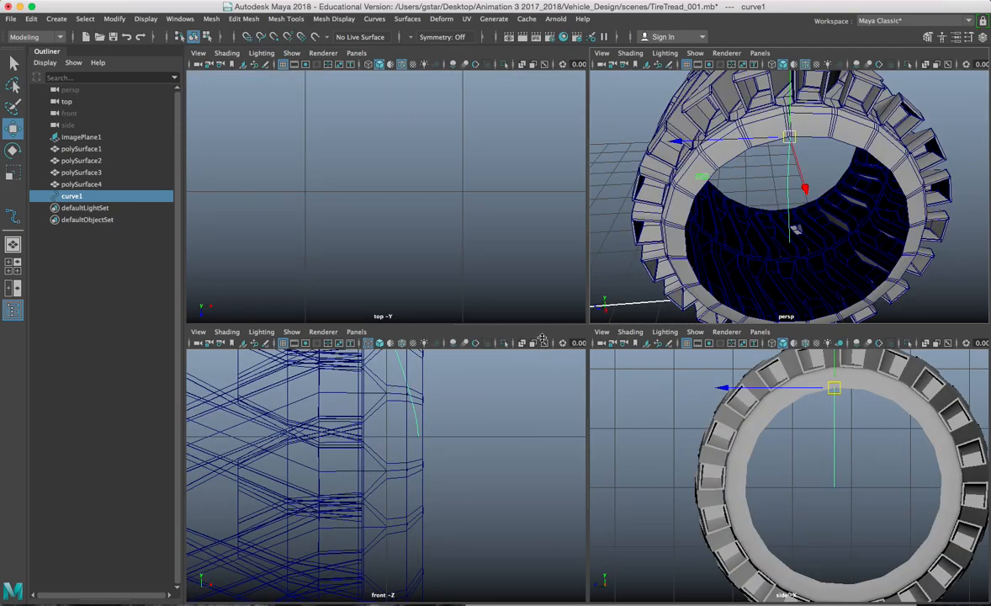
click(746, 152)
alt+middle_drag(710, 207, 720, 221)
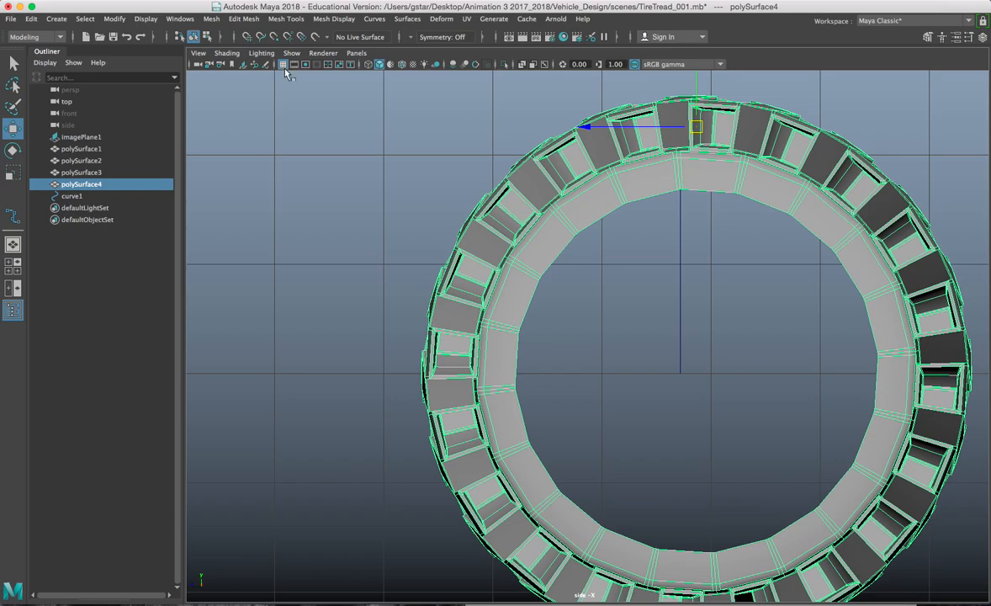
click(114, 19)
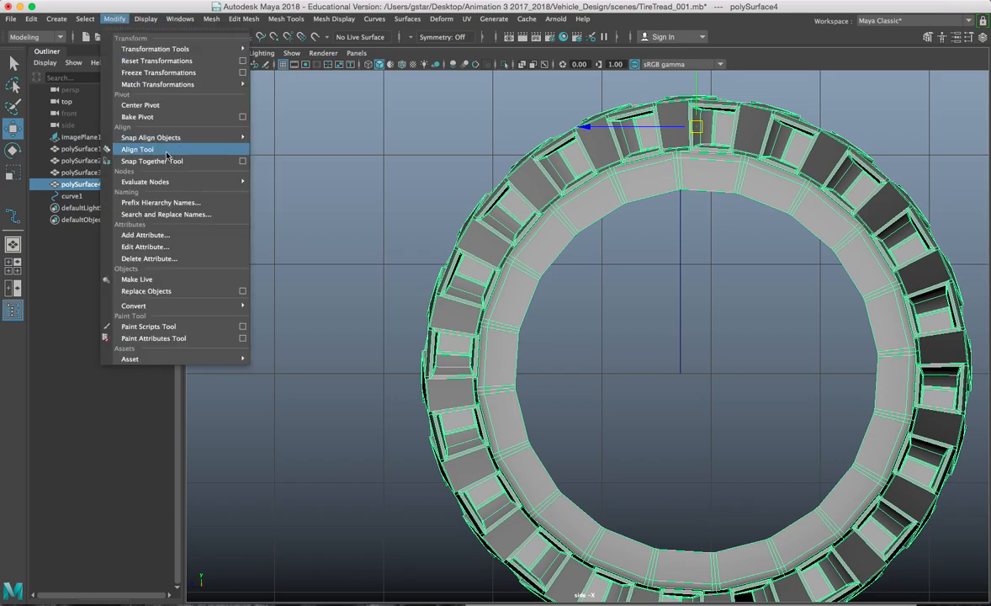
click(143, 104)
drag(696, 371, 711, 375)
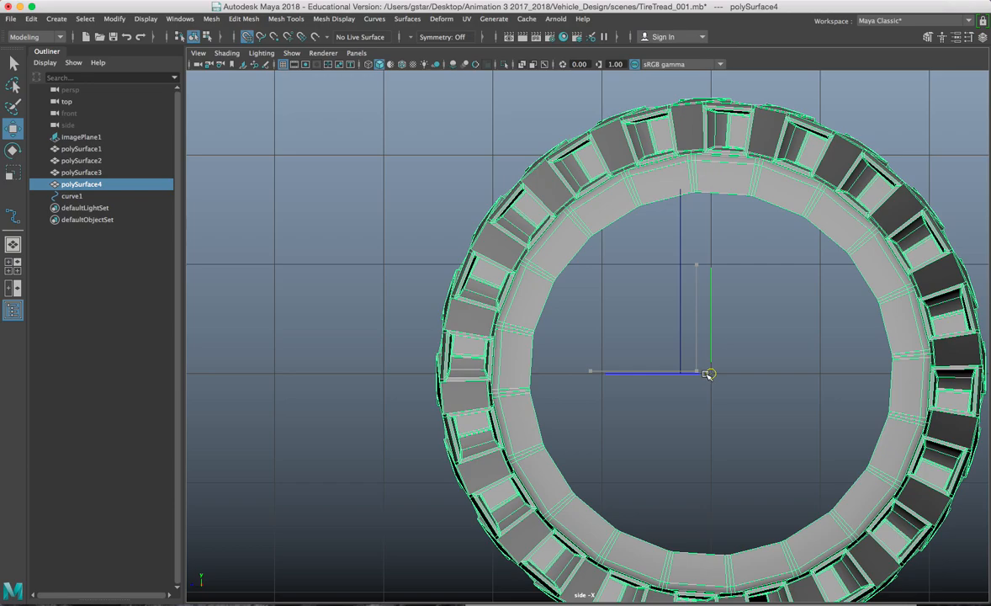
Step: Grid-snap the profile curve sideways onto a grid line with X held
click(680, 317)
key(x)
drag(657, 190, 679, 190)
scroll(696, 215, up, 2)
alt+middle_drag(738, 180, 653, 299)
scroll(653, 299, up, 5)
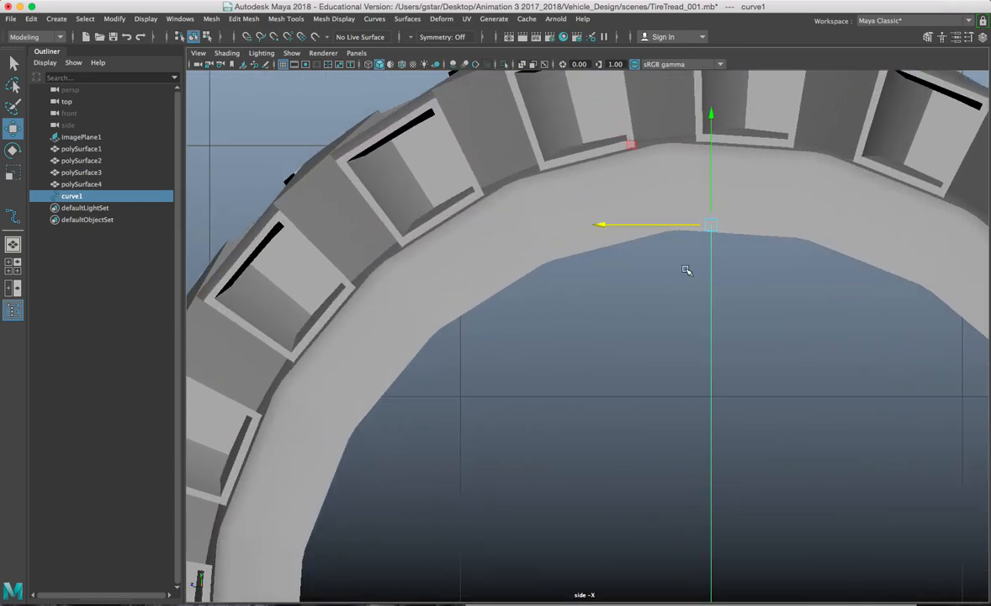
alt+middle_drag(737, 232, 673, 277)
scroll(672, 277, up, 3)
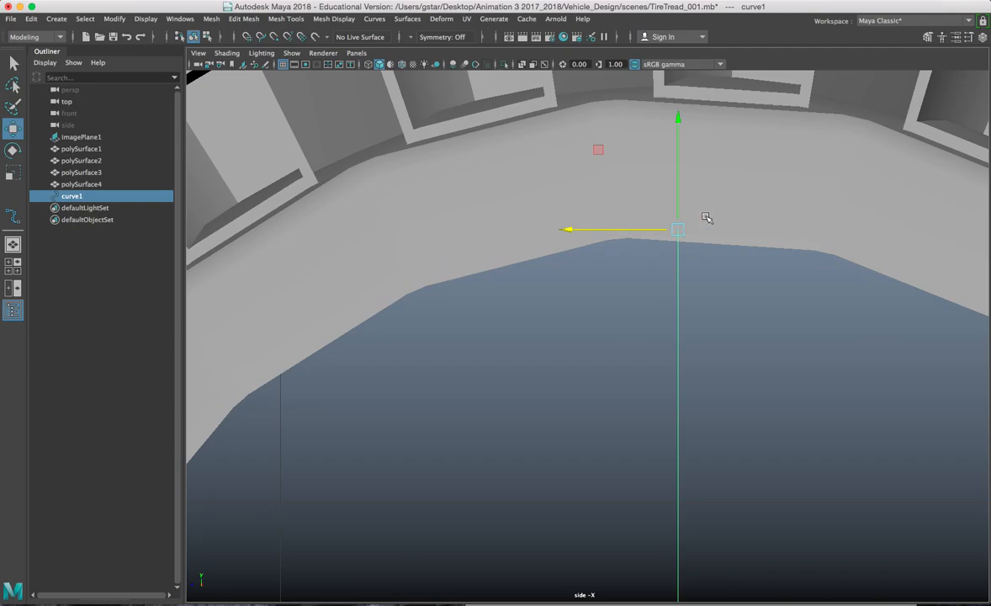
Step: Show the tire as a smoothed mesh and reselect the profile curve
click(707, 220)
scroll(705, 257, down, 3)
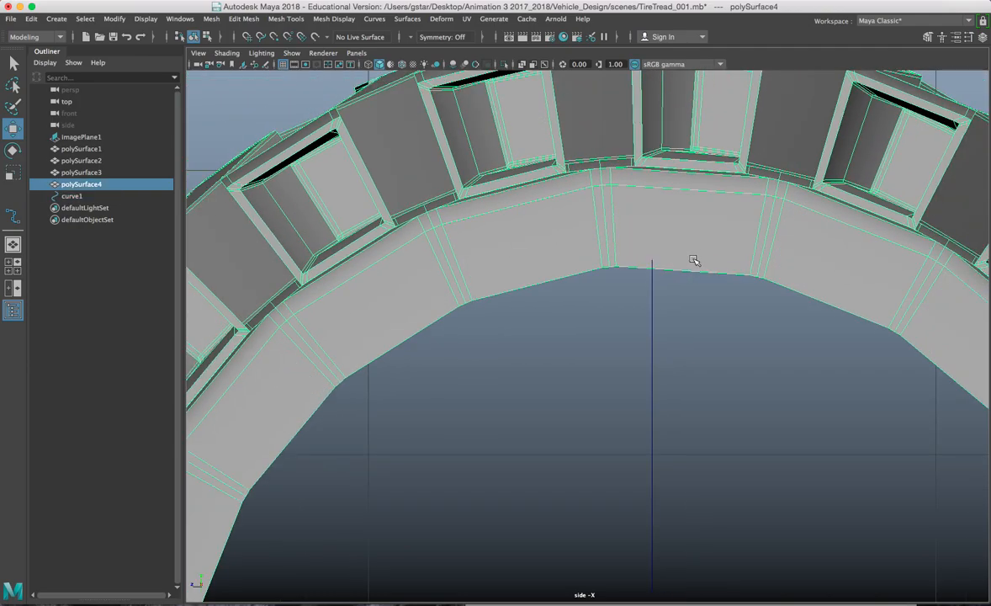
key(3)
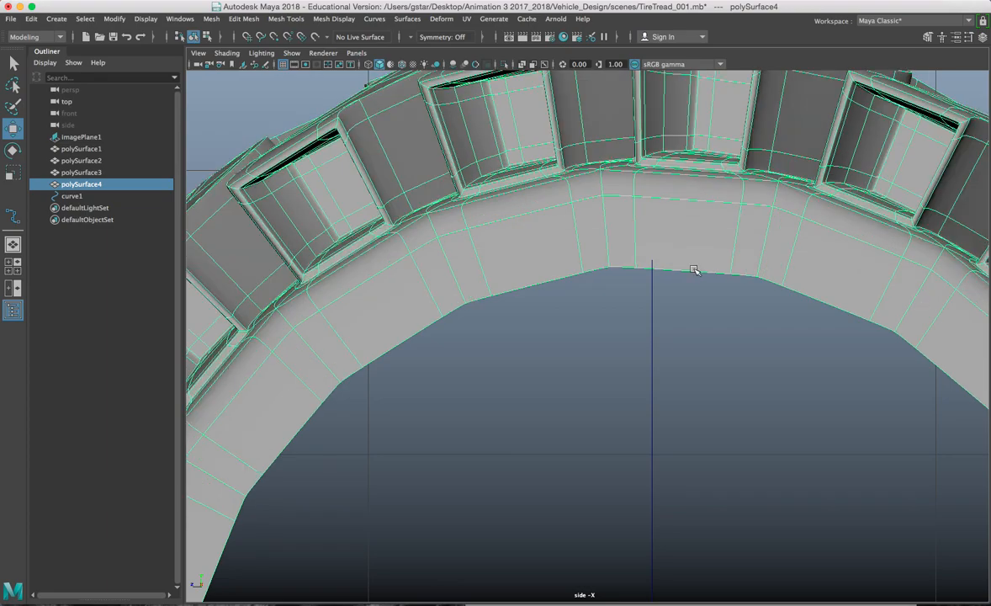
click(653, 271)
click(652, 284)
scroll(643, 308, down, 4)
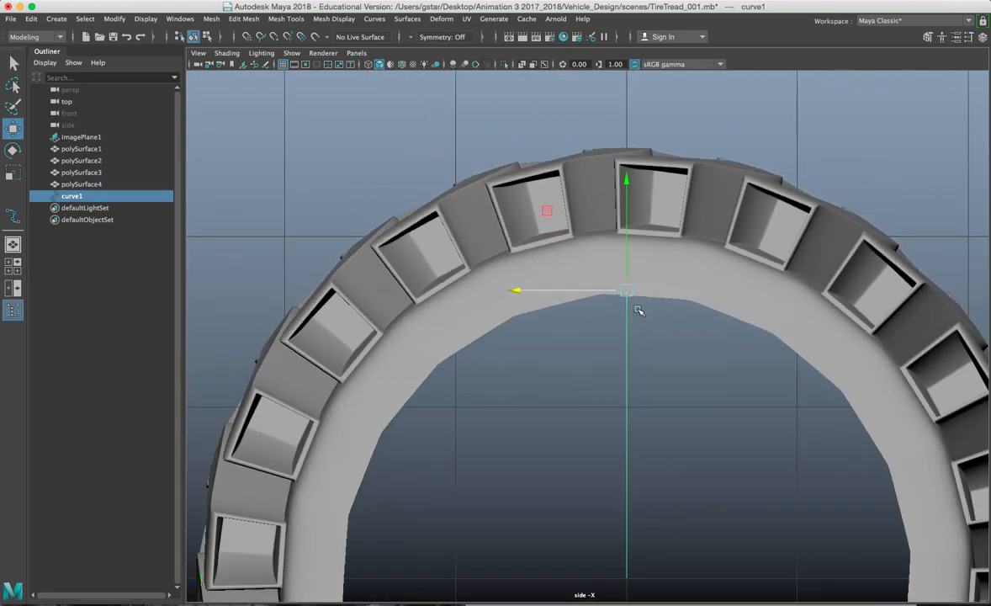
Step: Snap curve1's pivot to the world origin using D and X in the side view
key(space)
key(space)
alt+drag(741, 261, 771, 267)
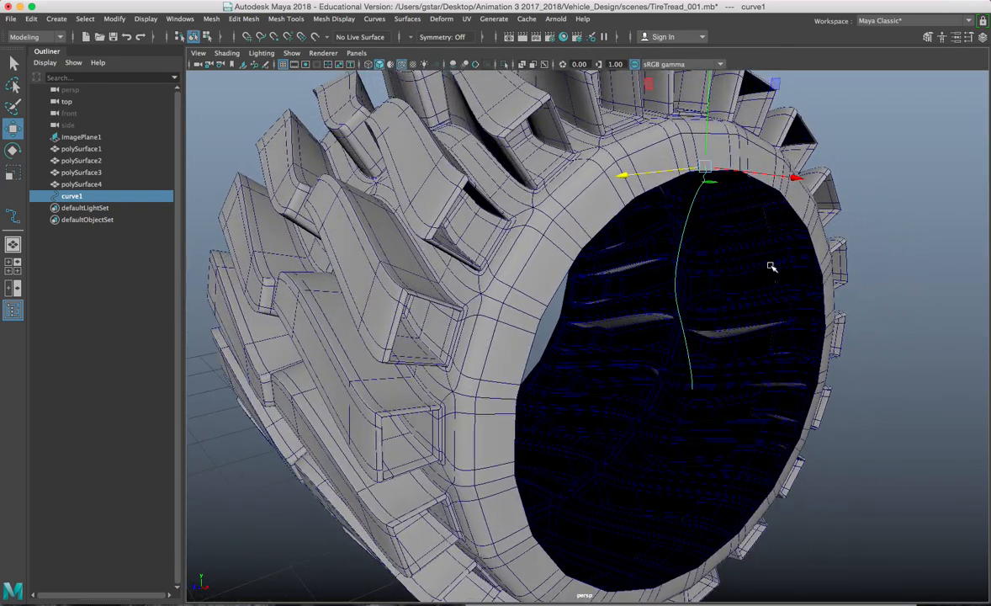
key(space)
key(space)
alt+middle_drag(730, 395, 730, 365)
key(d)
key(x)
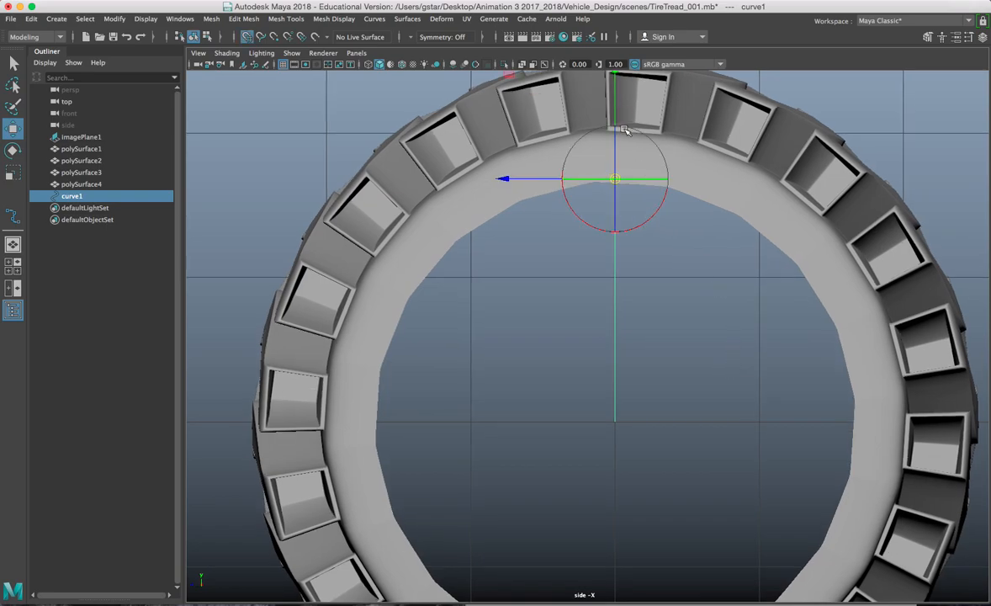
drag(615, 99, 613, 438)
key(space)
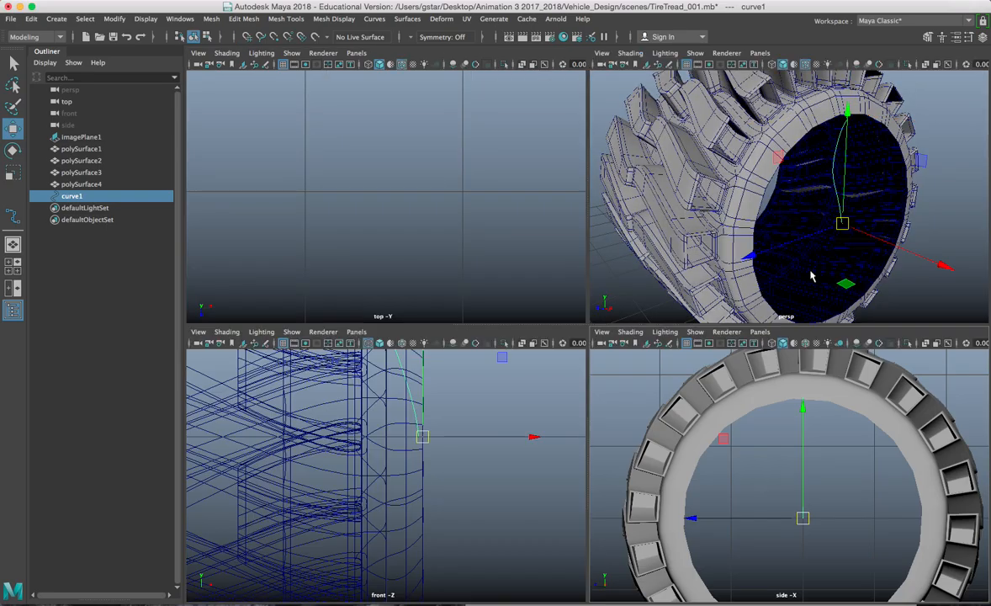
key(space)
alt+drag(733, 283, 745, 280)
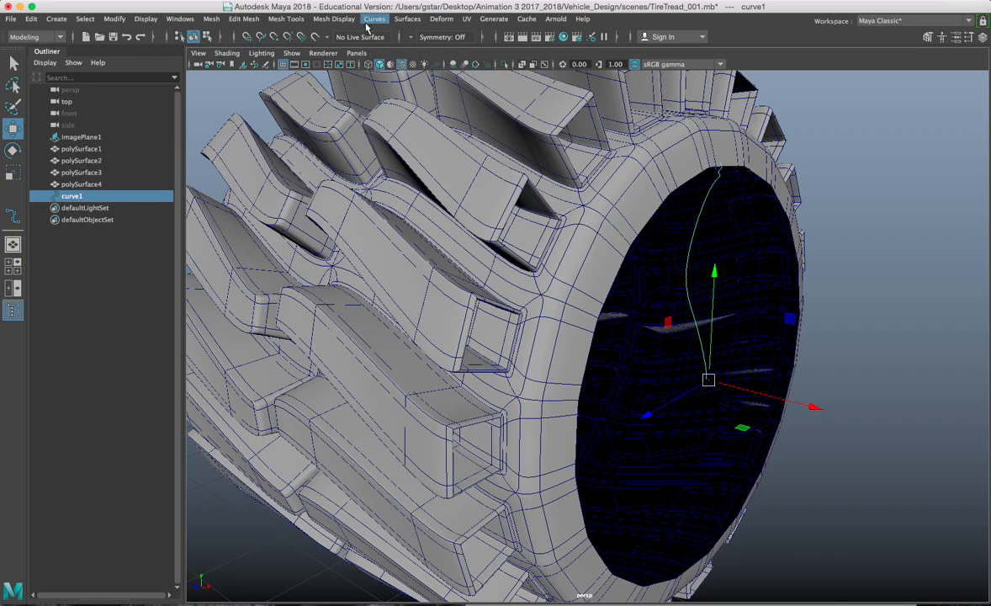
Step: Revolve the profile curve into a polygon hub disc with Per span # of iso params tessellation
click(408, 19)
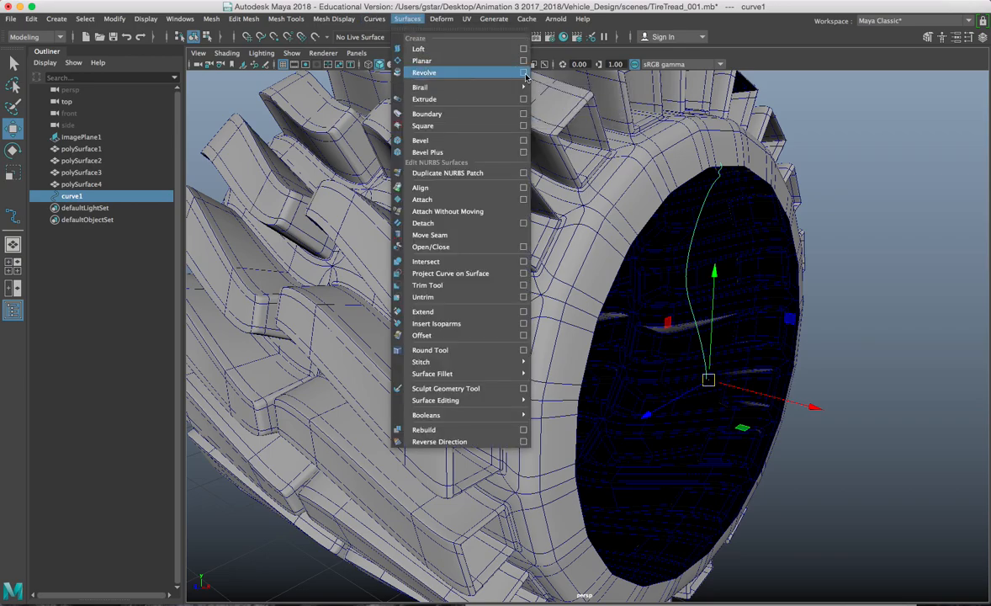
click(525, 74)
drag(572, 166, 395, 116)
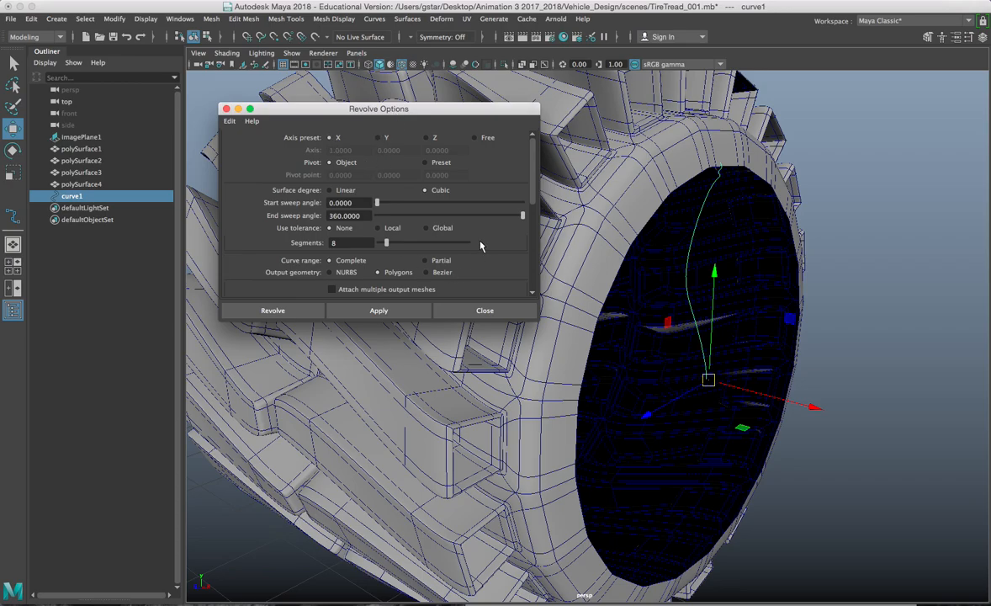
scroll(480, 246, down, 5)
click(387, 238)
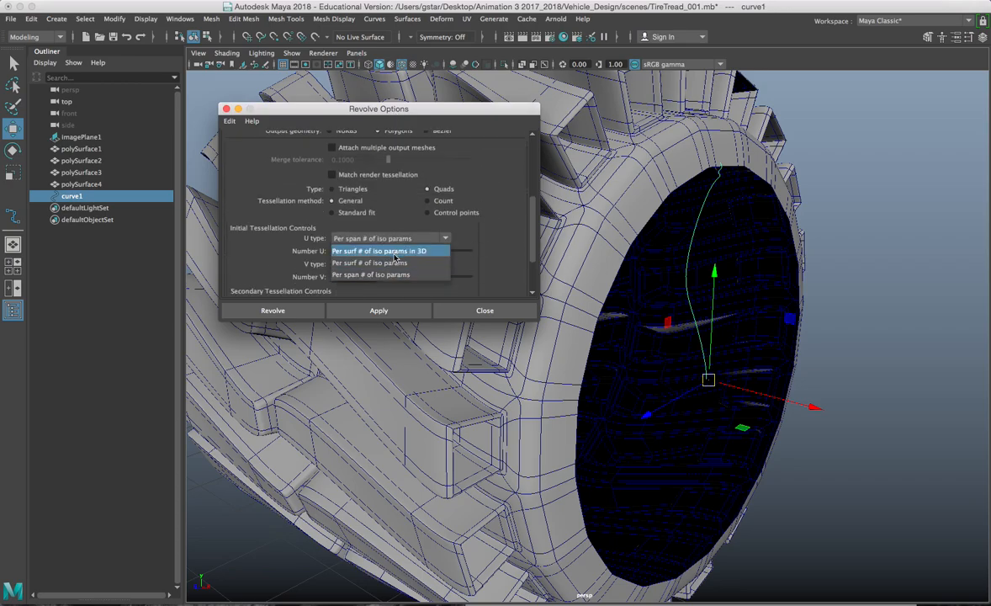
click(392, 274)
click(370, 311)
Step: Select the disc's profile curve and switch it to control-vertex editing
alt+drag(767, 317, 763, 216)
click(835, 349)
click(641, 277)
right_click(827, 236)
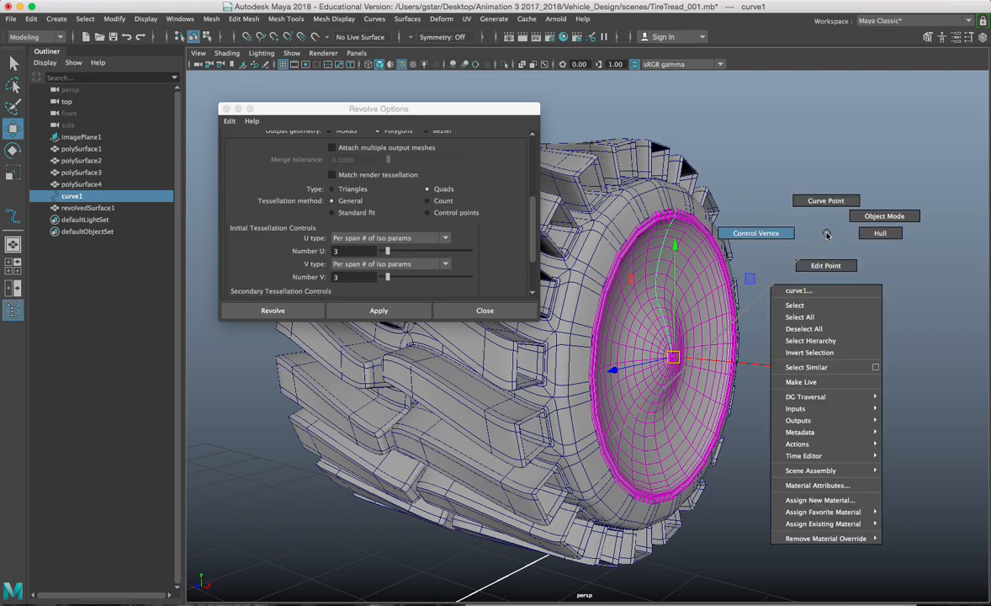
right_drag(789, 248, 756, 233)
alt+drag(756, 253, 648, 290)
Step: Raise a control point on the profile curve to reshape the hub disc
click(602, 325)
alt+drag(603, 329, 655, 292)
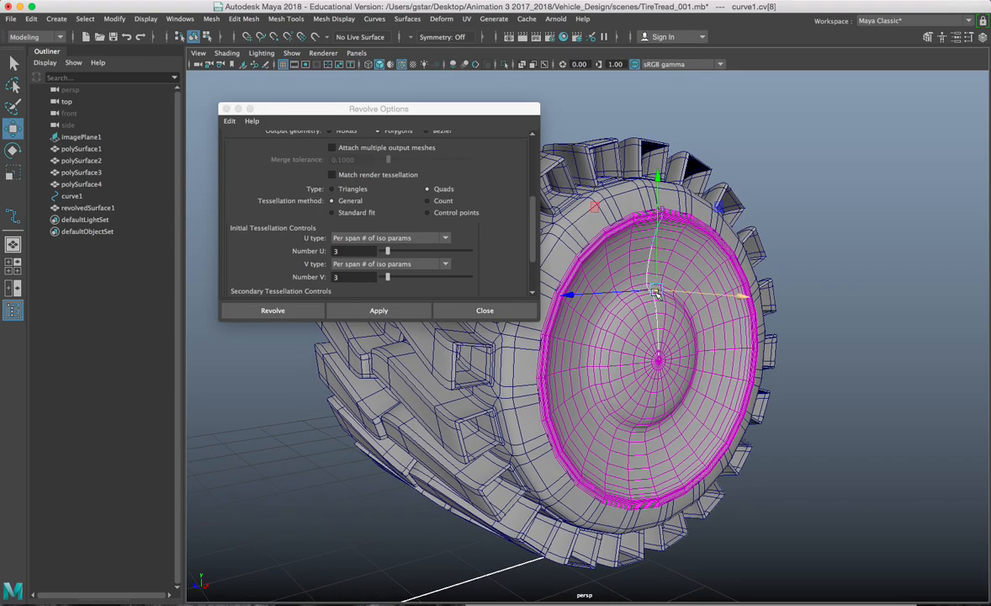
key(4)
mouse_move(603, 271)
alt+mouse_down()
mouse_move(627, 271)
mouse_move(594, 253)
mouse_move(651, 271)
alt+mouse_up()
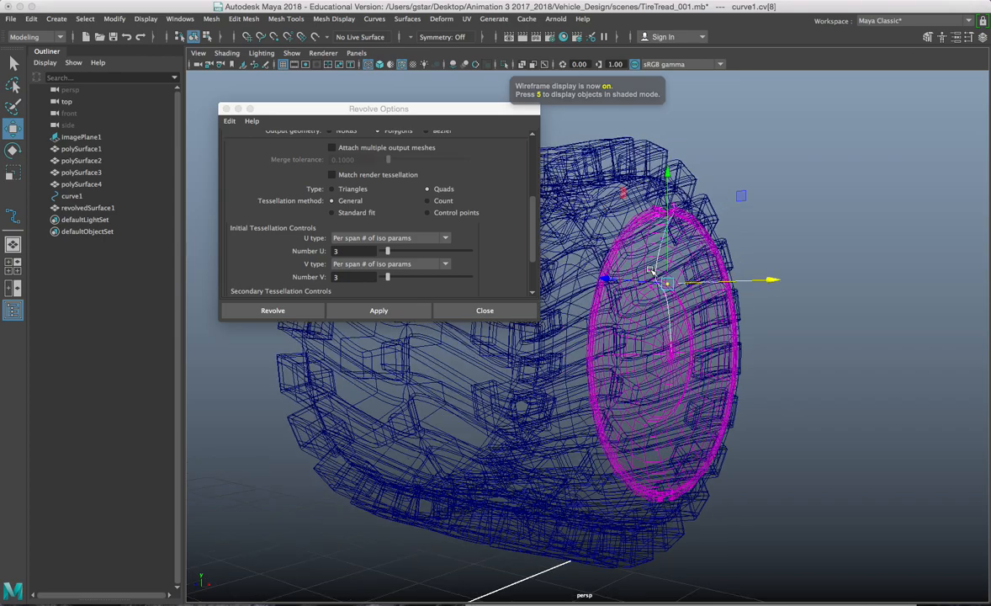
click(657, 289)
key(5)
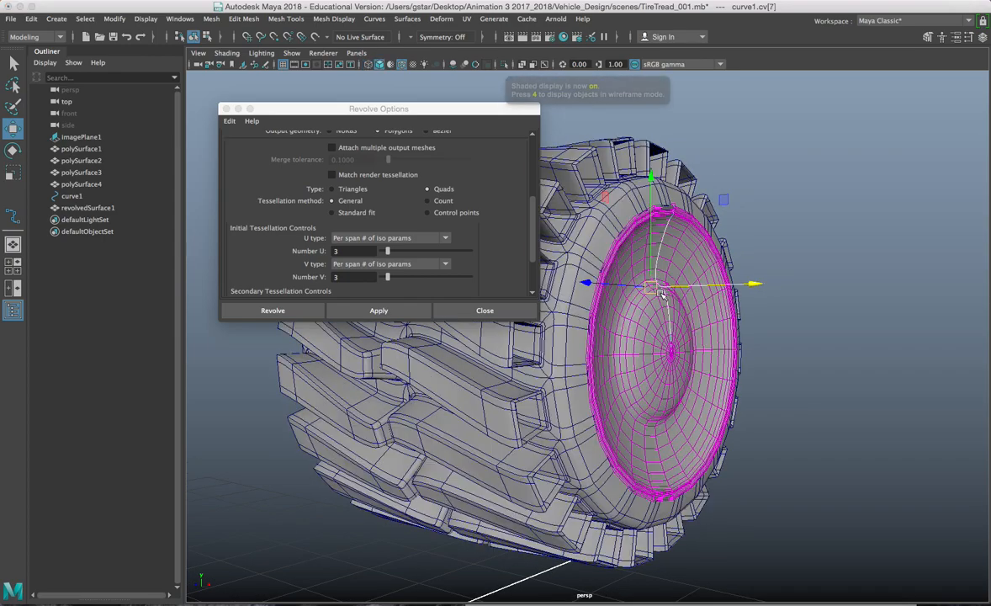
mouse_move(662, 291)
mouse_down()
mouse_move(656, 239)
mouse_move(692, 263)
mouse_move(705, 236)
mouse_move(581, 265)
mouse_up()
click(555, 278)
Step: Close Revolve Options and select a full ring of faces on the hub disc
click(485, 310)
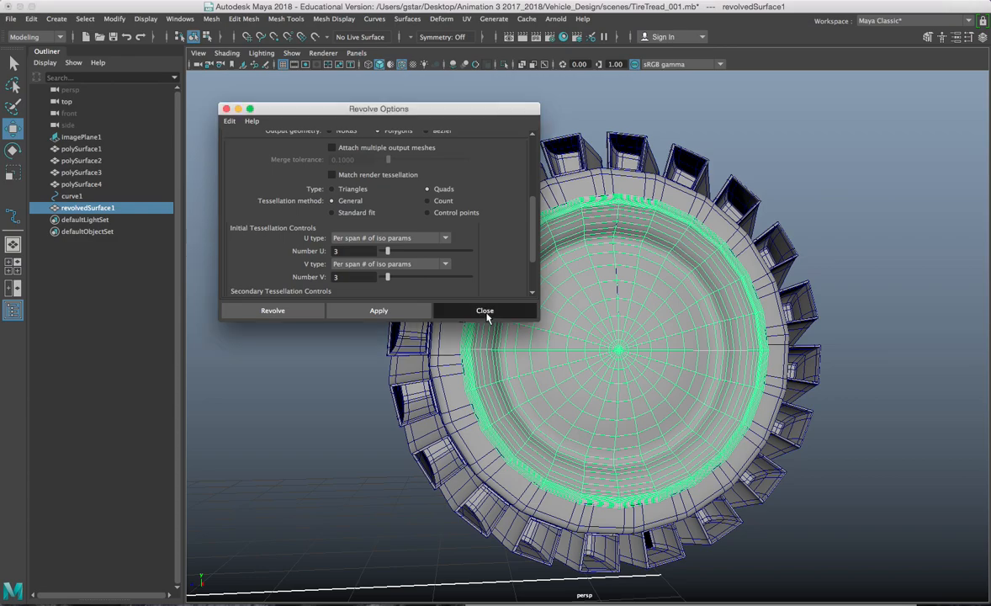
right_drag(559, 268, 567, 299)
click(562, 300)
scroll(555, 353, up, 5)
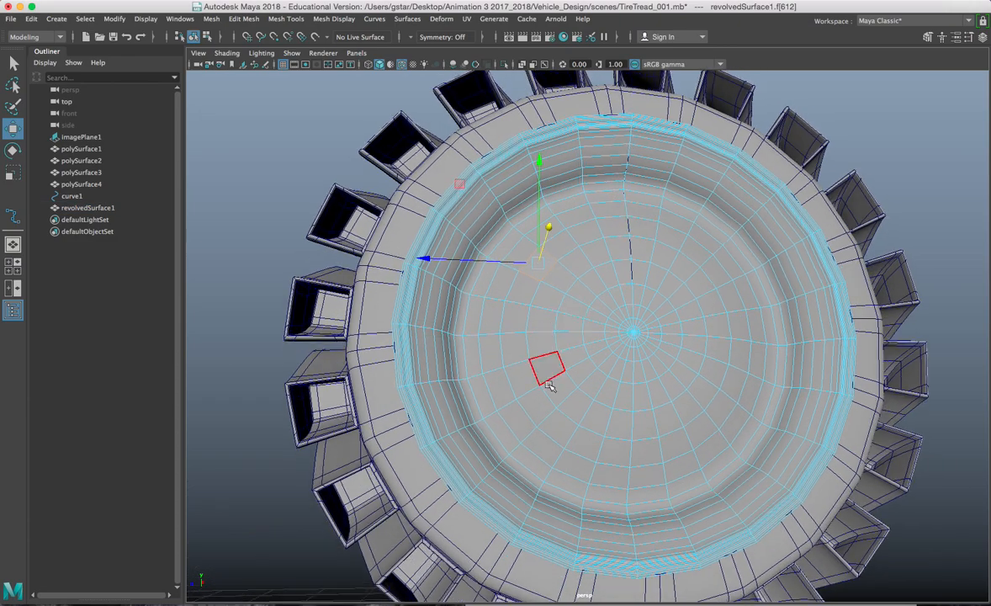
shift+double_click(646, 452)
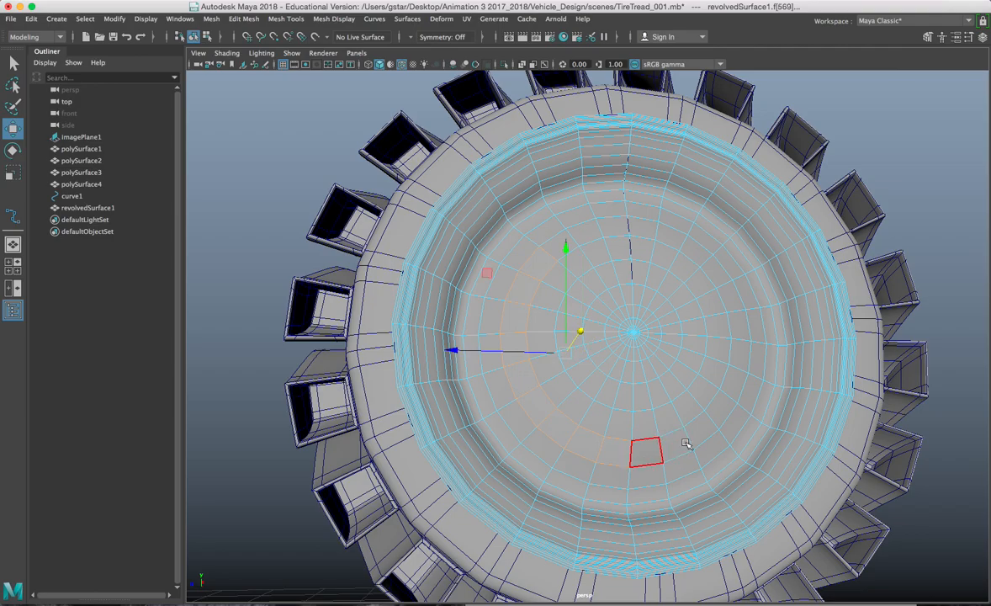
alt+drag(652, 451, 683, 330)
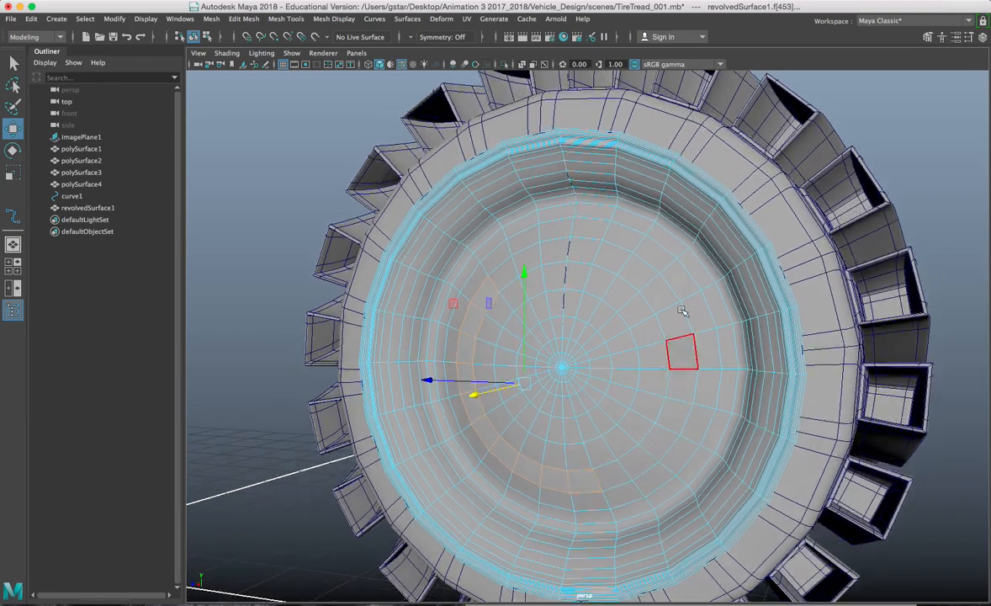
shift+double_click(547, 255)
alt+drag(523, 261, 623, 304)
Step: Extrude the face ring inward to Local Translate Z -1.071 with Offset 0.3
key(ctrl+e)
drag(753, 222, 738, 223)
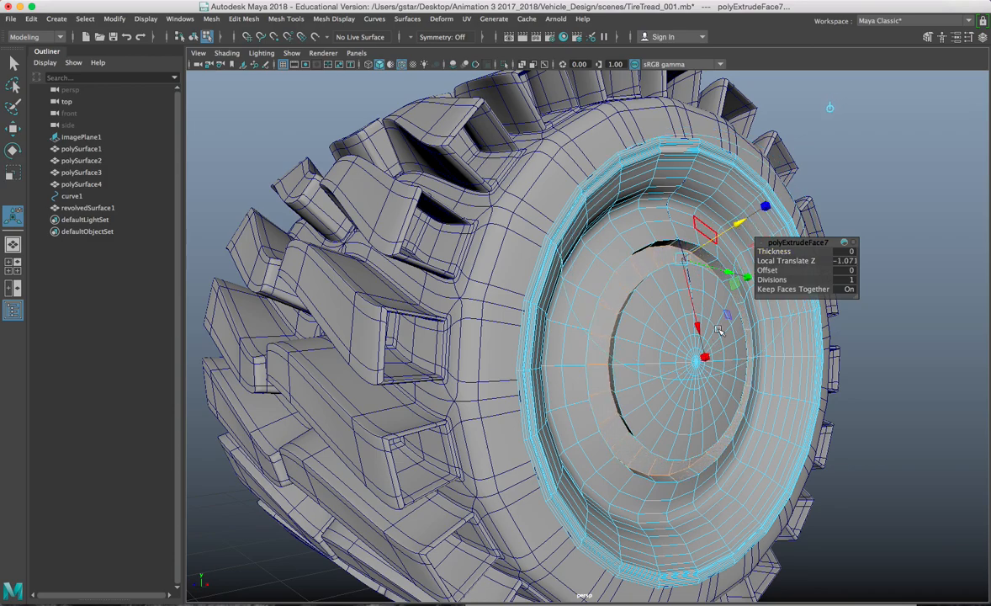
middle_drag(771, 270, 795, 270)
alt+drag(732, 282, 572, 305)
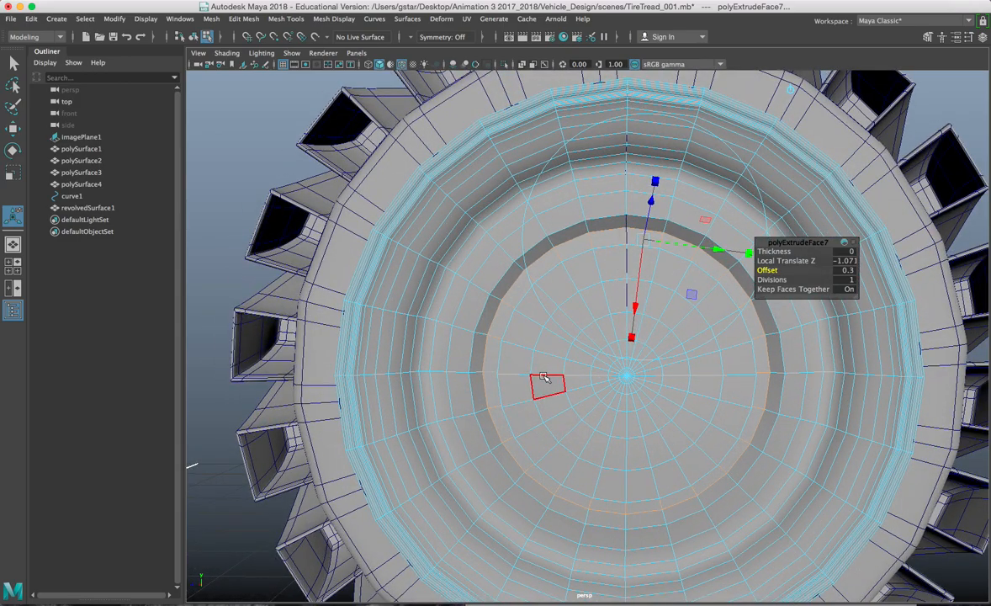
alt+drag(510, 343, 505, 336)
scroll(522, 331, down, 3)
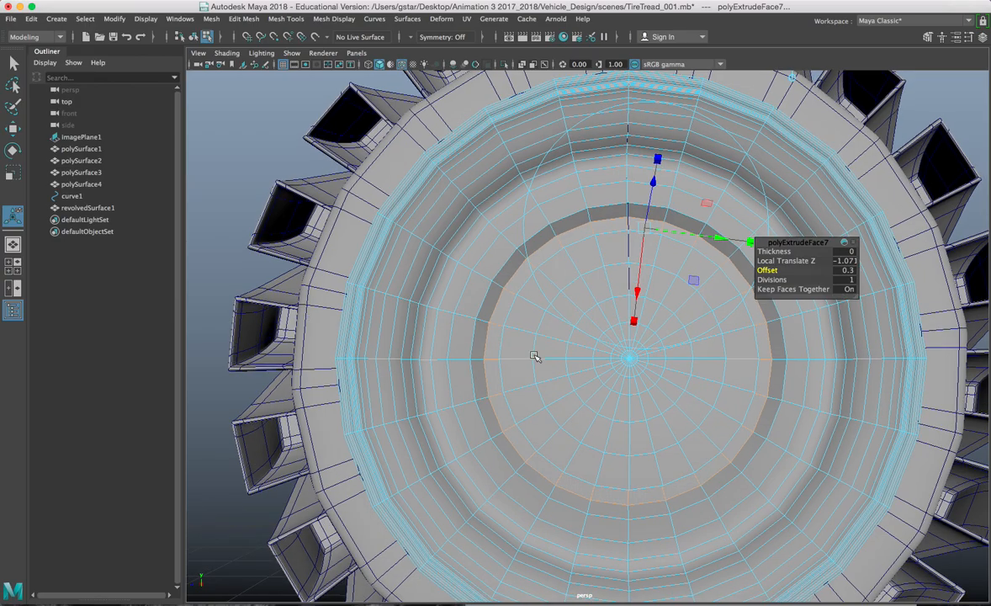
key(space)
key(space)
key(w)
scroll(699, 438, up, 5)
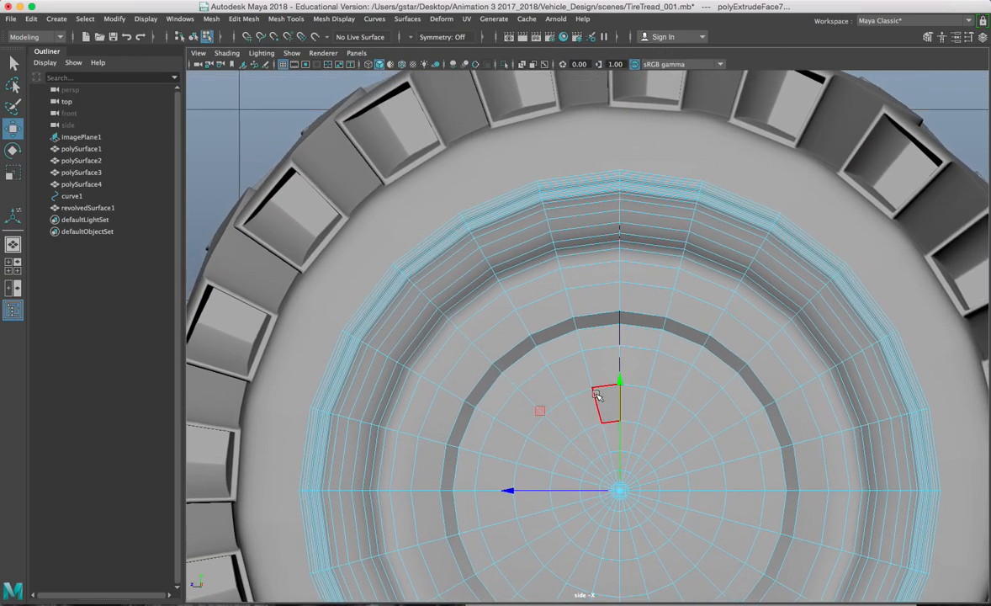
scroll(593, 383, up, 3)
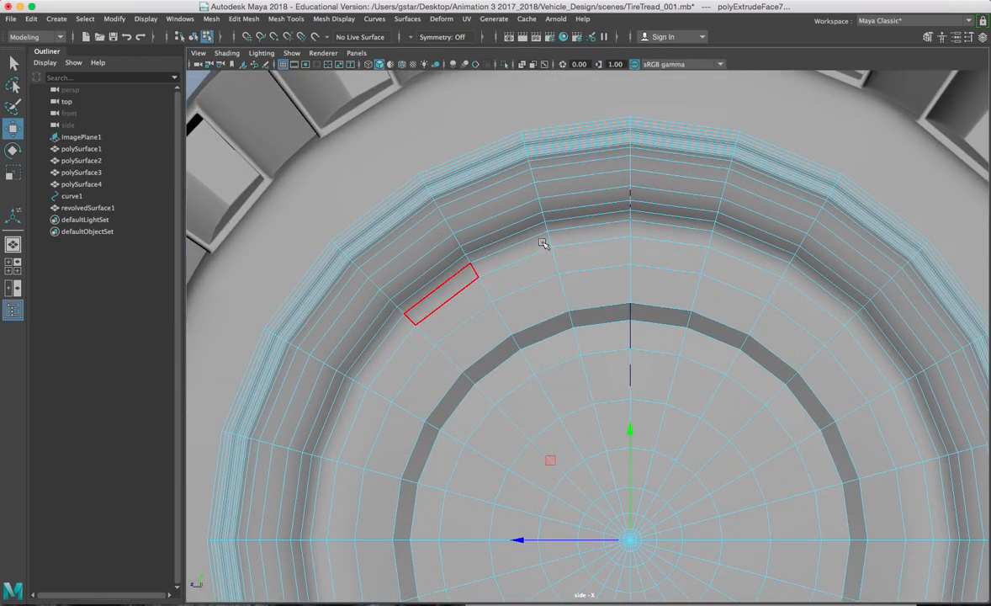
Step: In the side view, add face pairs at several spots around the hub ring to the selection
drag(565, 280, 566, 281)
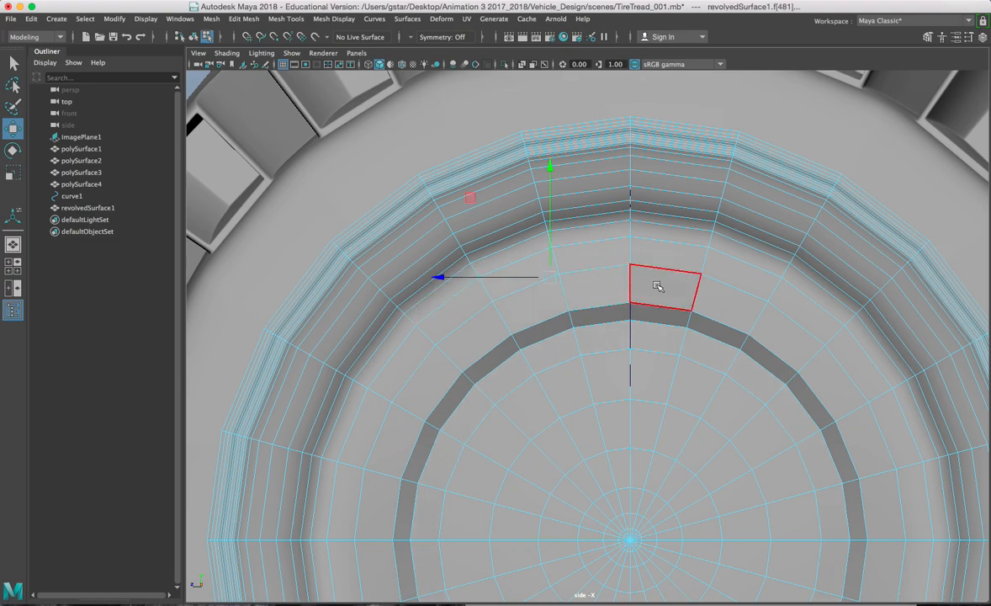
scroll(713, 286, down, 2)
click(734, 288)
alt+middle_drag(745, 310, 643, 204)
drag(742, 333, 791, 384)
alt+middle_drag(791, 385, 724, 358)
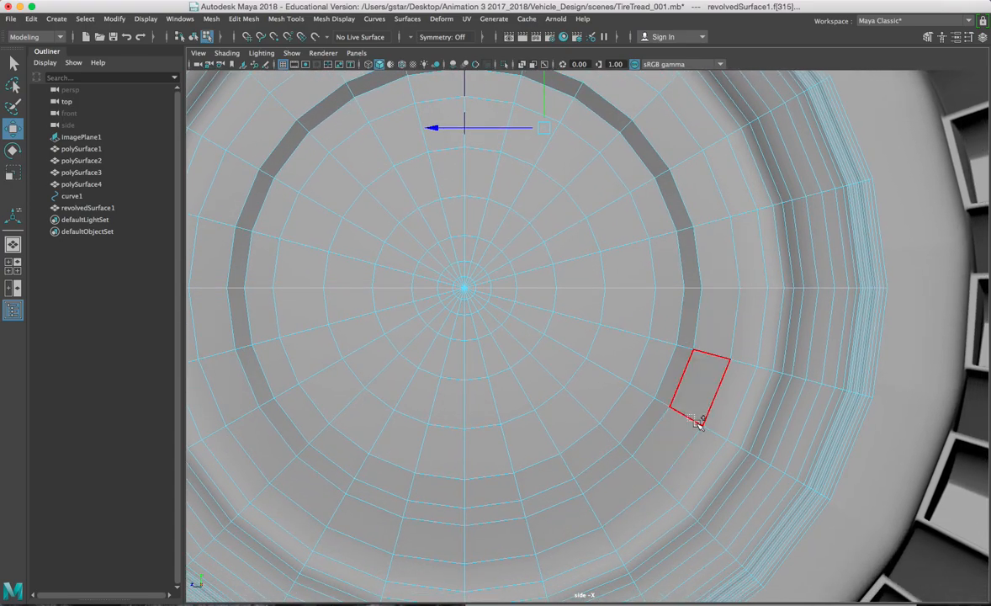
alt+middle_drag(732, 443, 686, 361)
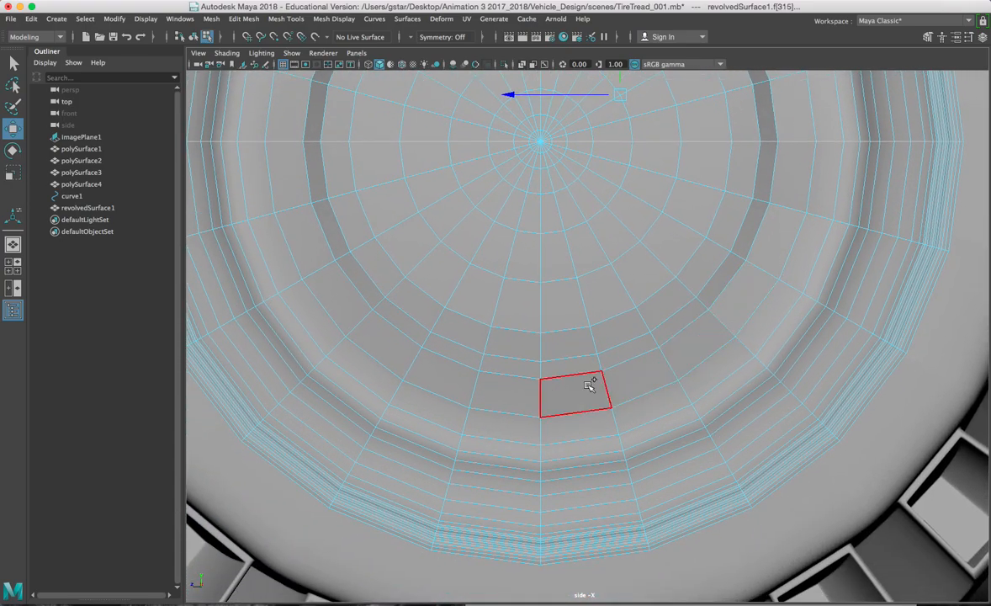
drag(620, 421, 626, 437)
alt+middle_drag(533, 393, 527, 288)
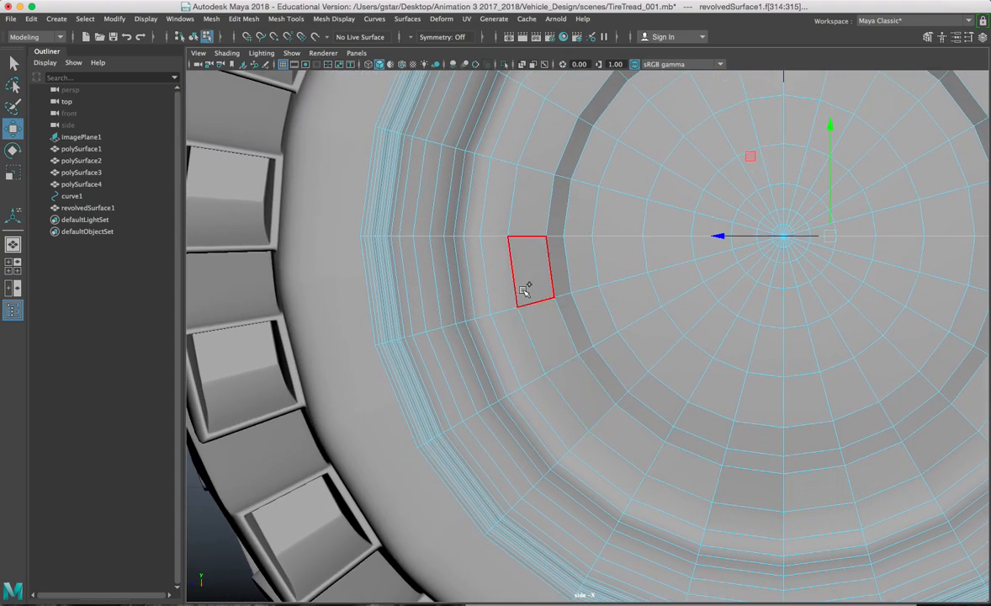
alt+middle_drag(532, 324, 516, 205)
click(556, 224)
alt+middle_drag(565, 164, 549, 280)
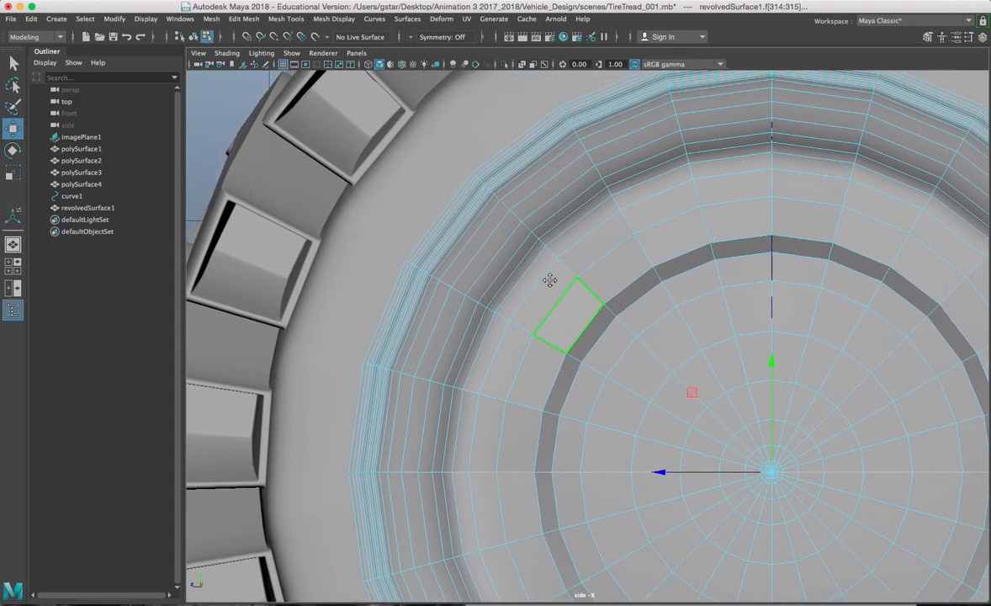
click(287, 19)
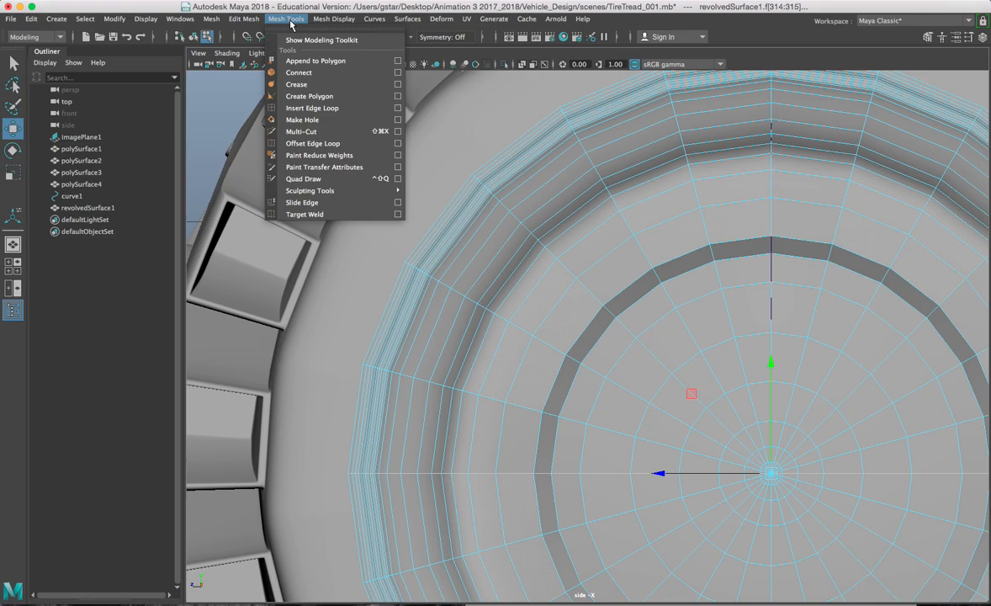
mouse_move(254, 21)
mouse_move(212, 24)
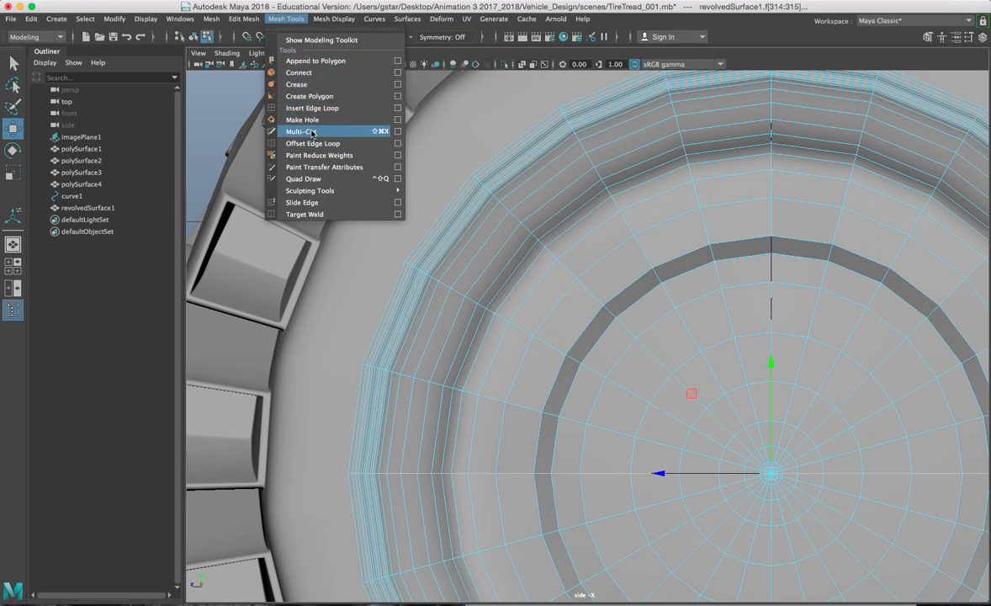
mouse_move(333, 19)
click(768, 52)
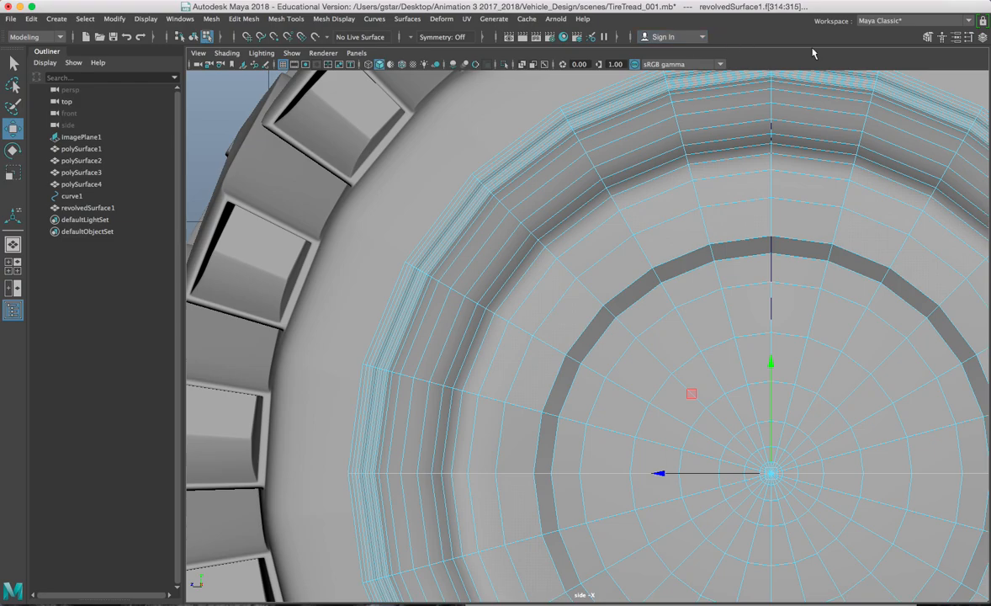
click(928, 38)
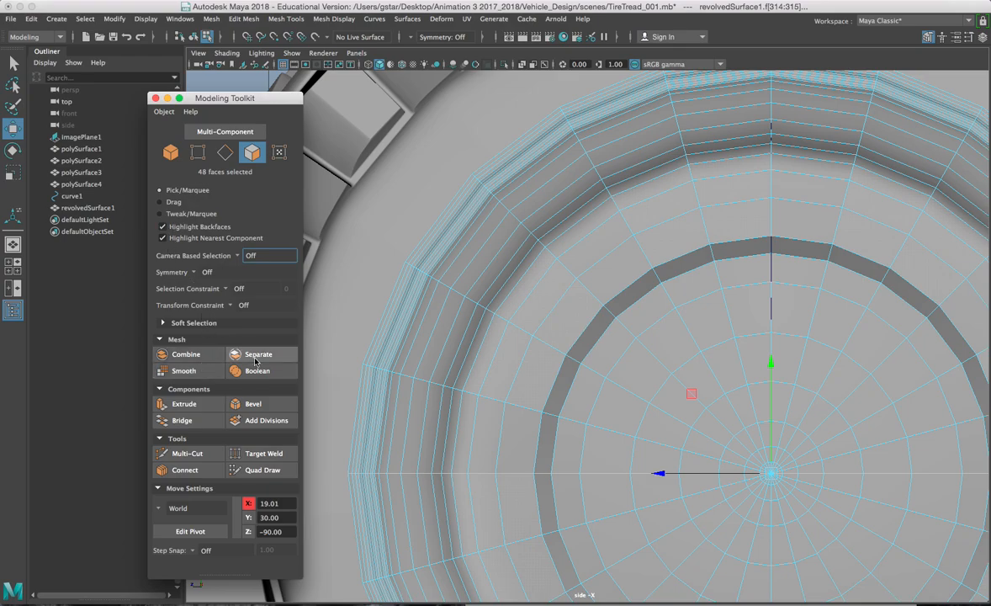
click(155, 98)
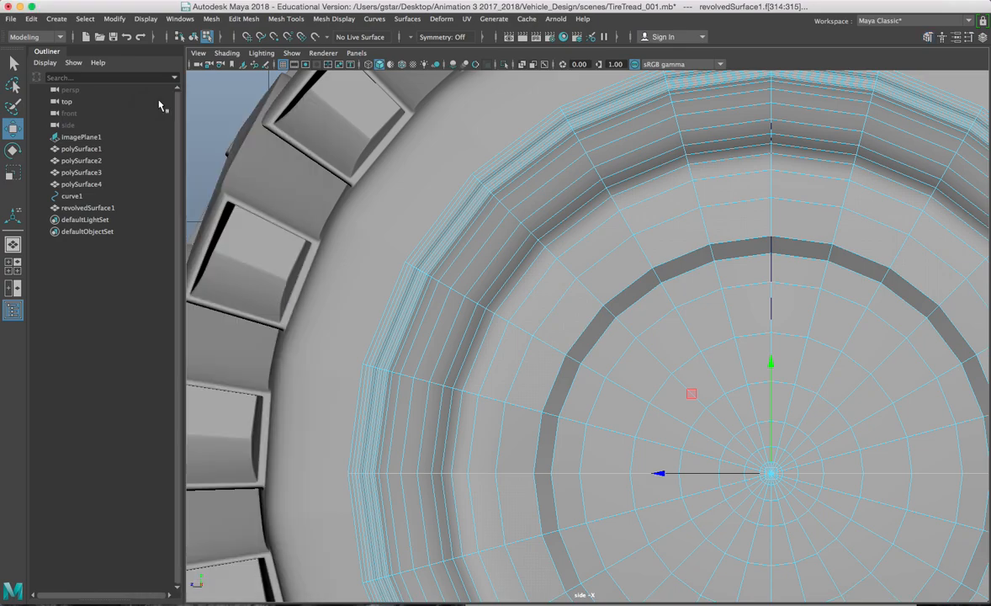
Step: Reset the workspace layout to its default
click(891, 20)
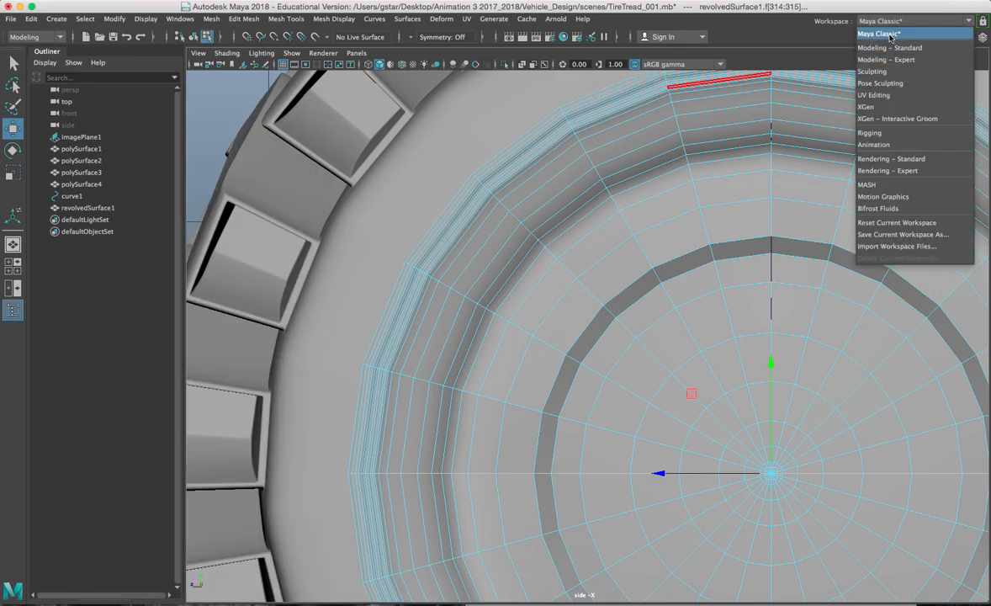
click(891, 34)
click(179, 19)
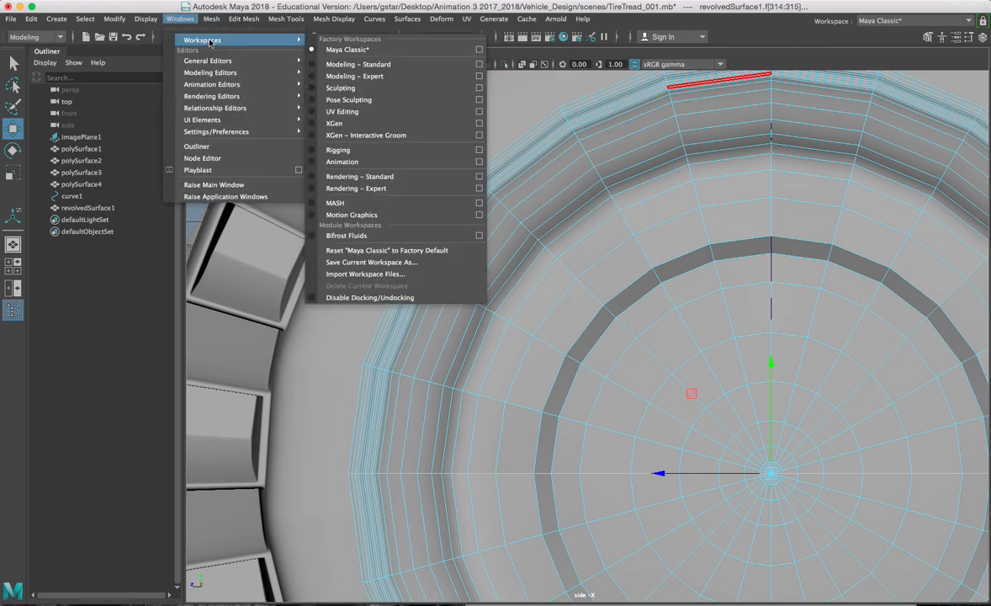
click(354, 250)
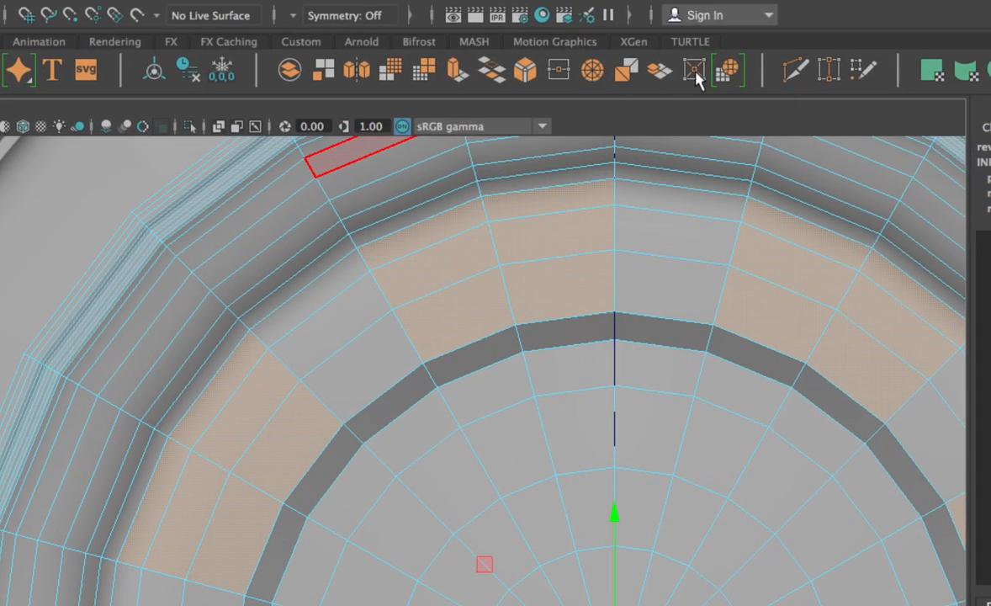
Step: Circularize the selected hub faces with a 0.3 offset, after trying and undoing Collapse
click(694, 71)
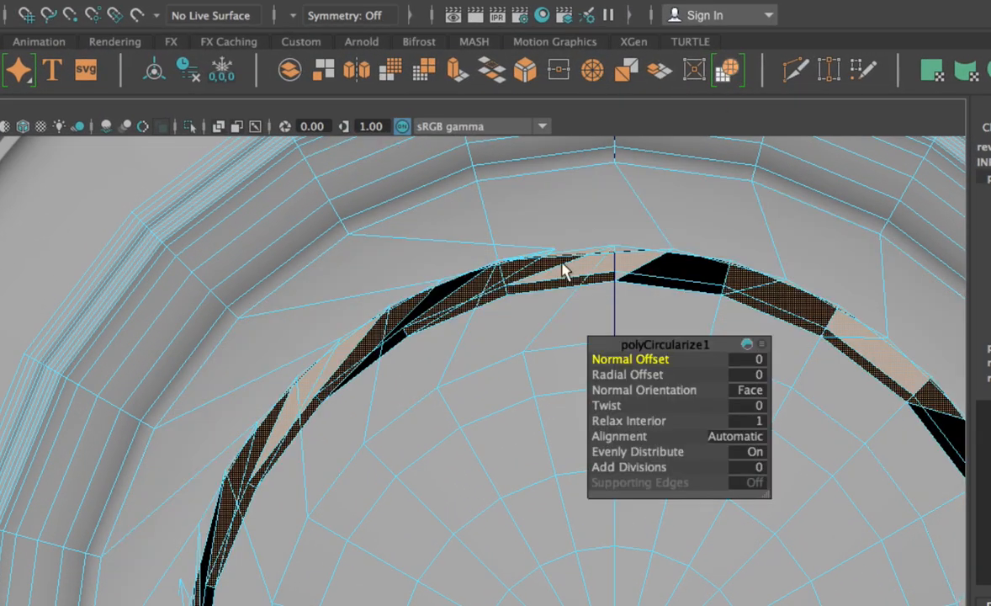
key(ctrl+z)
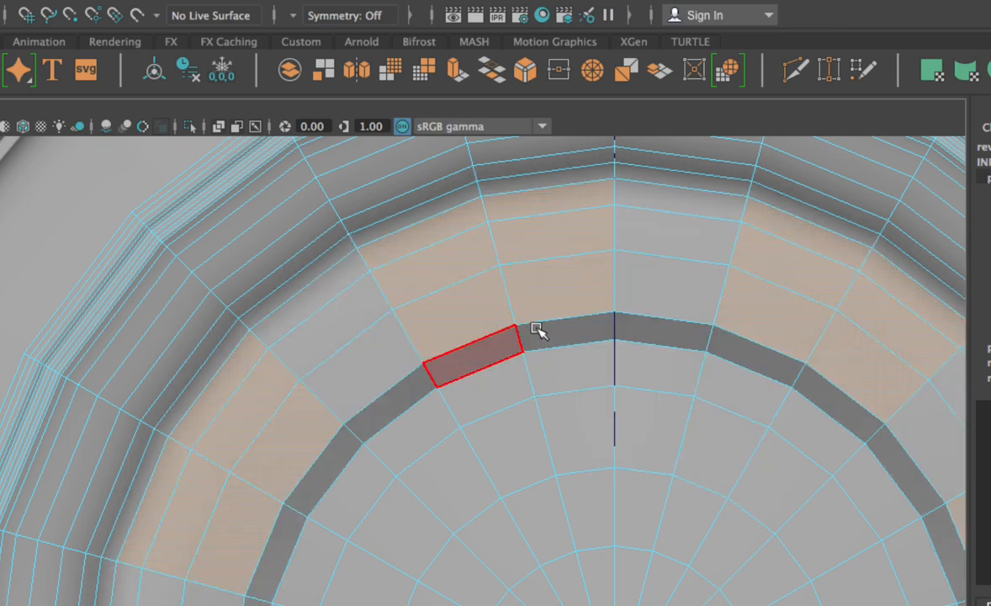
drag(480, 217, 511, 288)
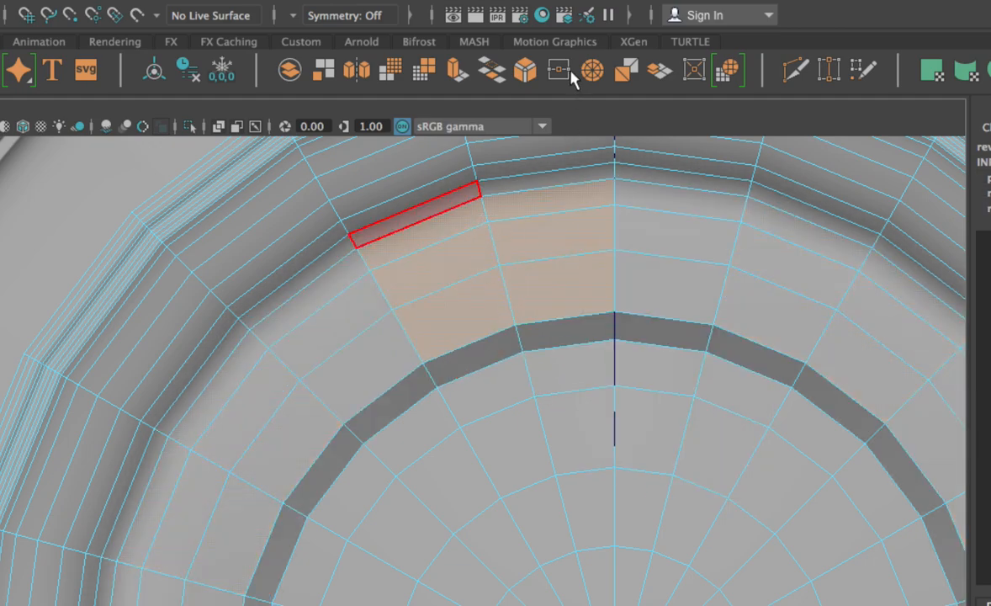
click(593, 71)
key(ctrl+z)
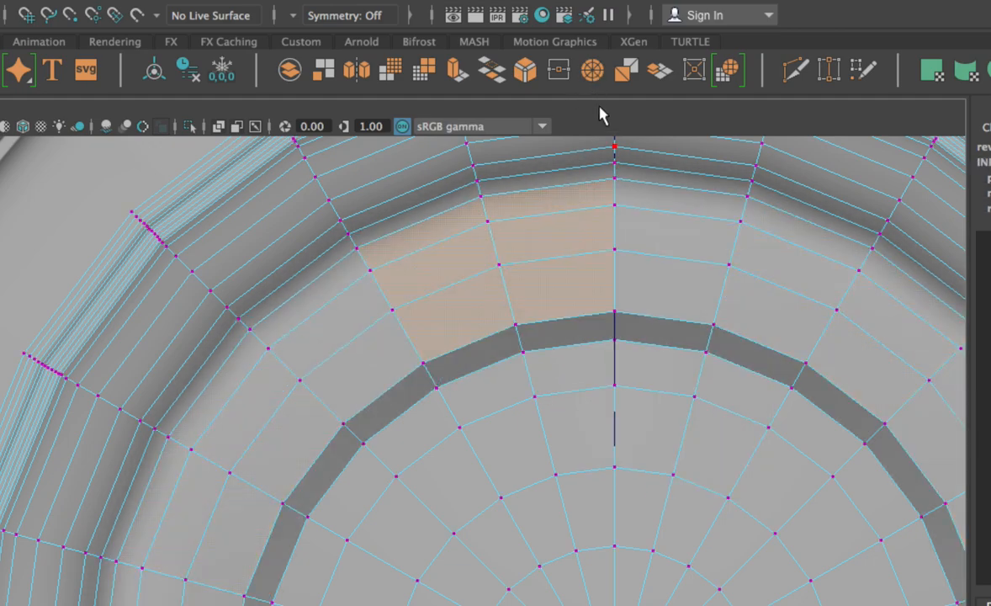
click(728, 71)
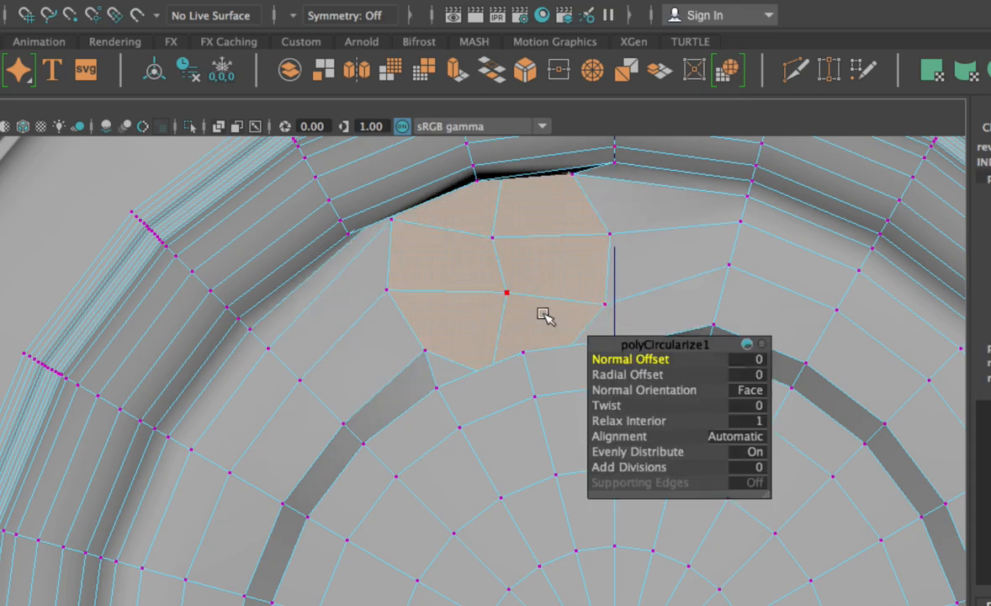
drag(637, 358, 618, 376)
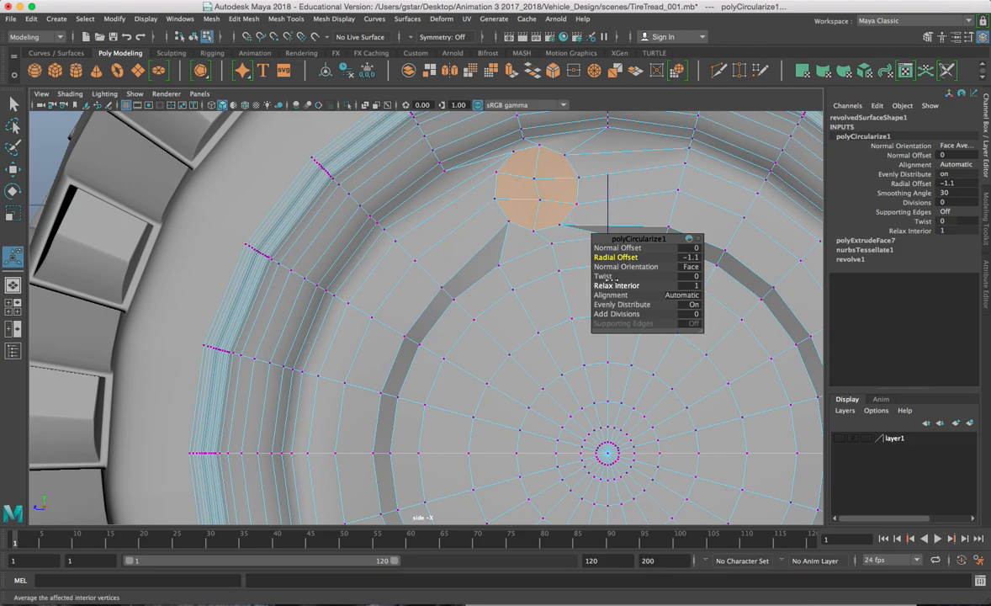
Step: Undo the twist, extrusion and circularize, then select the whole hub disc in Object mode
drag(621, 277, 708, 268)
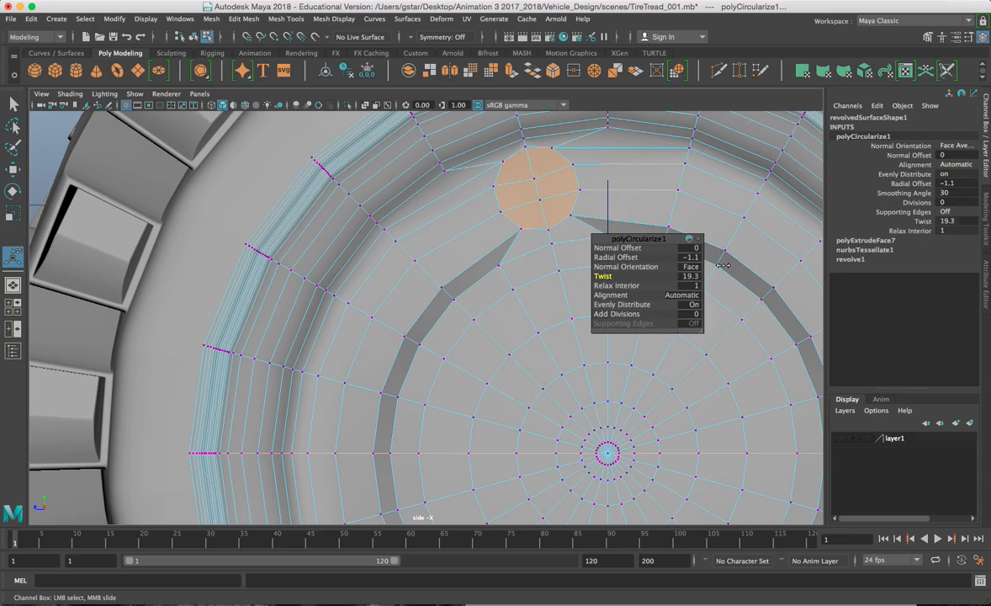
key(space)
key(space)
alt+drag(498, 215, 537, 280)
key(ctrl+e)
key(z)
key(z)
key(z)
key(z)
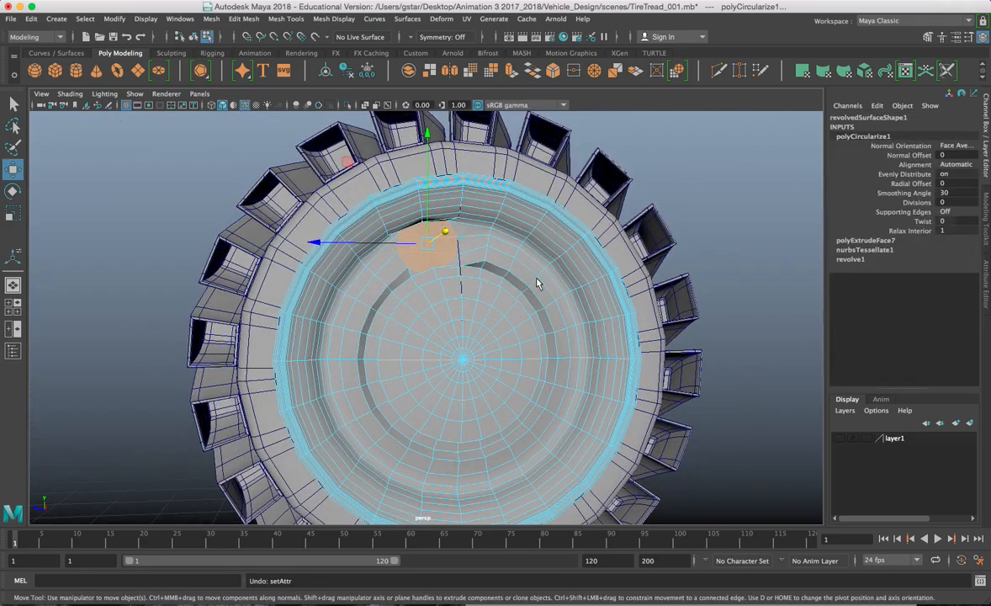
key(z)
right_drag(491, 253, 491, 221)
alt+drag(471, 216, 438, 87)
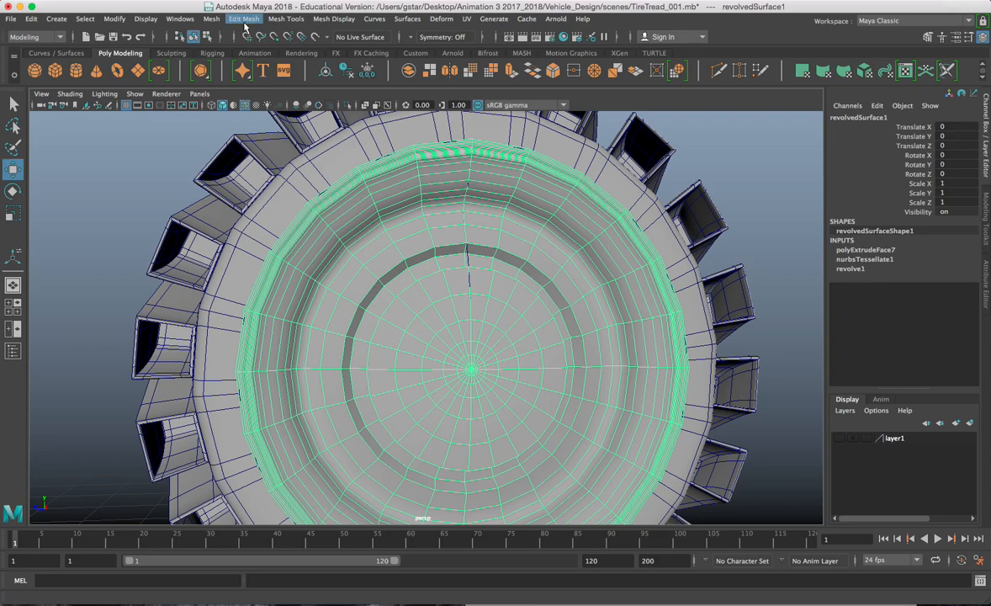
Step: Apply Mesh > Smooth to the hub disc with 1 division
click(213, 20)
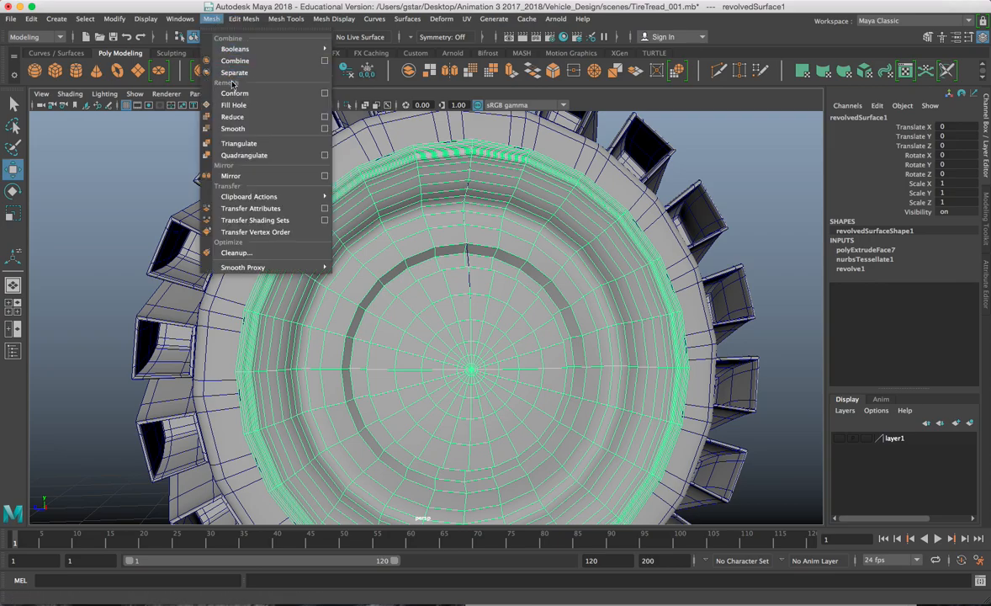
click(233, 130)
right_drag(360, 206, 380, 208)
Step: Centre the disc's pivot and scale it uniformly to 1.017
key(r)
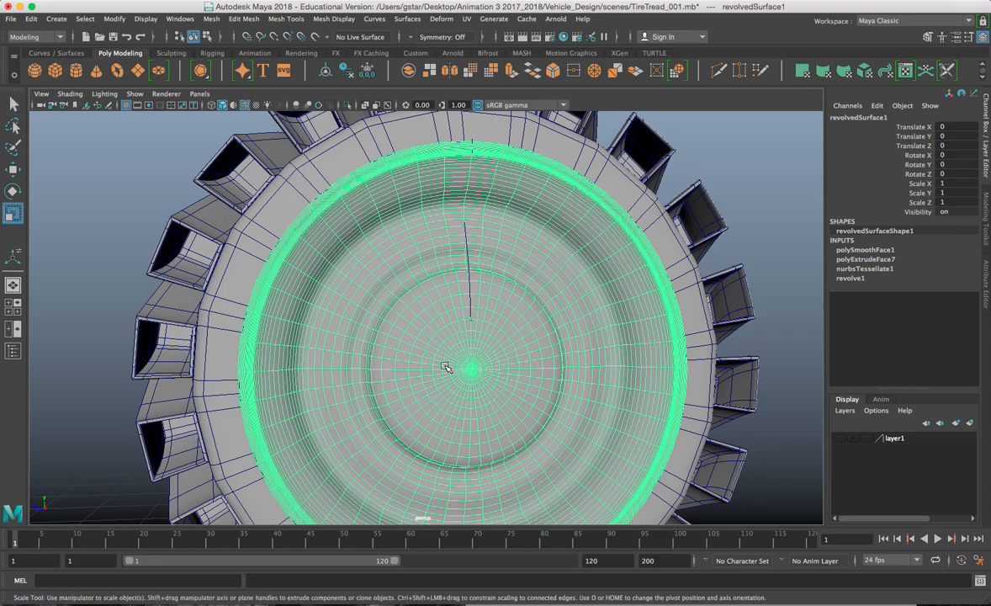
key(space)
click(405, 324)
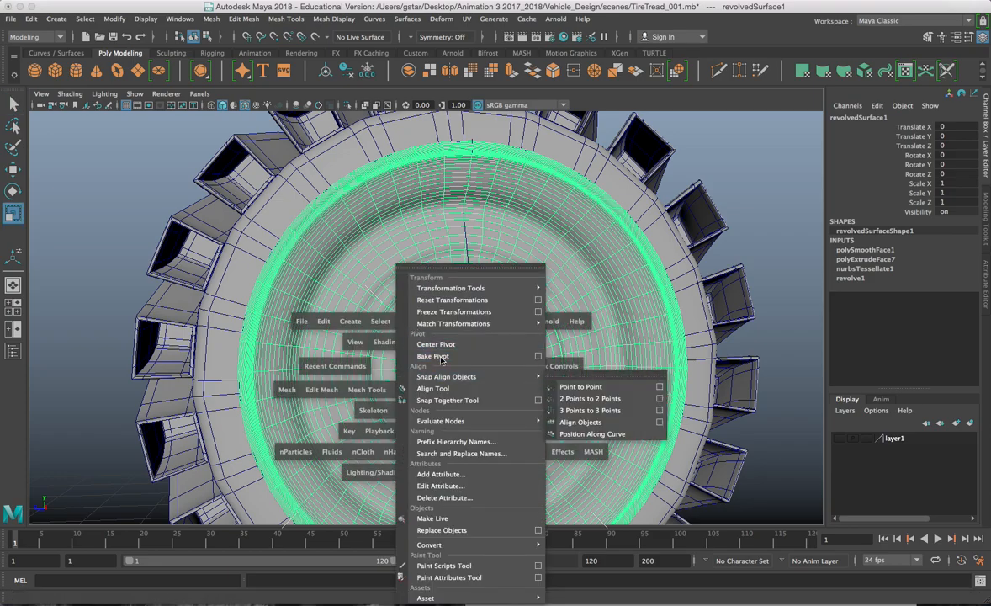
click(446, 345)
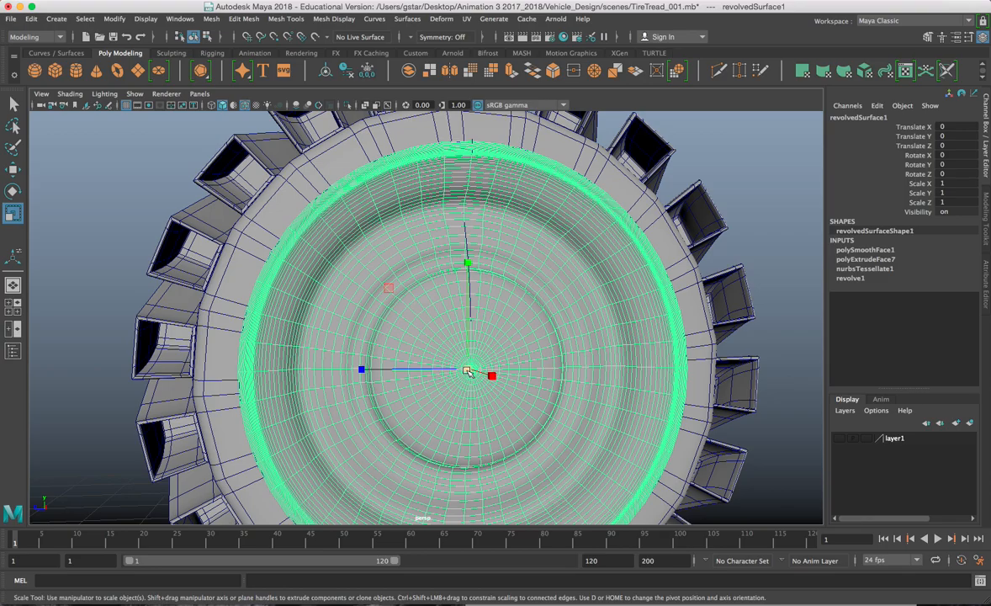
drag(468, 372, 474, 372)
key(space)
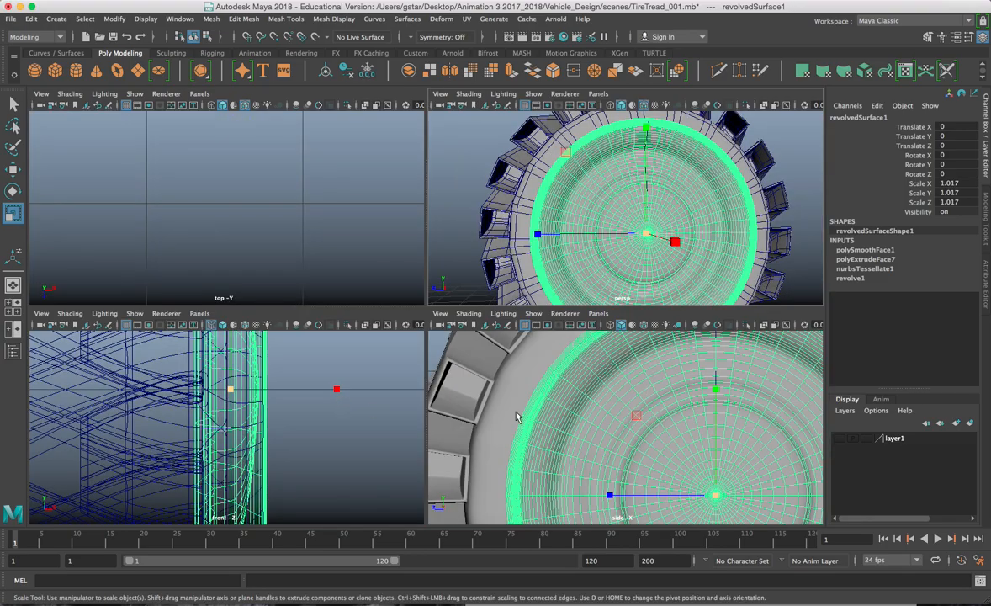
key(space)
right_drag(411, 254, 456, 269)
Step: Create a polygon cylinder, place it above the hub centre and scale it to 0.653
key(f)
click(75, 70)
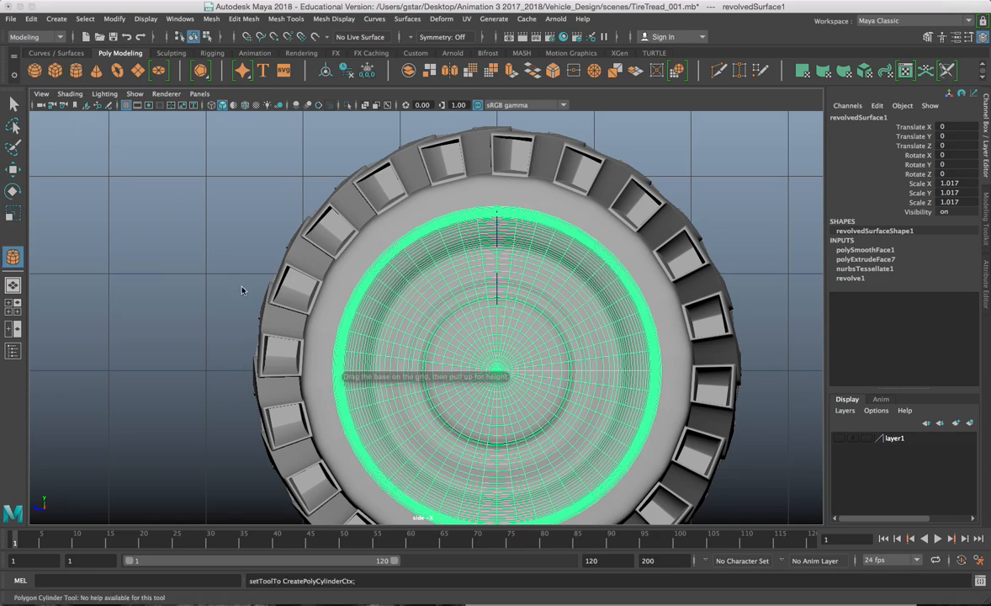
drag(222, 292, 247, 284)
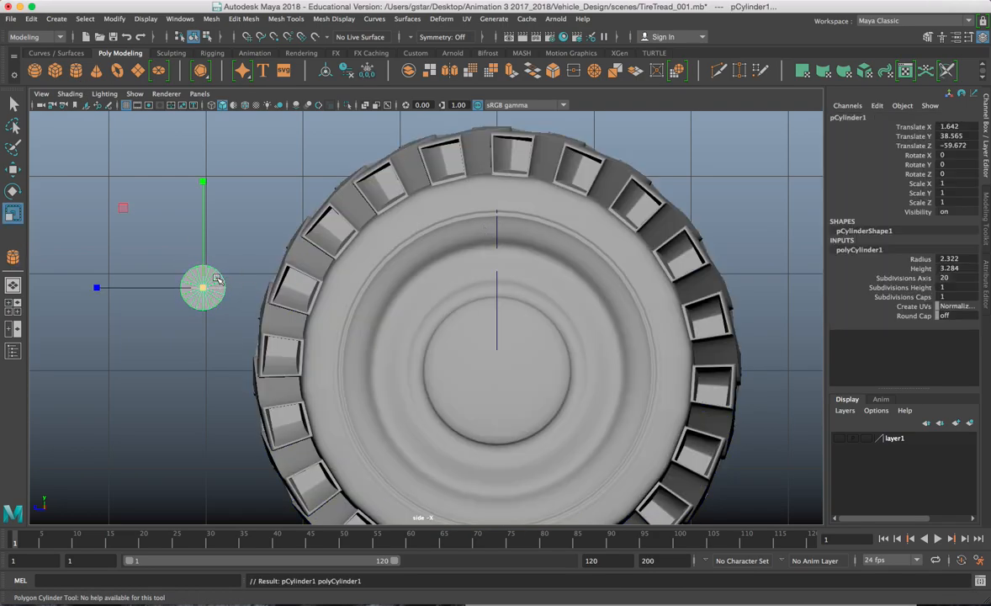
key(w)
drag(208, 288, 498, 375)
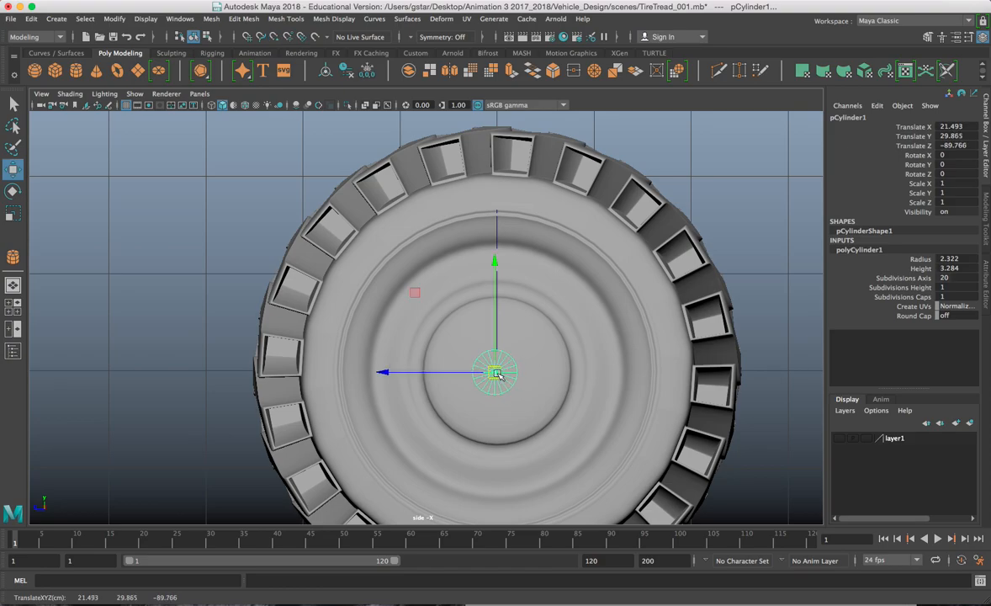
key(4)
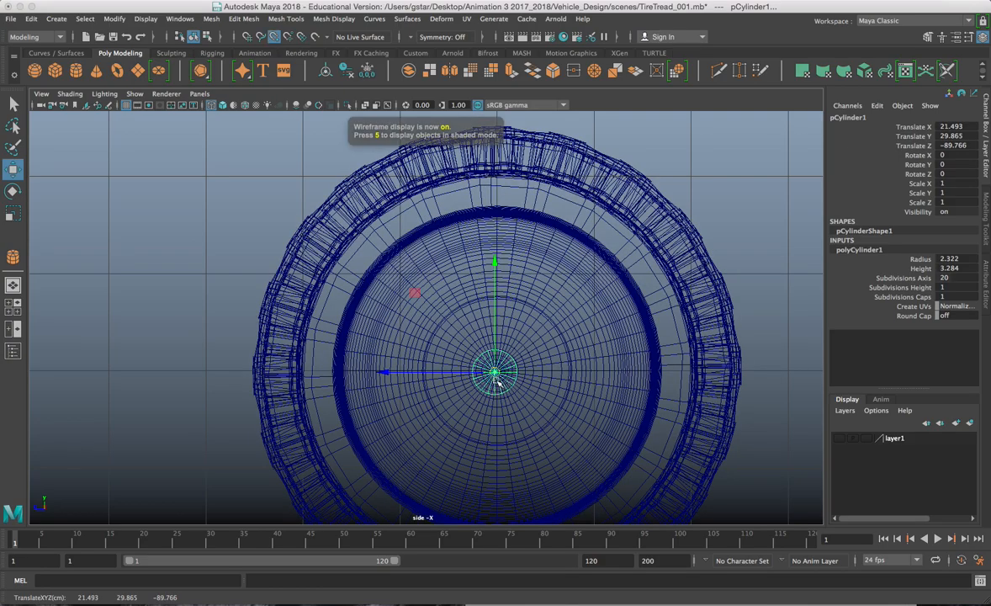
key(z)
scroll(497, 377, up, 1)
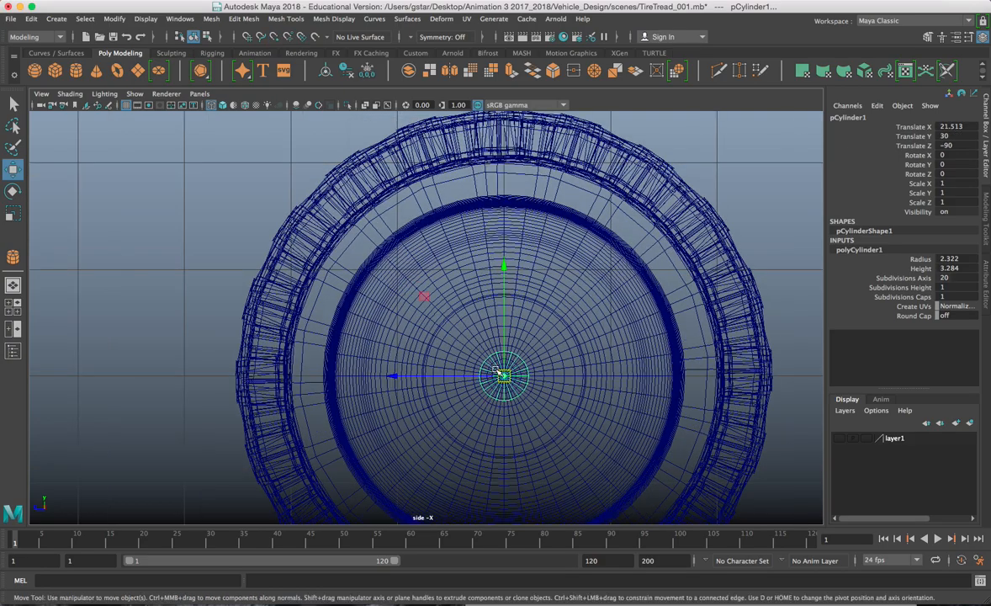
drag(499, 305, 516, 171)
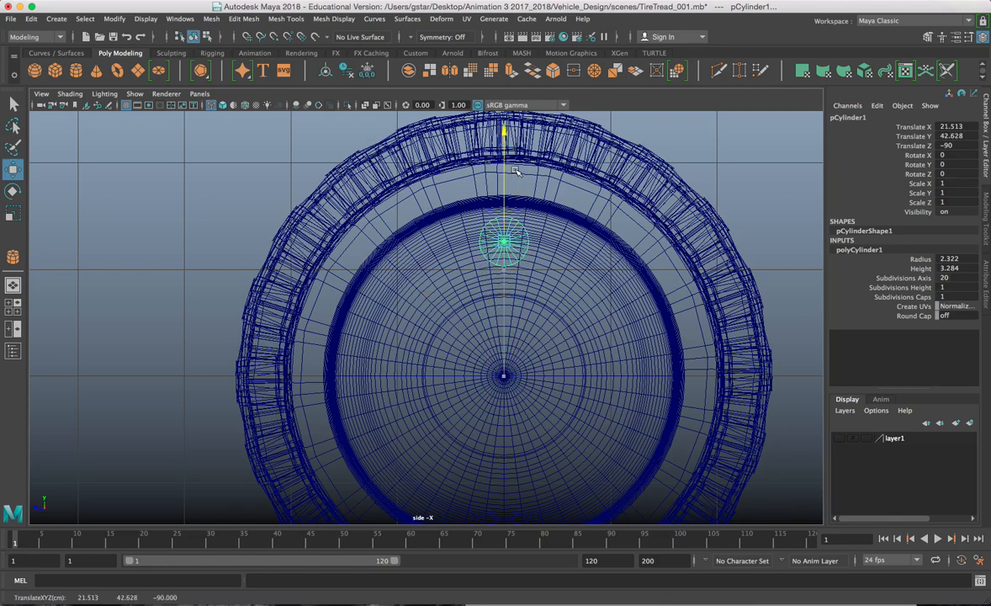
key(r)
drag(504, 244, 502, 245)
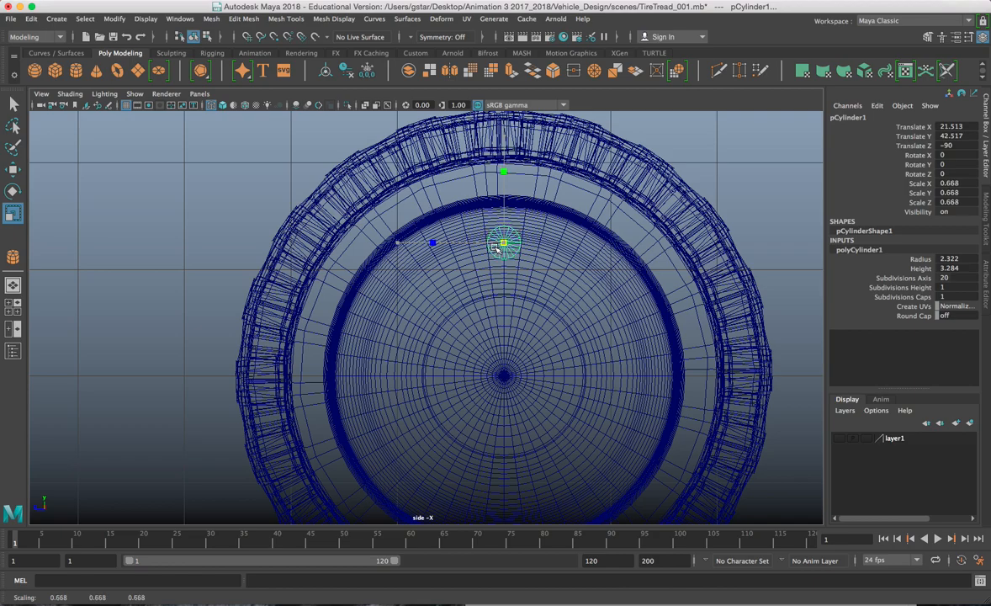
Step: Pivot the cylinder at the wheel centre and duplicate it in 45° steps into eight
key(w)
key(d)
drag(501, 183, 532, 365)
key(ctrl+d)
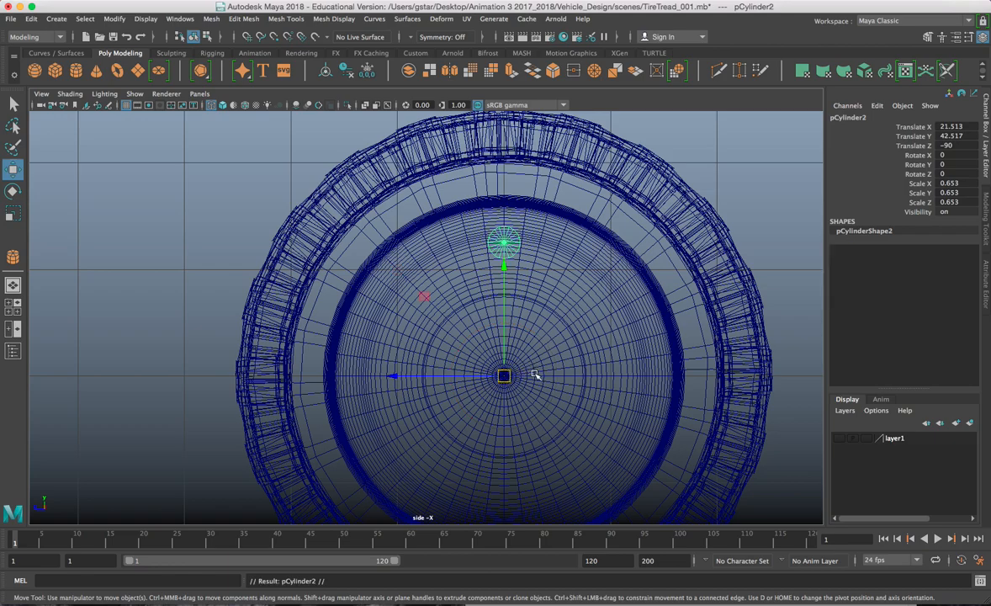
key(e)
drag(545, 282, 589, 301)
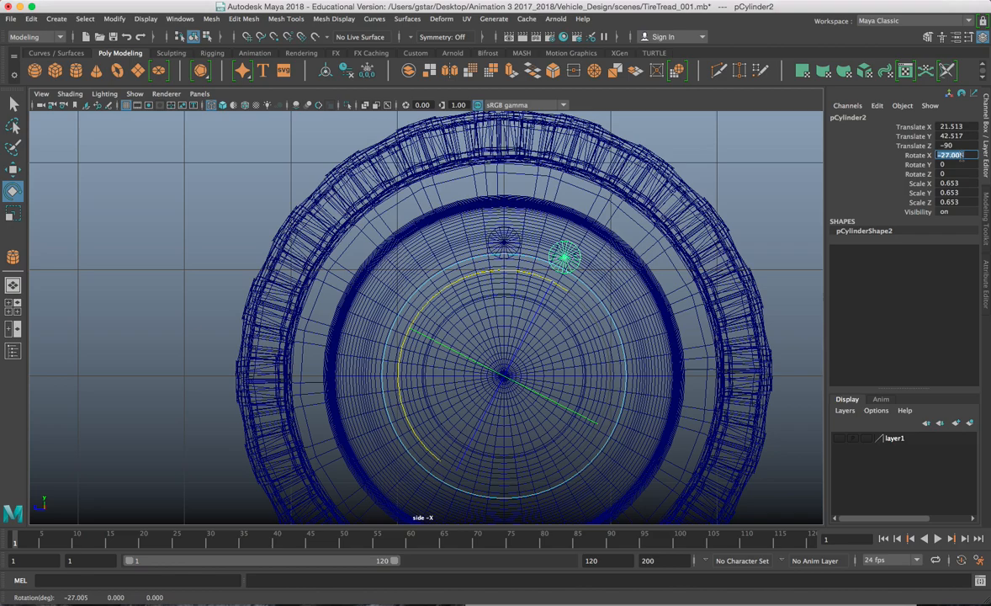
text(45)
key(Return)
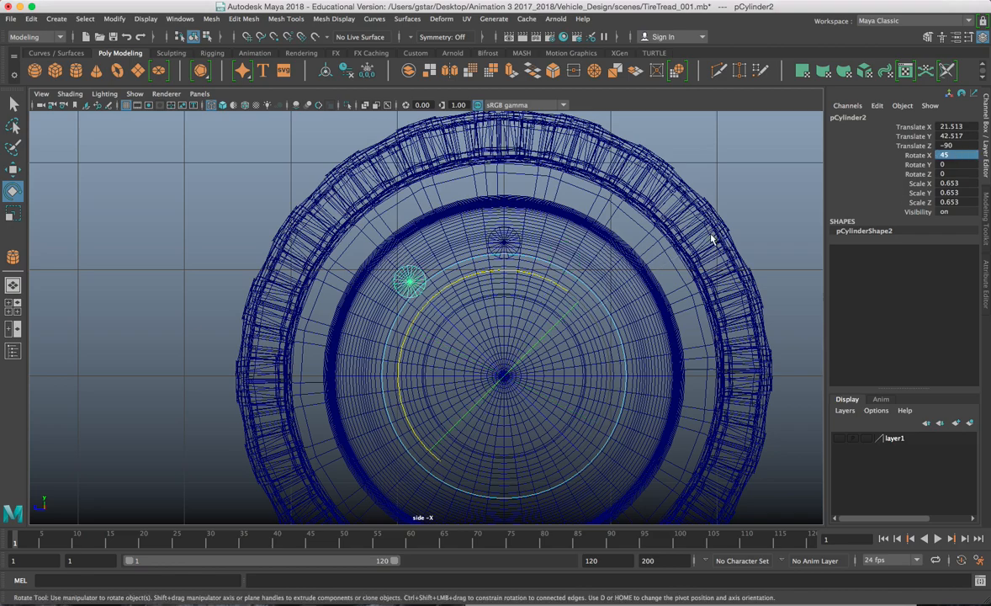
key(shift+d)
key(shift+d)
key(shift+d)
key(shift+d)
key(shift+d)
key(shift+d)
key(w)
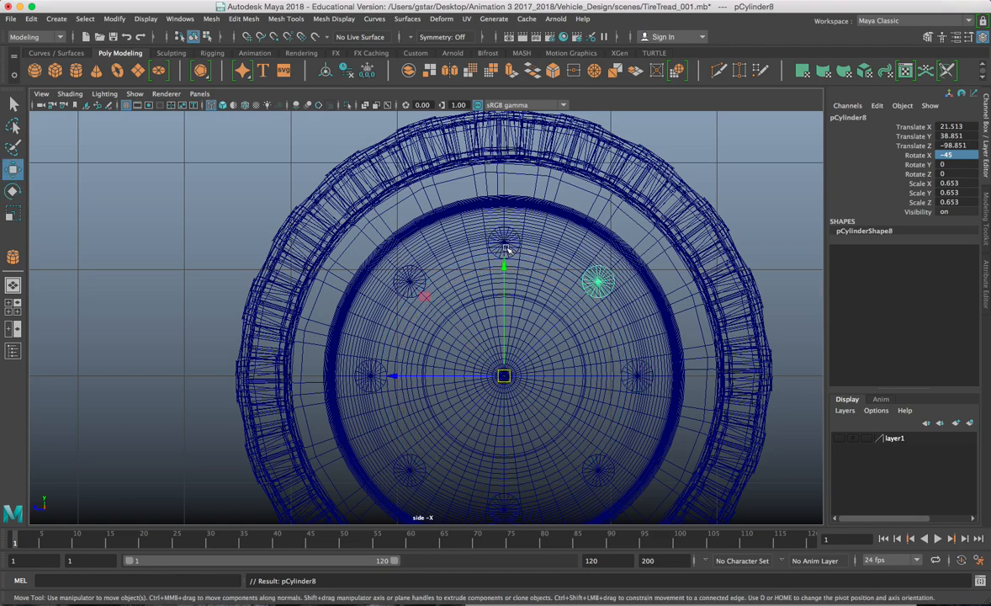
Step: Select the eight cylinders and slide them along X into the disc face
drag(254, 237, 565, 425)
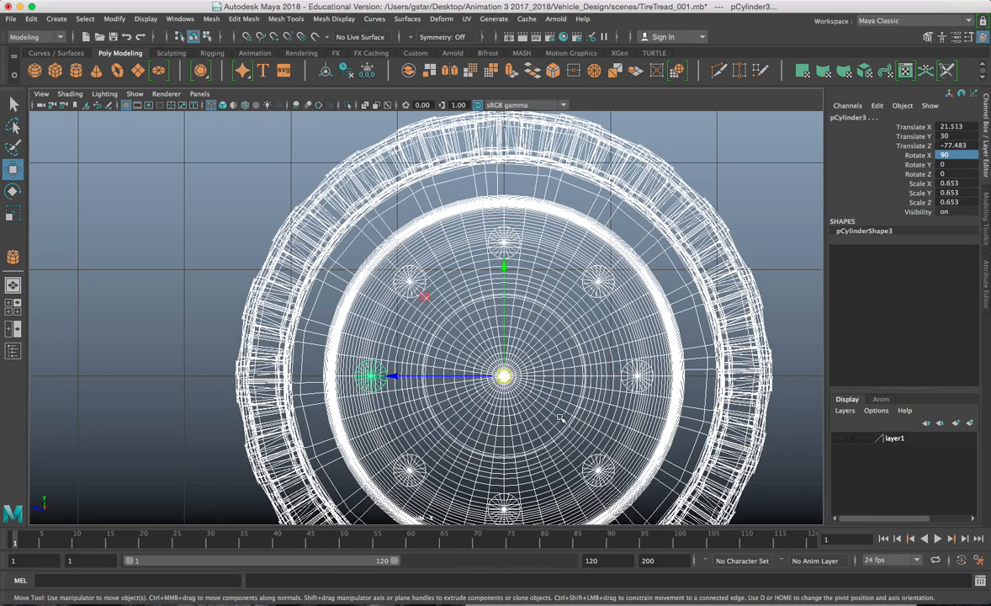
shift+click(528, 329)
key(5)
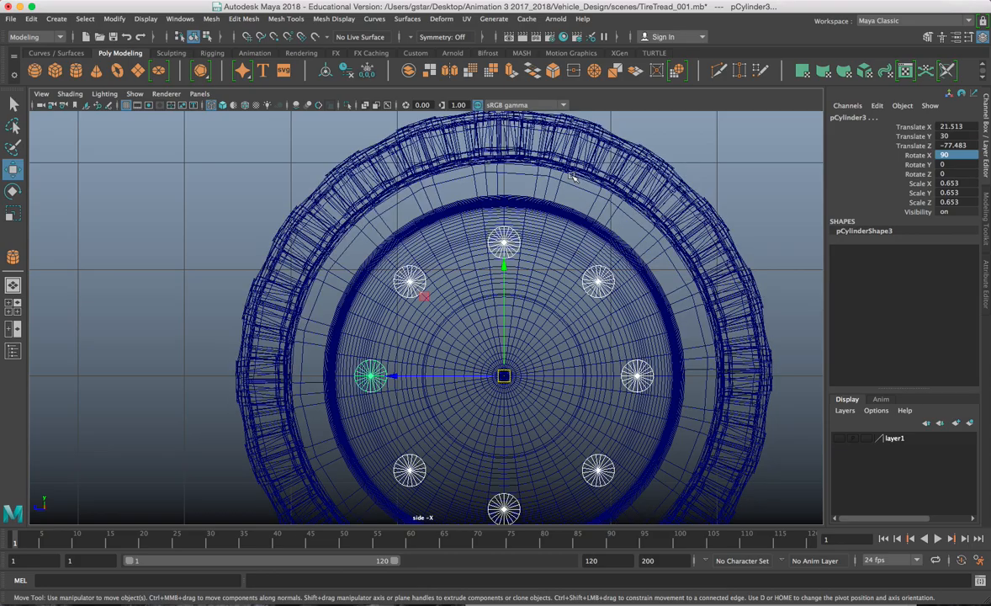
key(space)
key(space)
mouse_move(589, 244)
alt+mouse_down()
mouse_move(656, 241)
mouse_move(567, 332)
alt+mouse_up()
drag(608, 371, 530, 368)
scroll(586, 373, up, 4)
Step: Combine the cylinders and Boolean-difference them from the hub disc
click(211, 19)
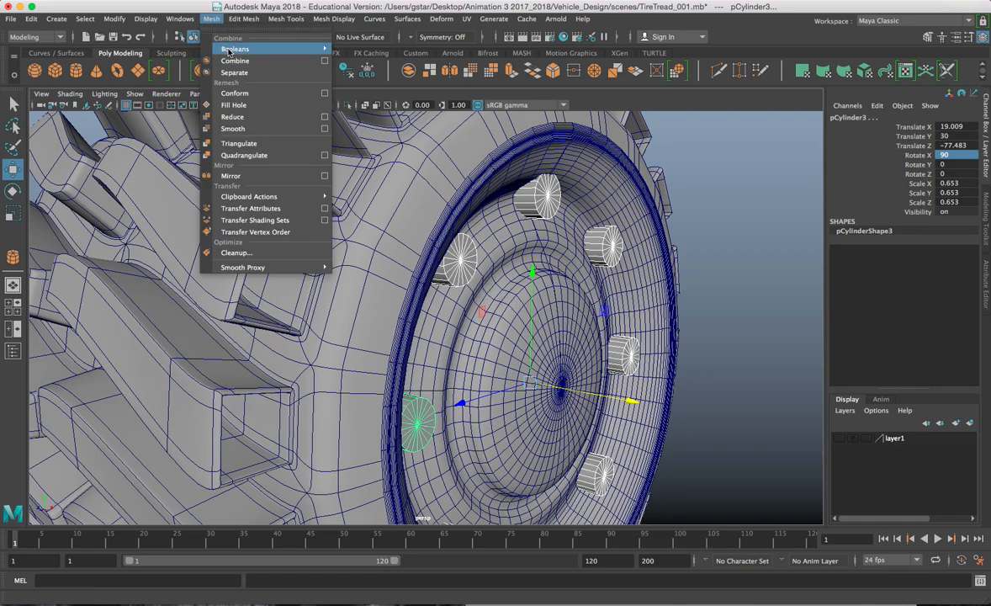
click(221, 60)
click(521, 244)
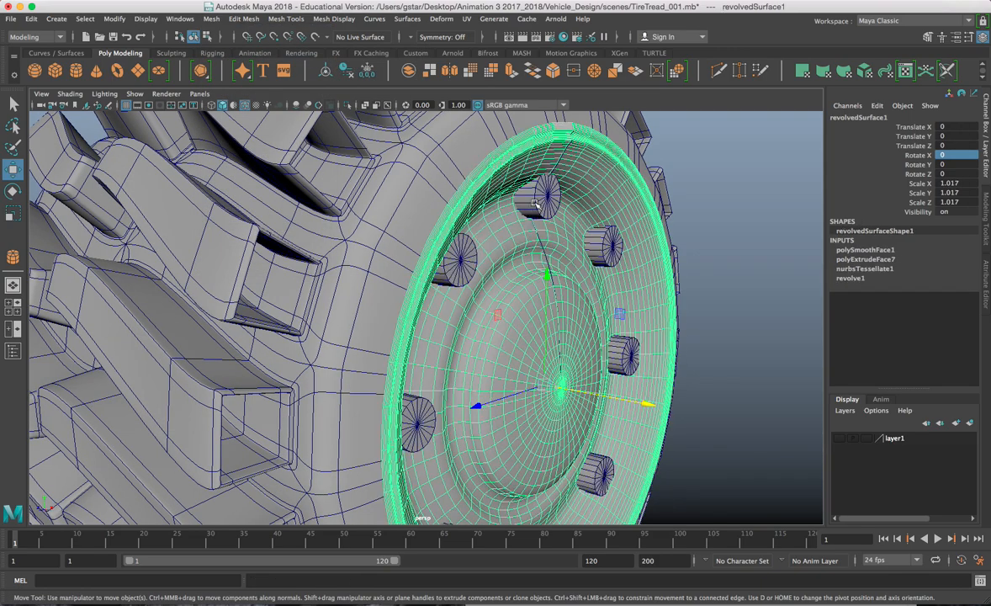
click(535, 204)
click(211, 19)
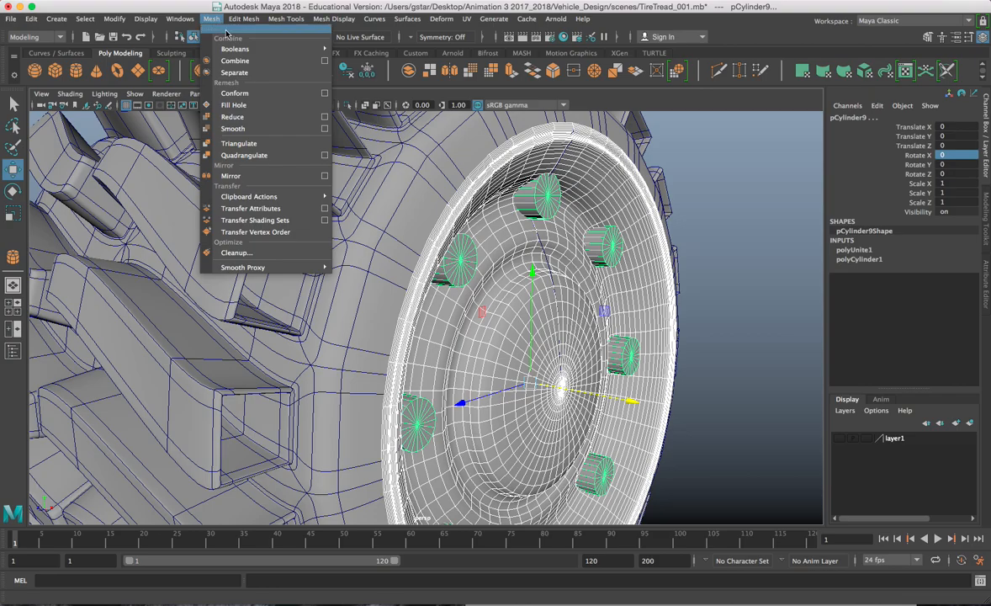
mouse_move(227, 49)
click(345, 61)
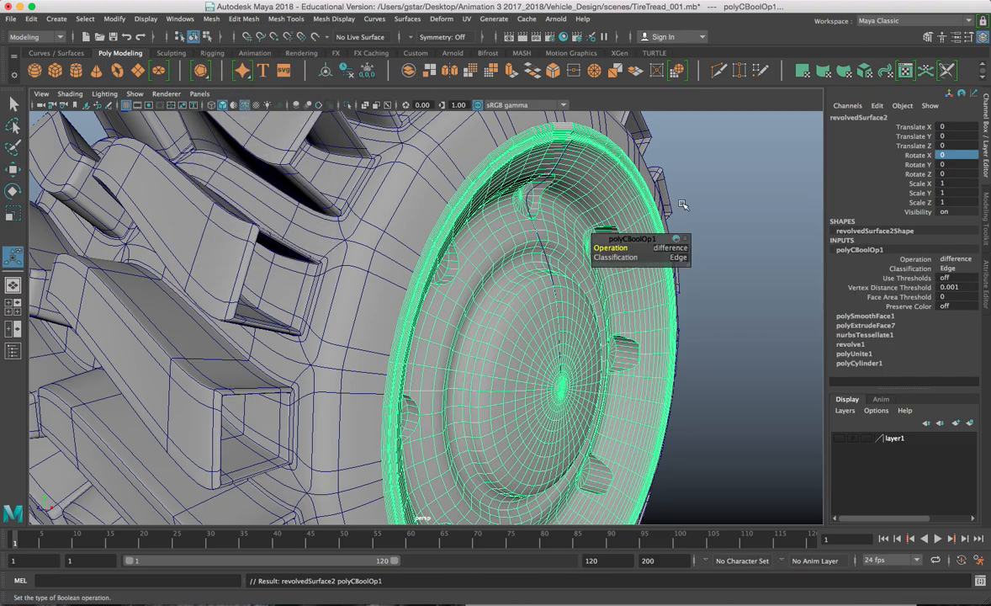
Step: Select several of the lug hole faces in Face mode
alt+drag(734, 204, 453, 178)
right_drag(453, 178, 454, 206)
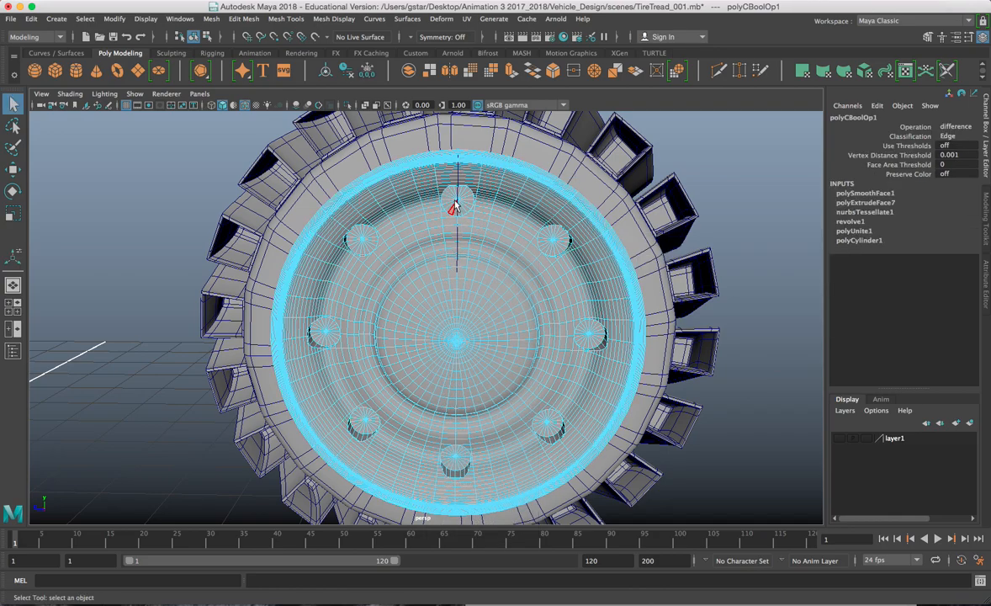
click(461, 205)
shift+click(553, 239)
alt+drag(553, 242, 538, 264)
shift+click(507, 256)
Step: Add two more lug hole faces to the selection
shift+click(516, 216)
alt+drag(517, 215, 532, 286)
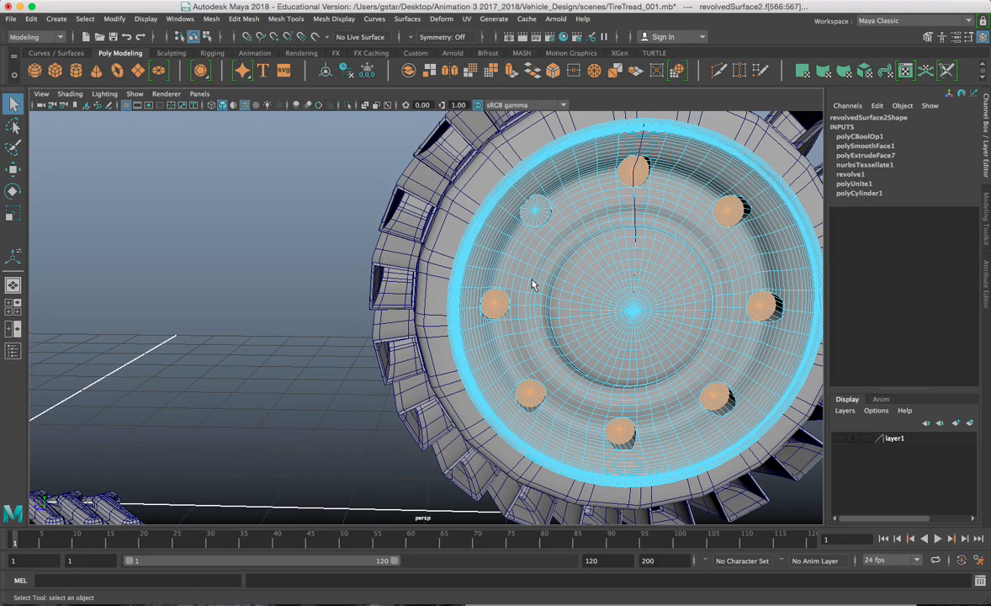
shift+click(539, 215)
alt+drag(539, 215, 621, 328)
key(w)
Step: Return to Object mode, deselect everything and inspect the finished wheel from several angles
right_drag(606, 268, 741, 188)
click(741, 188)
alt+drag(740, 188, 594, 195)
click(656, 209)
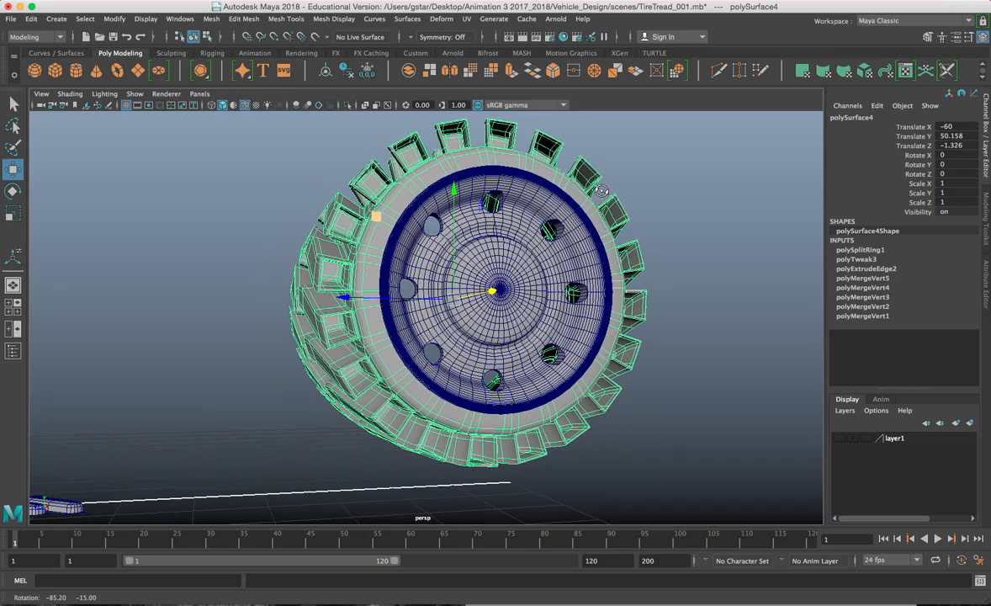
click(630, 252)
mouse_move(630, 253)
alt+mouse_down()
mouse_move(630, 261)
mouse_move(539, 259)
mouse_move(629, 252)
alt+mouse_up()
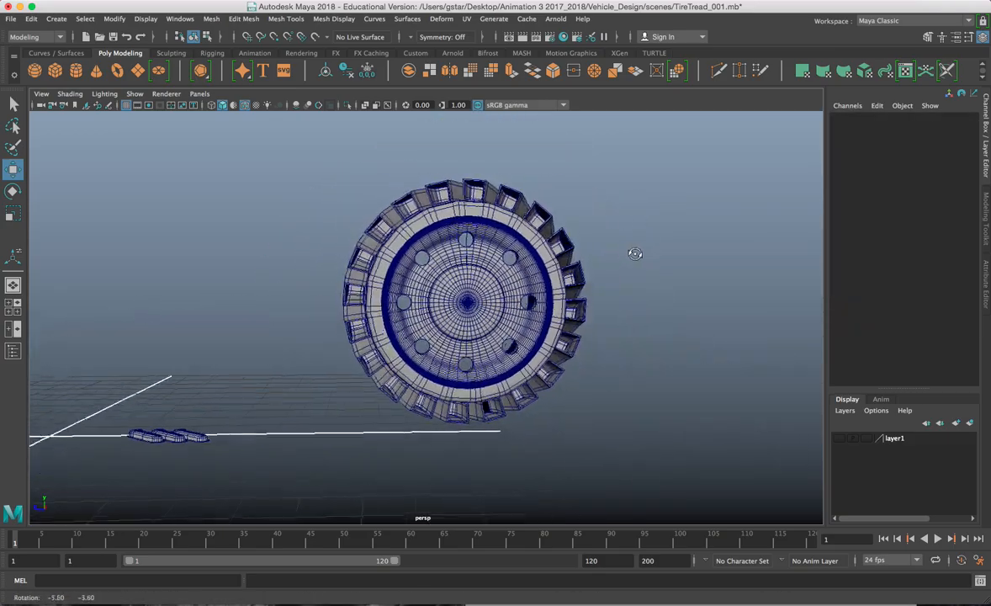